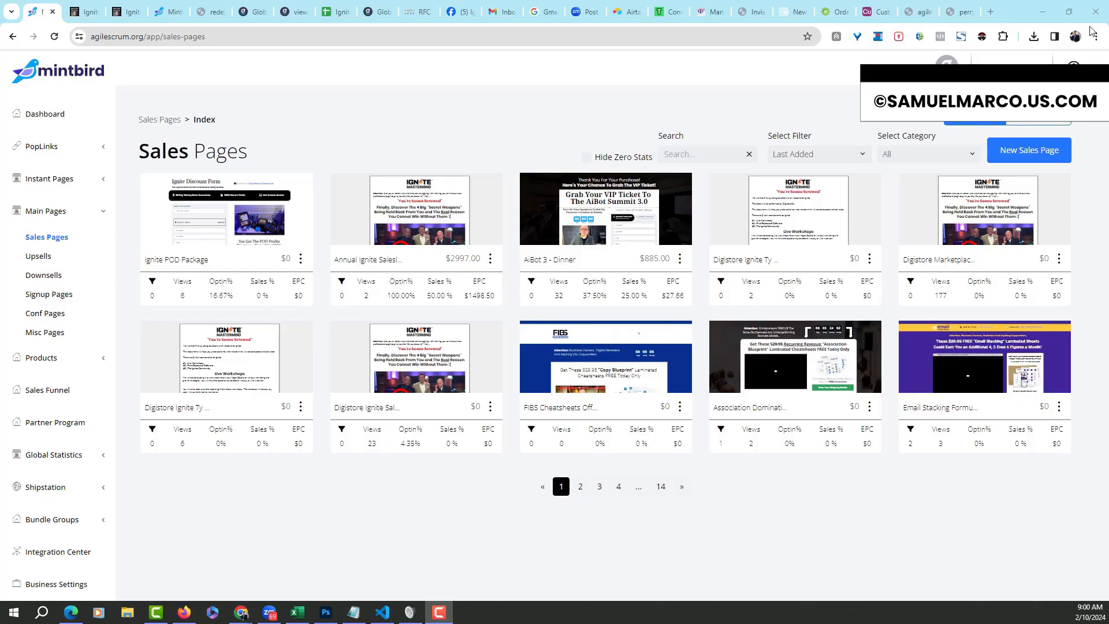
Collapse the Main Pages group, leaving the Sales Pages index with its stats on screen.
click(99, 211)
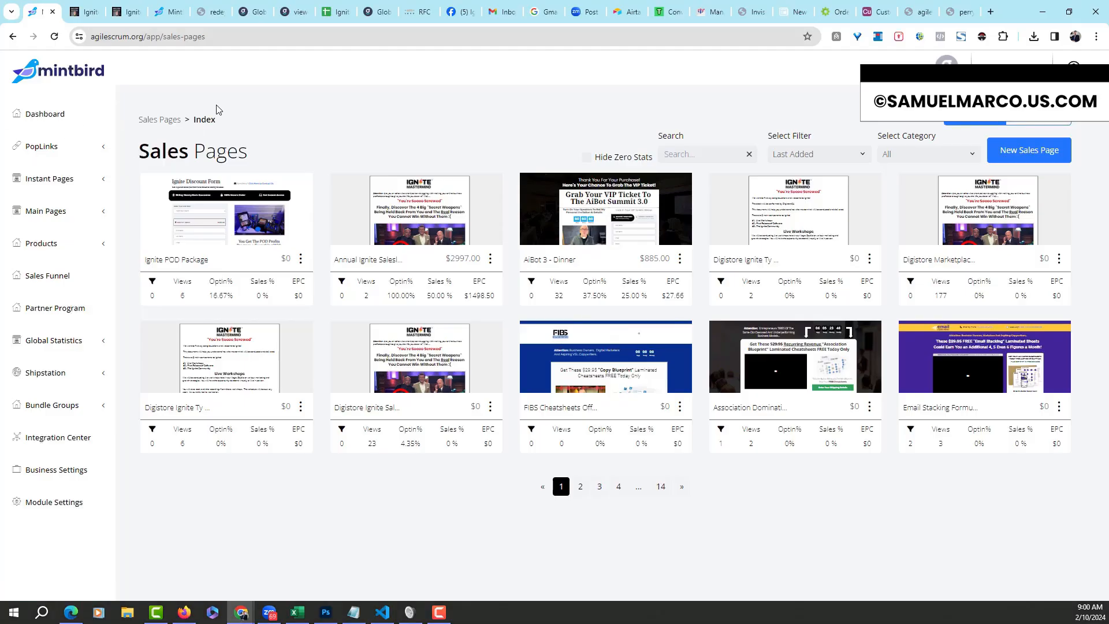
Go to the Dashboard and look through its Live Activity panels.
click(57, 118)
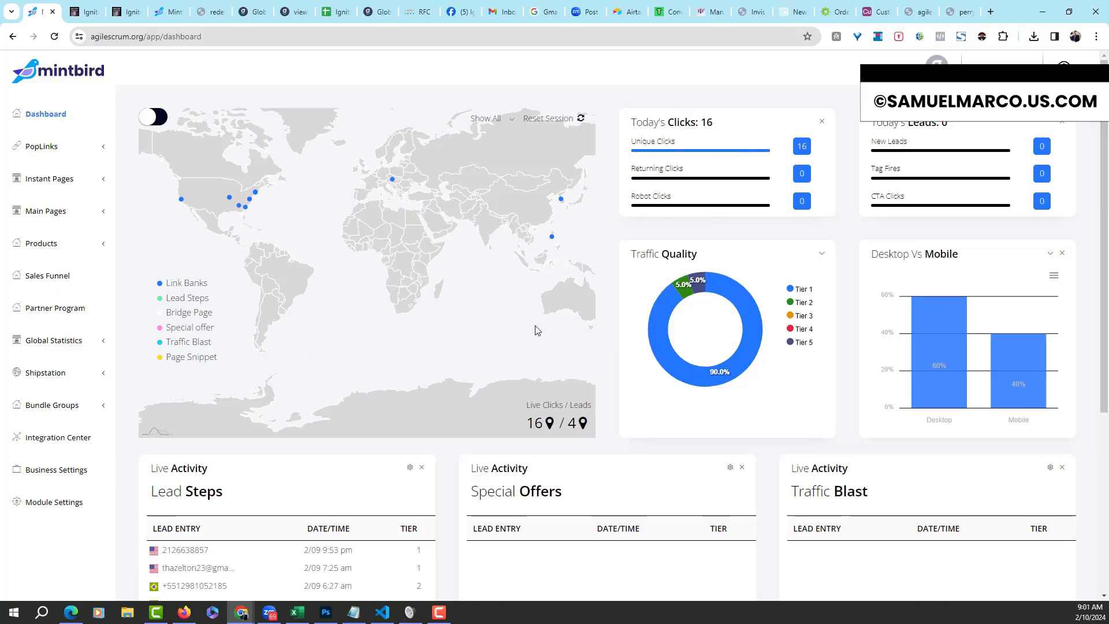
scroll(1102, 202, down, 4)
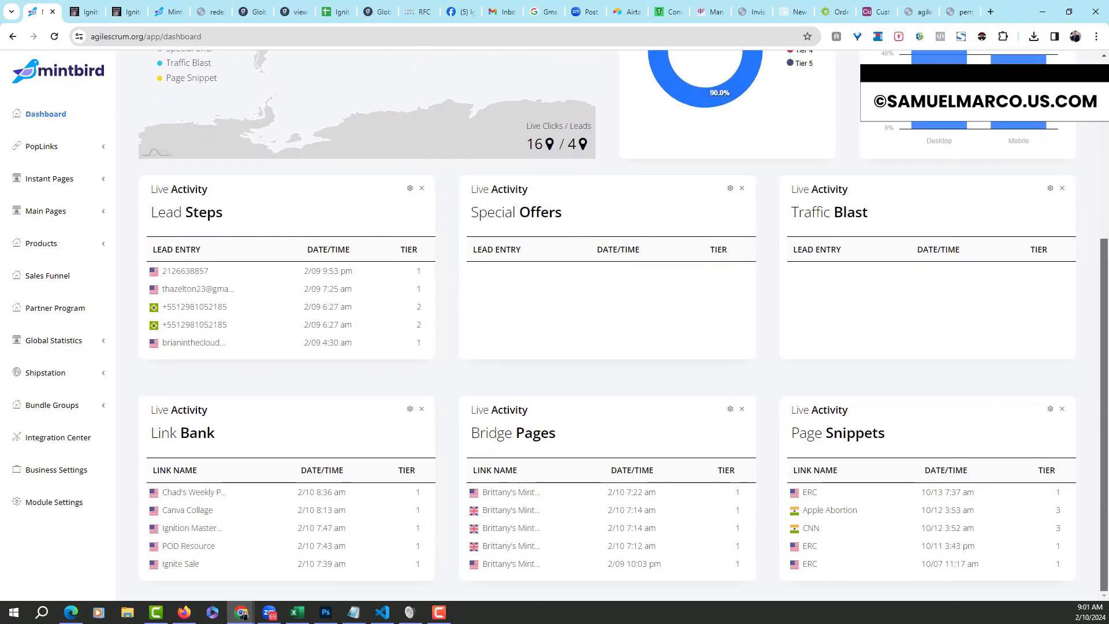
scroll(1103, 202, up, 4)
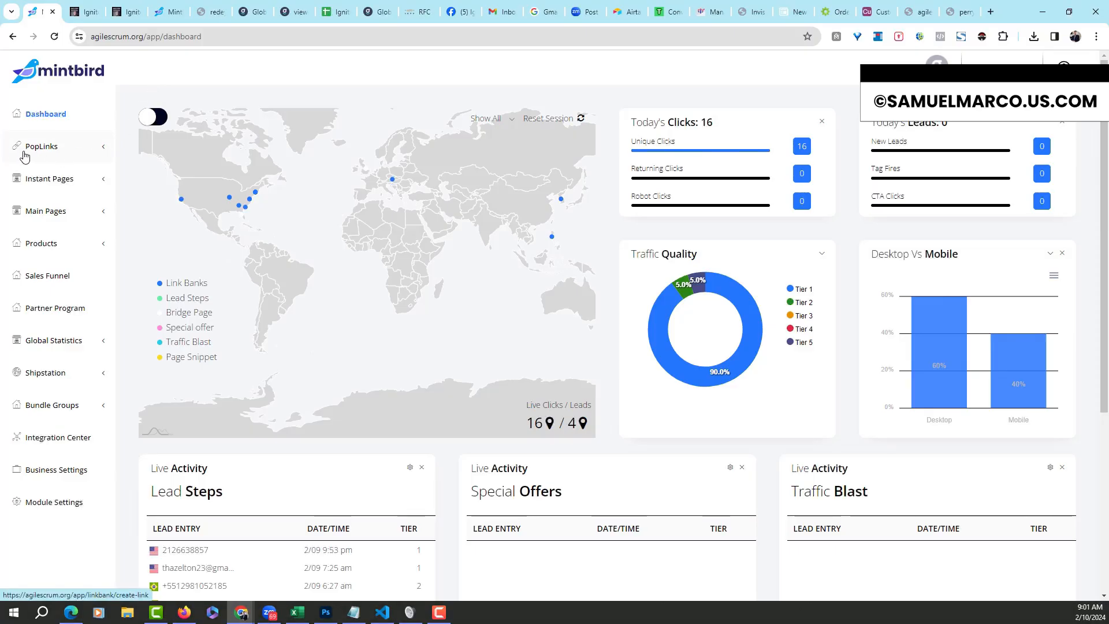
Open the Create PopLink form, try its domain dropdown and system/personal domain options, then open Link Bank.
click(102, 150)
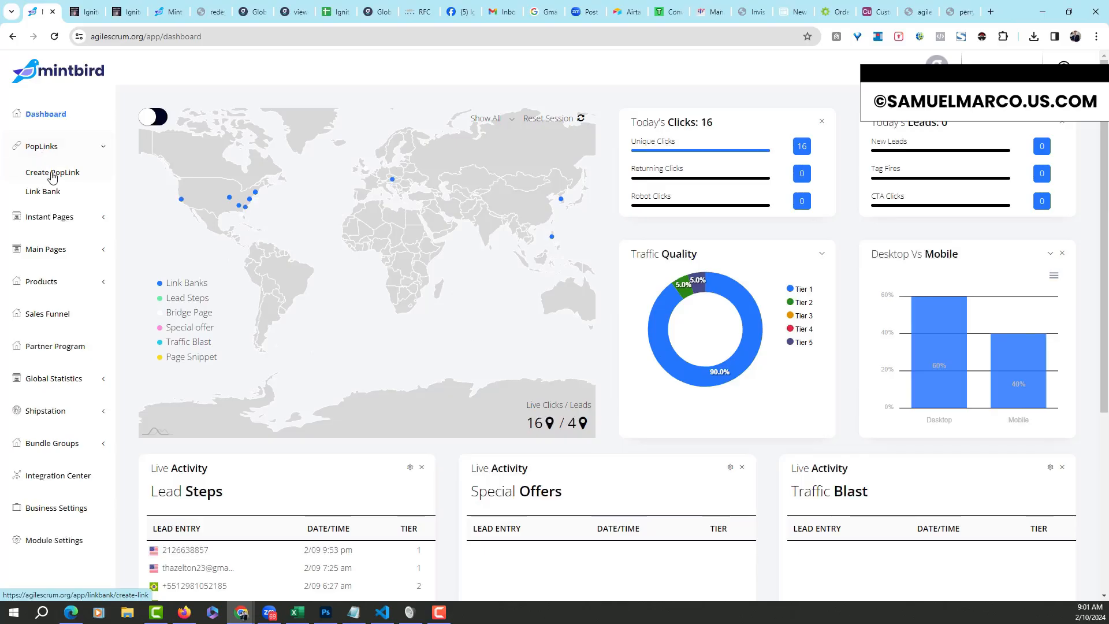
click(54, 174)
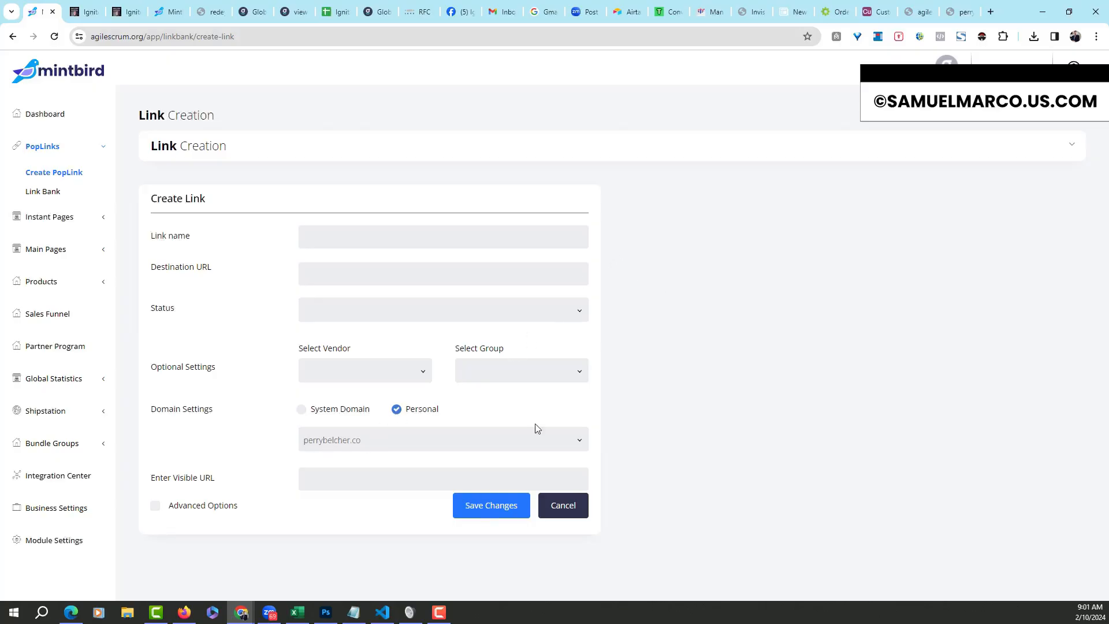
click(580, 451)
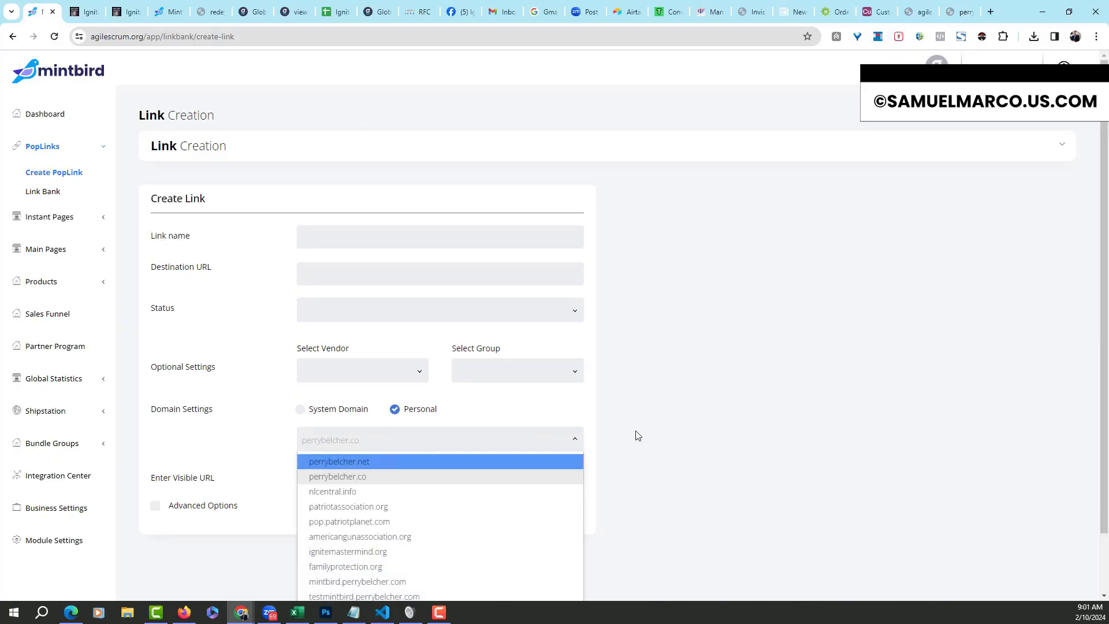
click(698, 381)
click(301, 409)
click(398, 411)
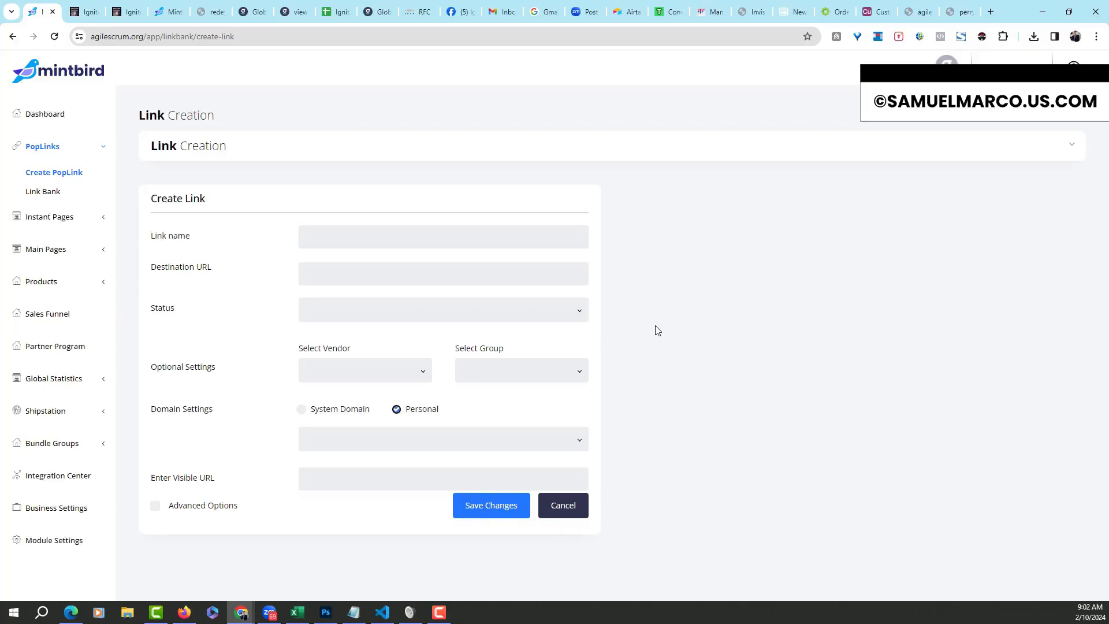
click(728, 302)
click(42, 194)
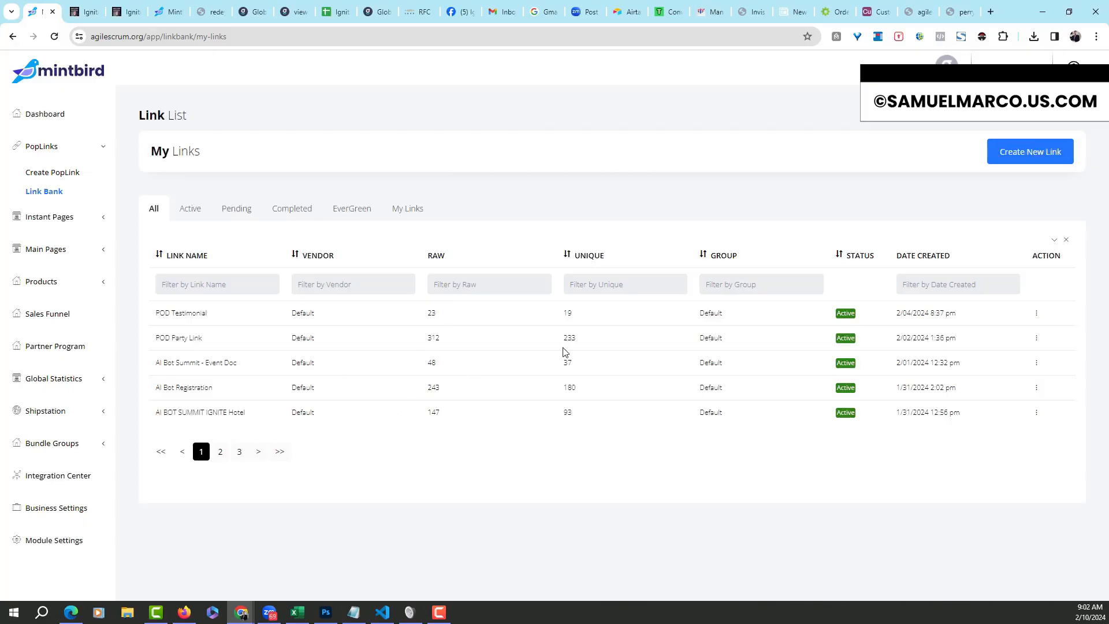
Edit the POD Testimonial link, then collapse PopLinks and expand Instant Pages.
click(1036, 313)
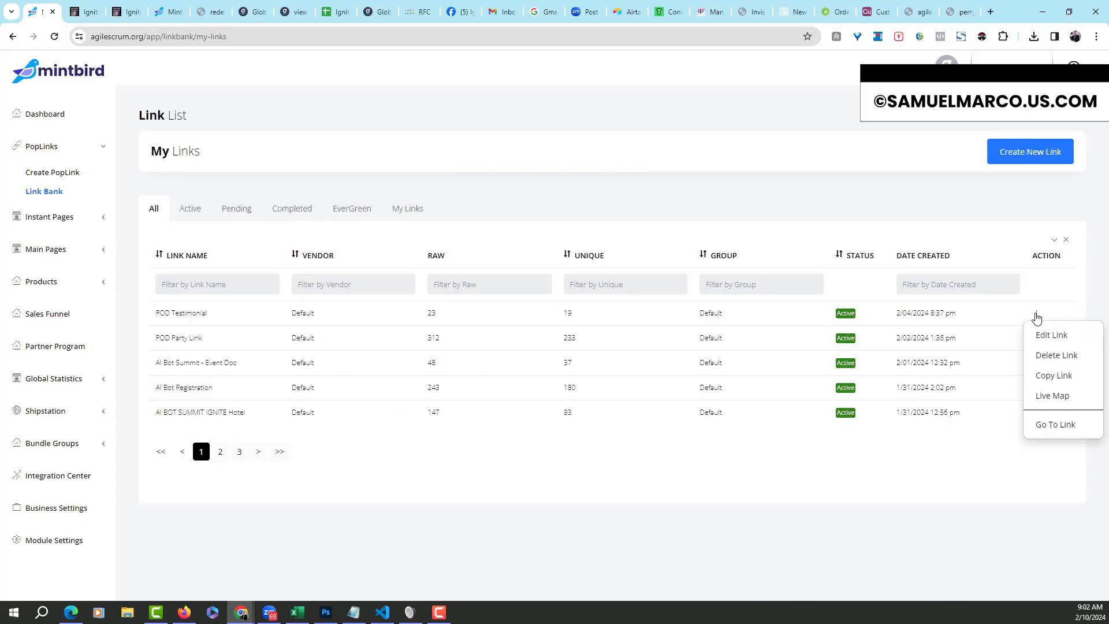
click(1043, 335)
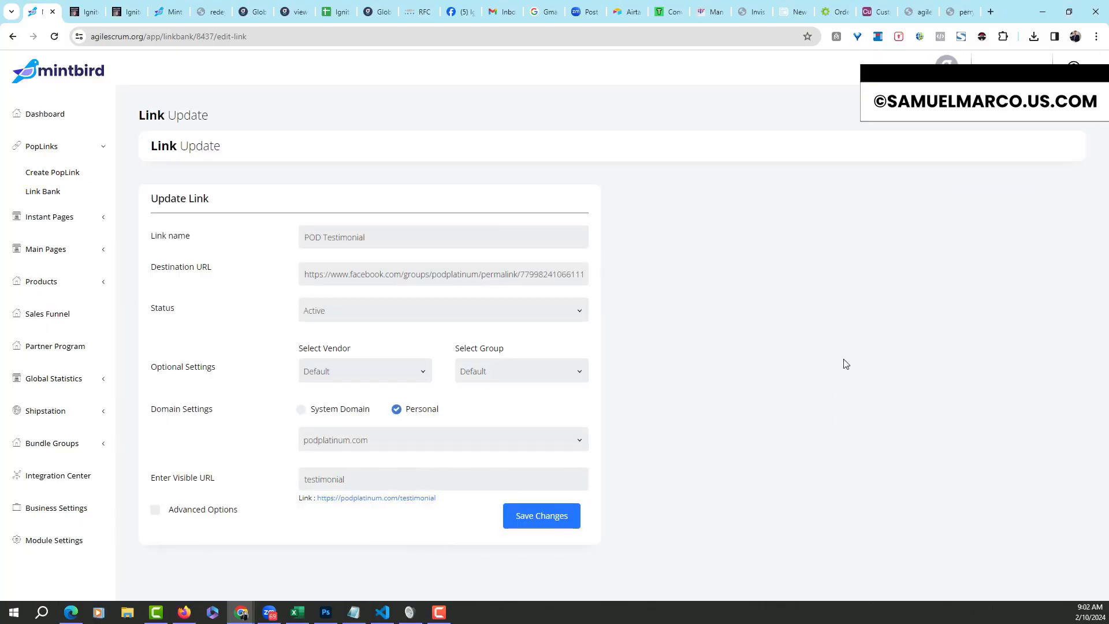
click(104, 151)
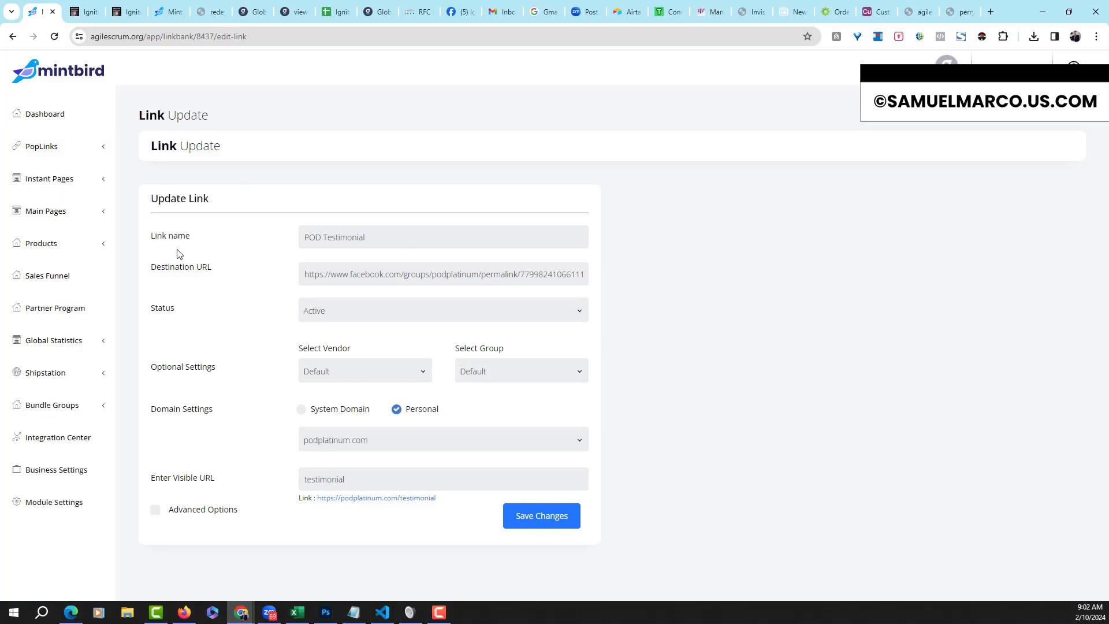
click(103, 184)
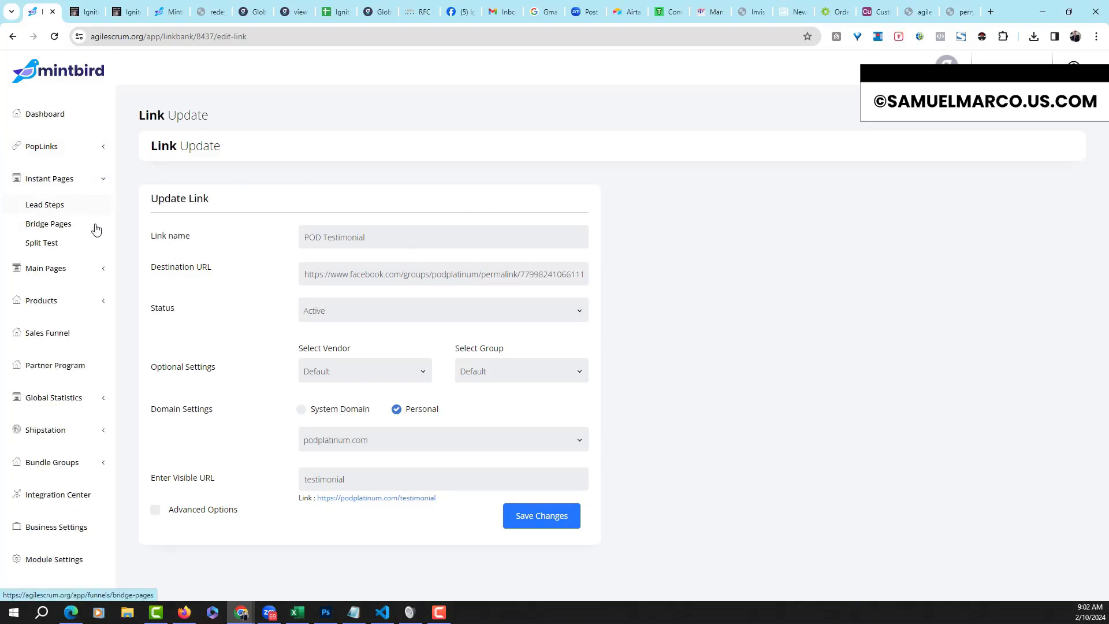
Open Lead Steps and launch the Letterman Encore Signup page live via Go To Link.
click(46, 206)
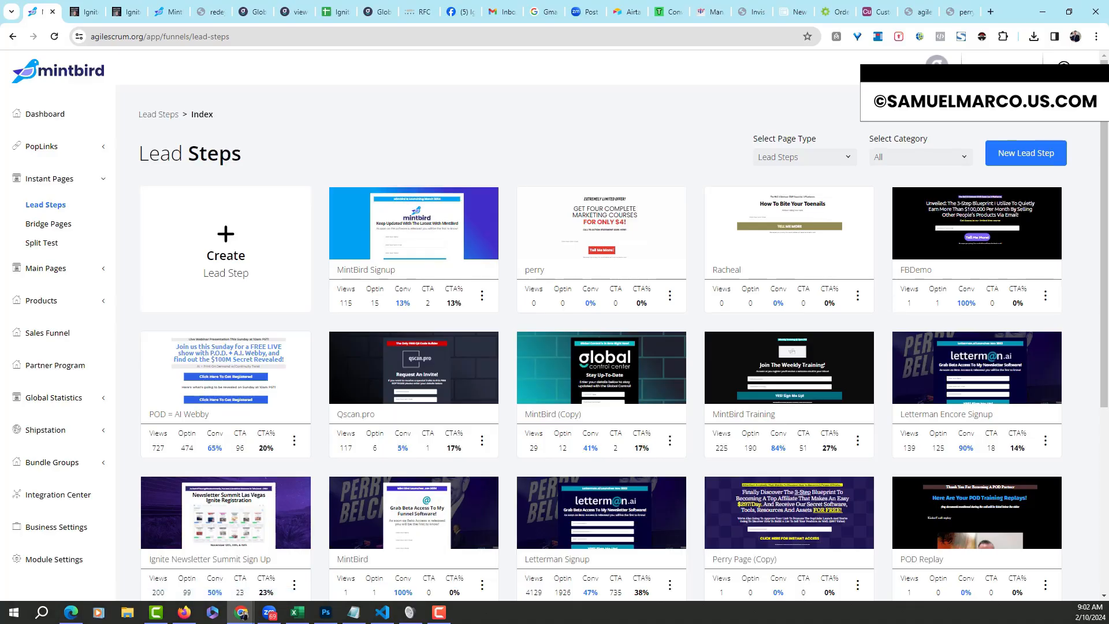
drag(1104, 298, 1104, 355)
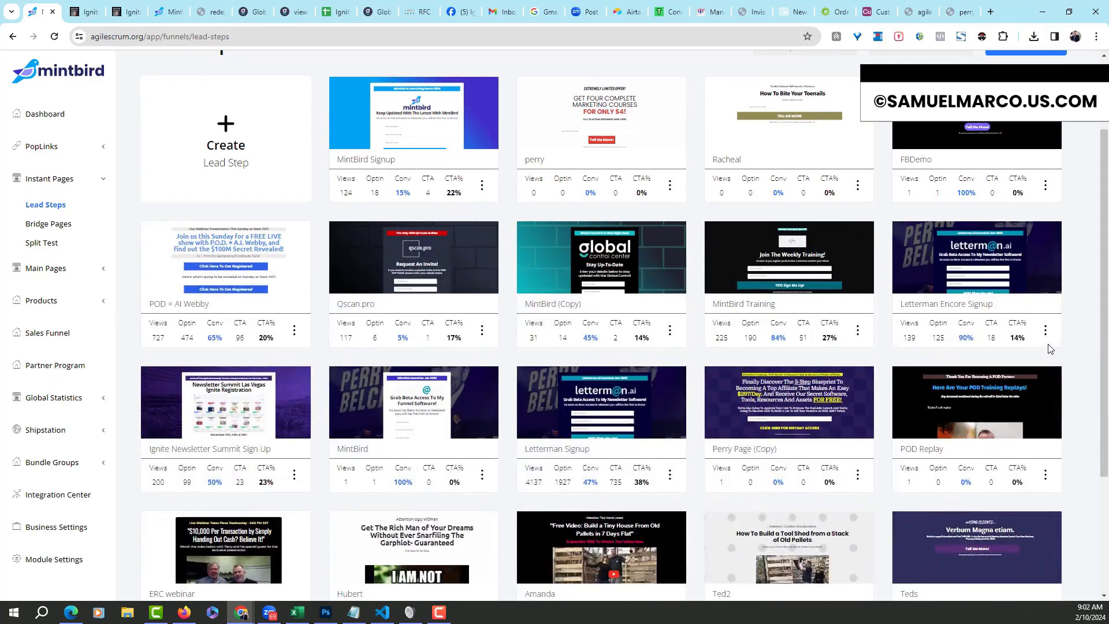
click(1045, 331)
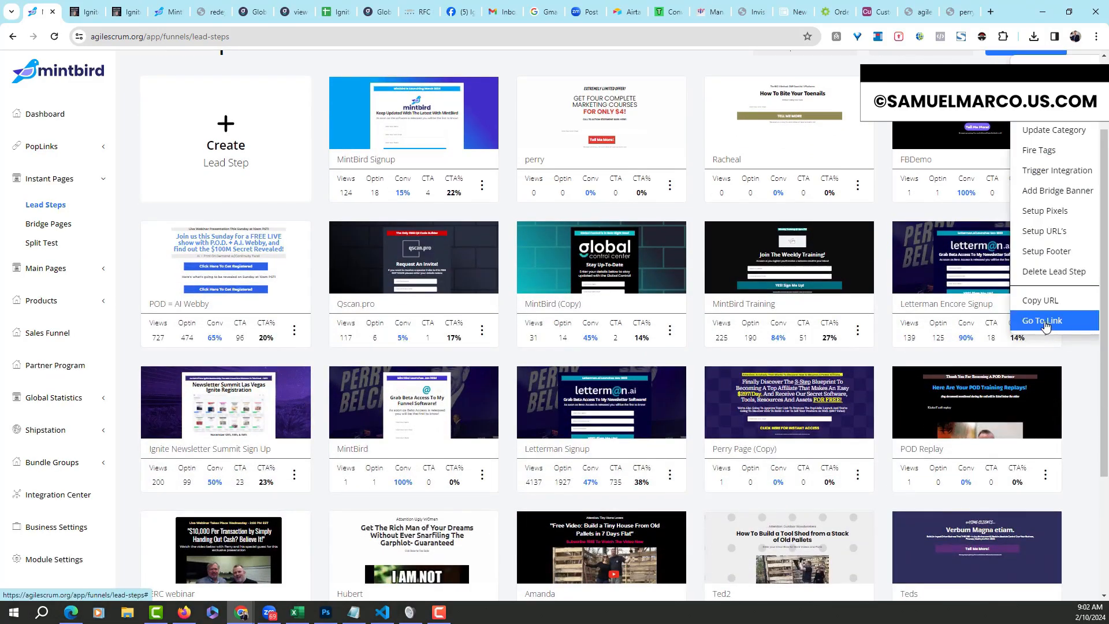
click(1046, 322)
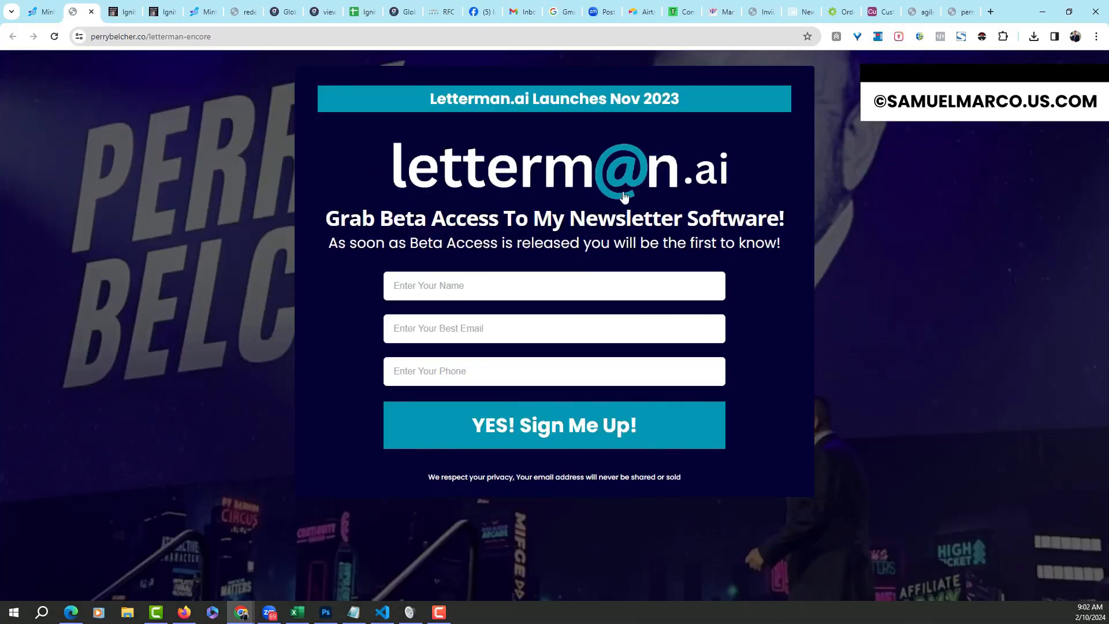
Fill in a name, email and phone number, submit the Beta signup, and return to MintBird.
click(527, 283)
text(Chad)
key(Tab)
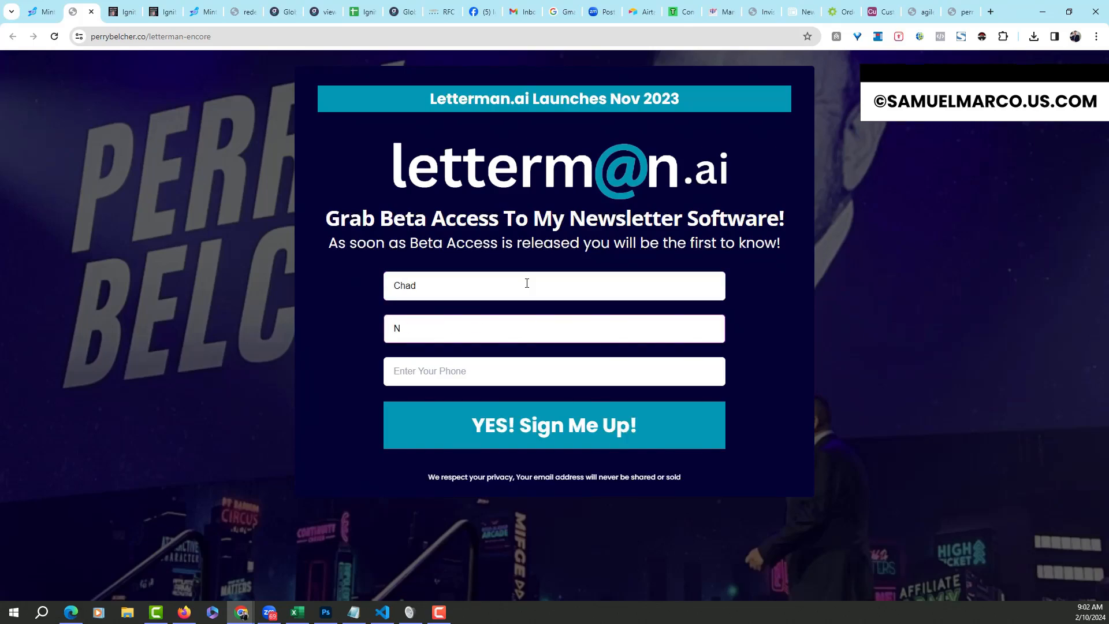
click(474, 379)
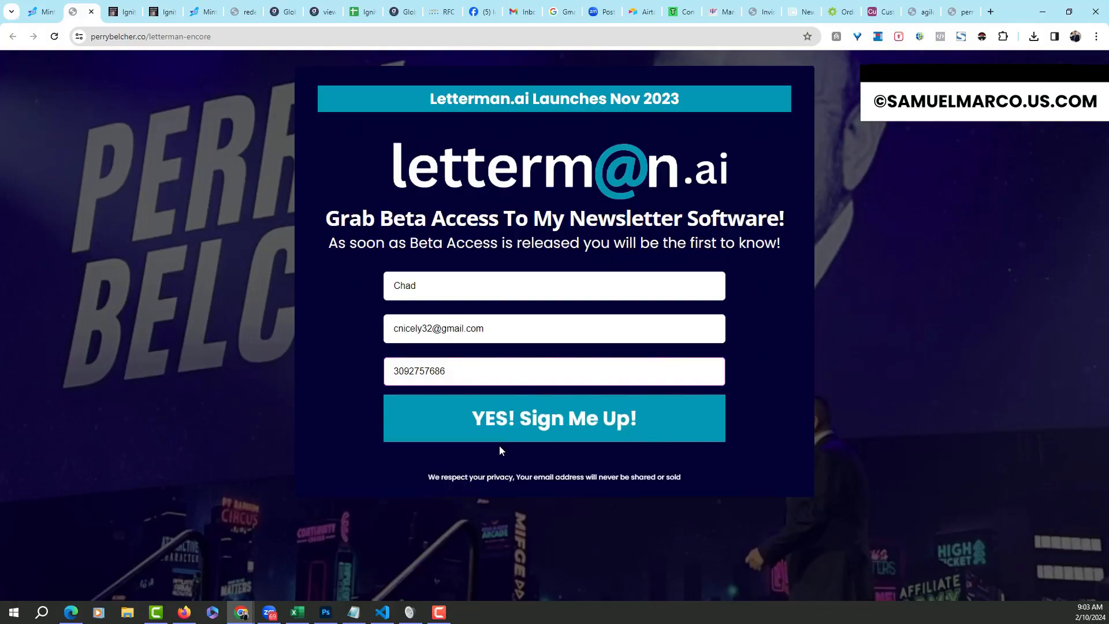
click(502, 427)
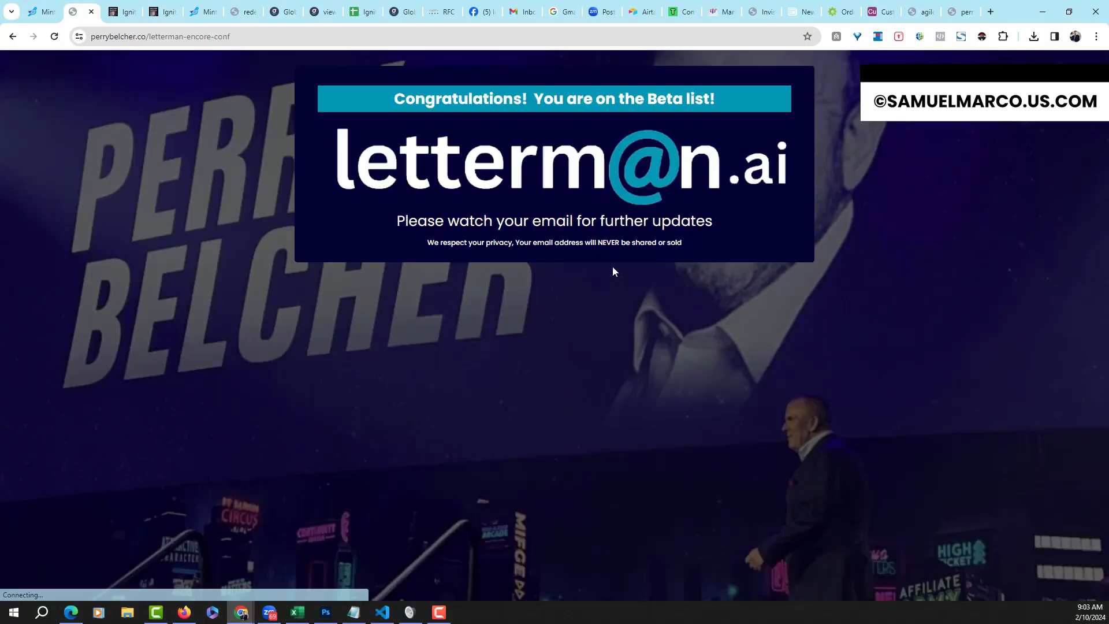
key(ctrl+1)
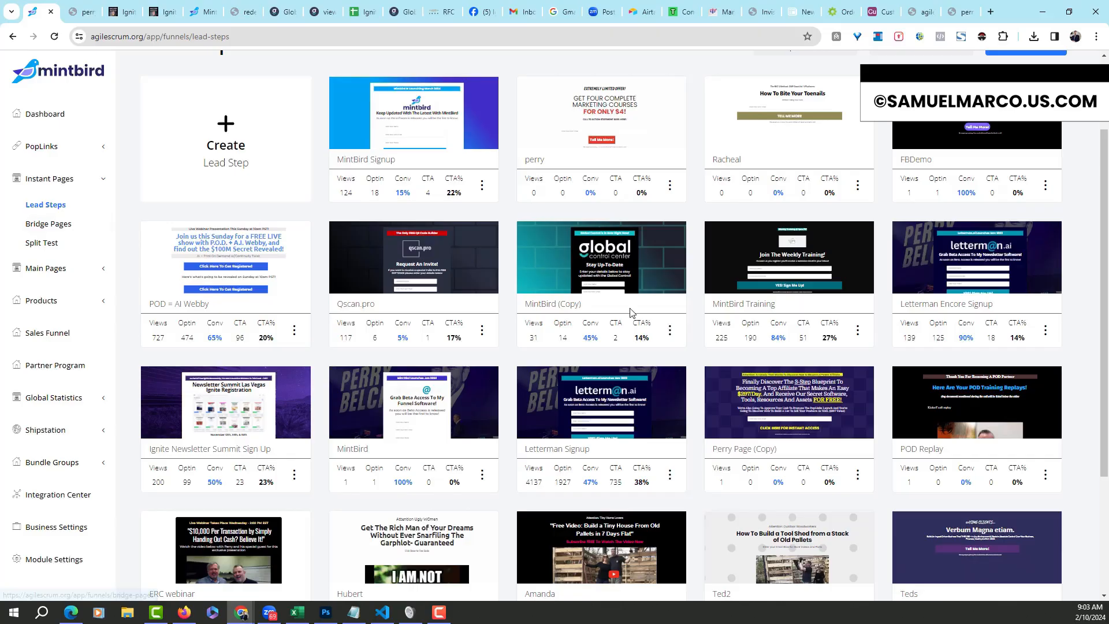
Open the MintBird (Copy) lead step, view its Step #2 thank-you page, then go to Bridge Pages.
click(612, 277)
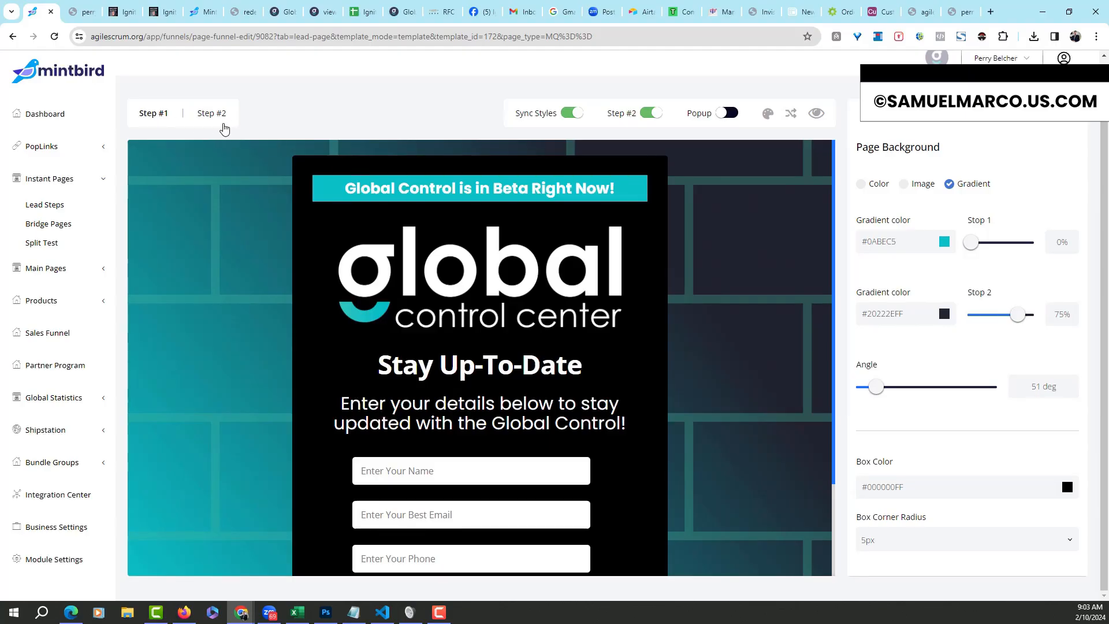
click(222, 120)
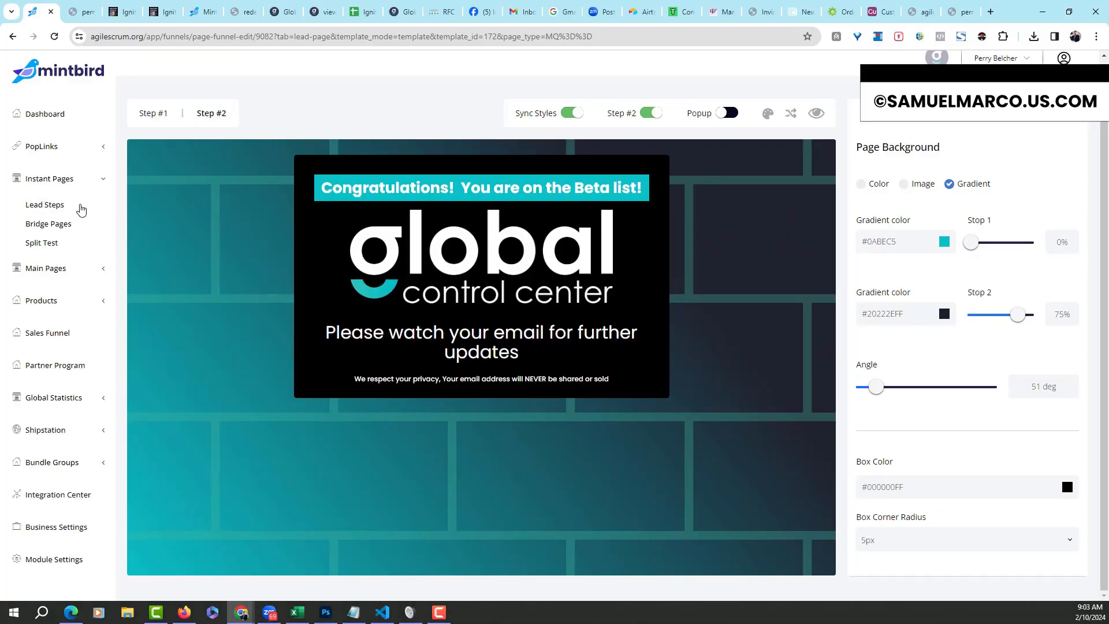
click(49, 230)
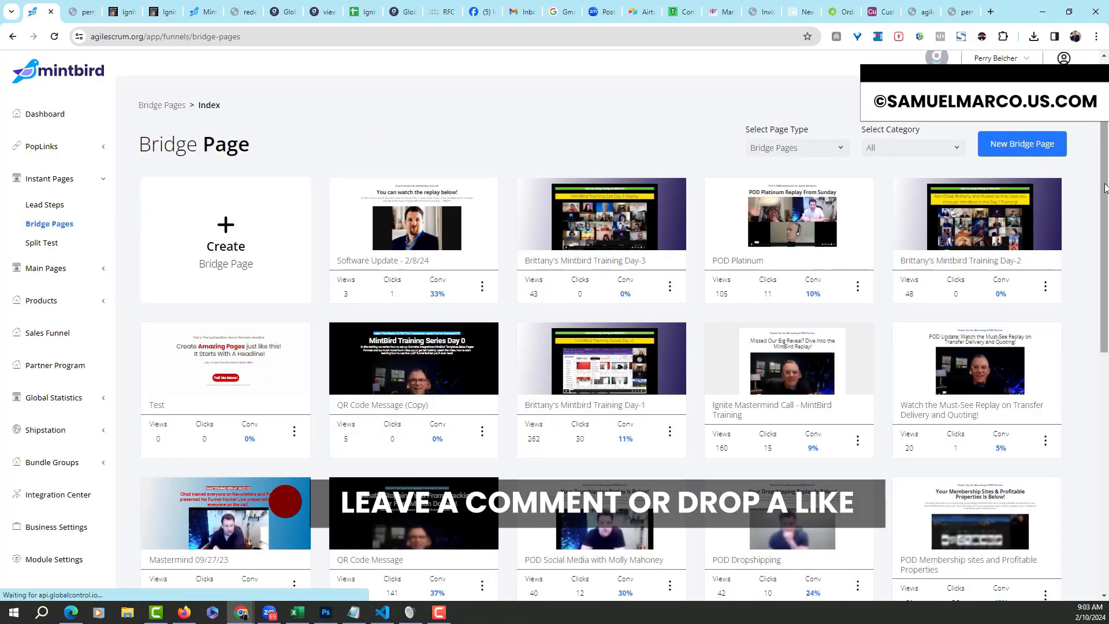
Open the MintBird Training Series Day 0 bridge page, then collapse Instant Pages and expand Main Pages.
scroll(1105, 188, down, 2)
click(460, 190)
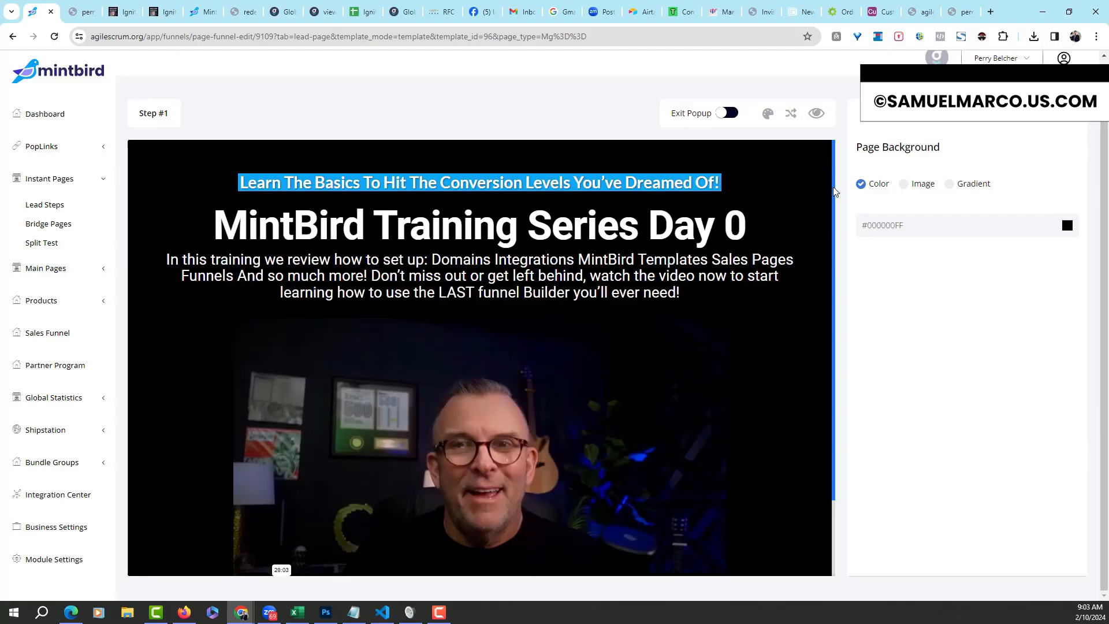
scroll(834, 192, down, 2)
scroll(863, 351, up, 2)
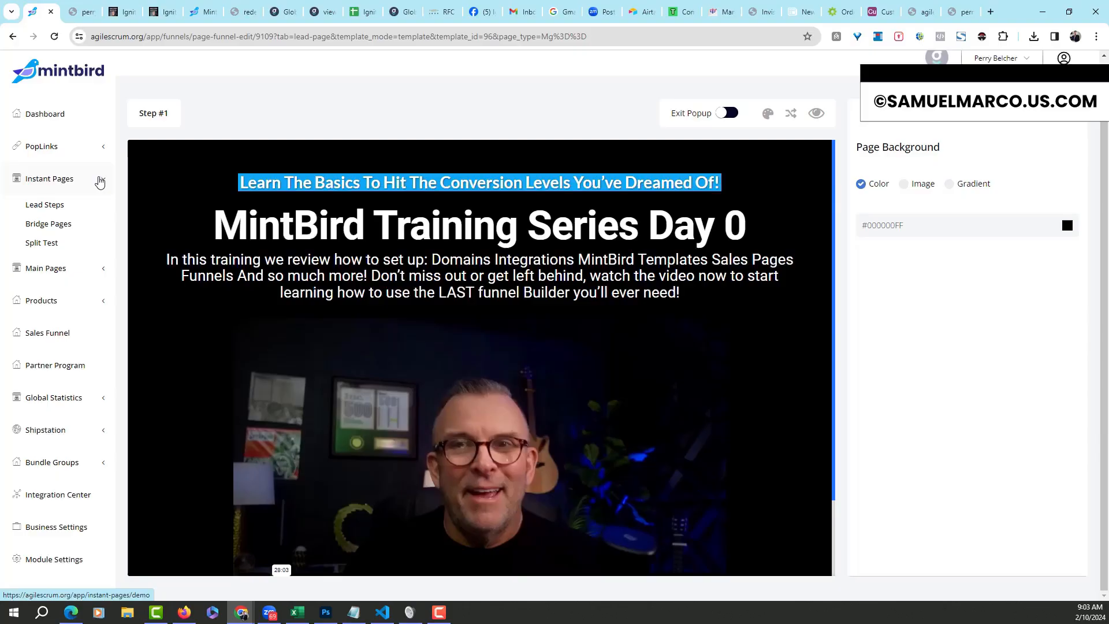
click(100, 182)
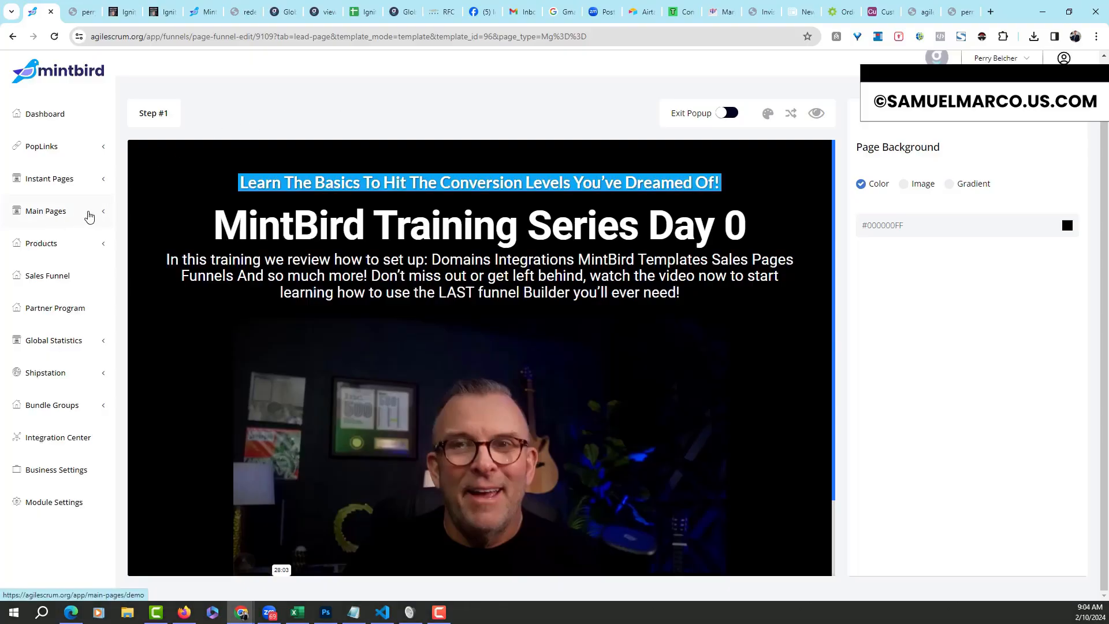
click(104, 215)
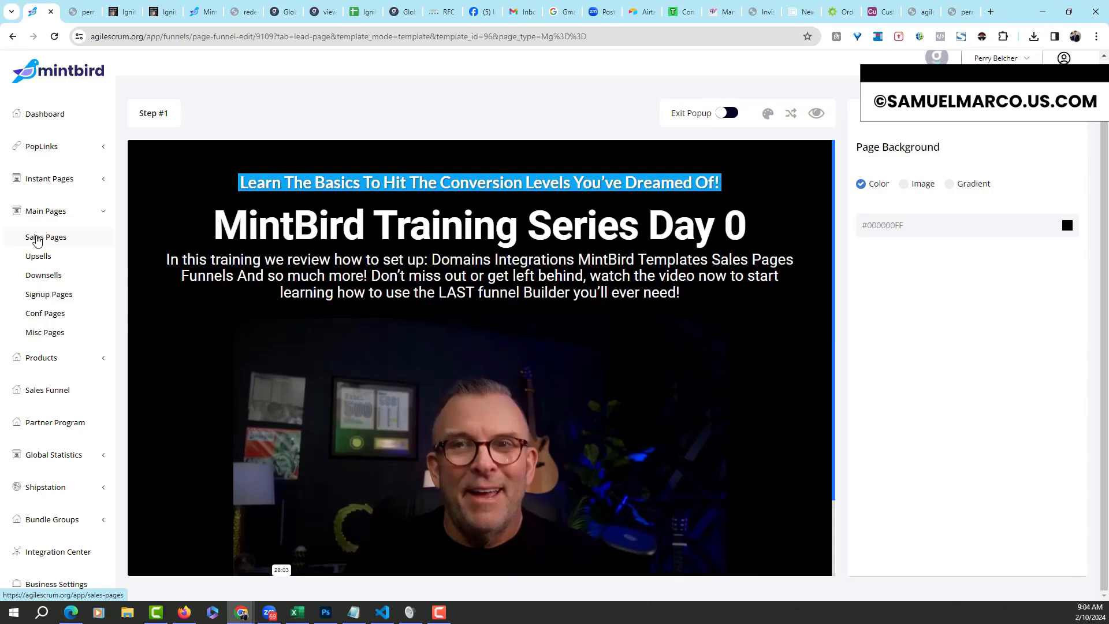
Open Sales Pages under Main Pages in the sidebar.
click(37, 240)
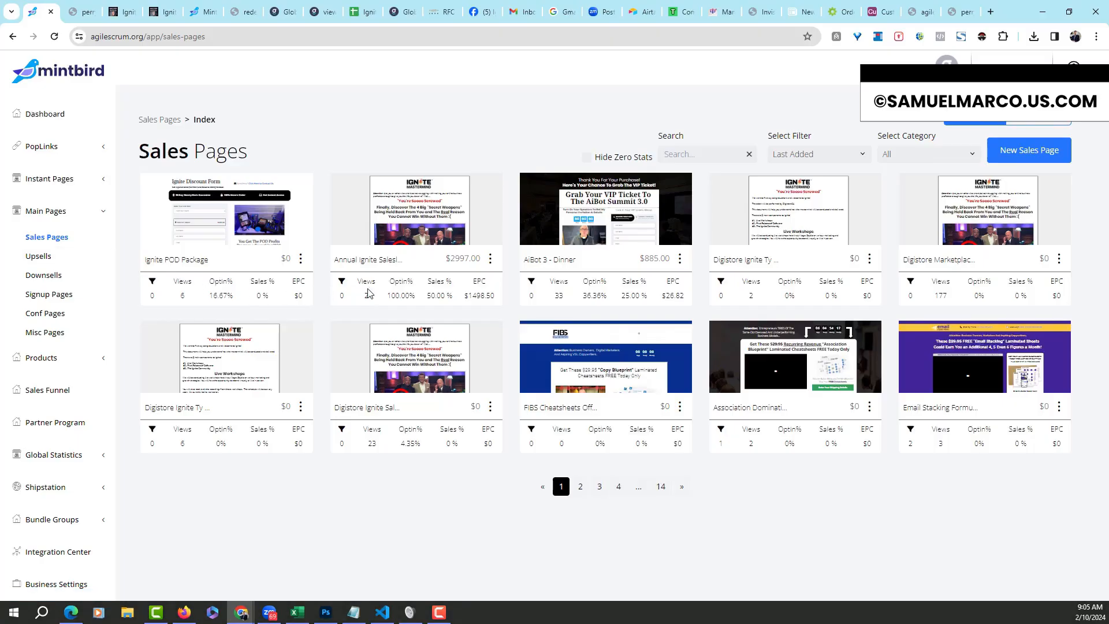
View the Signup Pages list, then open Conf Pages to see pages like AIBot 3 - Conf Page.
click(73, 296)
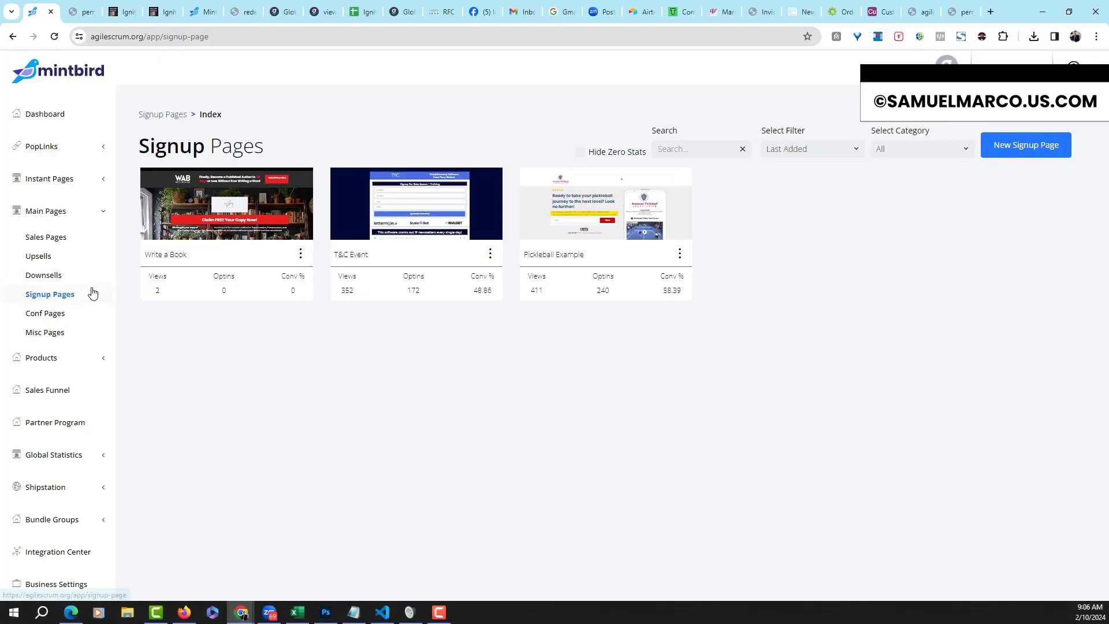
click(60, 315)
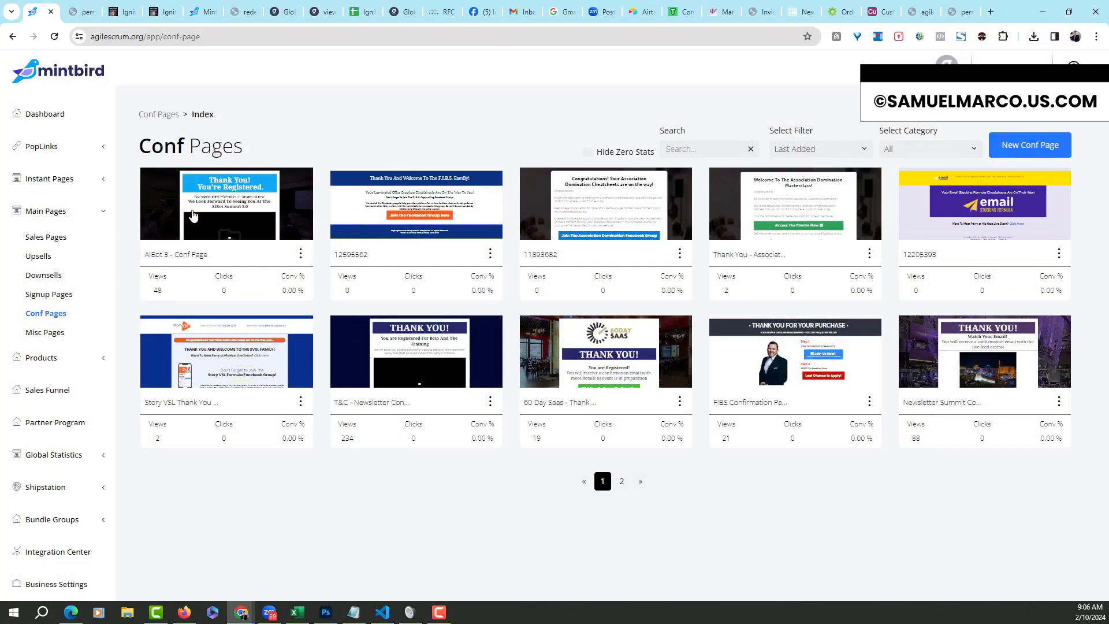
click(301, 254)
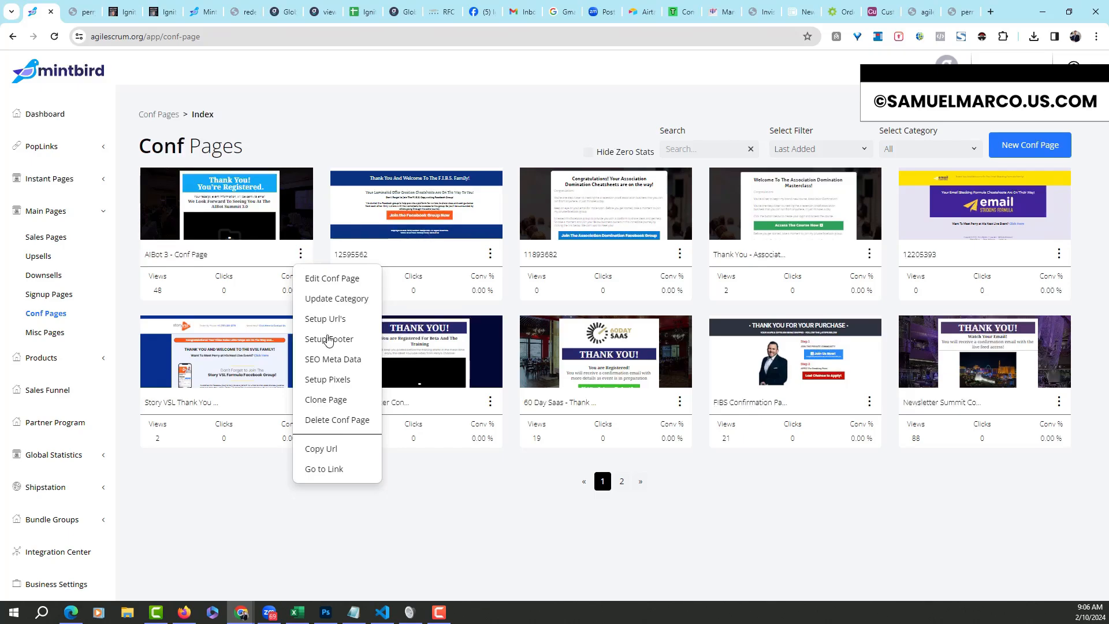
click(341, 472)
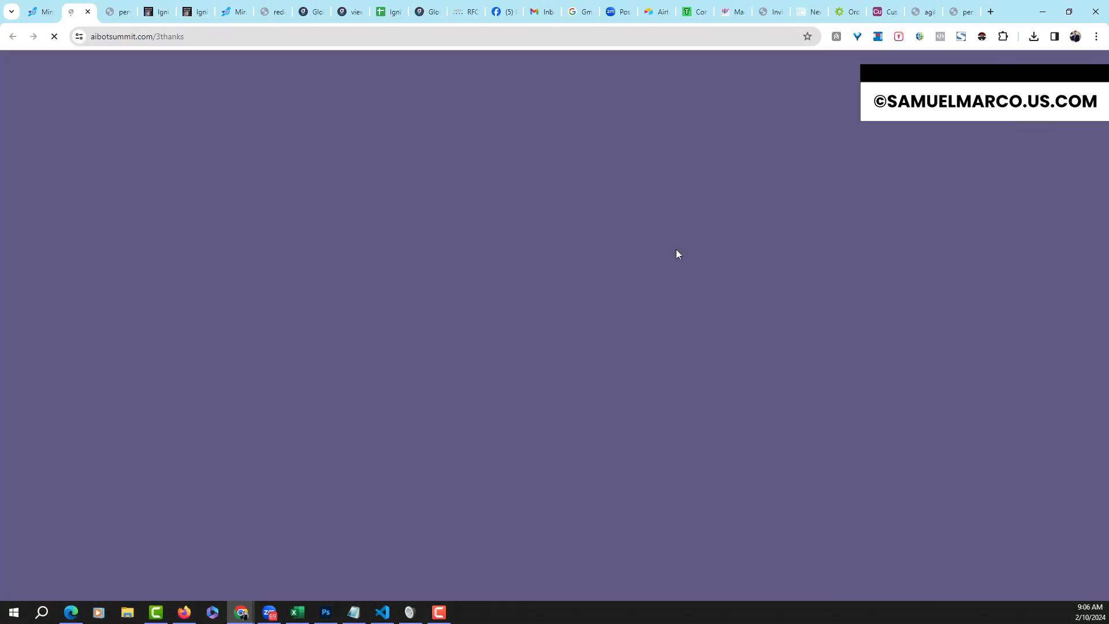
scroll(1050, 149, down, 4)
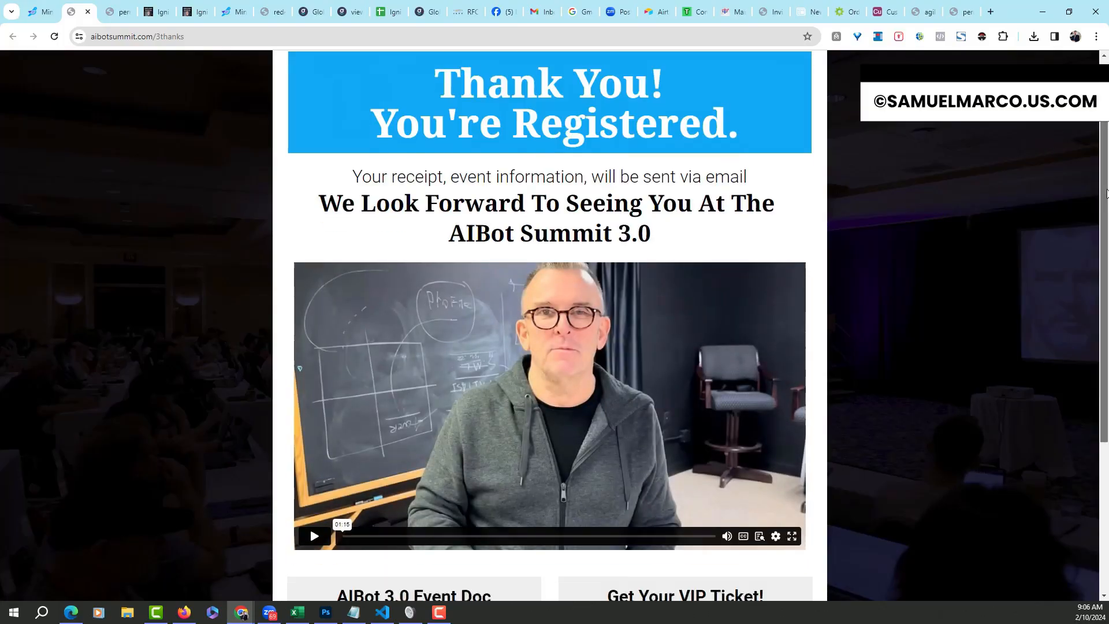
scroll(199, 52, up, 4)
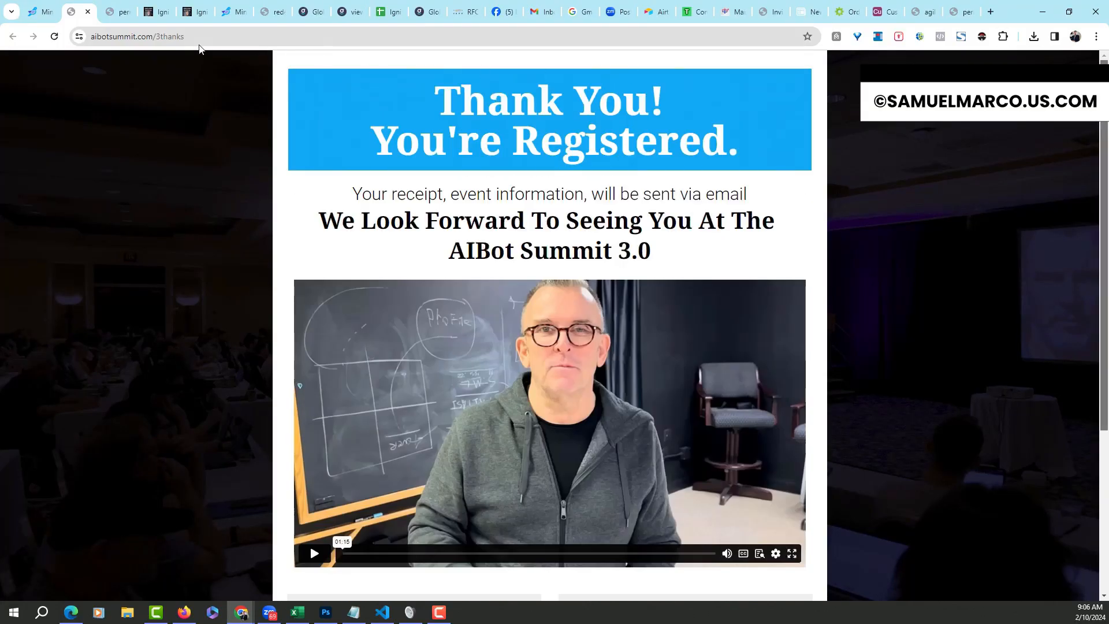
click(86, 12)
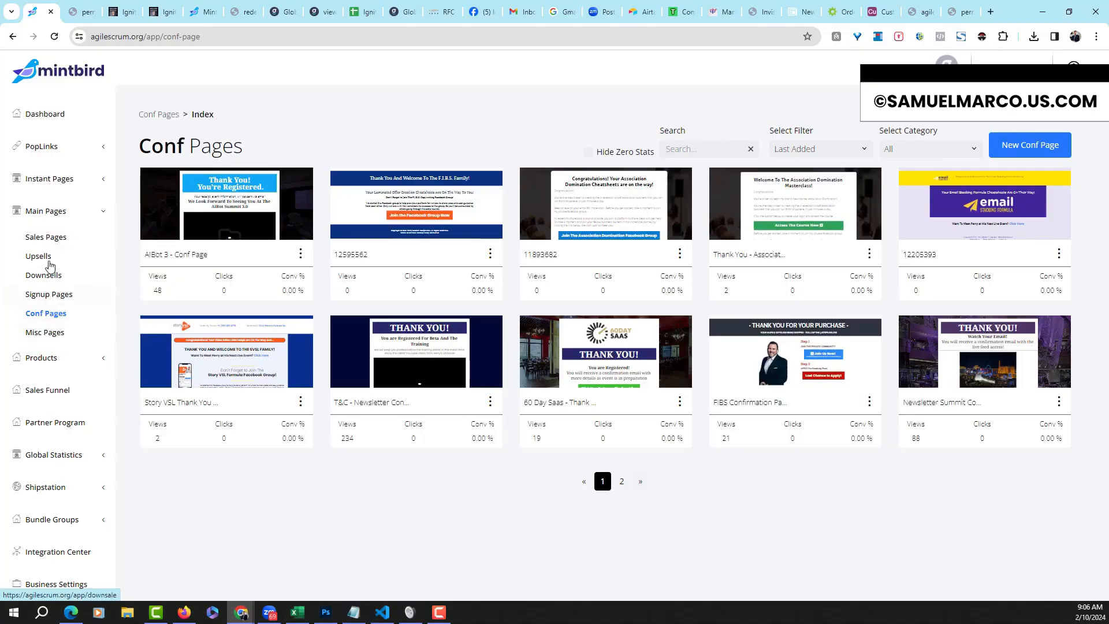
Return to Sales Pages and tick Hide Zero Stats to show only the 13 pages with stats.
click(50, 239)
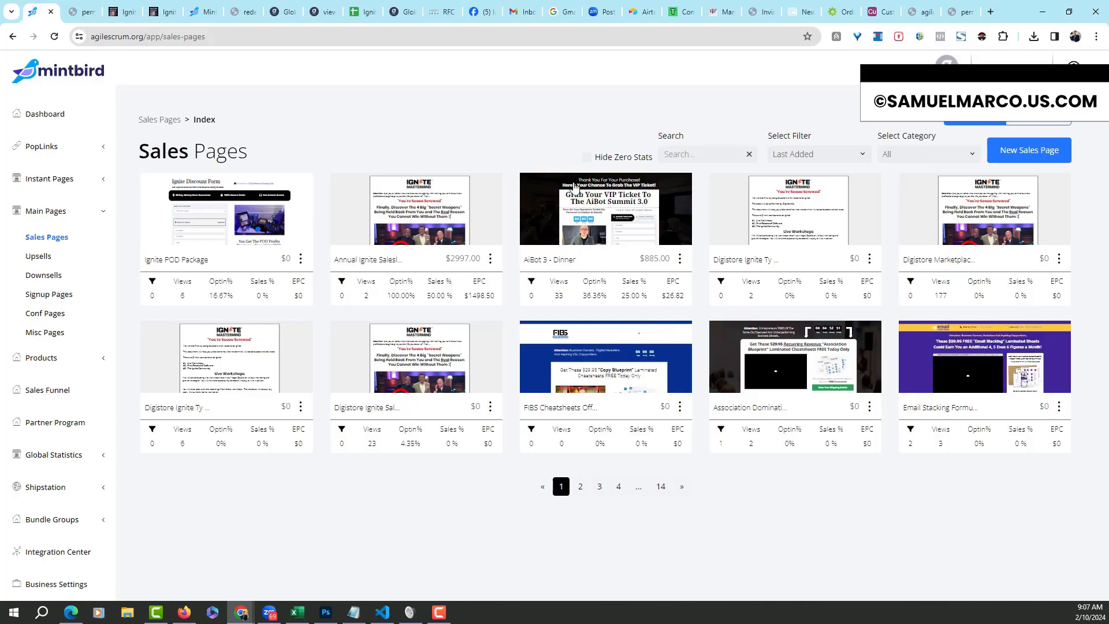
click(587, 158)
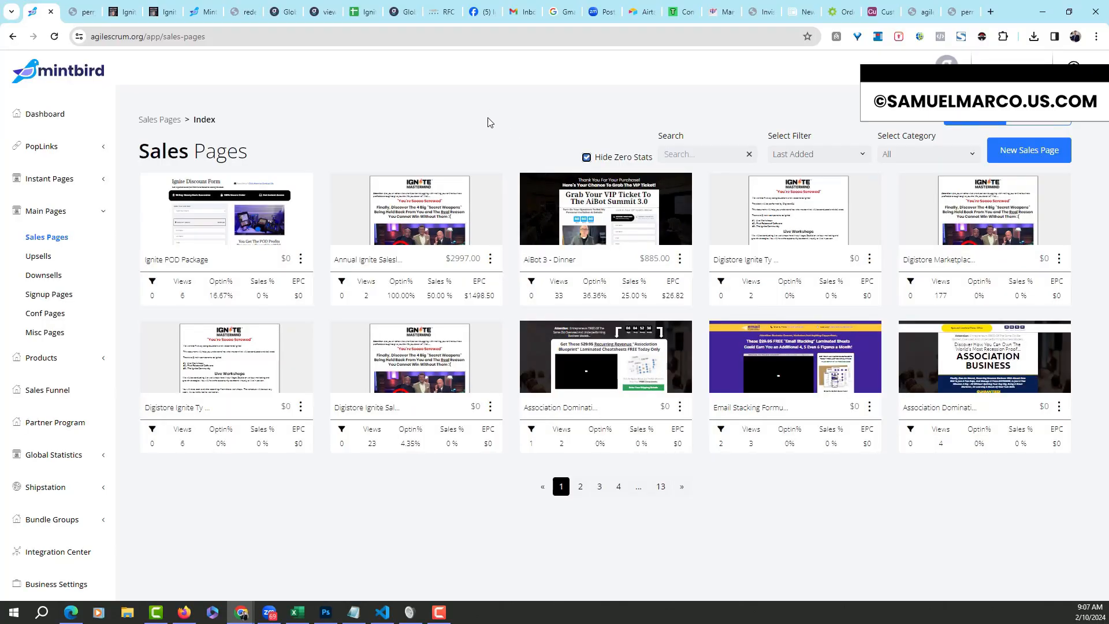
click(865, 156)
click(865, 155)
click(974, 161)
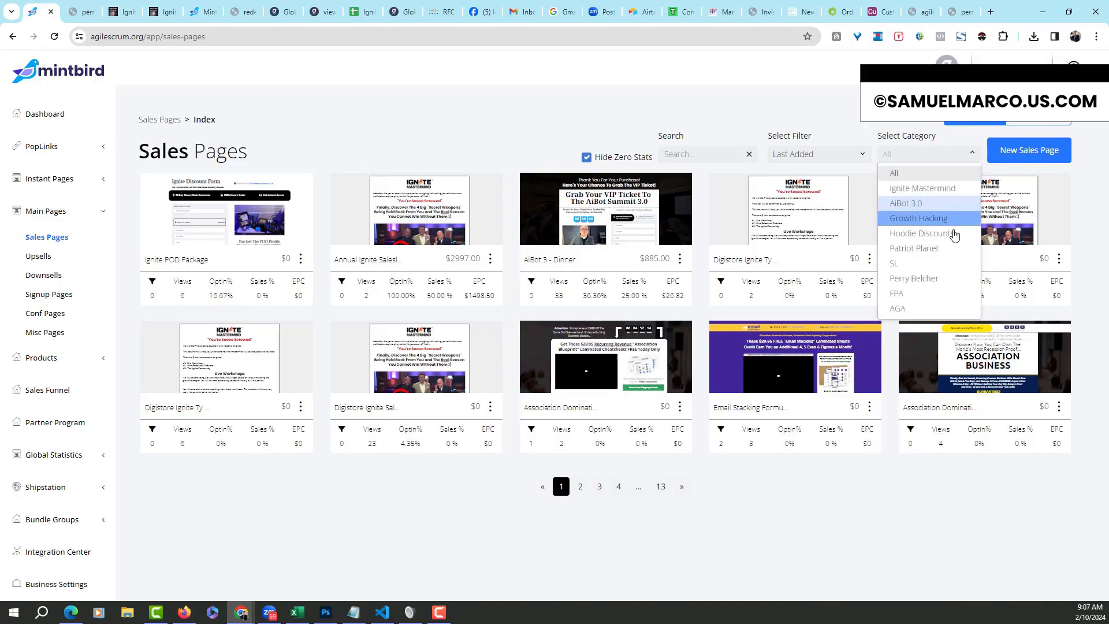
click(920, 234)
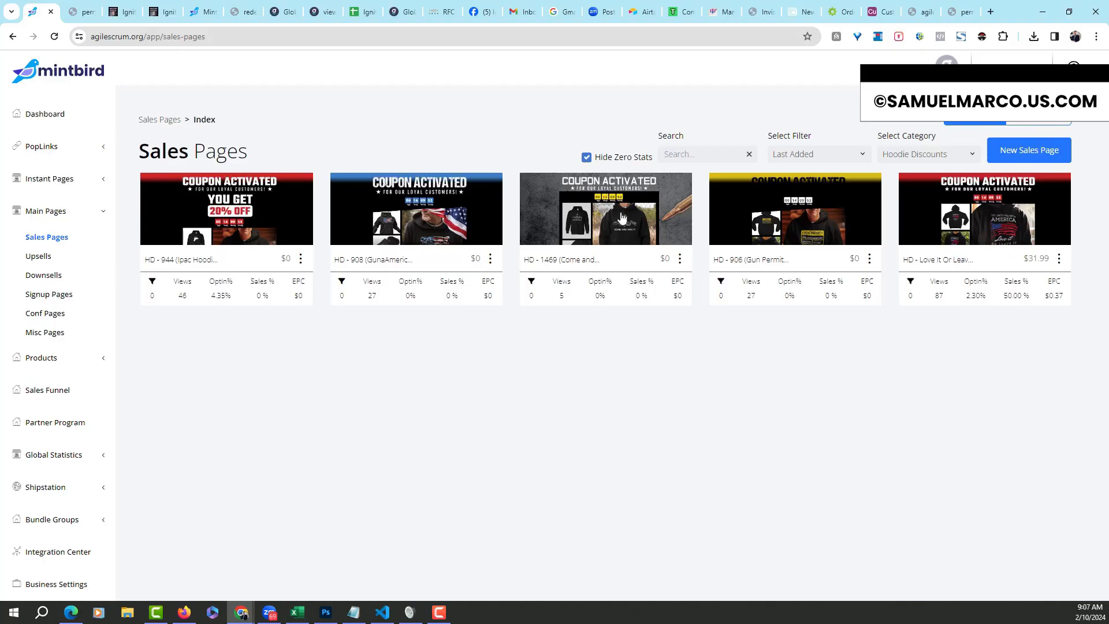
click(973, 154)
click(1051, 332)
click(977, 157)
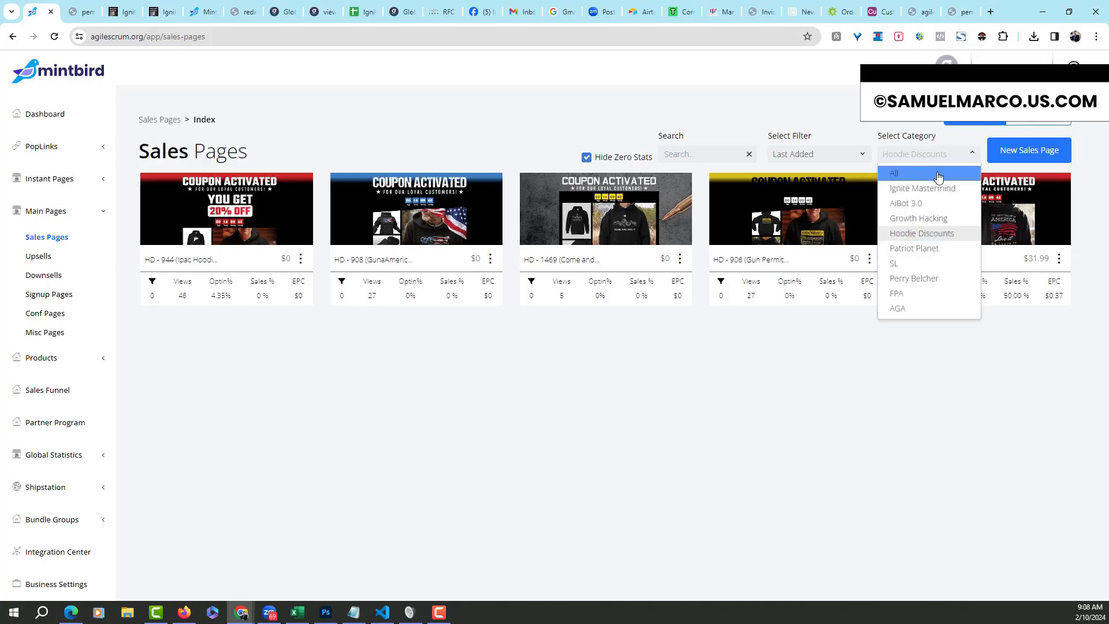
click(948, 169)
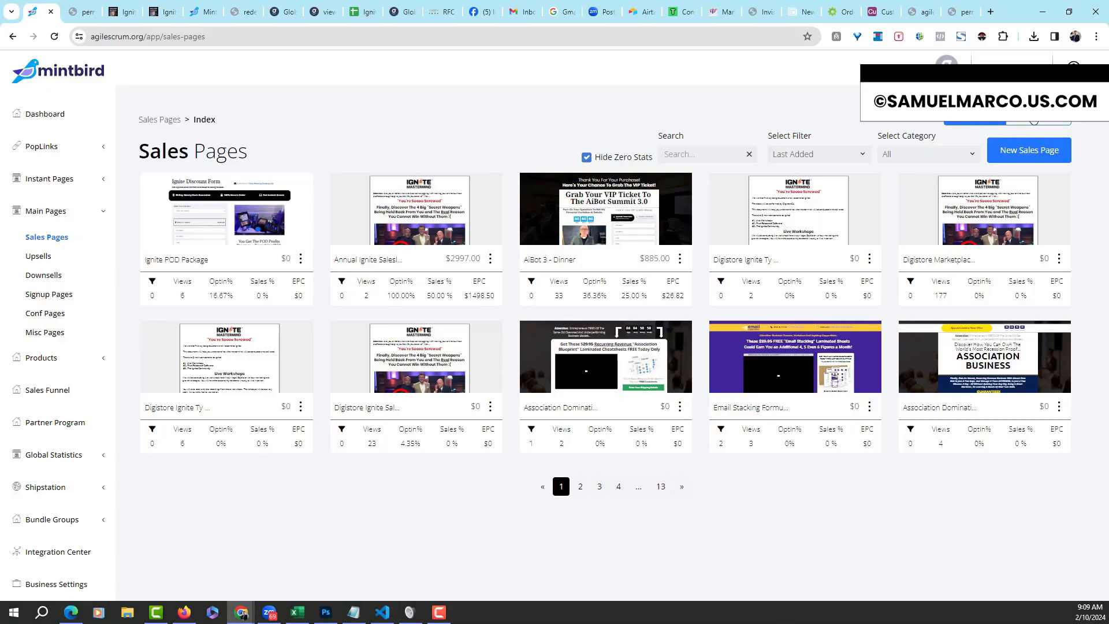
click(1031, 121)
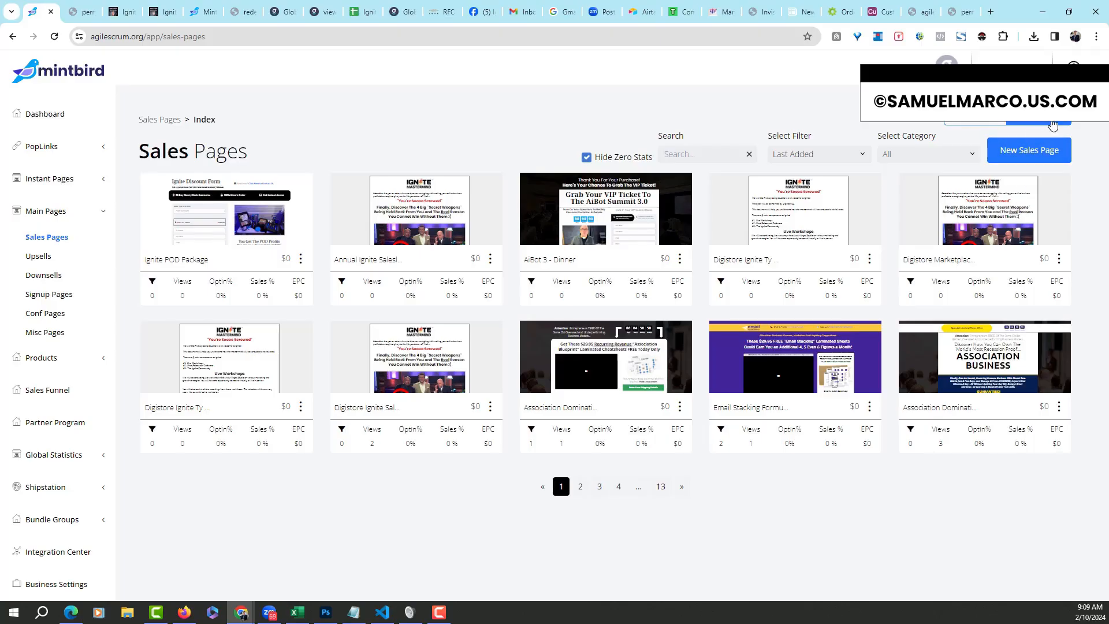
click(974, 122)
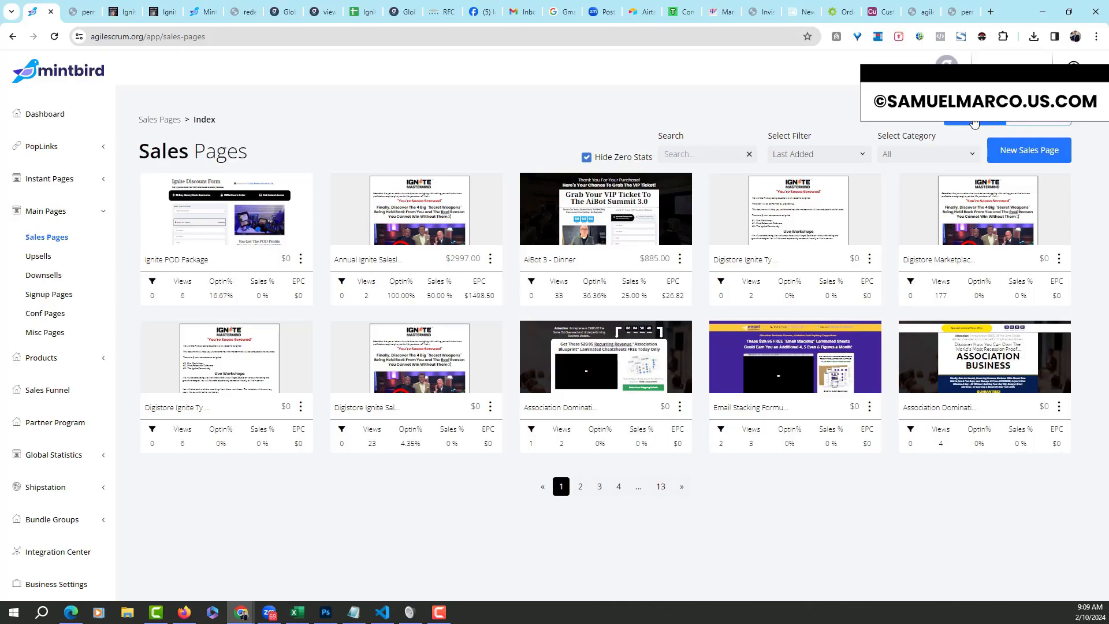
click(1044, 124)
click(978, 124)
click(1038, 123)
click(1001, 124)
Open the Upsells list under Main Pages and toggle the stats range over and back.
click(55, 260)
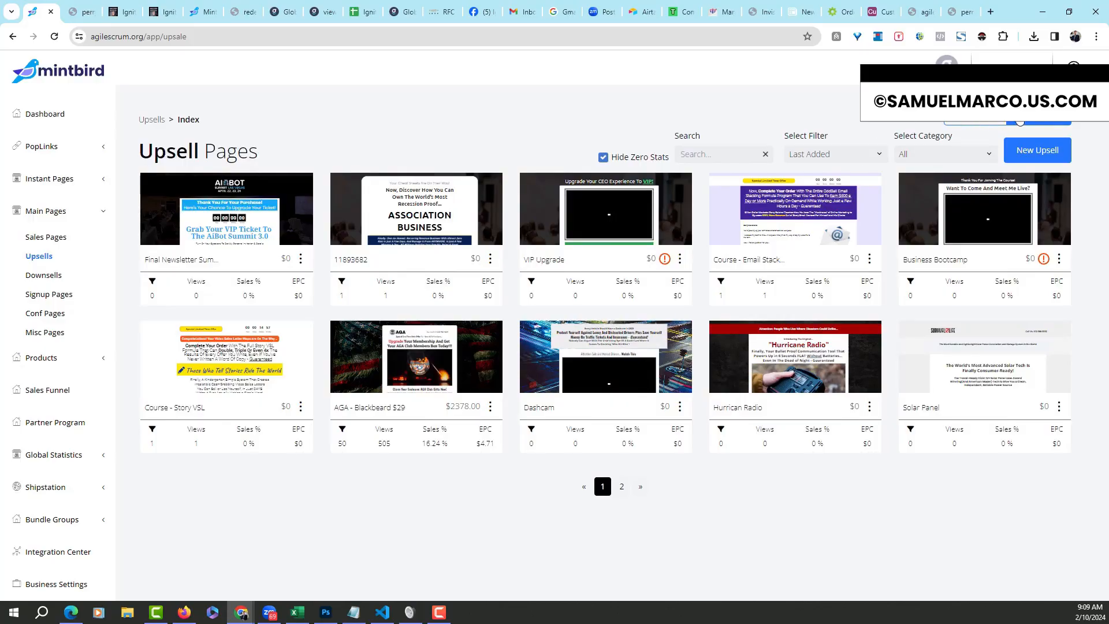
click(980, 125)
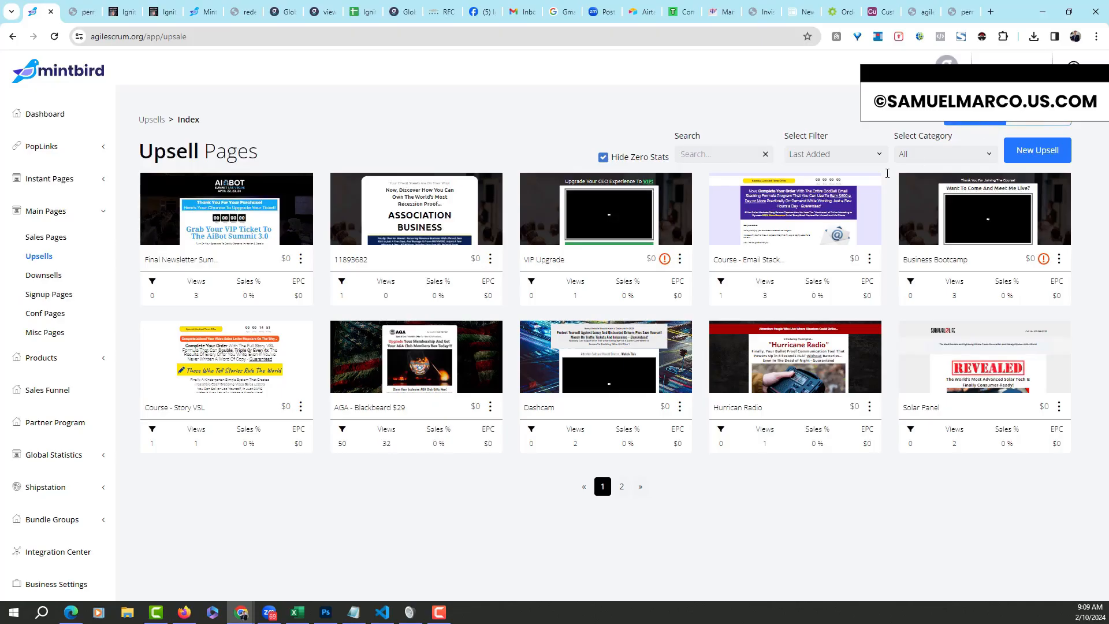
click(1038, 122)
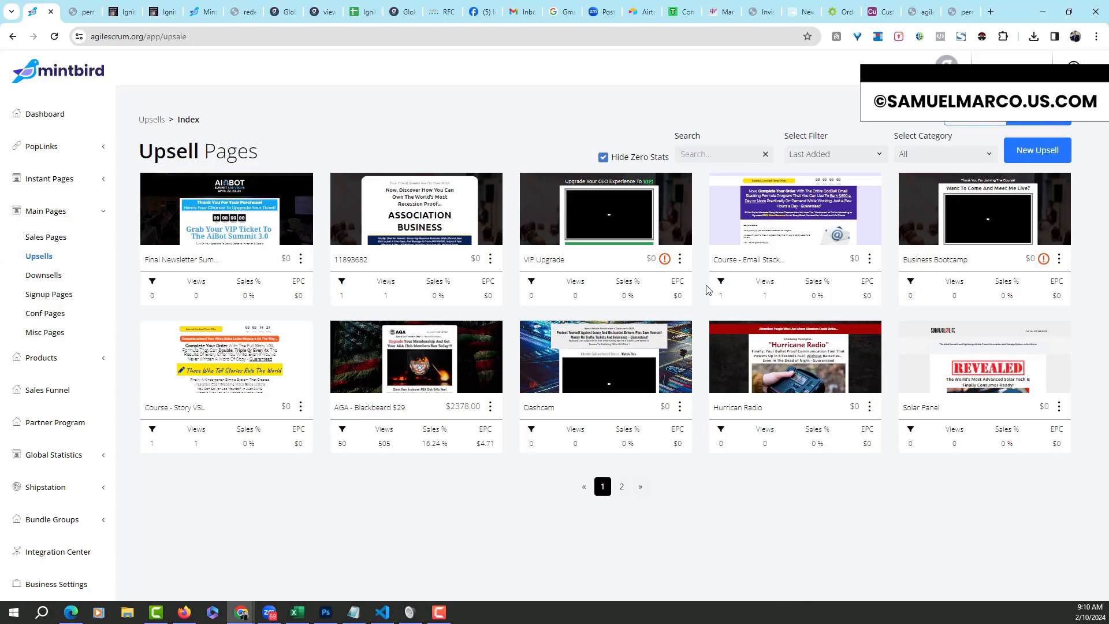
Collapse Main Pages, expand Products, and open the Physical products list.
click(102, 213)
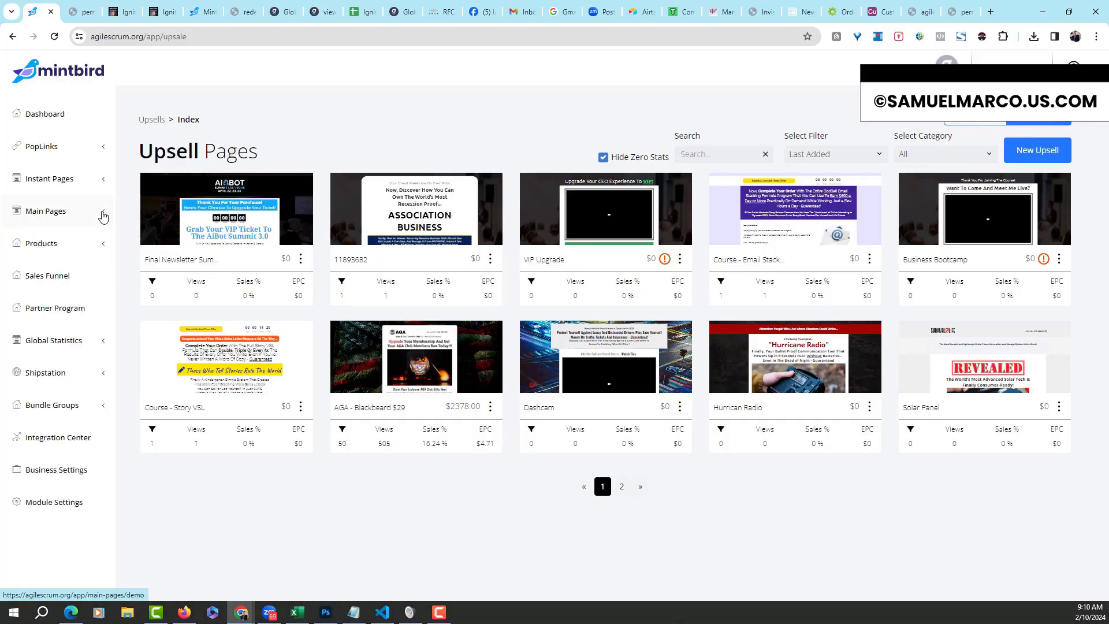
click(105, 245)
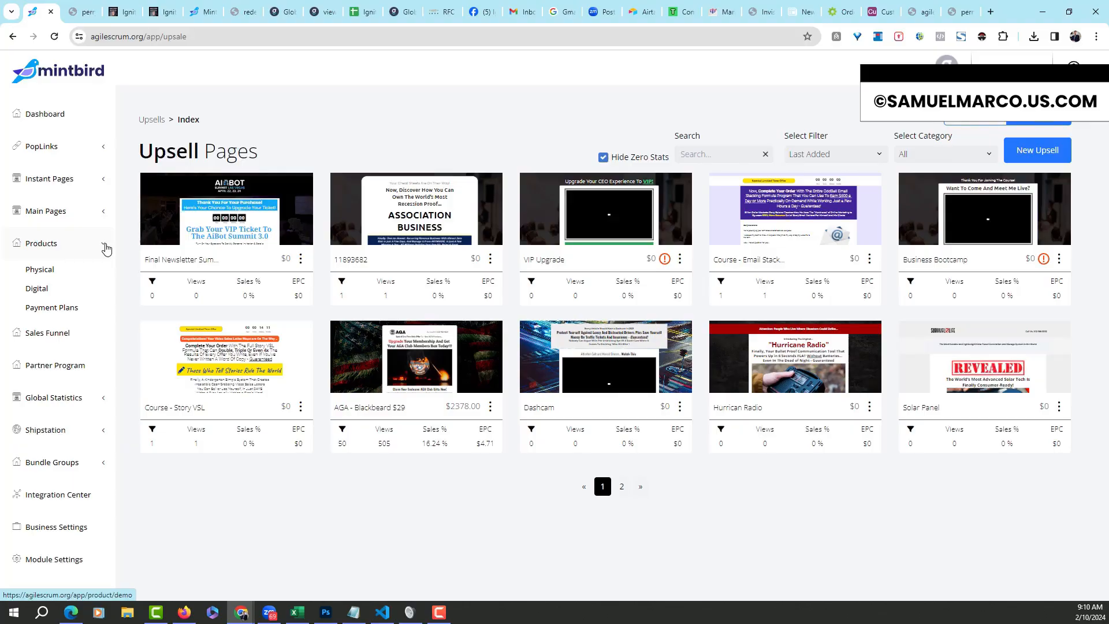
click(41, 270)
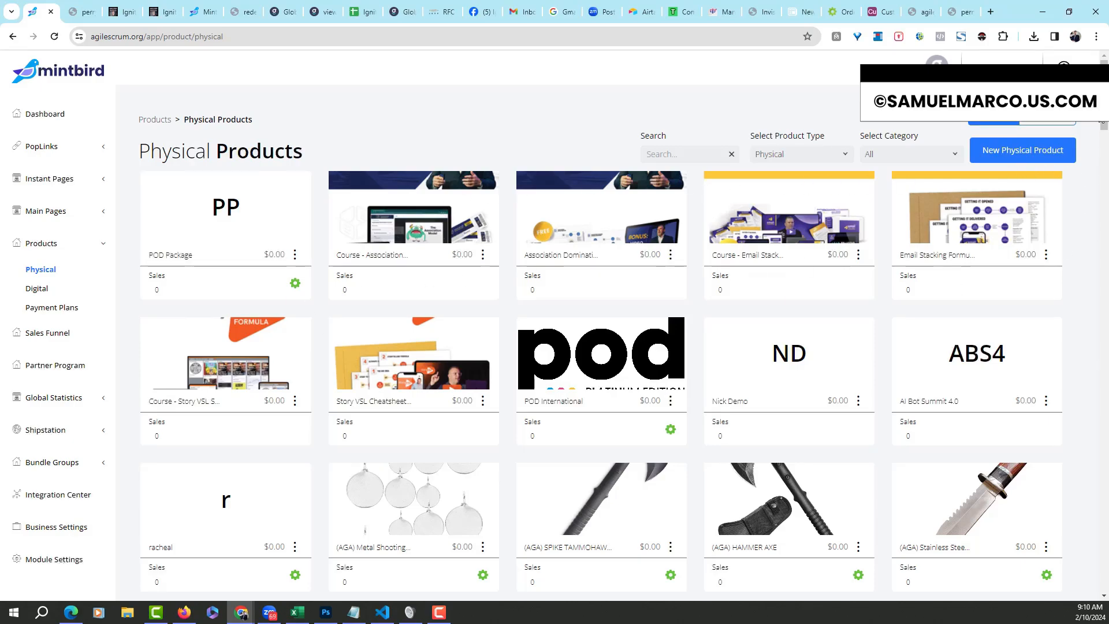
Review the Product Type and Category filters, keeping All, then view Digital products and Payment Plans.
scroll(1094, 154, down, 1)
scroll(596, 326, up, 1)
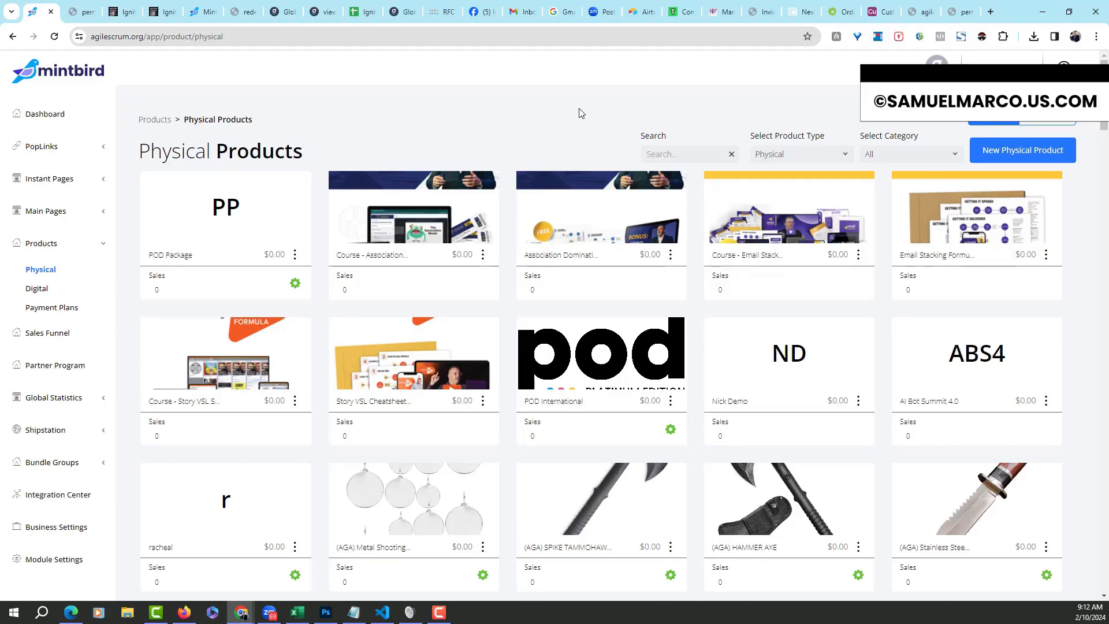
click(847, 155)
click(835, 119)
click(955, 155)
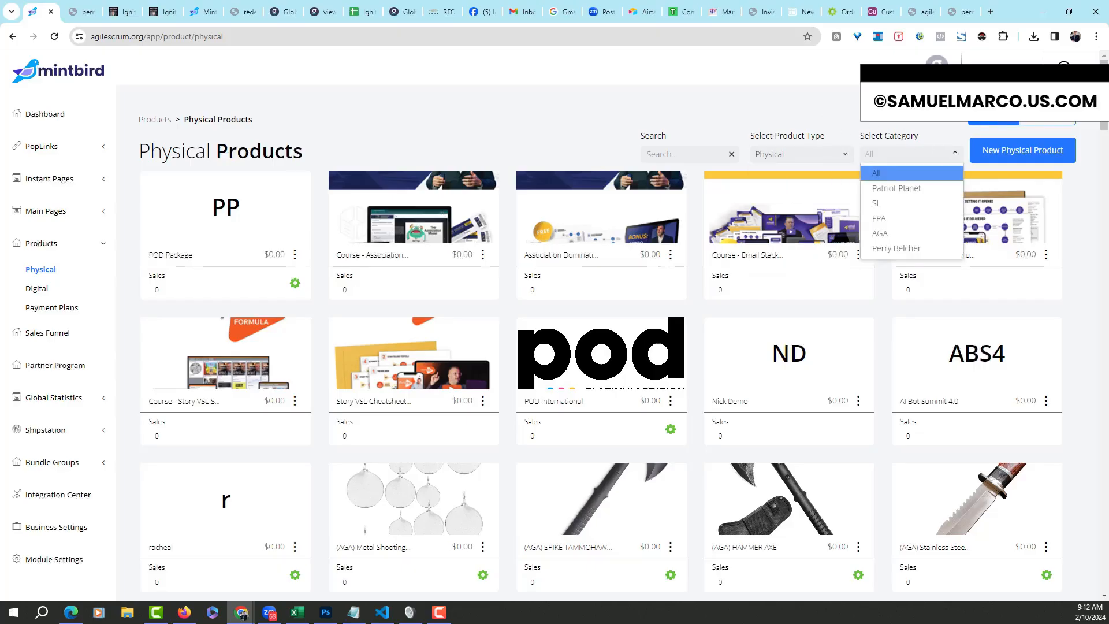
click(877, 173)
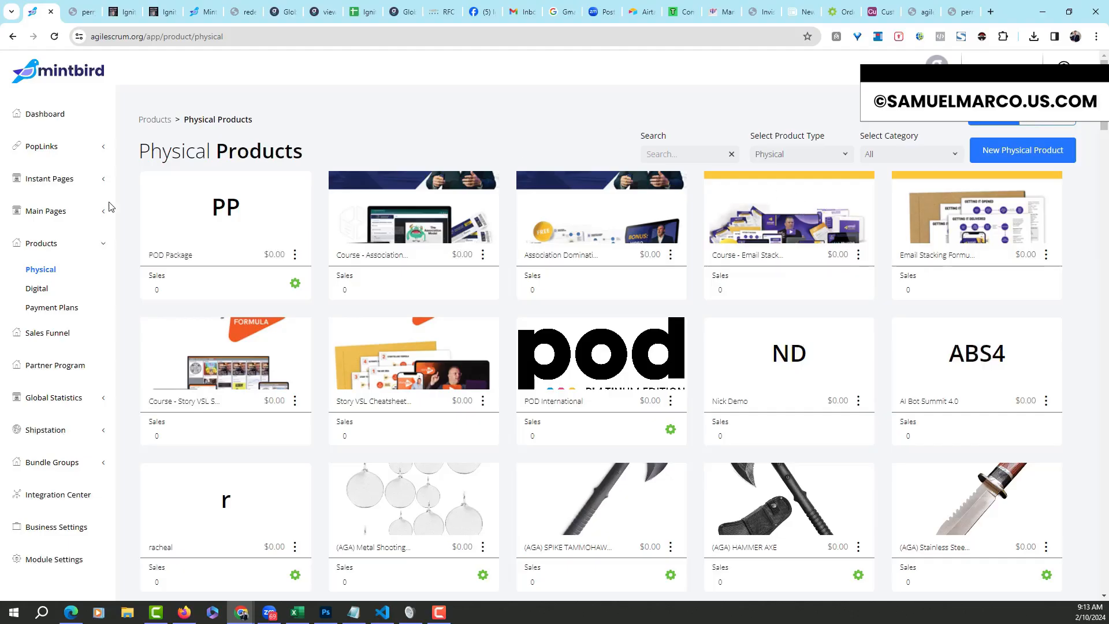
click(33, 290)
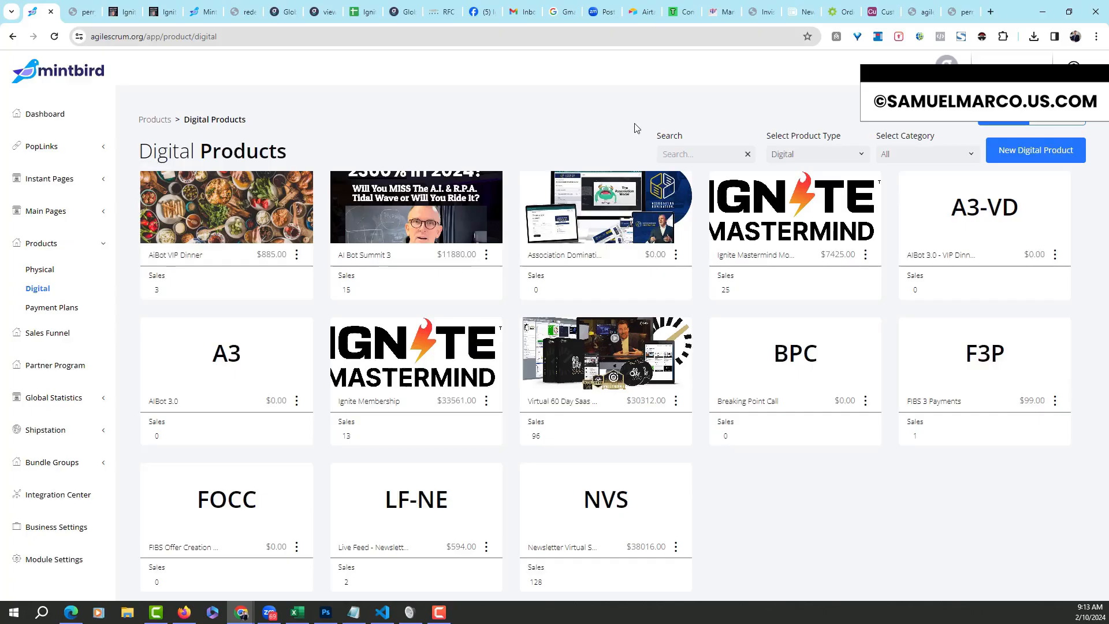
click(65, 310)
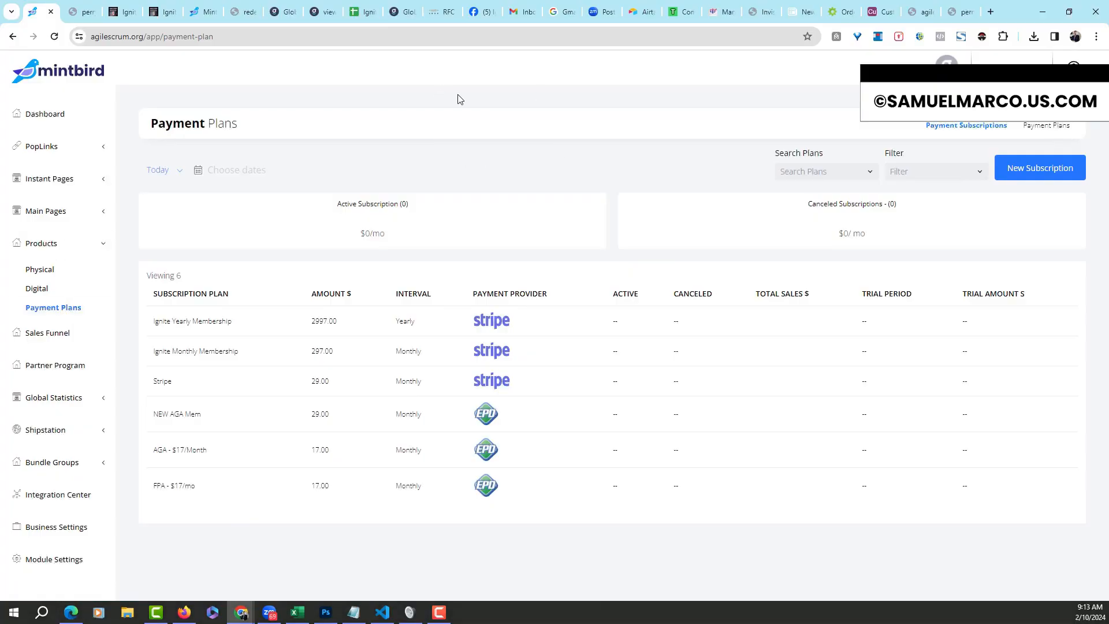
Collapse Products and open the Sales Funnels overview with Aromatherapy and IPac totals.
click(106, 247)
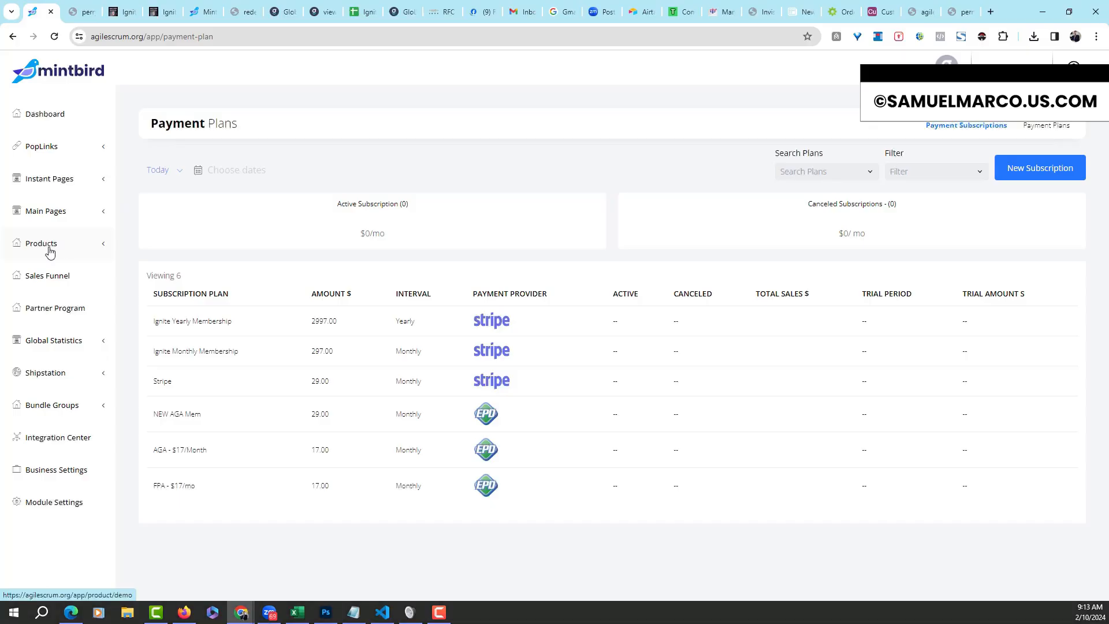
click(65, 275)
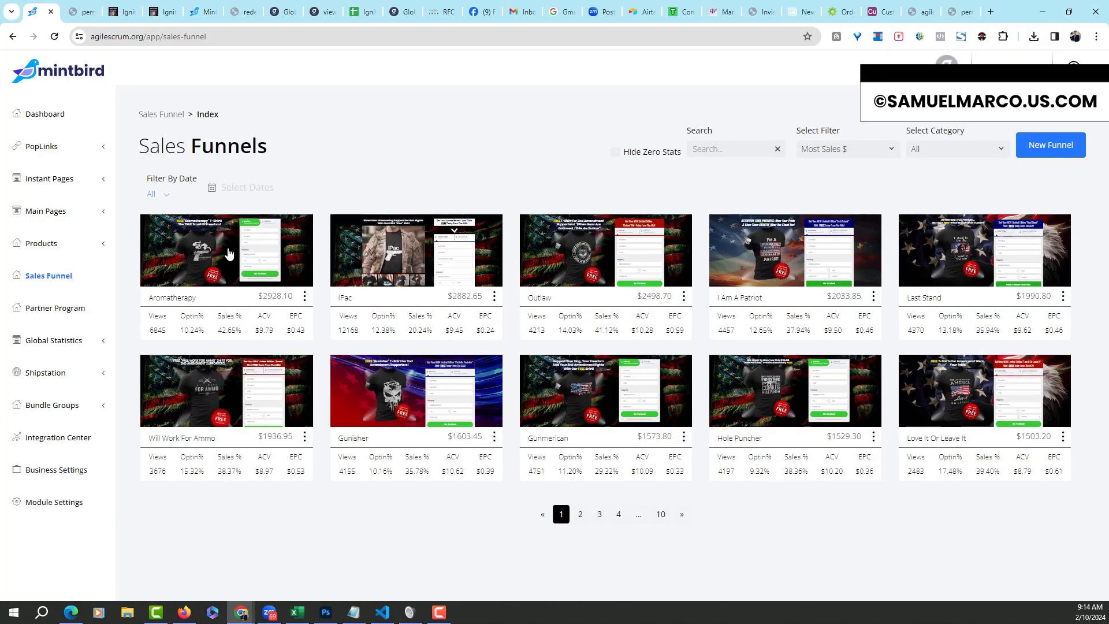
Open the Aromatherapy funnel to see its TS-1197 sales, upsell and confirmation steps.
click(275, 258)
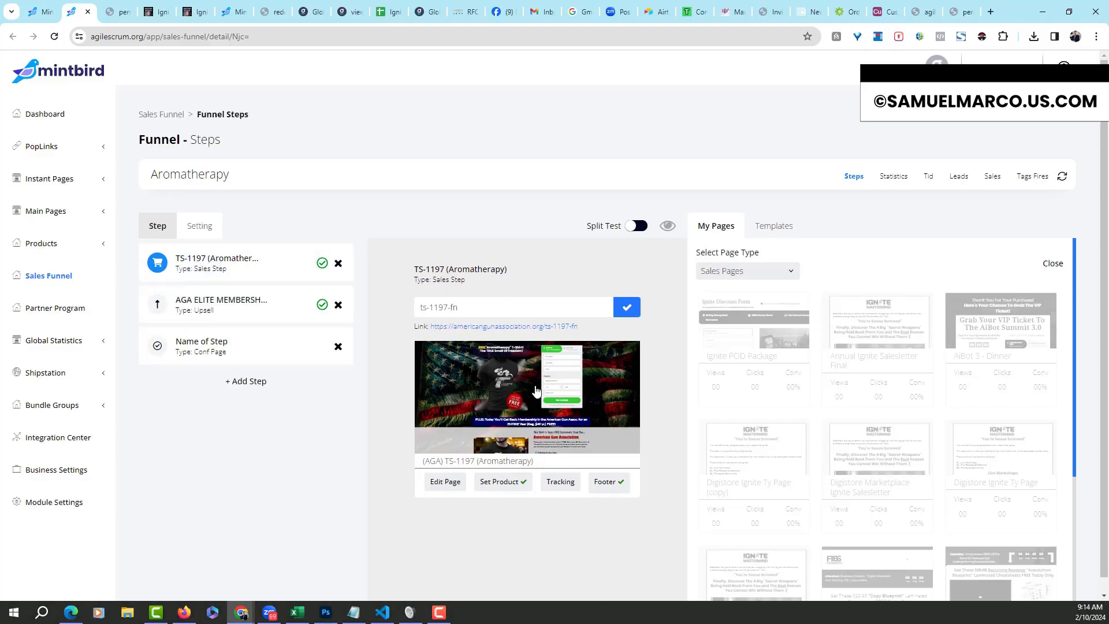
Expand Main Pages in the sidebar to list sales, upsell, downsell, signup, conf and misc pages.
click(98, 214)
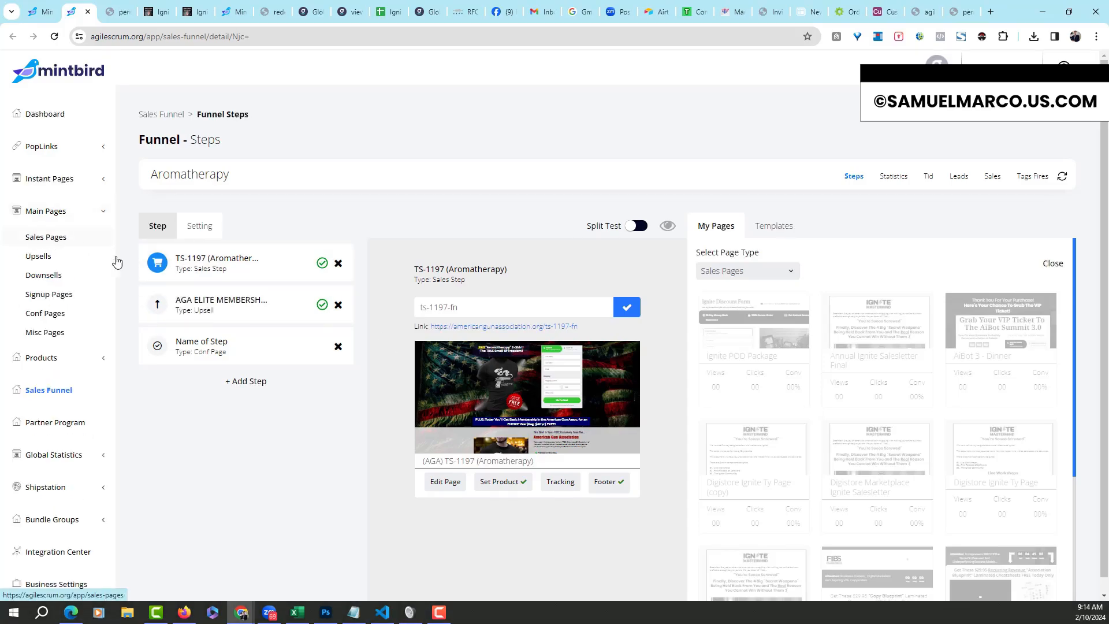
click(276, 315)
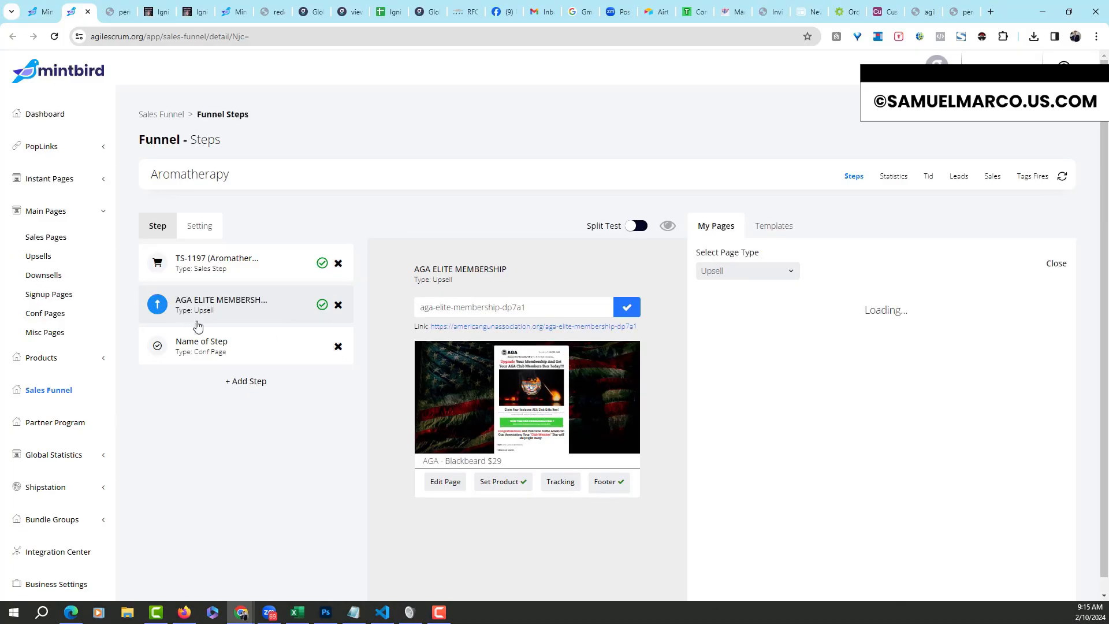
click(245, 344)
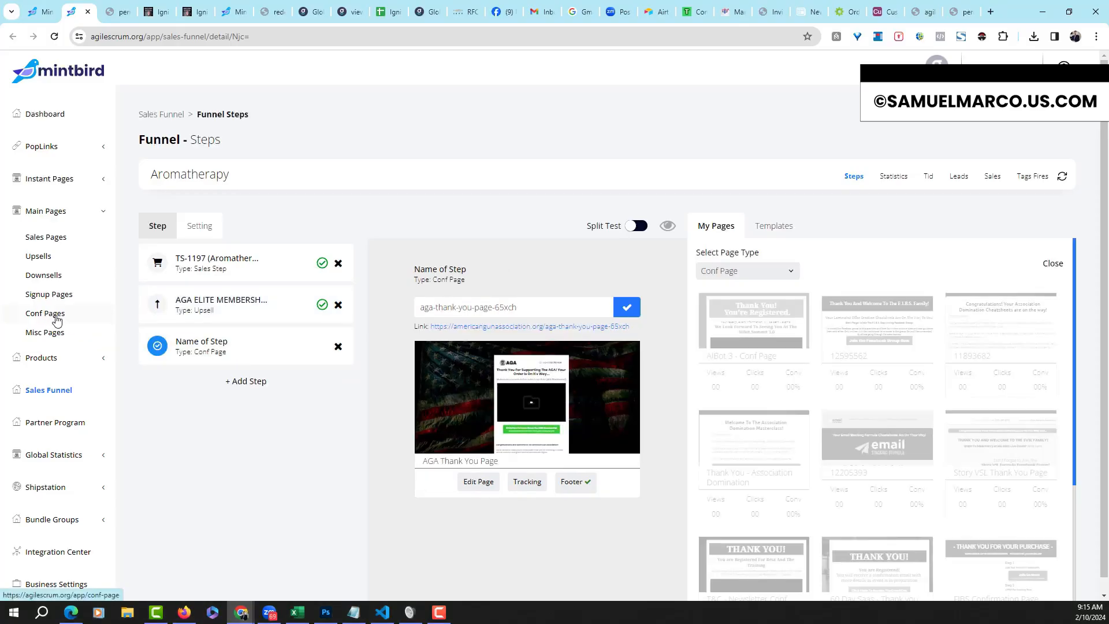
click(273, 269)
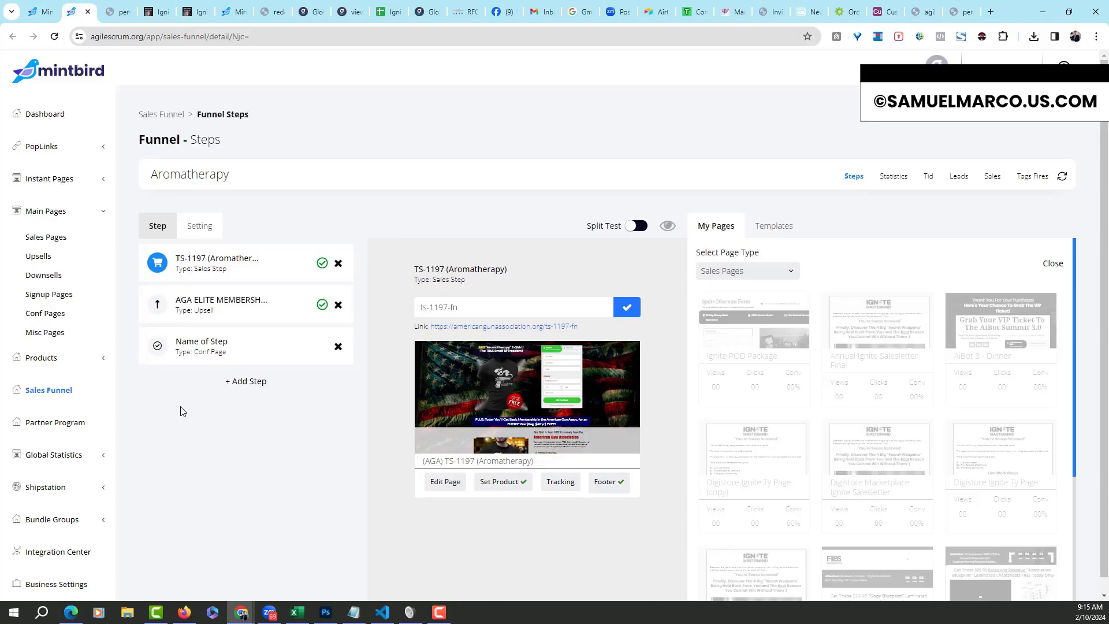
Collapse Main Pages and expand Global Statistics to show Global Sales, Mintbird Leads and Poplinks Leads.
click(101, 216)
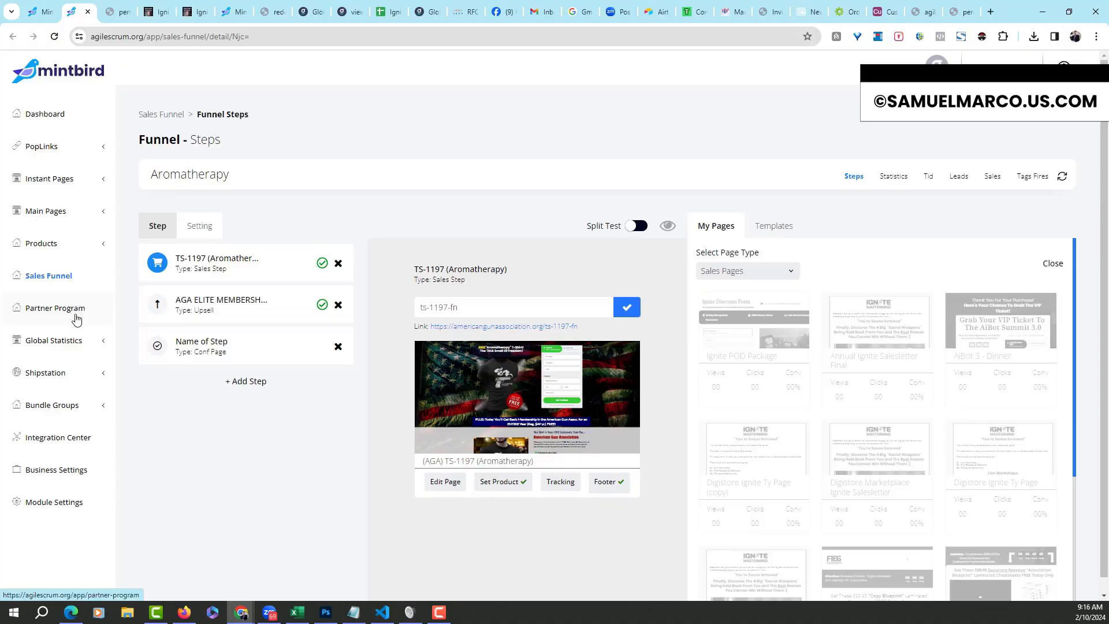
click(77, 341)
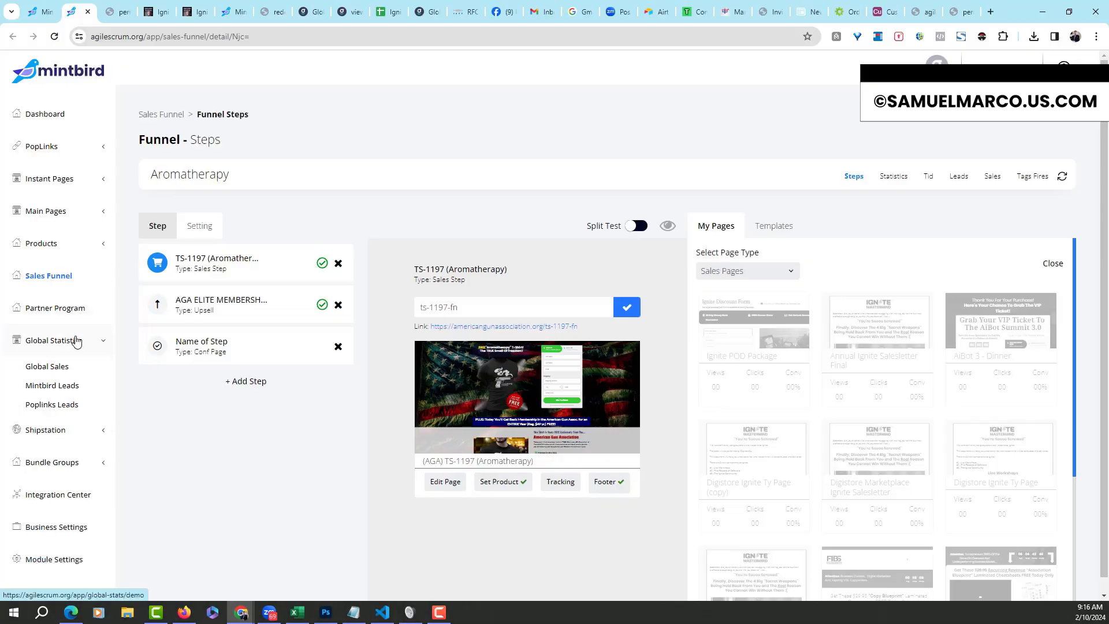
Open Global Sales filtered to Week, showing 113 paid sales totalling $1276.55.
click(63, 369)
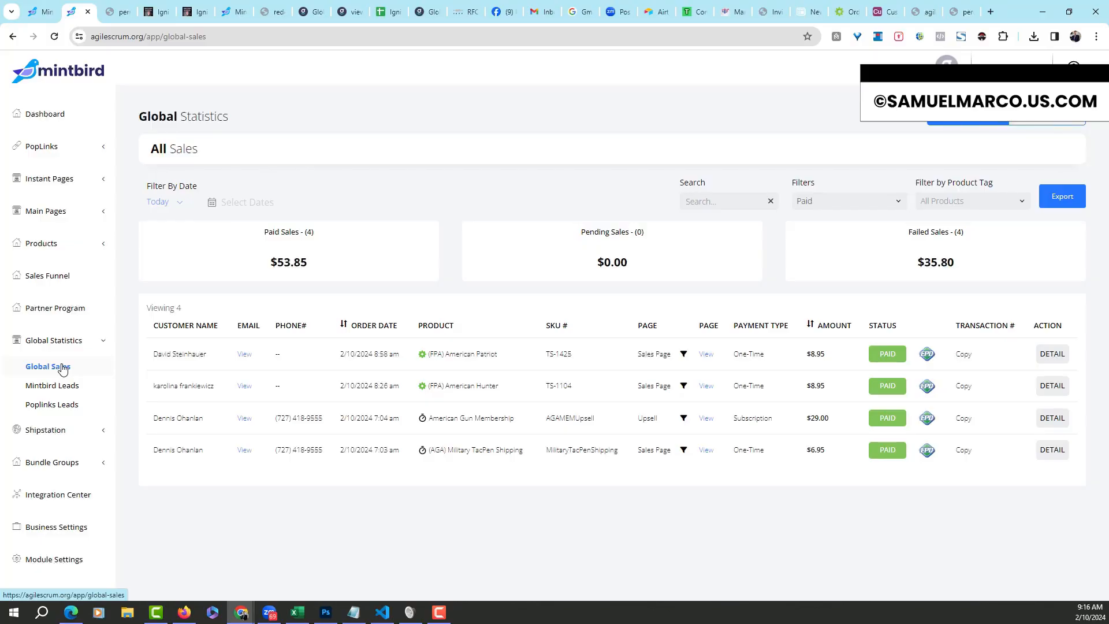
click(184, 207)
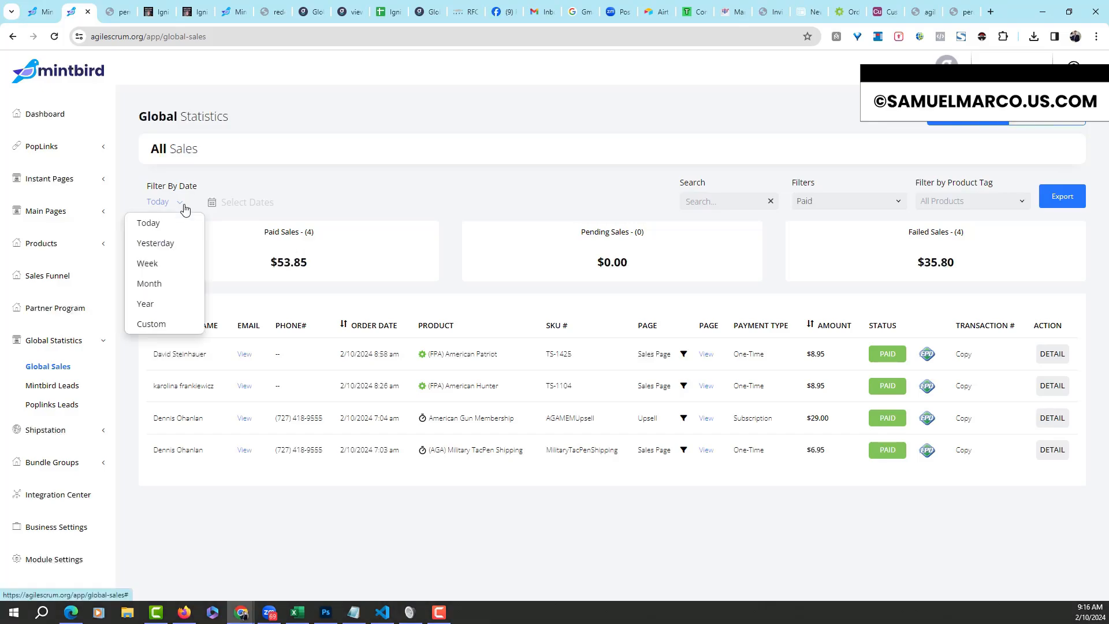
click(172, 264)
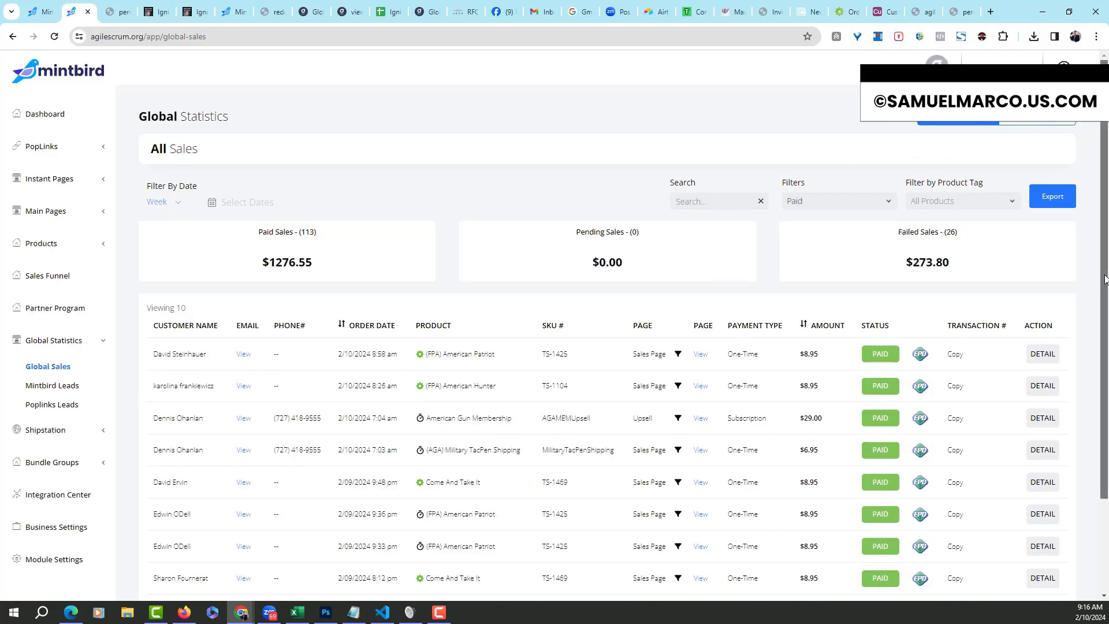
scroll(1104, 325, down, 1)
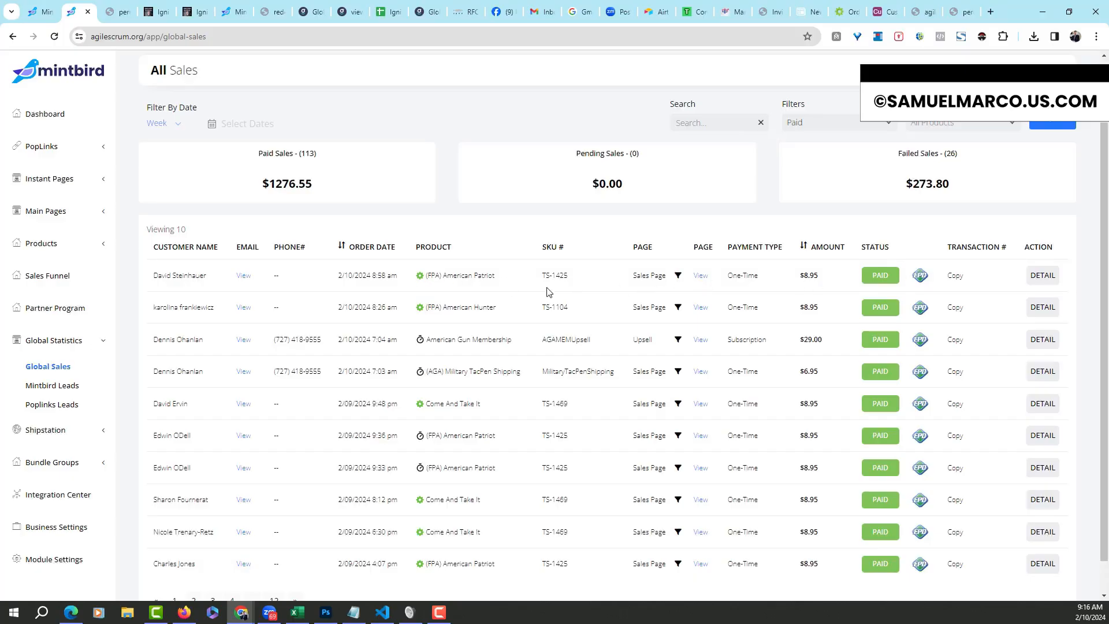
drag(1104, 243, 1103, 128)
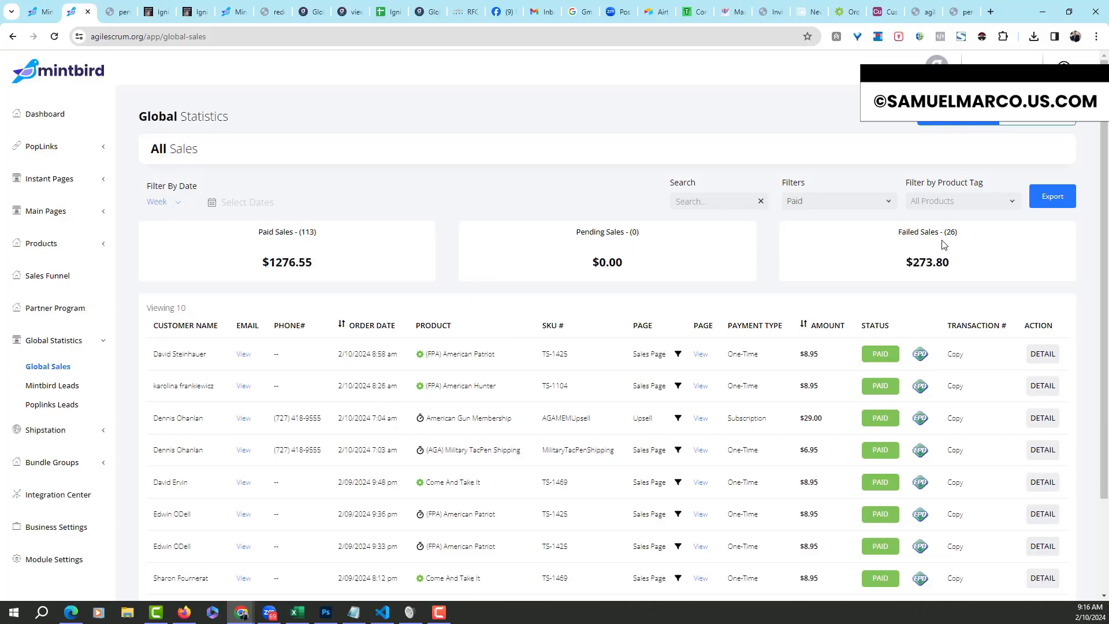
Switch Global Sales to Digital Products for the Week: 8 paid sales totalling $7052.00.
click(1046, 124)
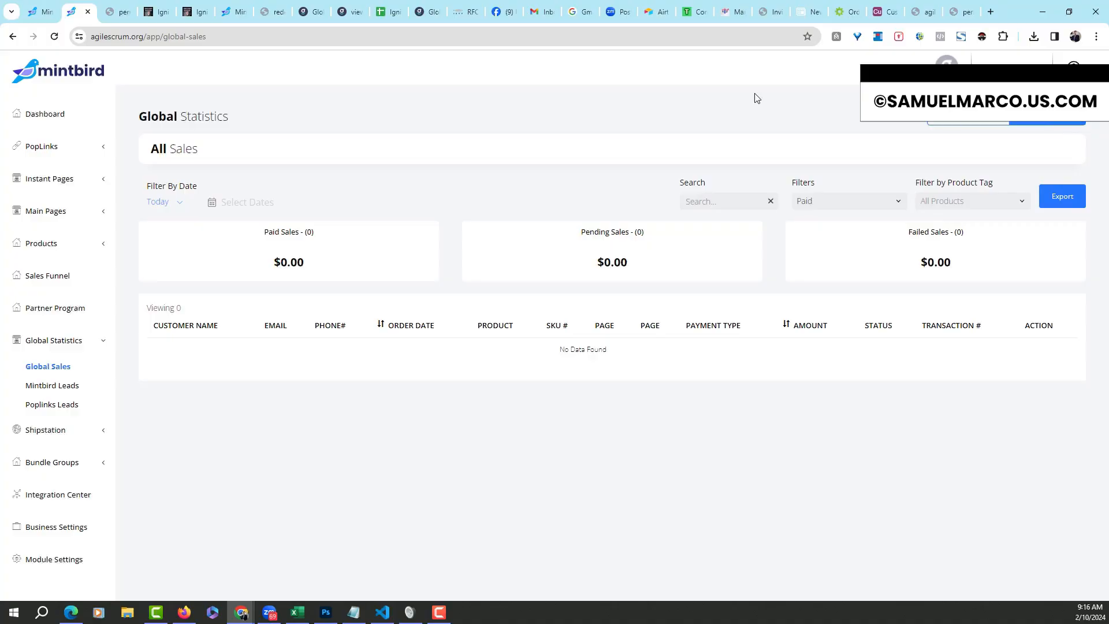
click(176, 203)
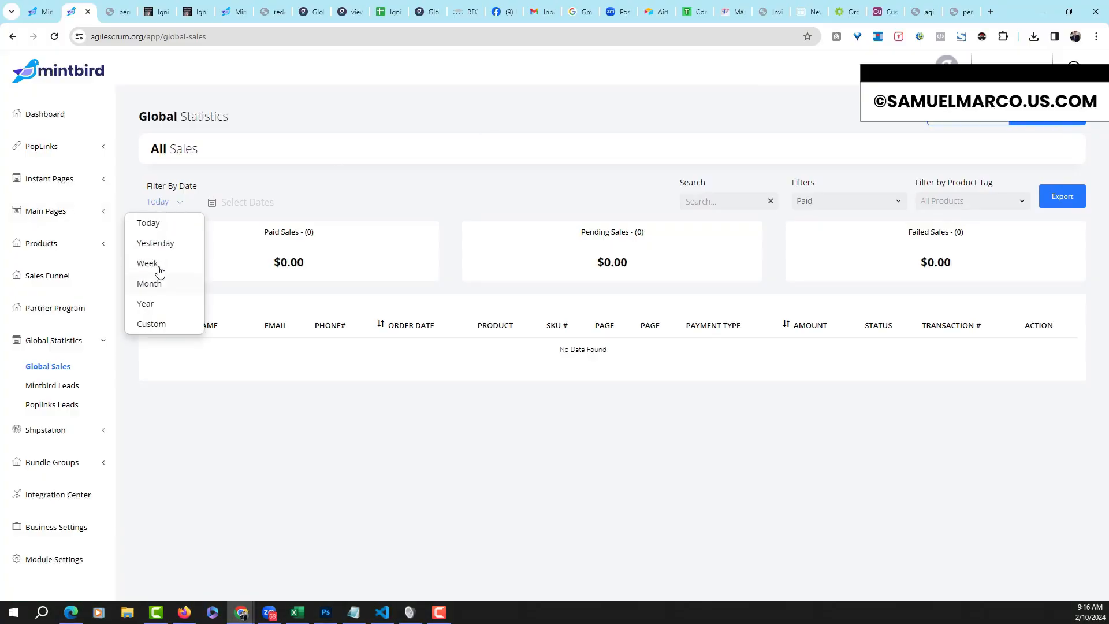
click(165, 267)
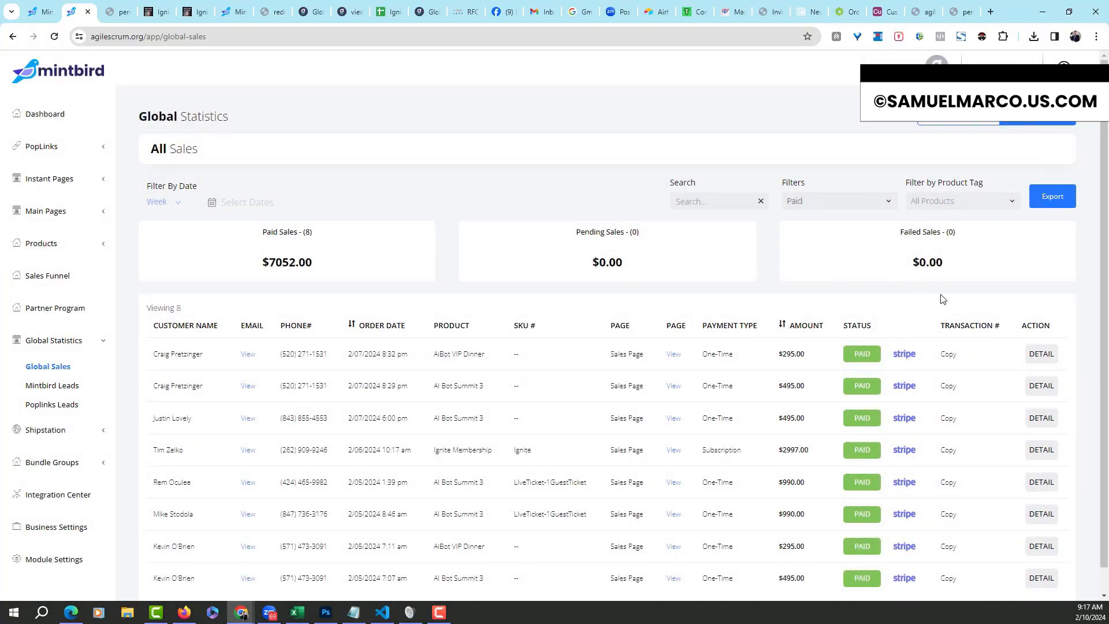
scroll(1102, 191, down, 1)
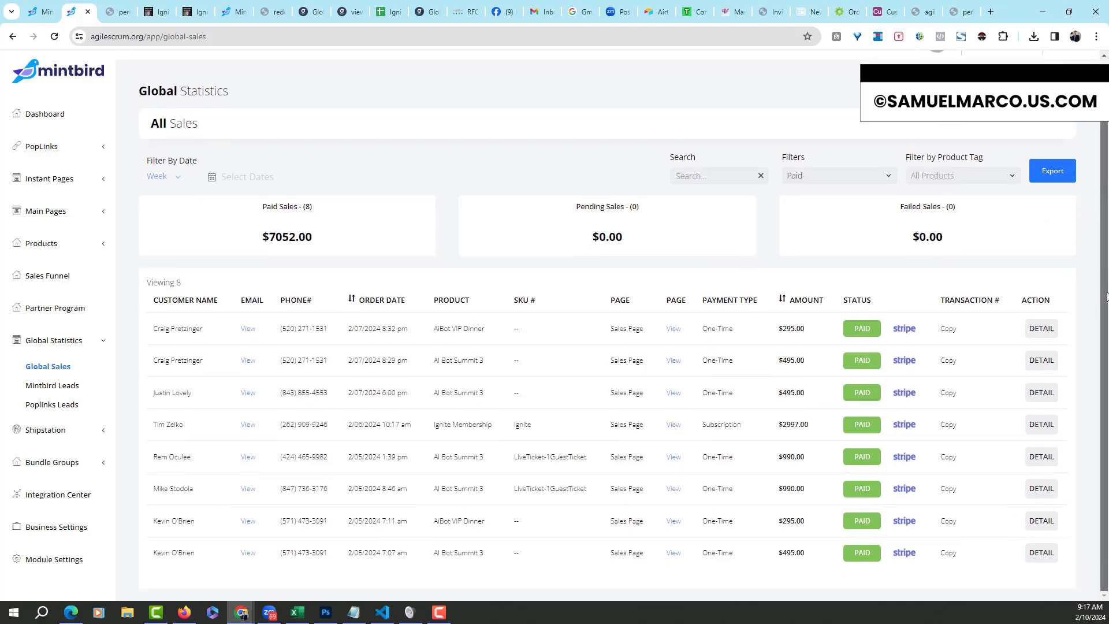
scroll(1099, 187, up, 1)
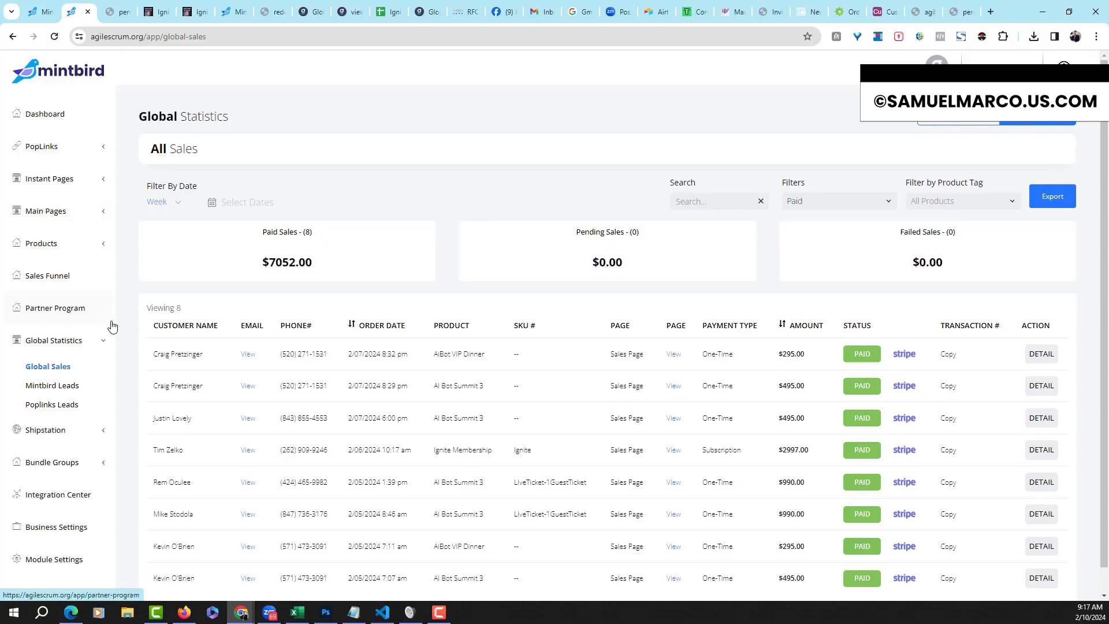
click(104, 341)
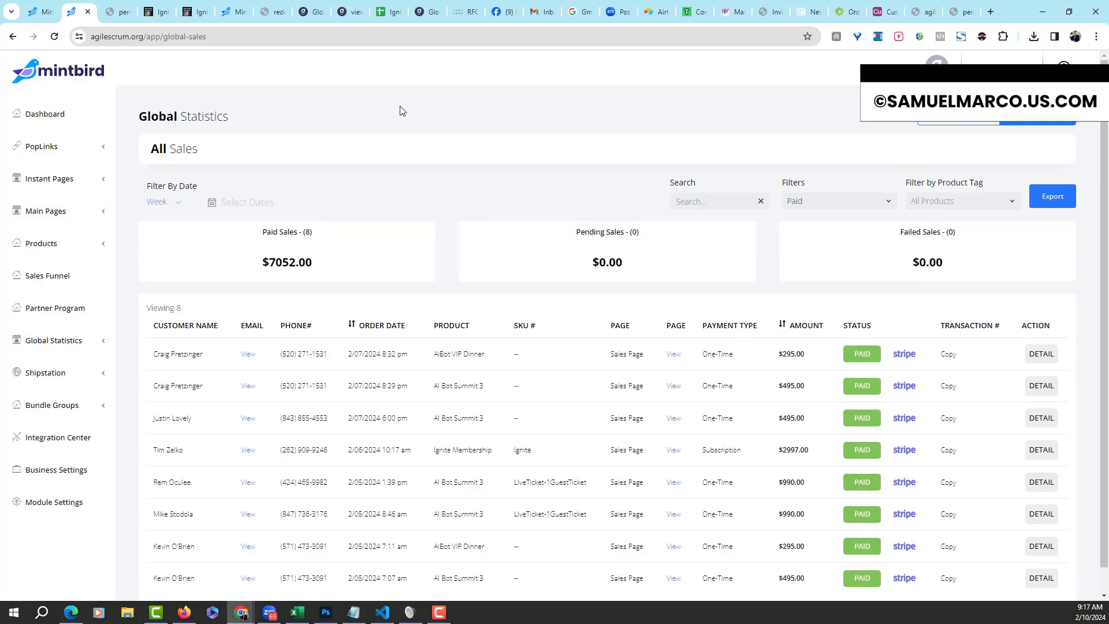
click(106, 344)
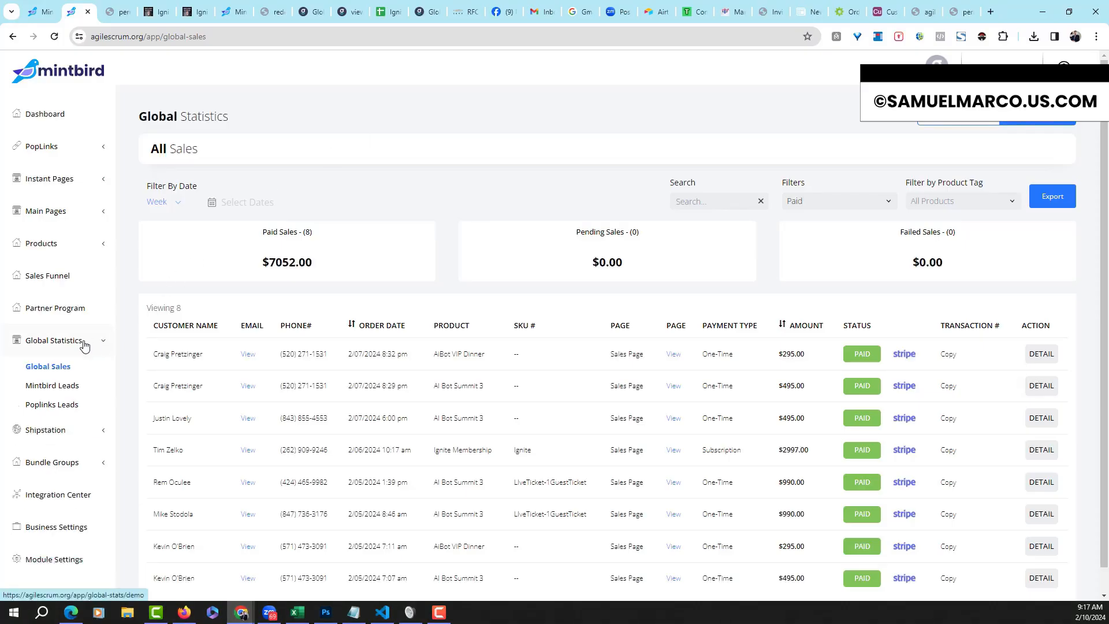
Open Mintbird Leads and set the date filter to Month, raising total views to 37486.
click(63, 386)
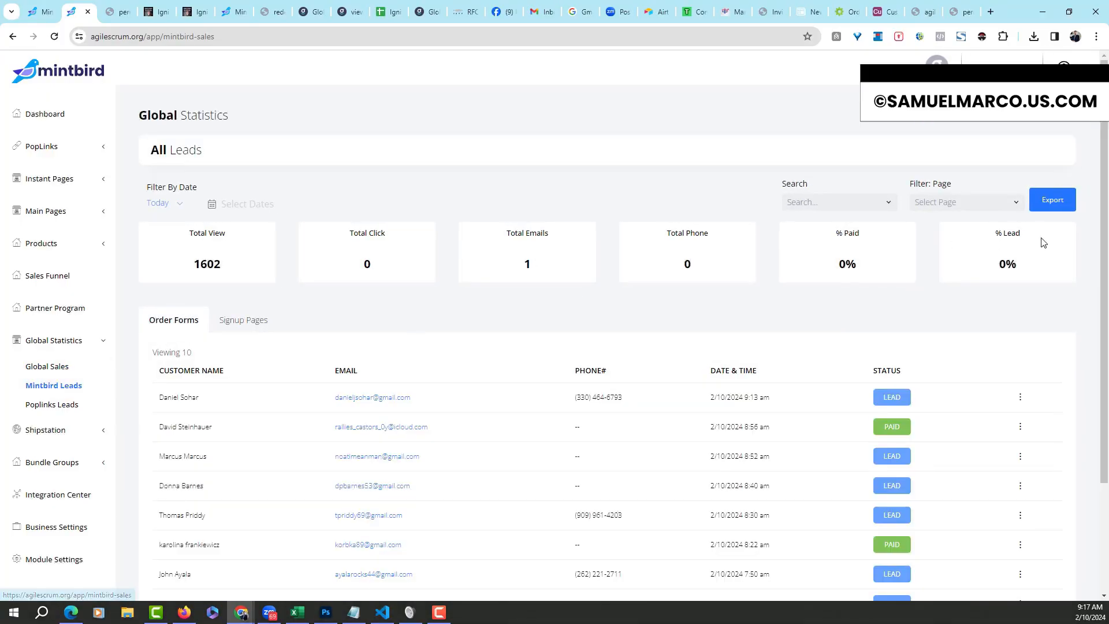
drag(1103, 207, 1098, 268)
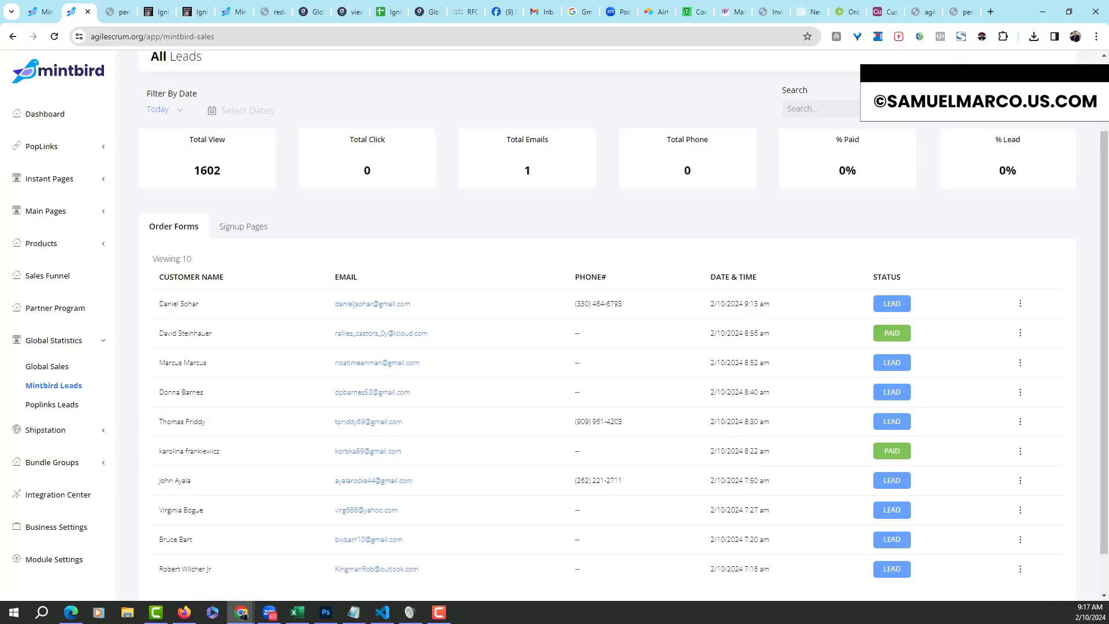
scroll(454, 329, up, 2)
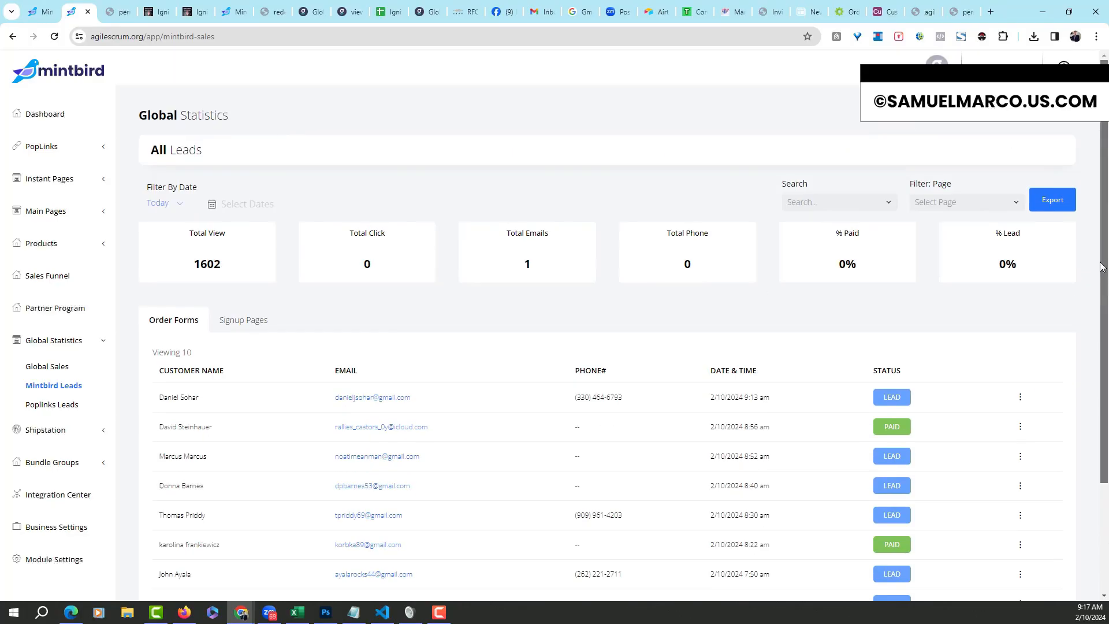
click(180, 210)
click(157, 283)
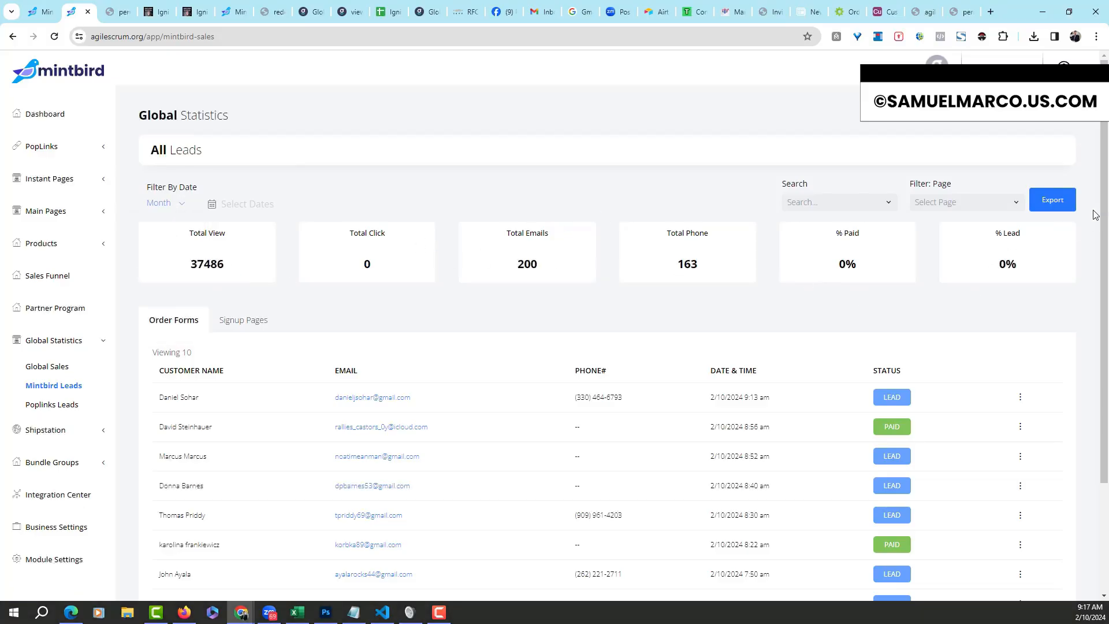
scroll(1095, 244, down, 1)
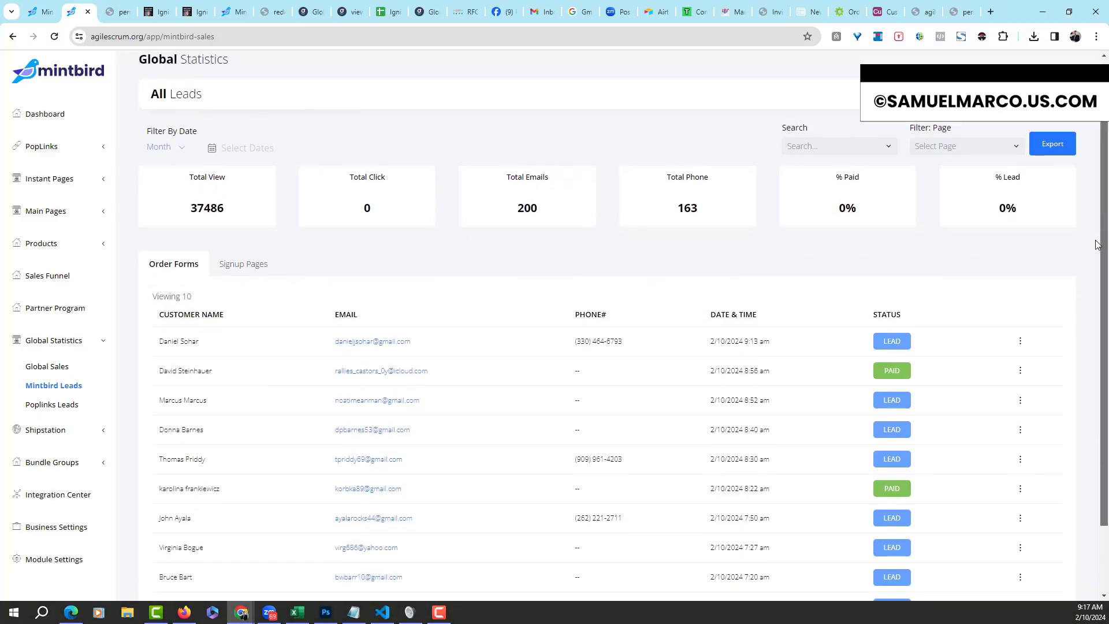
Browse the Filter: Page dropdown and close it without choosing a page.
click(1017, 147)
drag(1020, 176, 1013, 376)
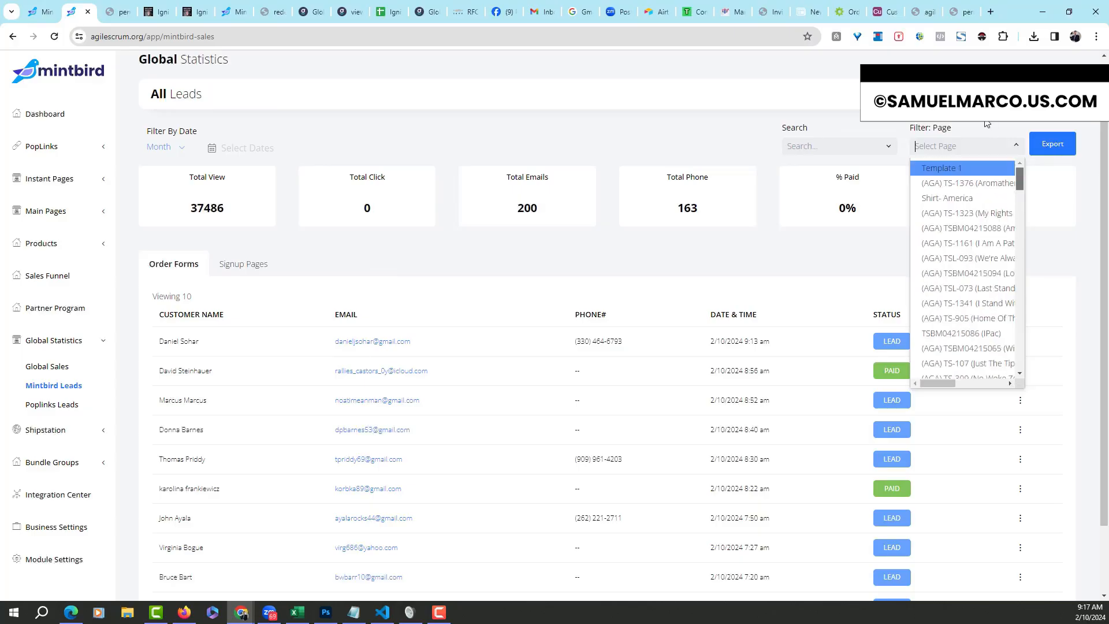
click(485, 228)
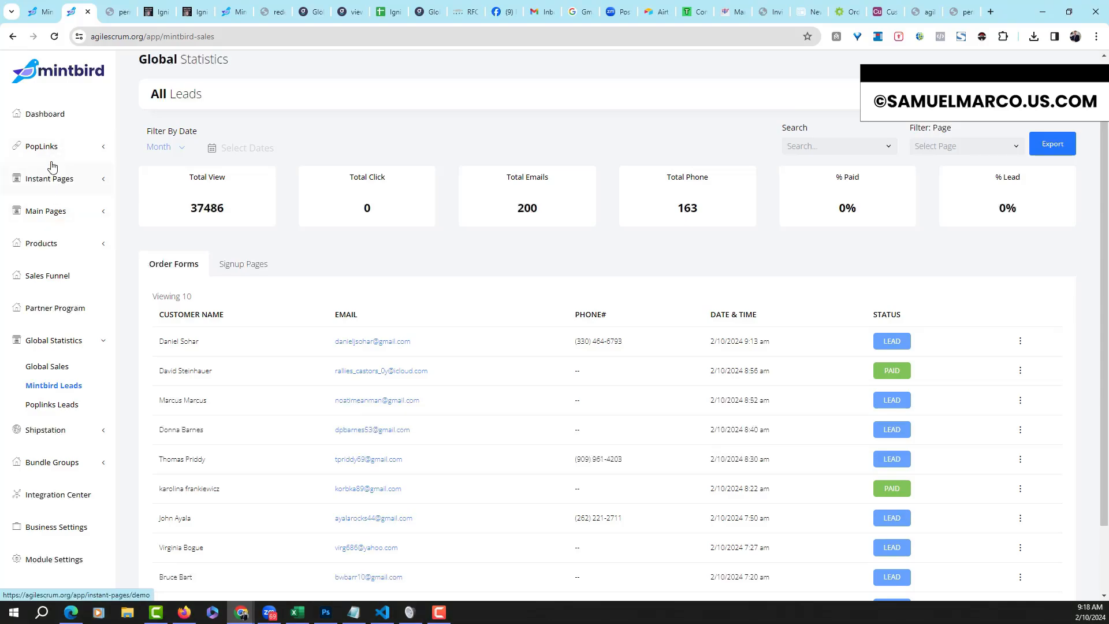
Open the Poplinks Leads report, browse the Instant Pages and Global Statistics menus, and expand Shipstation.
click(53, 403)
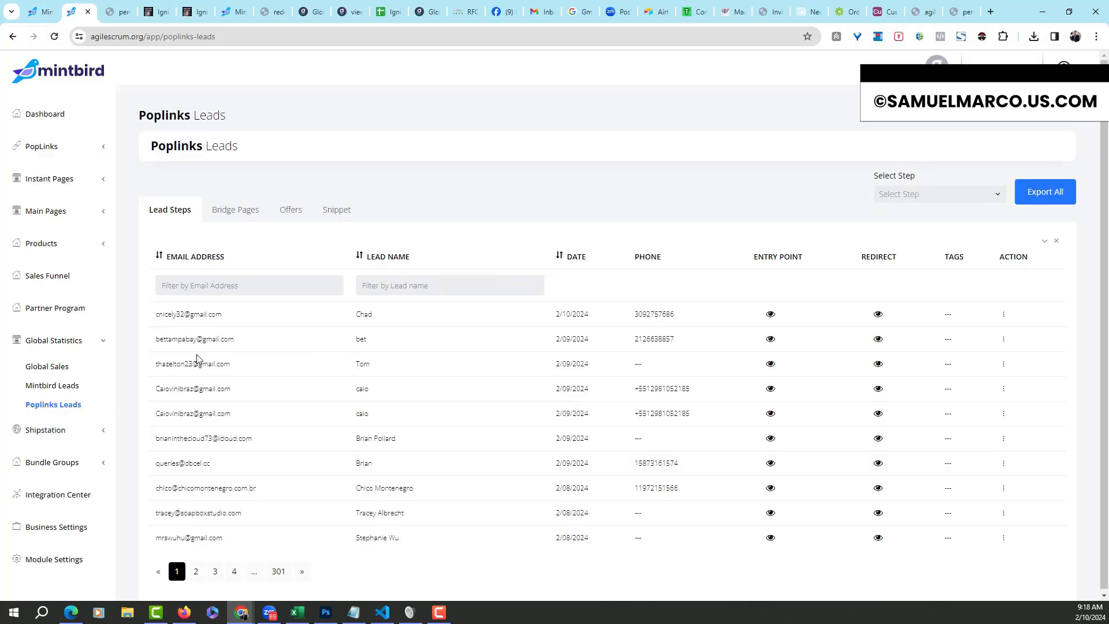
click(105, 182)
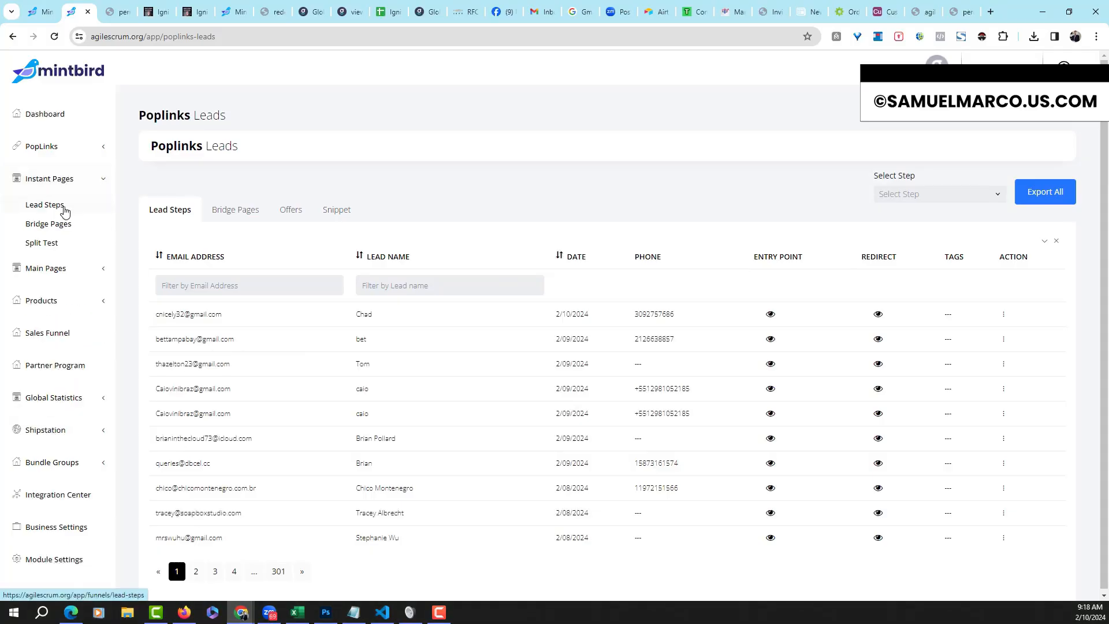
click(105, 183)
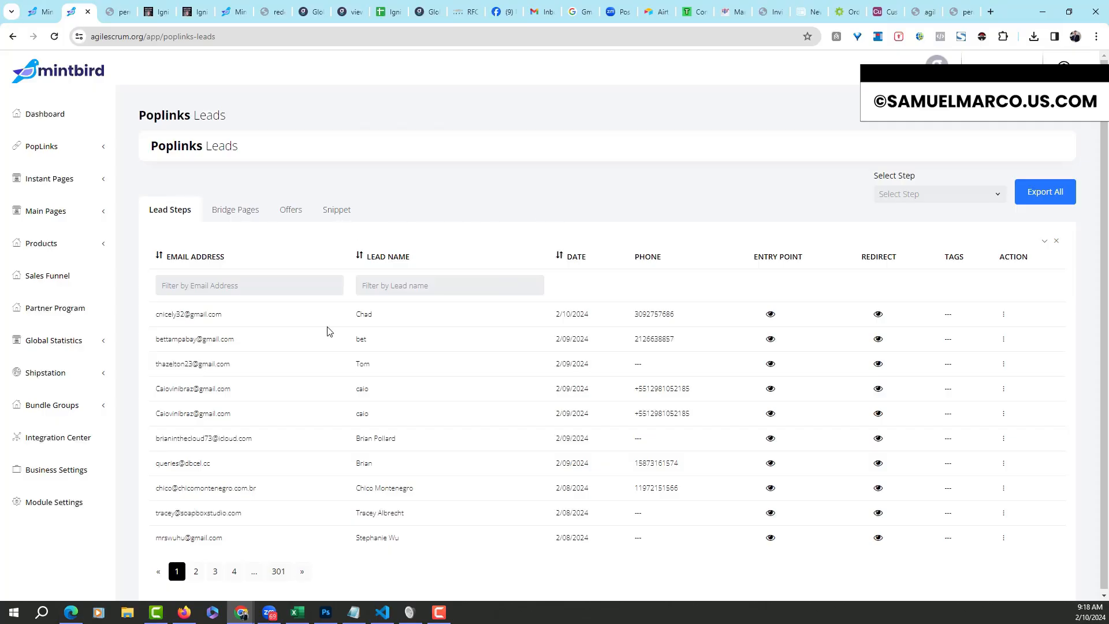
click(100, 345)
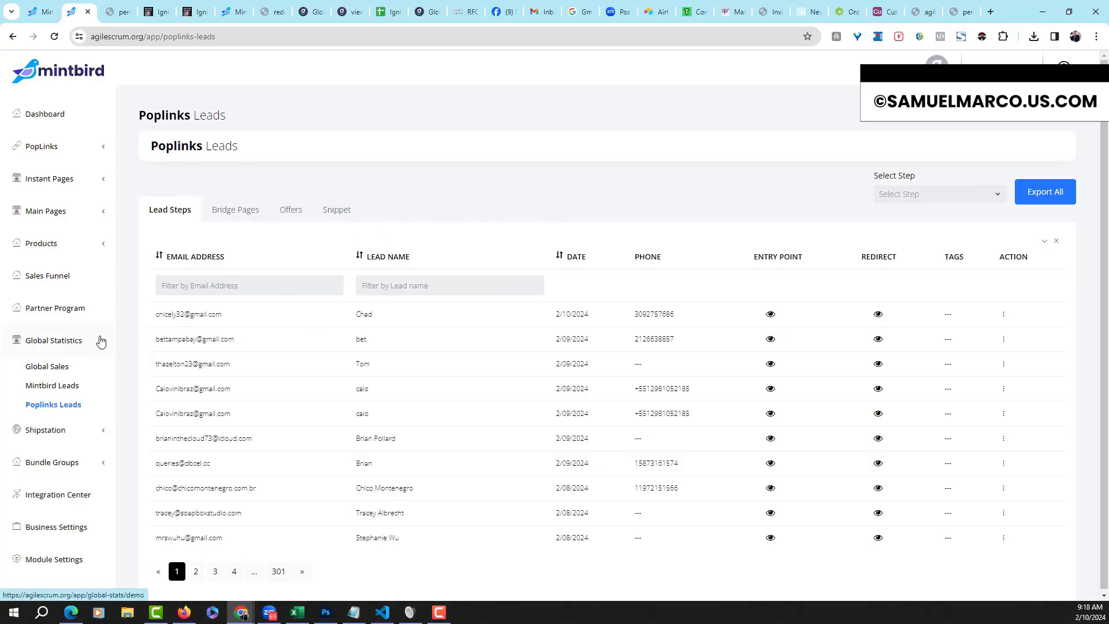
click(100, 341)
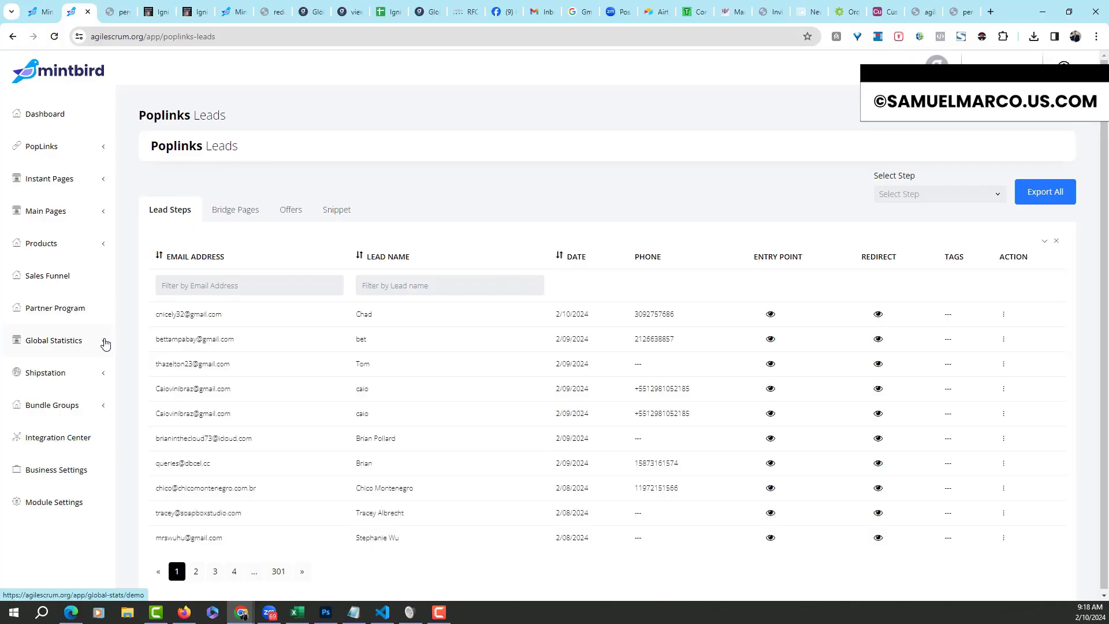
click(104, 376)
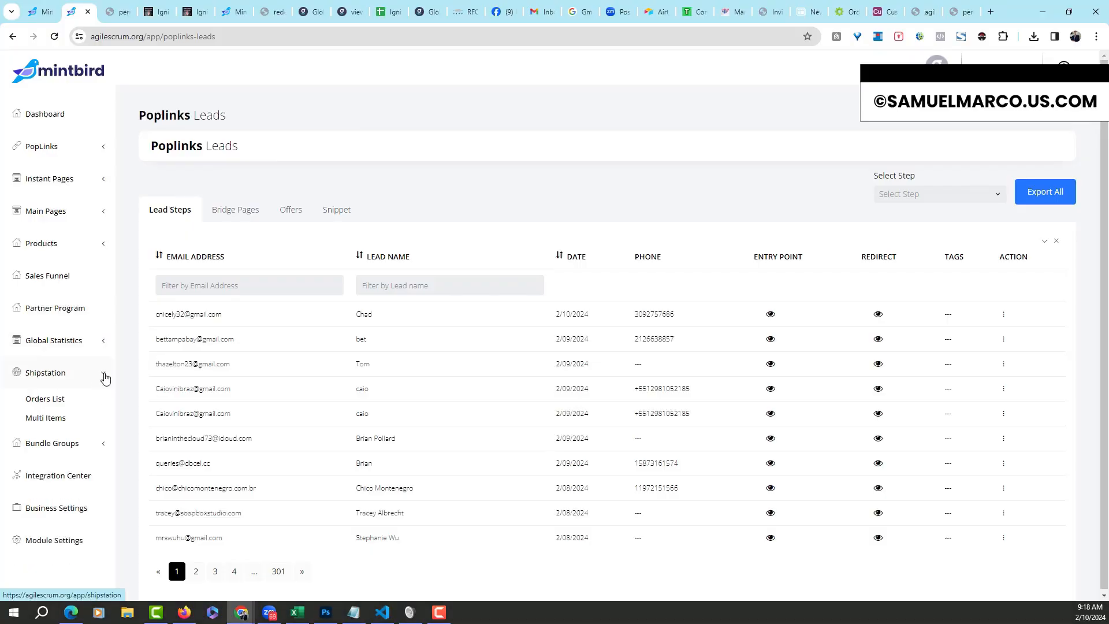
Show one customer's Shipstation multi-item orders: FPA Membership at $17.00 and I Am A Patriot at $8.95.
click(45, 399)
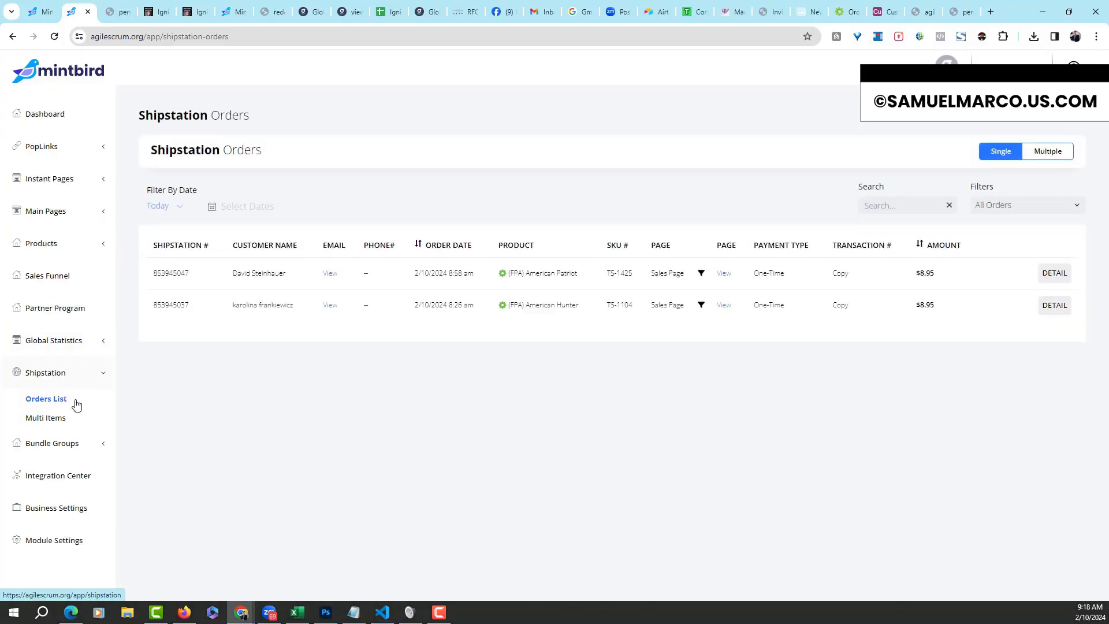
click(55, 419)
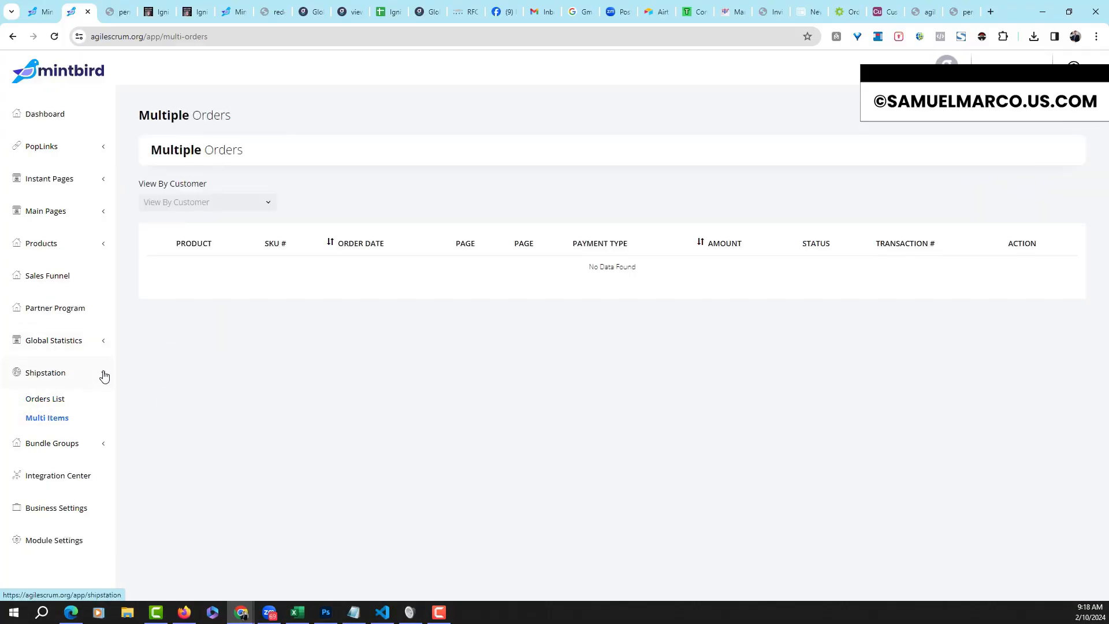
click(268, 203)
click(200, 313)
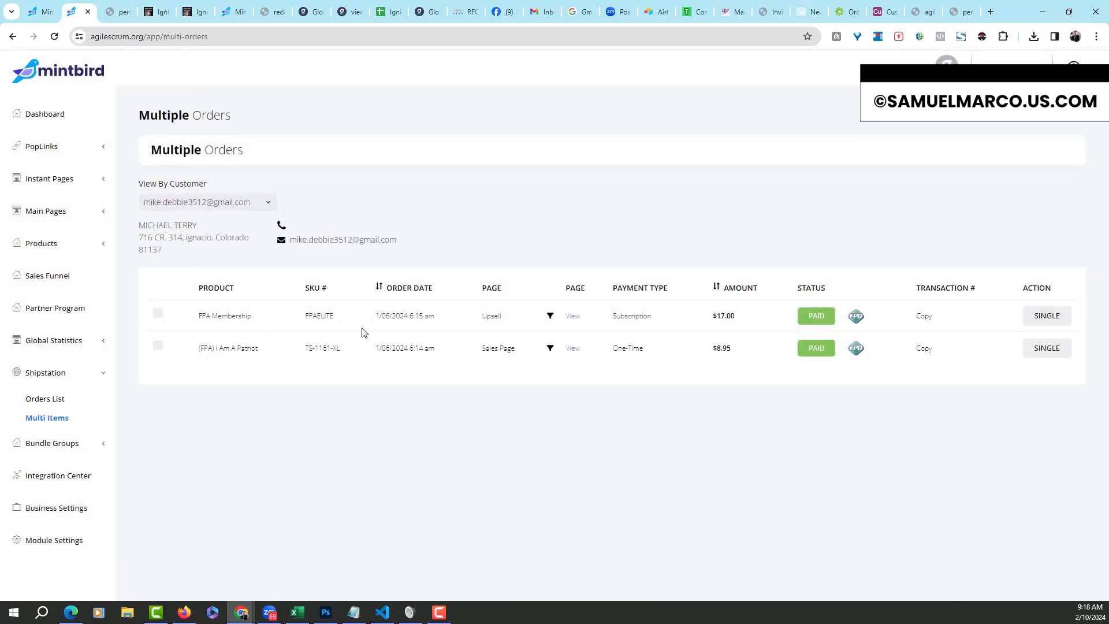
click(104, 377)
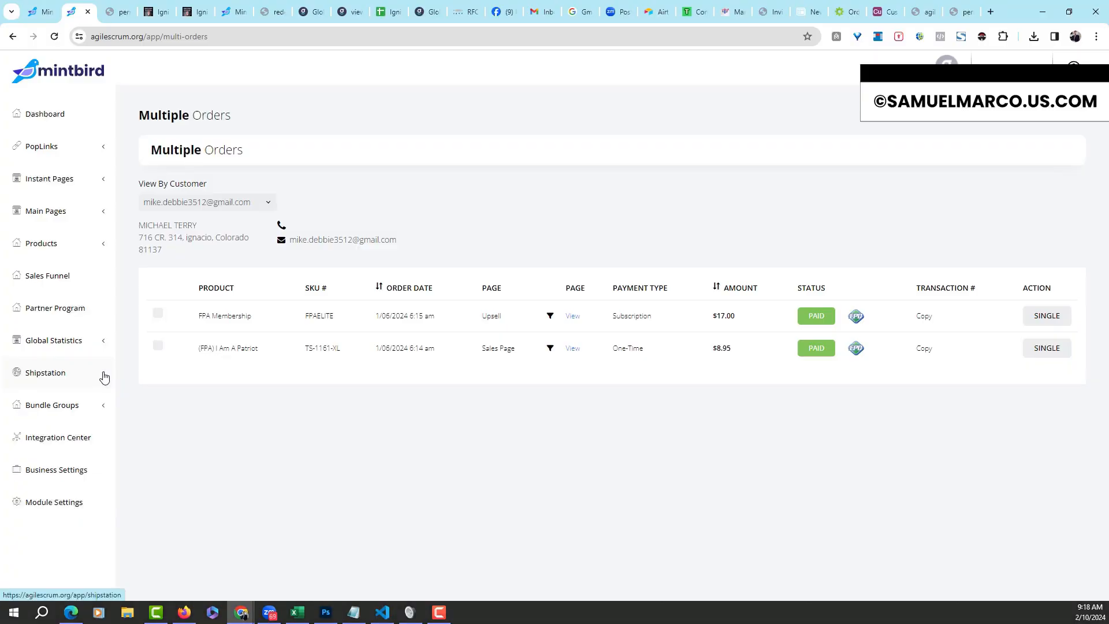
Browse the Bump Offer and Coupon libraries, then open the Universal Timers list.
click(106, 408)
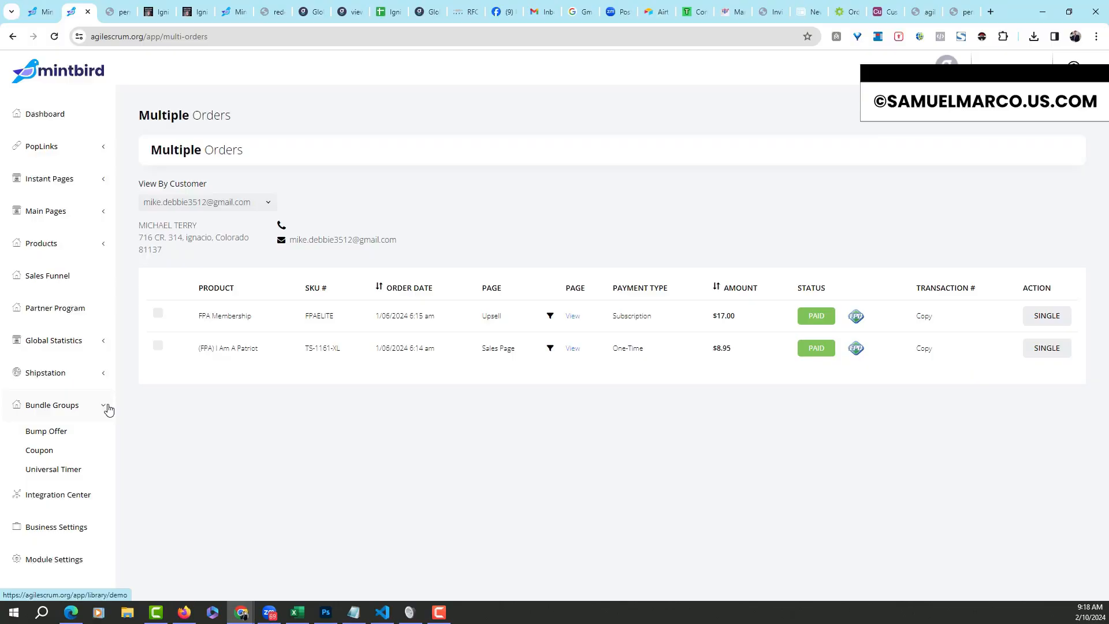
click(60, 432)
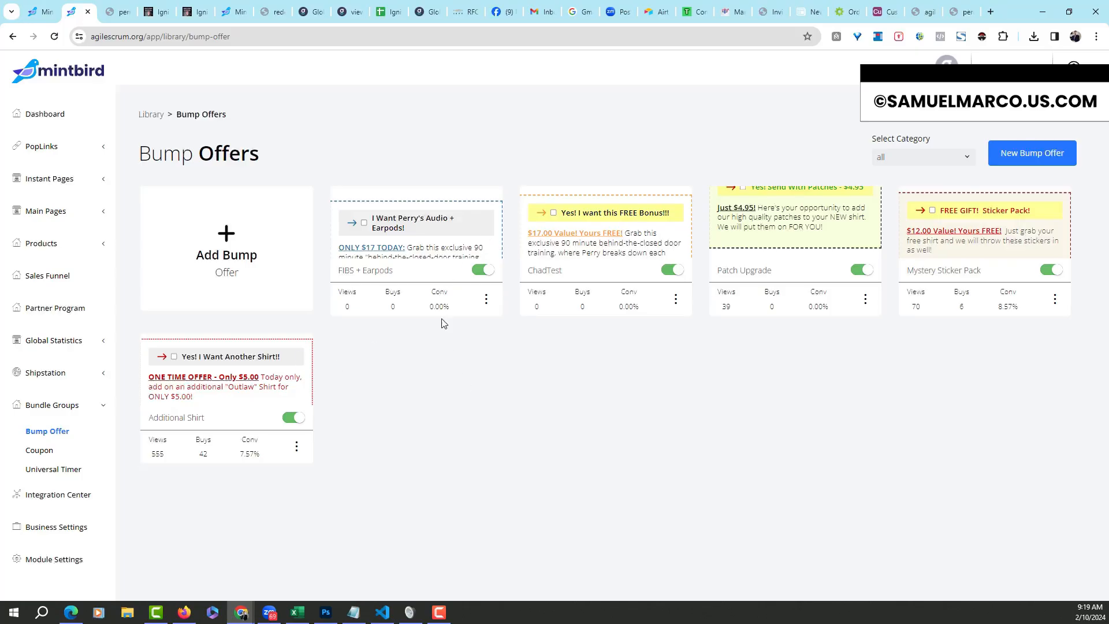
click(49, 453)
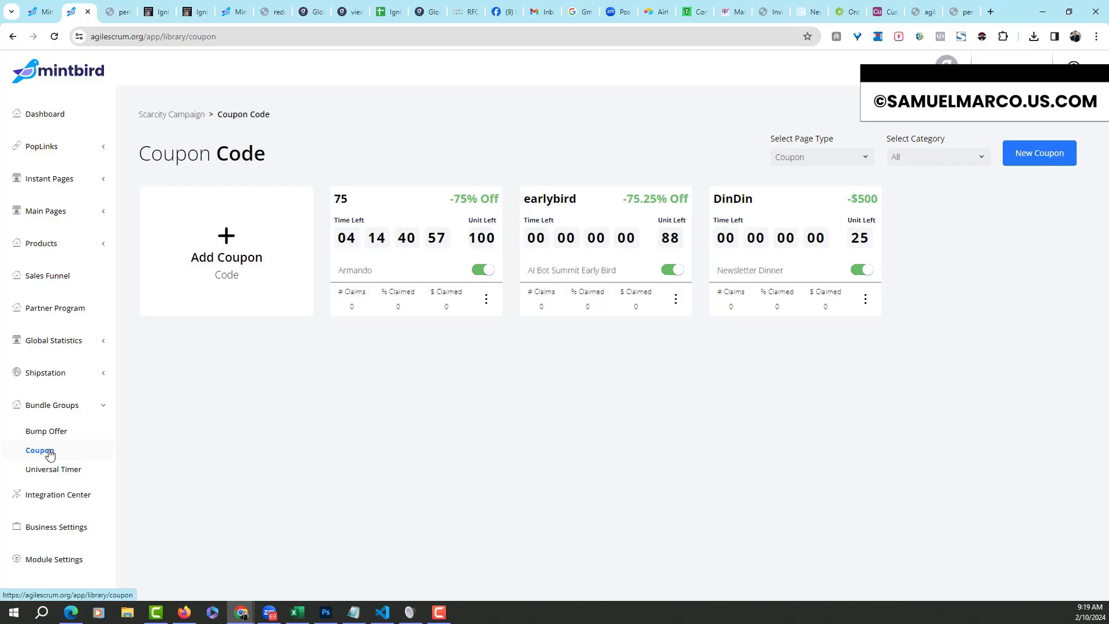
click(69, 471)
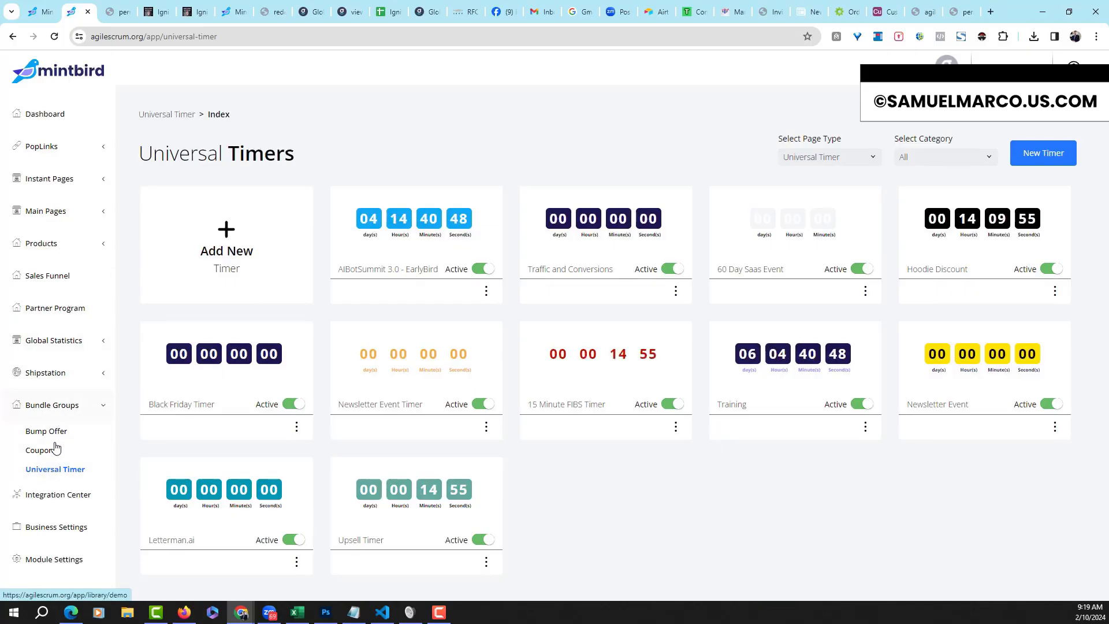
click(100, 410)
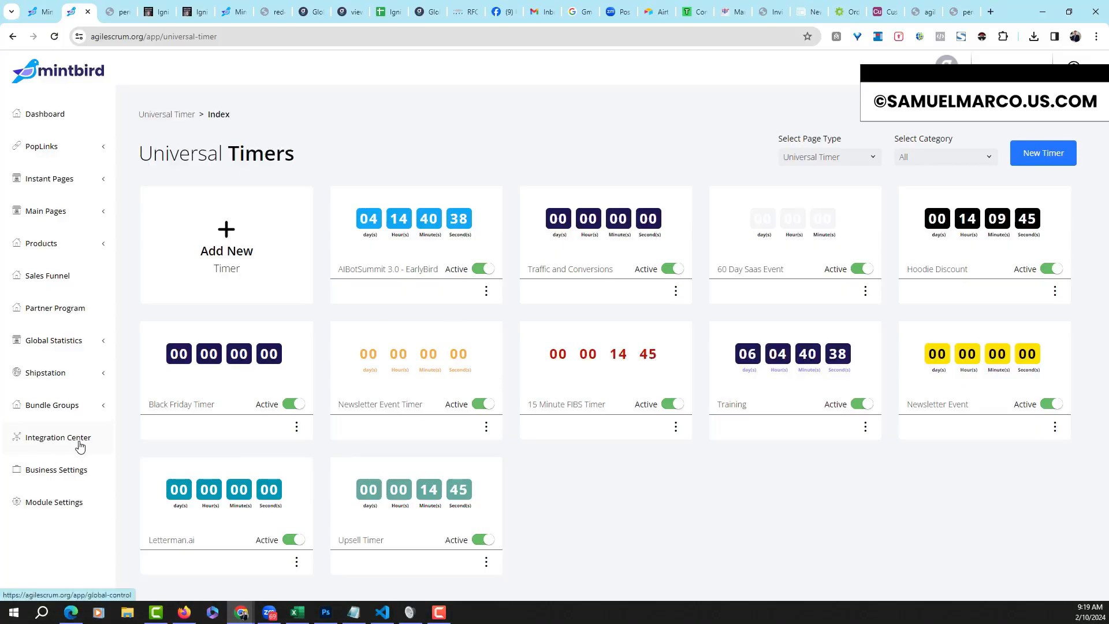
Open Business Settings and check which Compliance Pages can be created.
click(60, 471)
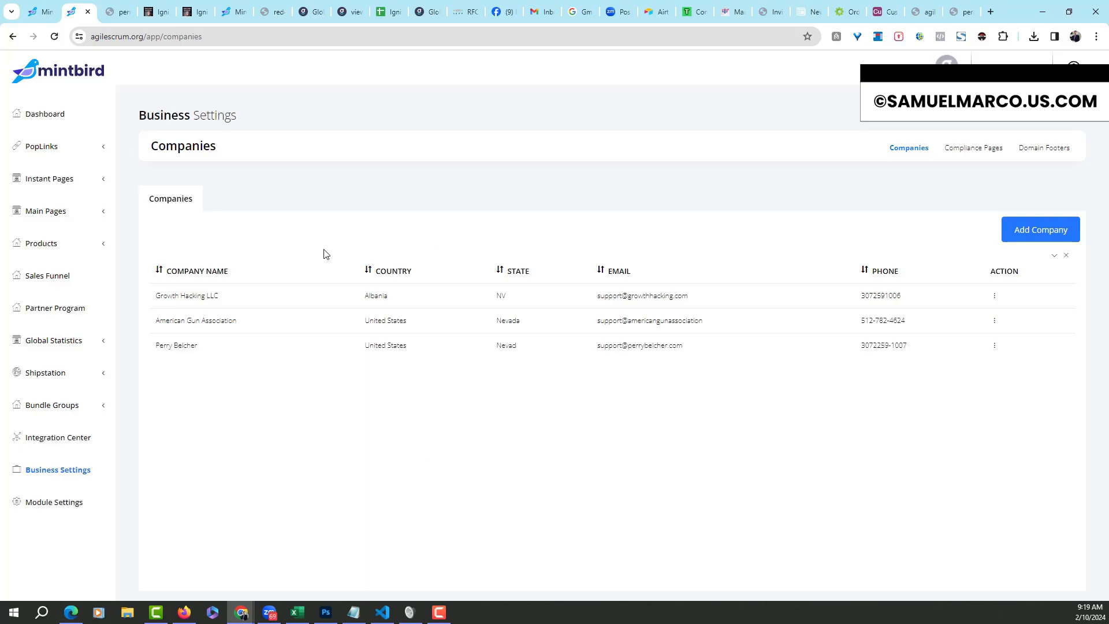
click(976, 152)
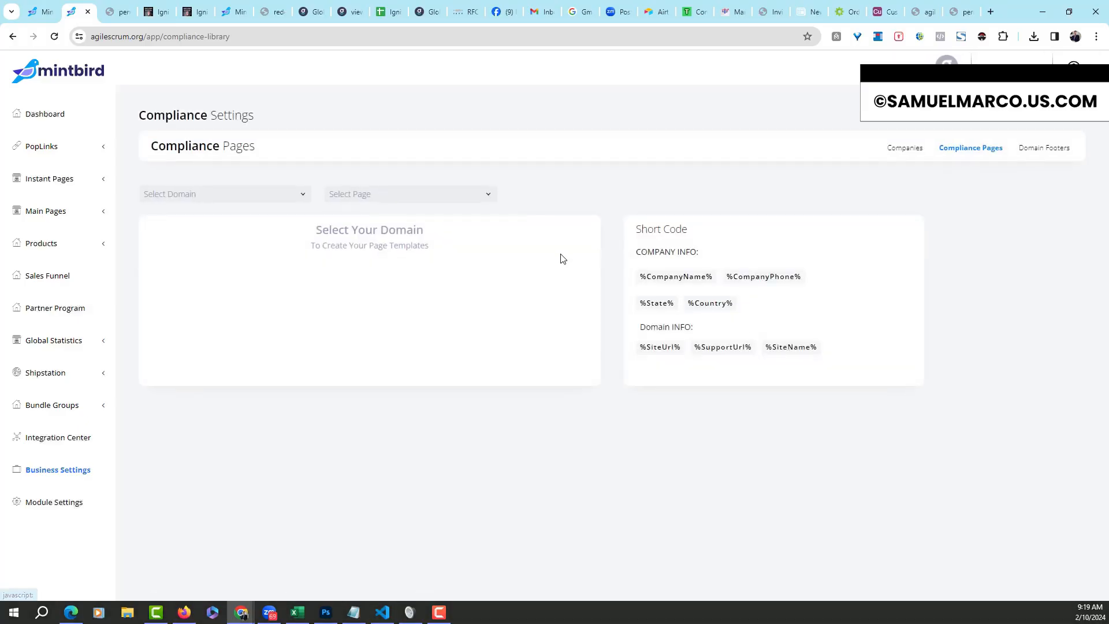
click(491, 195)
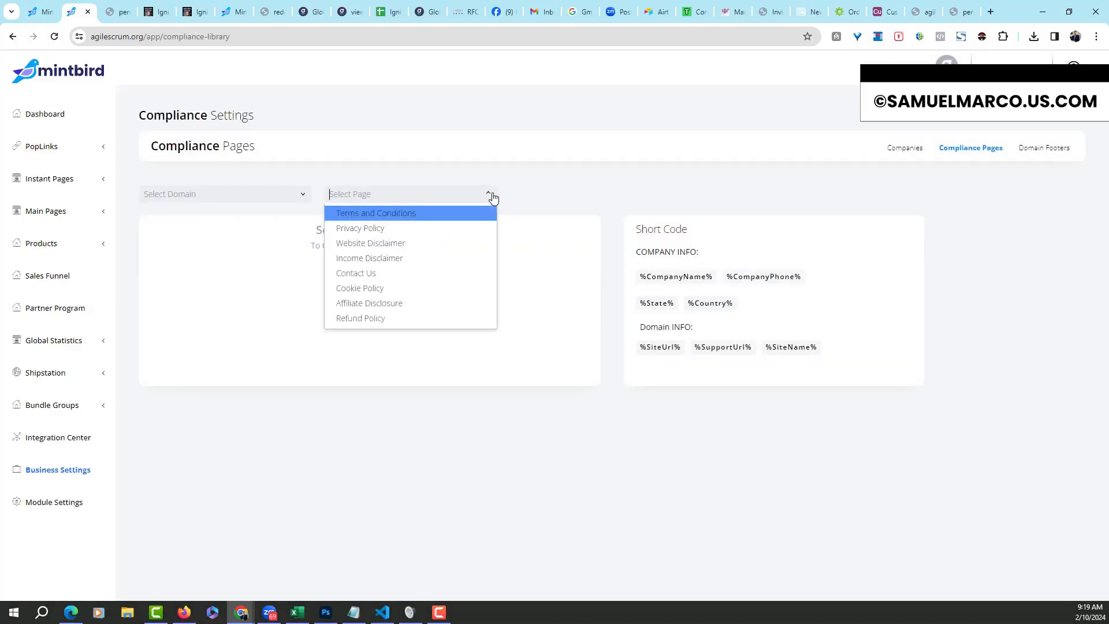
Switch to Domain Footers and view the domain list without choosing a domain.
click(1041, 149)
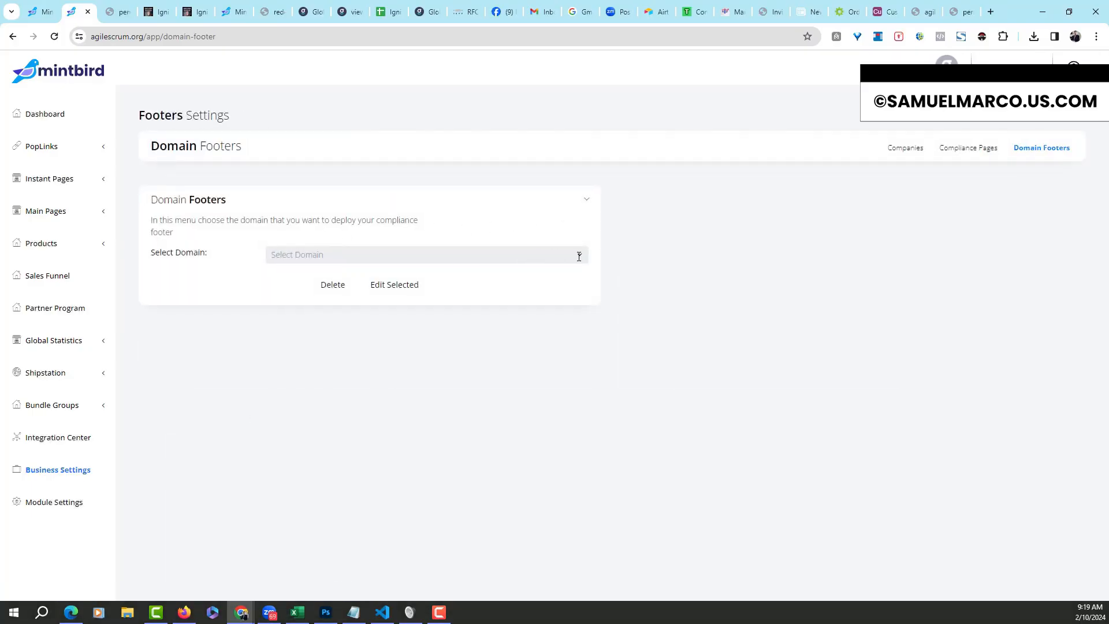
click(579, 256)
click(456, 258)
Open the Global Module Settings and view the custom domain list without selecting one.
click(77, 506)
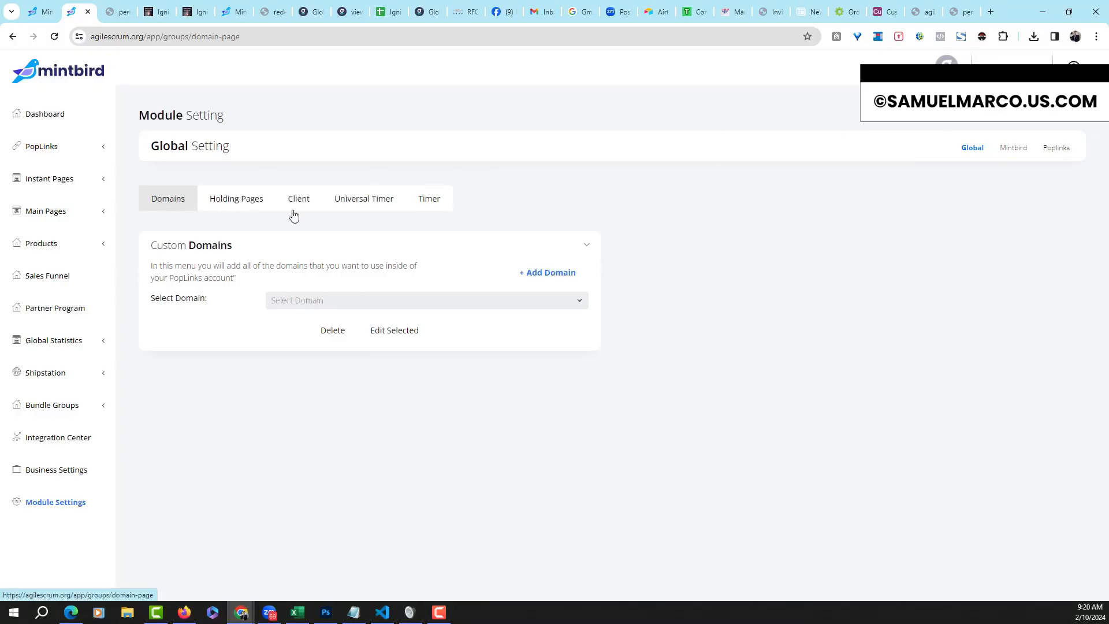
click(580, 300)
click(602, 297)
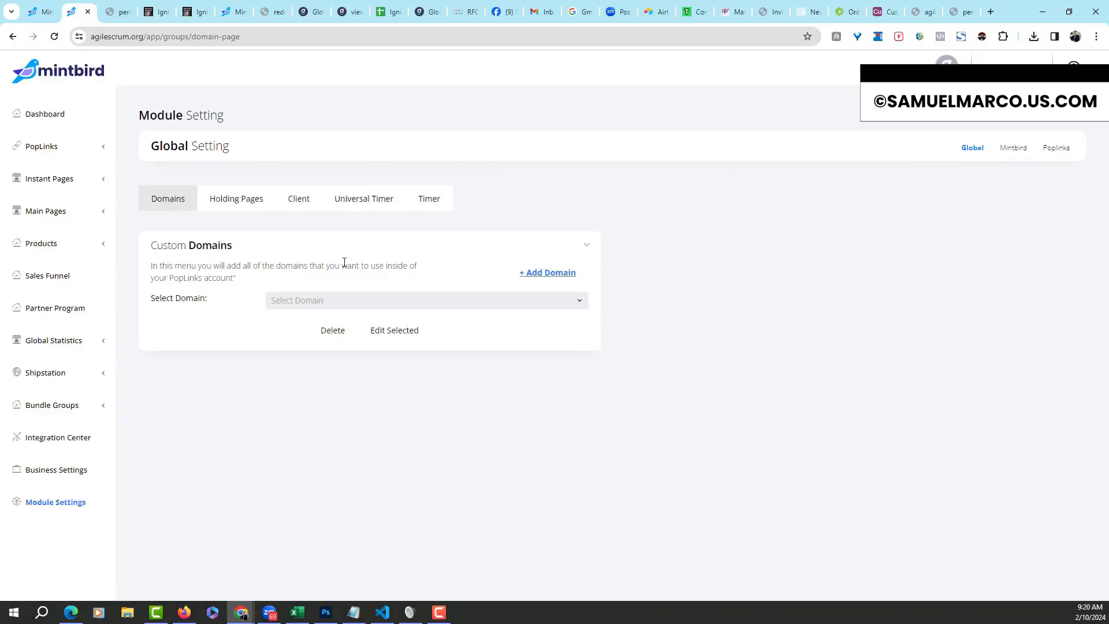
Review the Holding Pages, Client, Universal Timer and Timer sections, then return to Custom Domains.
click(237, 205)
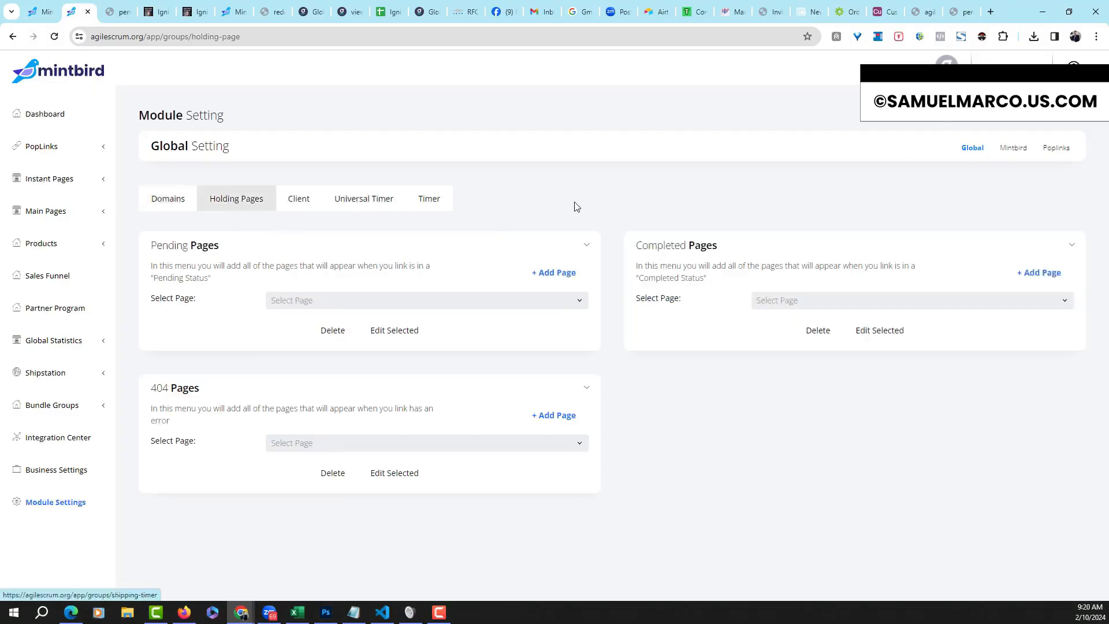
click(300, 210)
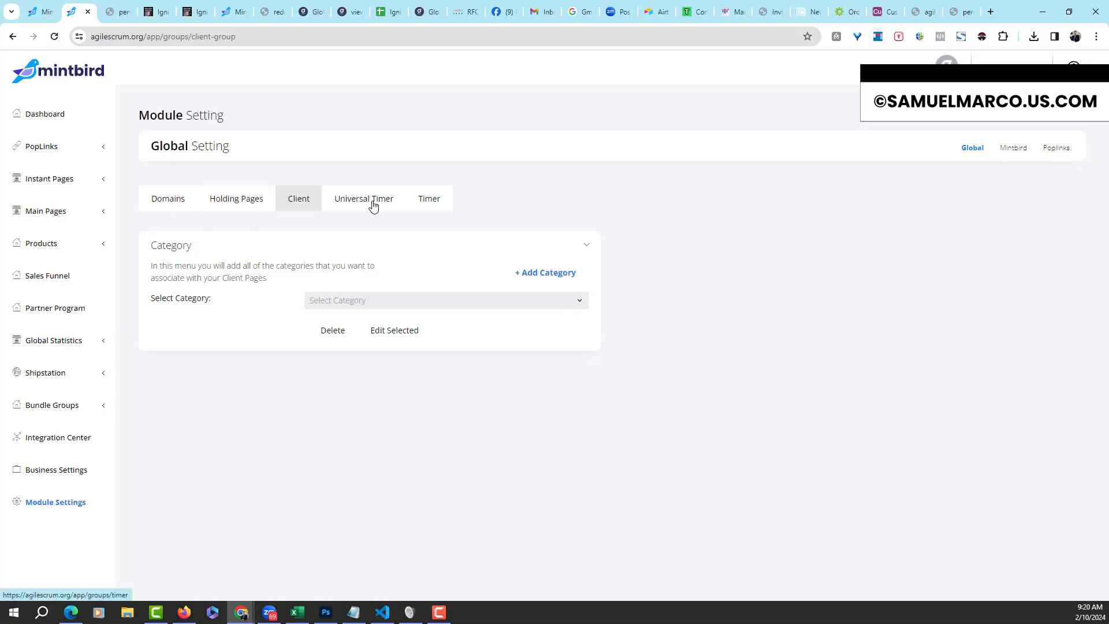
click(374, 206)
click(438, 206)
click(161, 209)
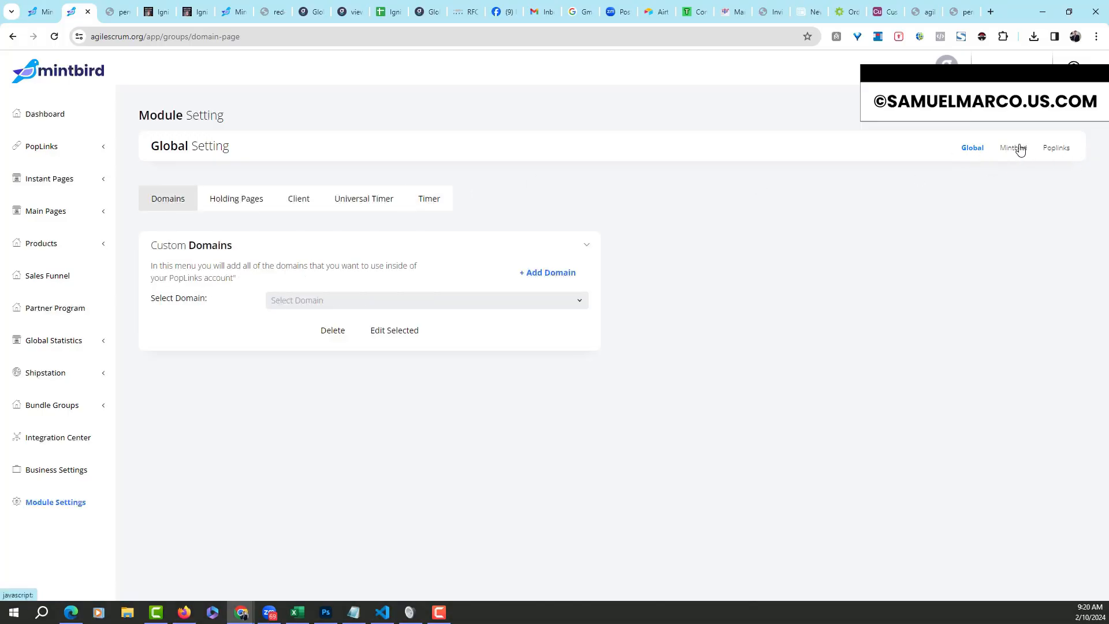
Show the Mintbird module's Dimesales, Discount, Sales Page, Upsell, Downsell and Conf Page settings.
click(1016, 147)
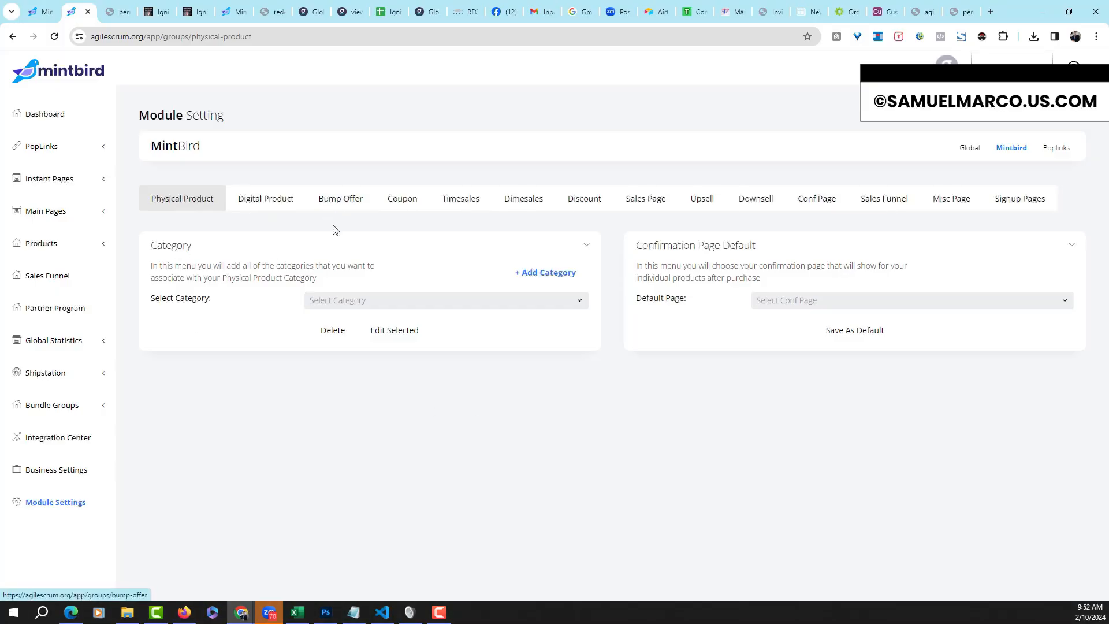
click(96, 212)
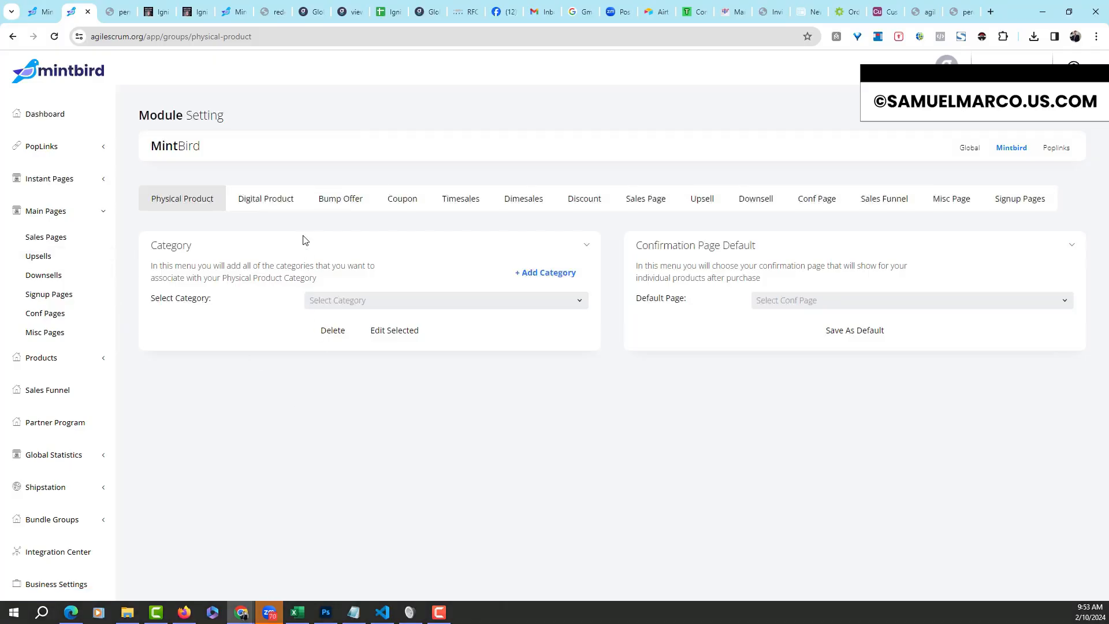
click(523, 203)
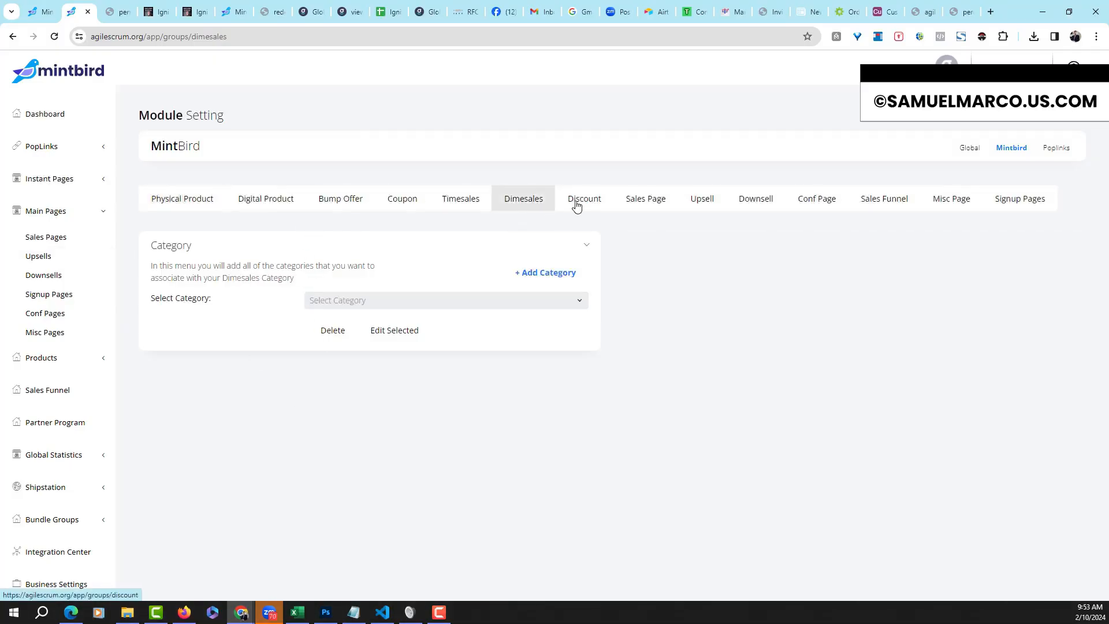
click(583, 202)
click(645, 208)
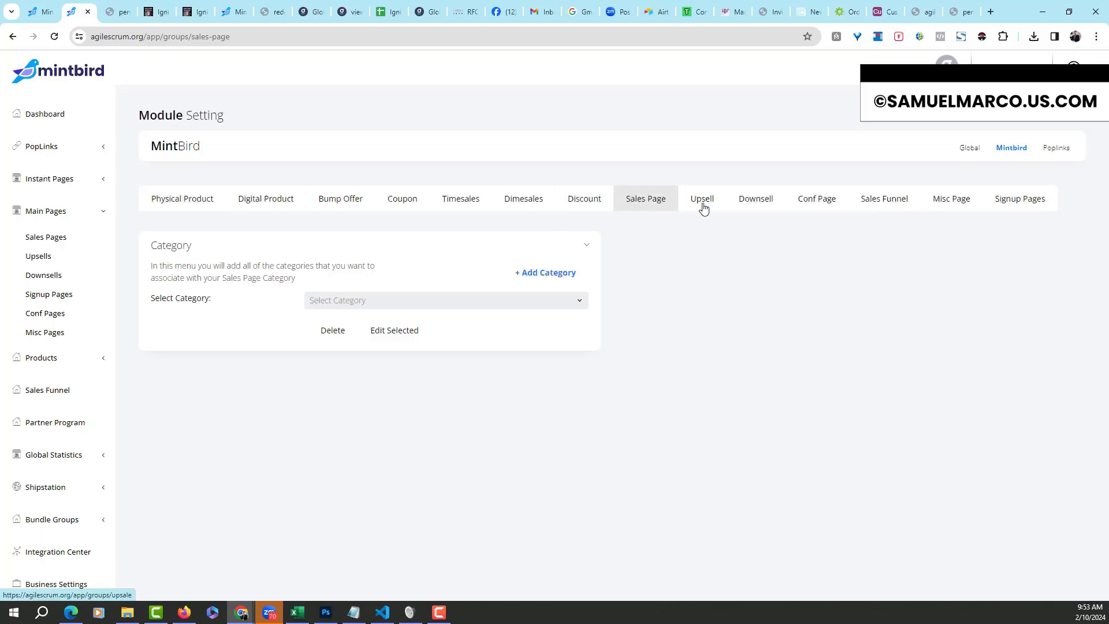
click(703, 207)
click(758, 206)
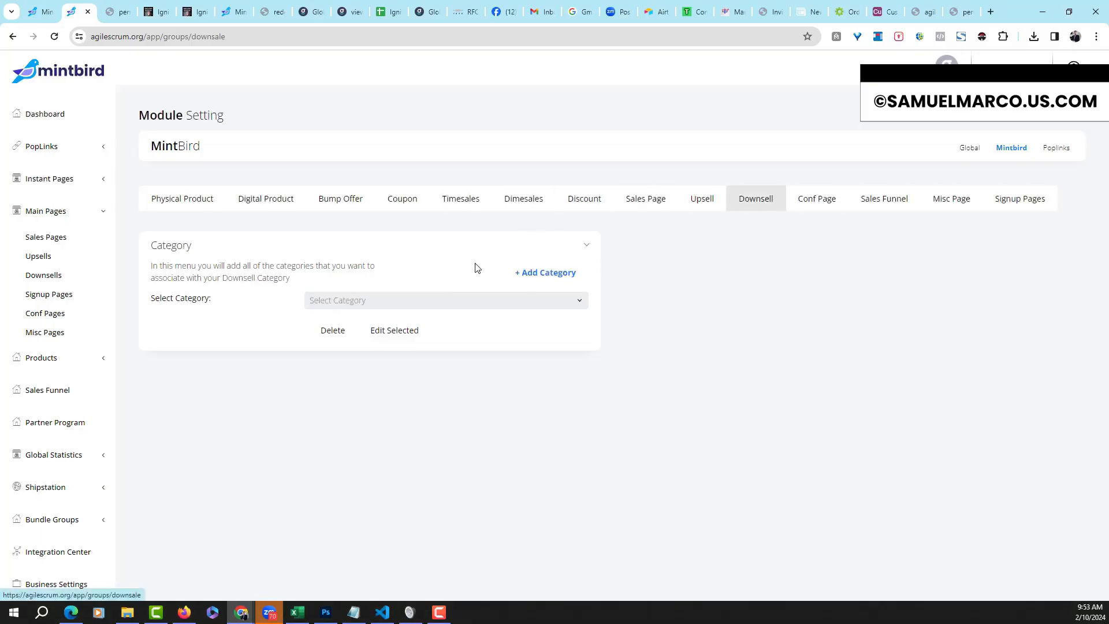
click(813, 214)
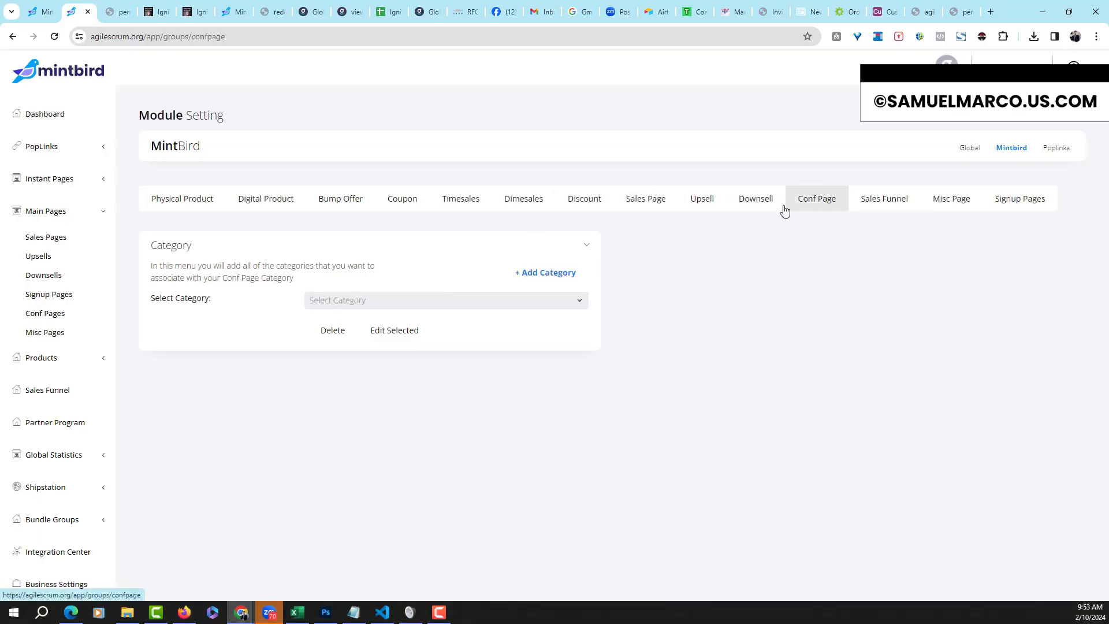
Return to Physical Product, collapse Main Pages, and reopen Module Settings on Custom Domains.
click(191, 201)
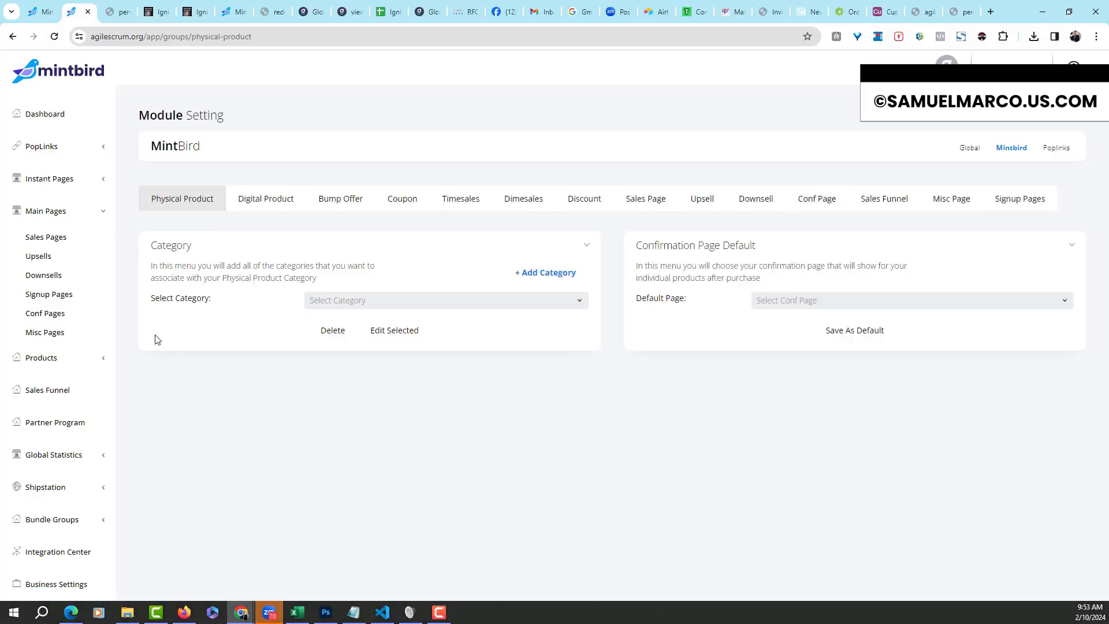
click(103, 213)
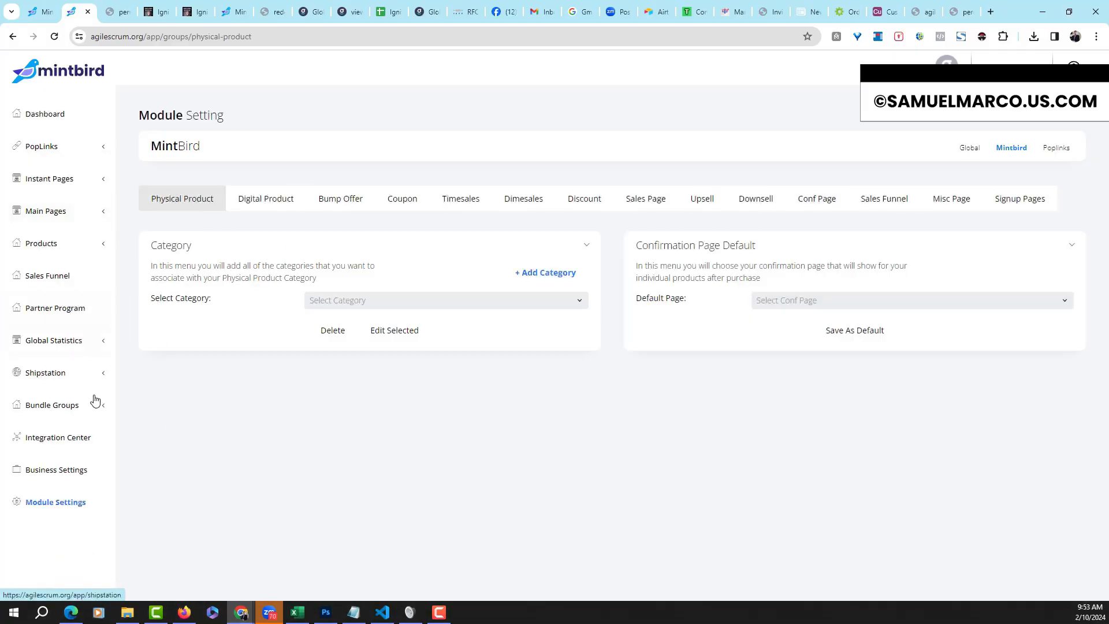
click(67, 503)
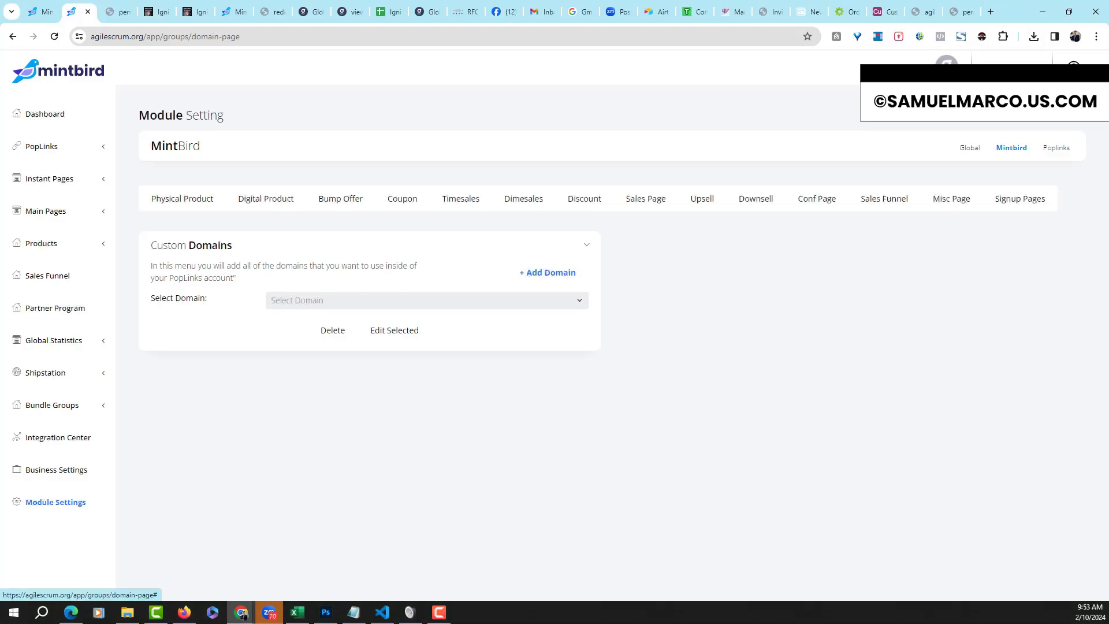
click(1012, 72)
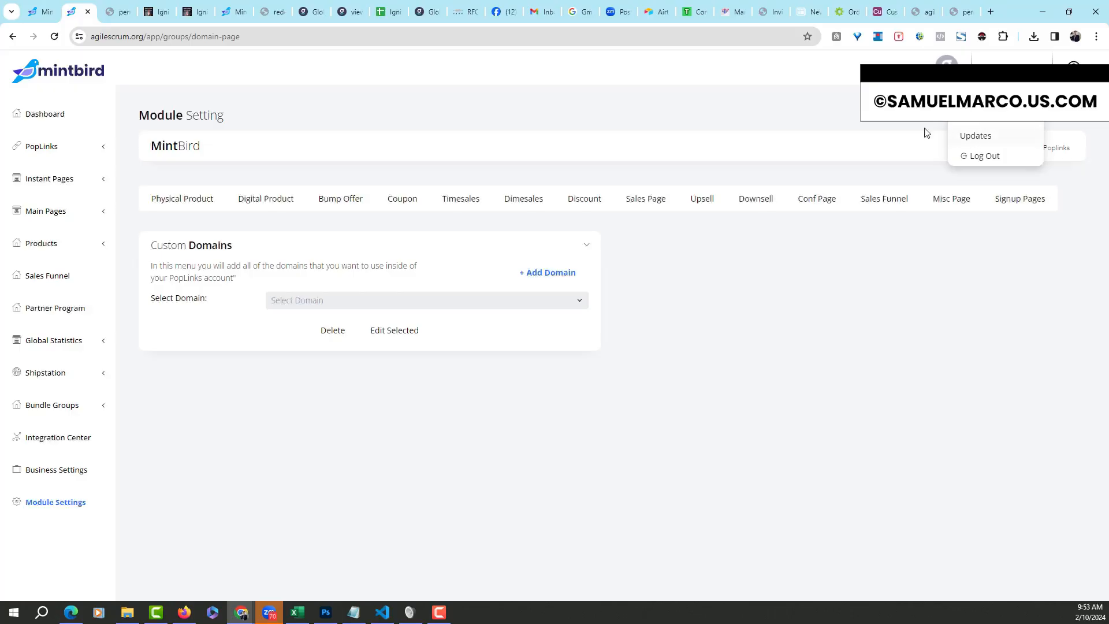
click(1013, 72)
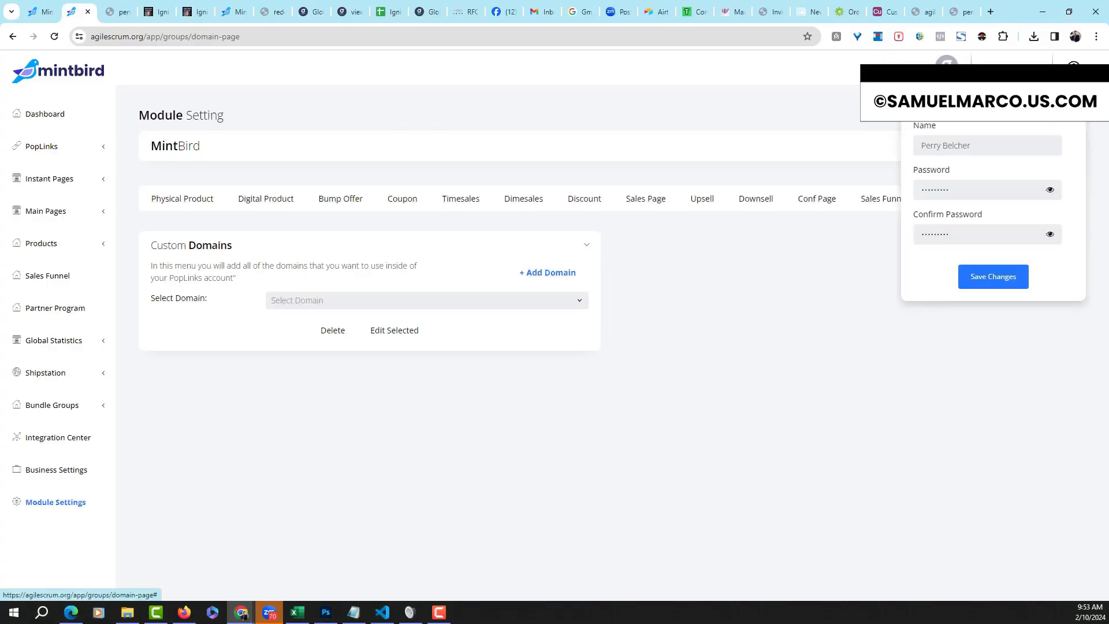
click(826, 342)
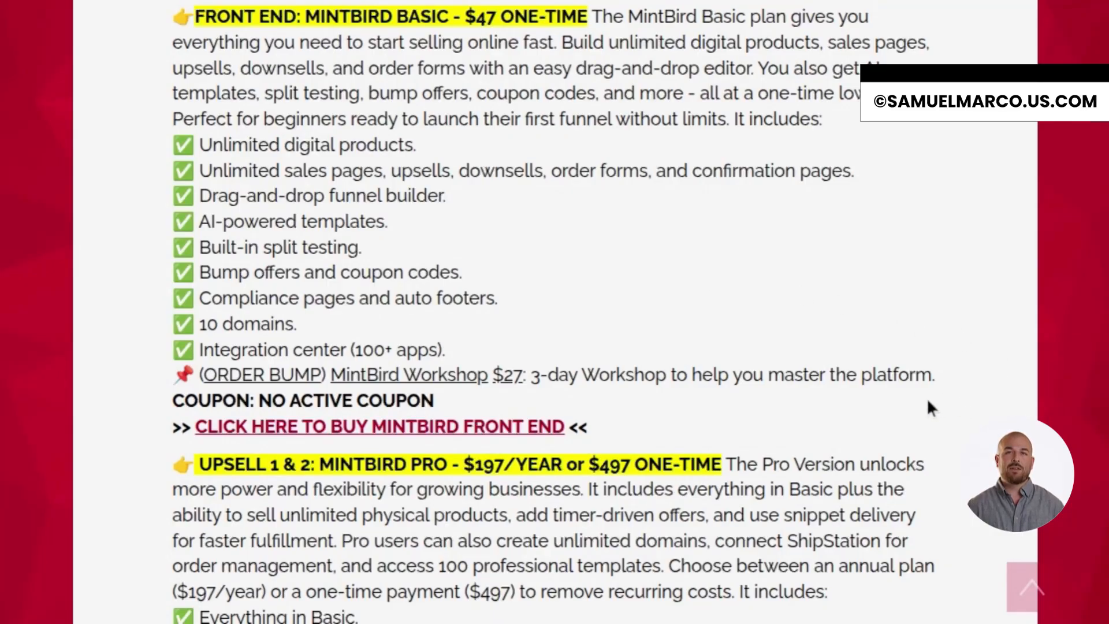
Scroll the MintBird sales page past the front-end plan to the Pro upsell at $197/year or $497.
scroll(928, 403, down, 5)
scroll(927, 401, down, 2)
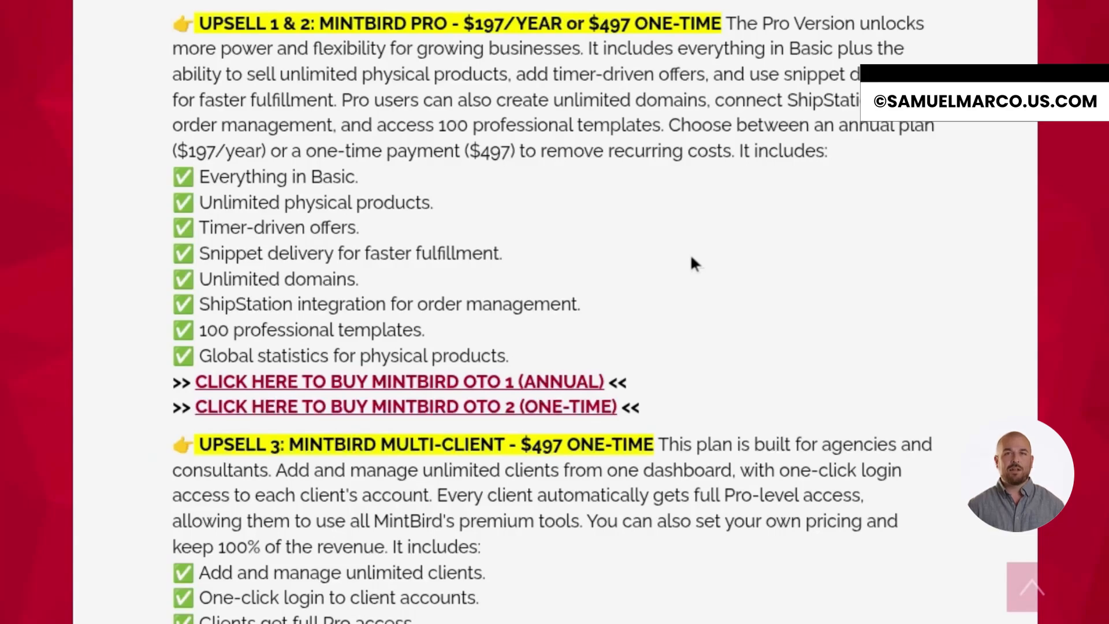
Scroll past Upsell 3 Multi-Client and Upsell 4 Partner Program to Upsell 5 Ad Suite at $297.
scroll(693, 263, down, 6)
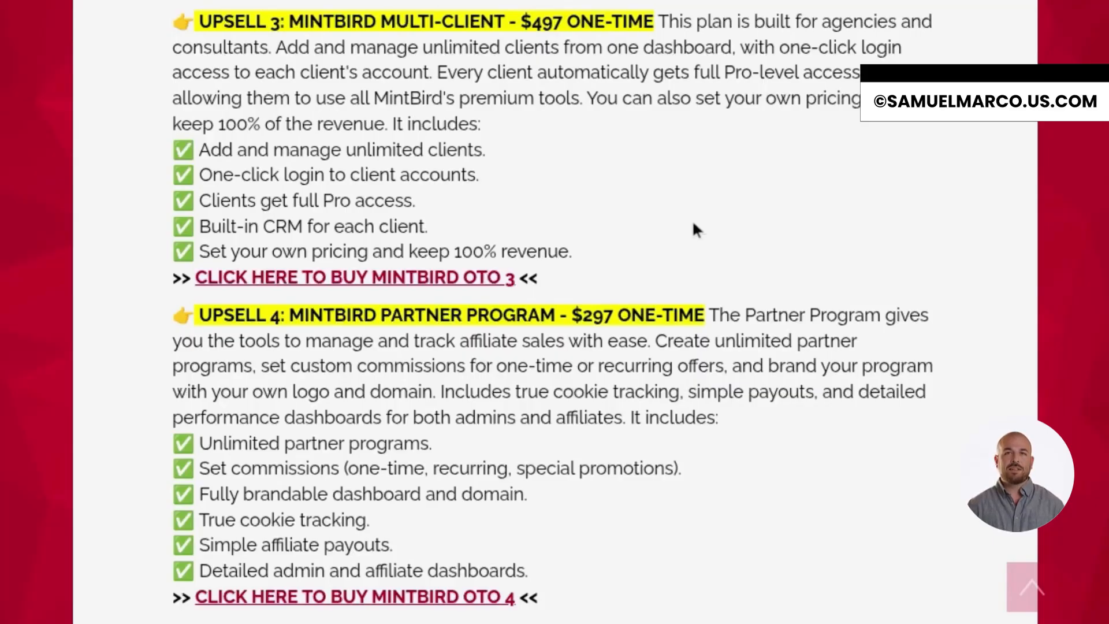
scroll(696, 230, down, 5)
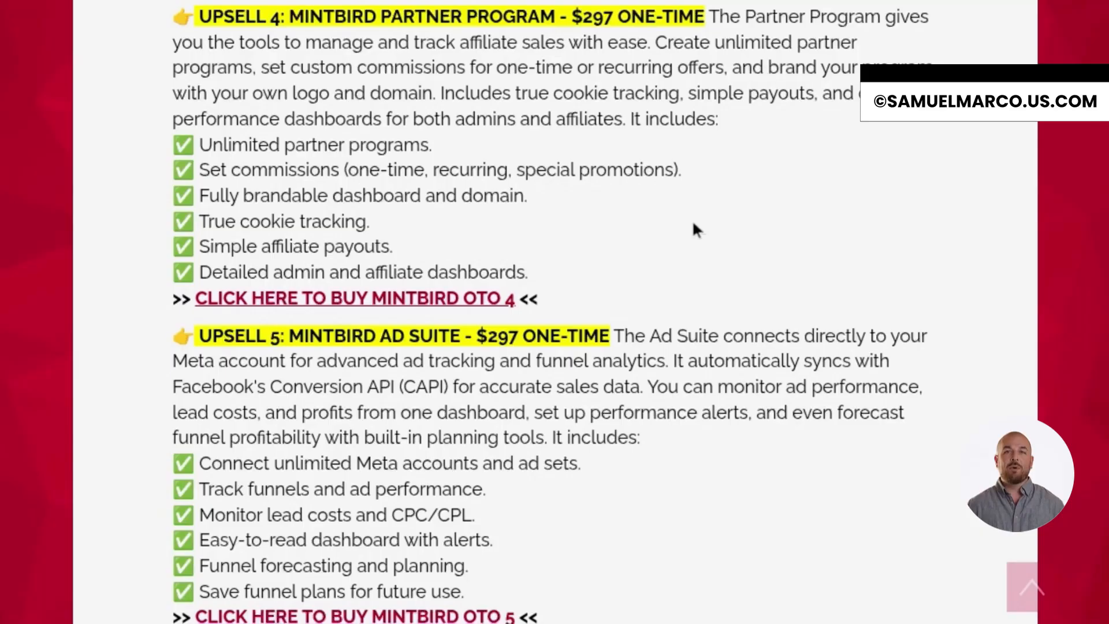
scroll(697, 229, down, 1)
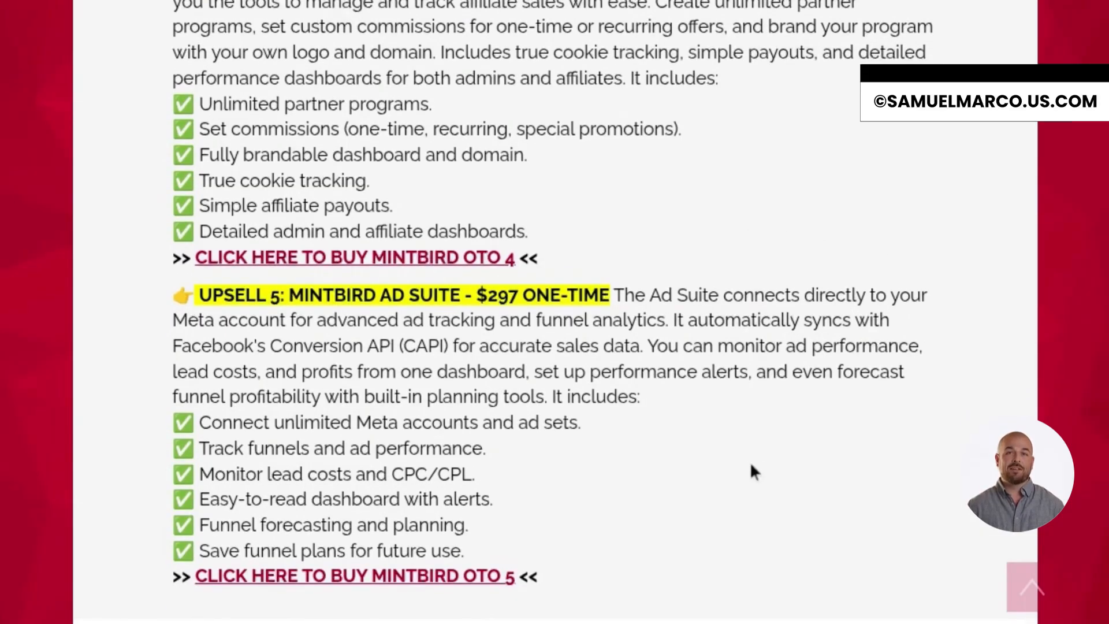
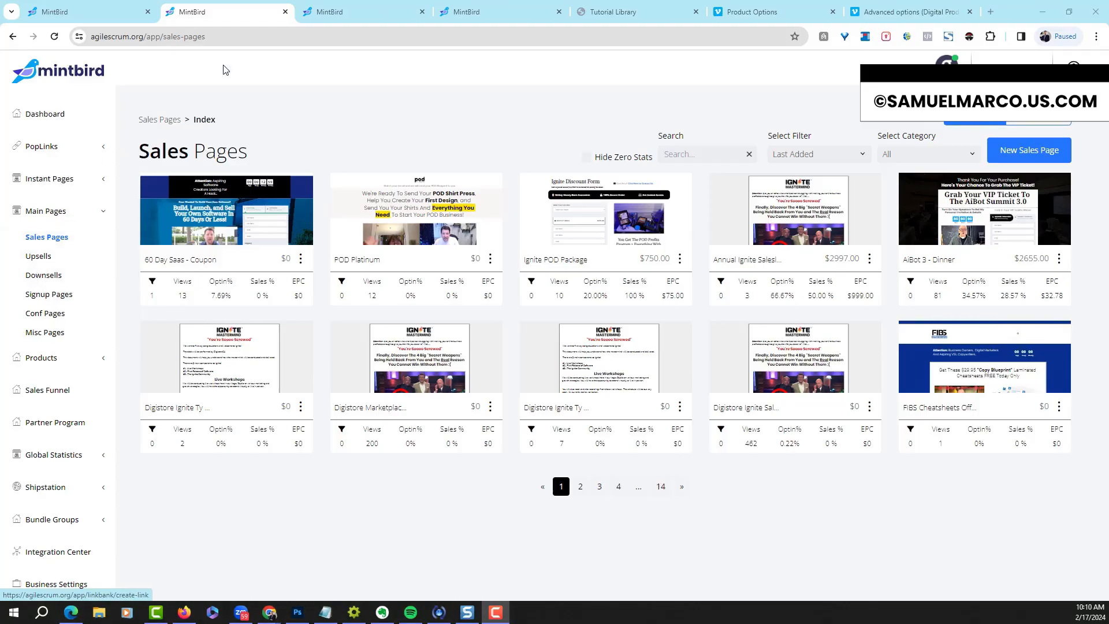
Browse the Upsell Pages, Bump Offers and Sales Pages lists and the sidebar page categories.
click(333, 12)
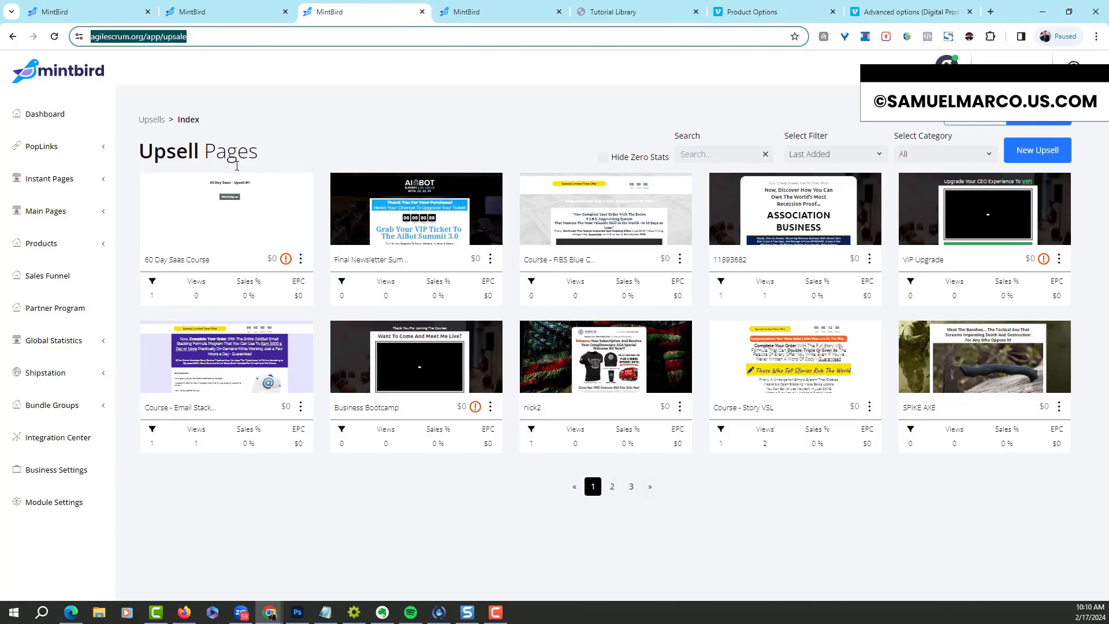
click(101, 214)
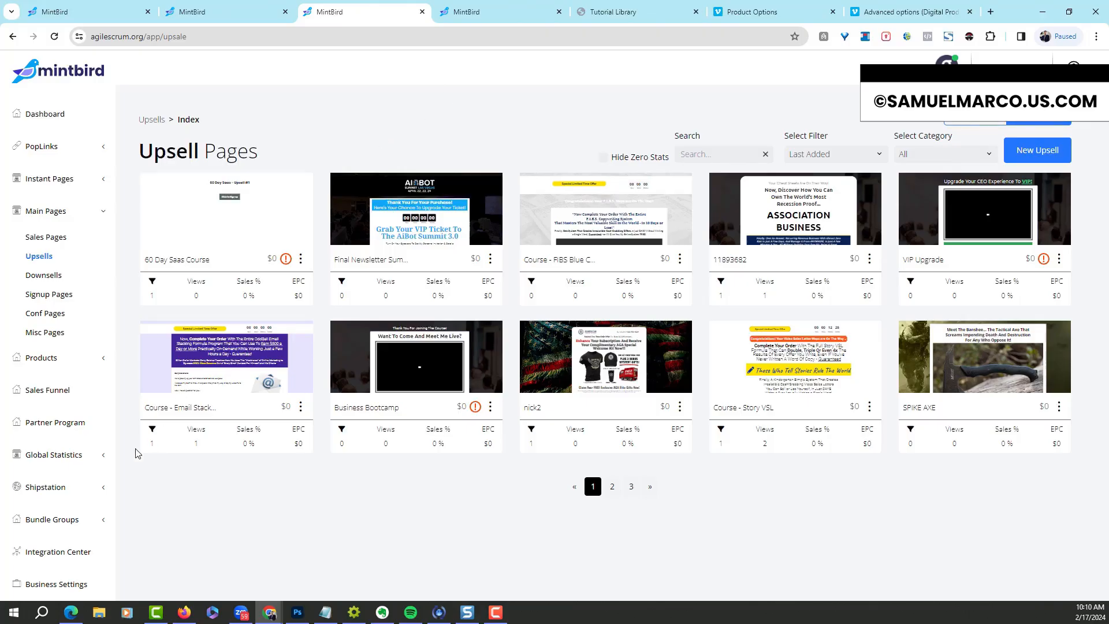
click(104, 527)
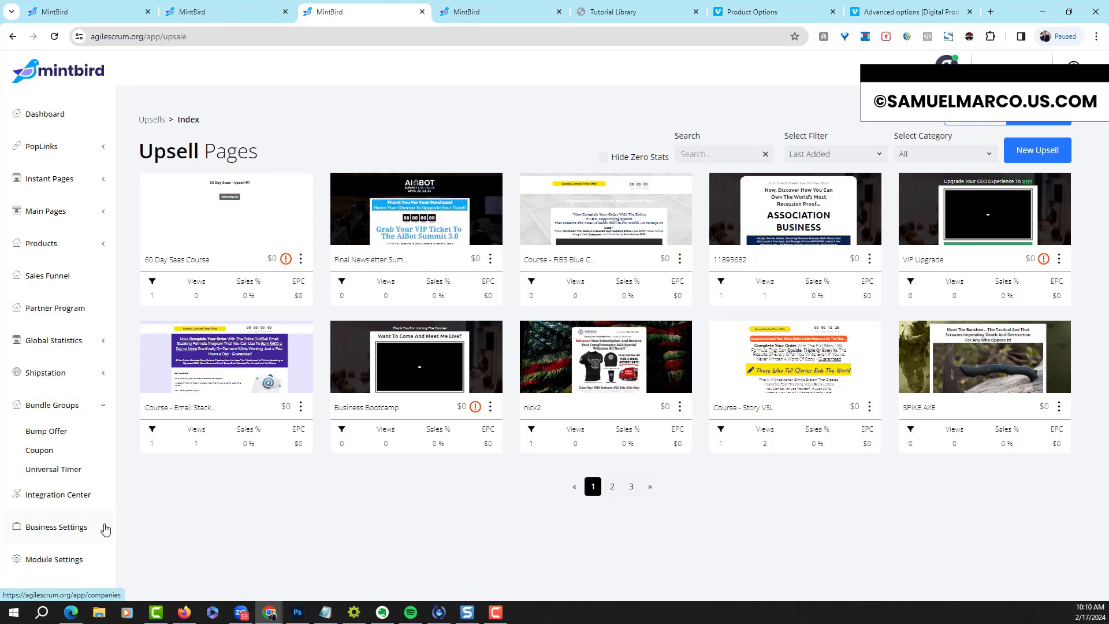
click(473, 12)
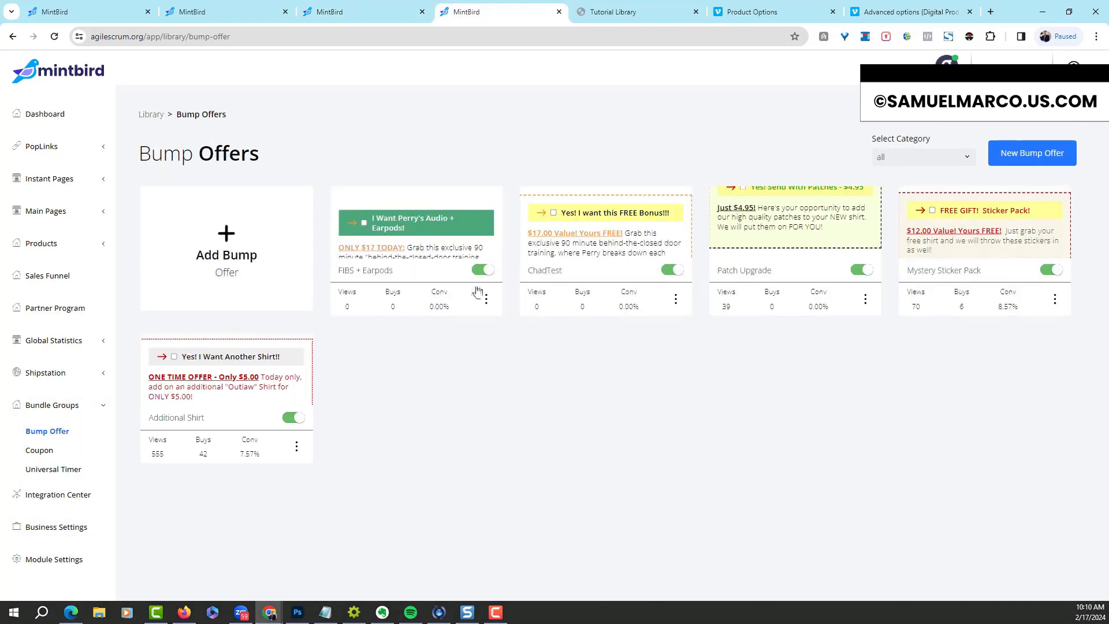
click(369, 13)
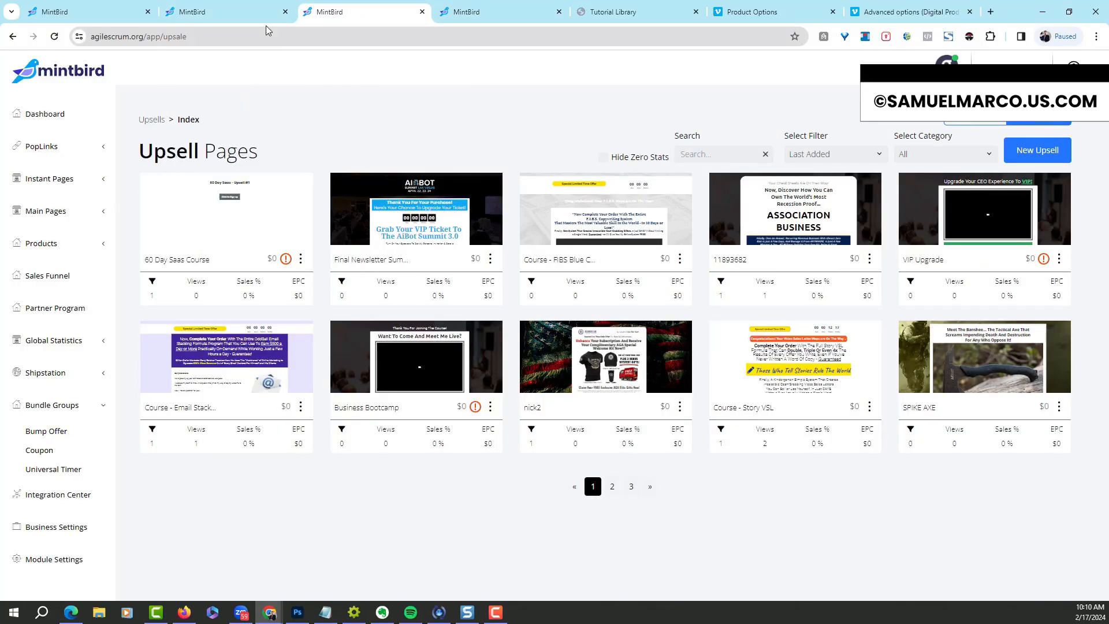
click(239, 17)
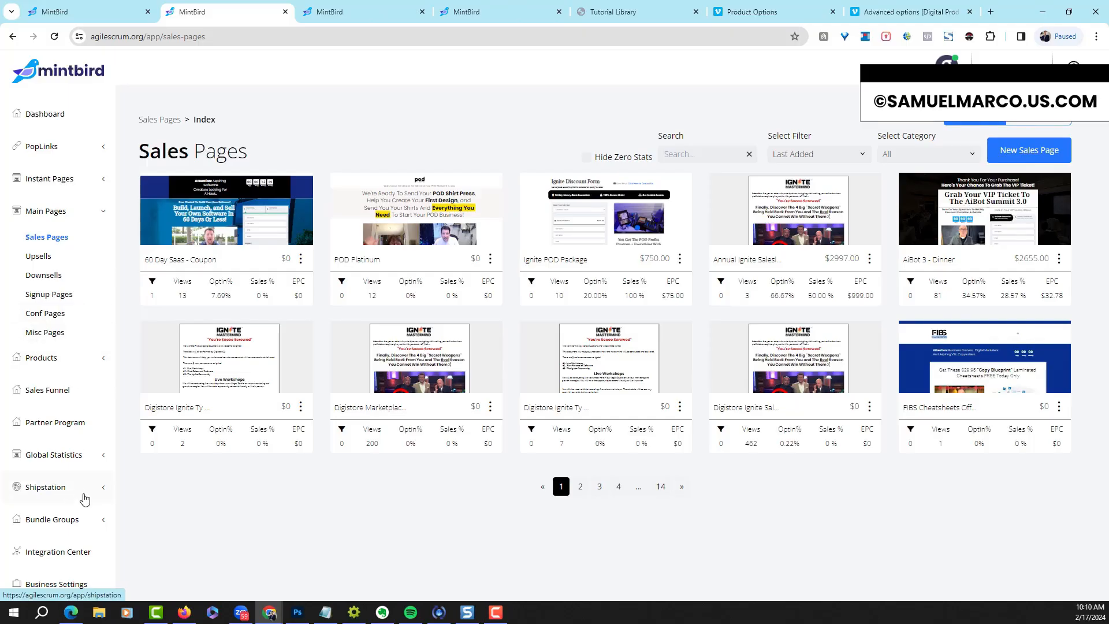
click(102, 517)
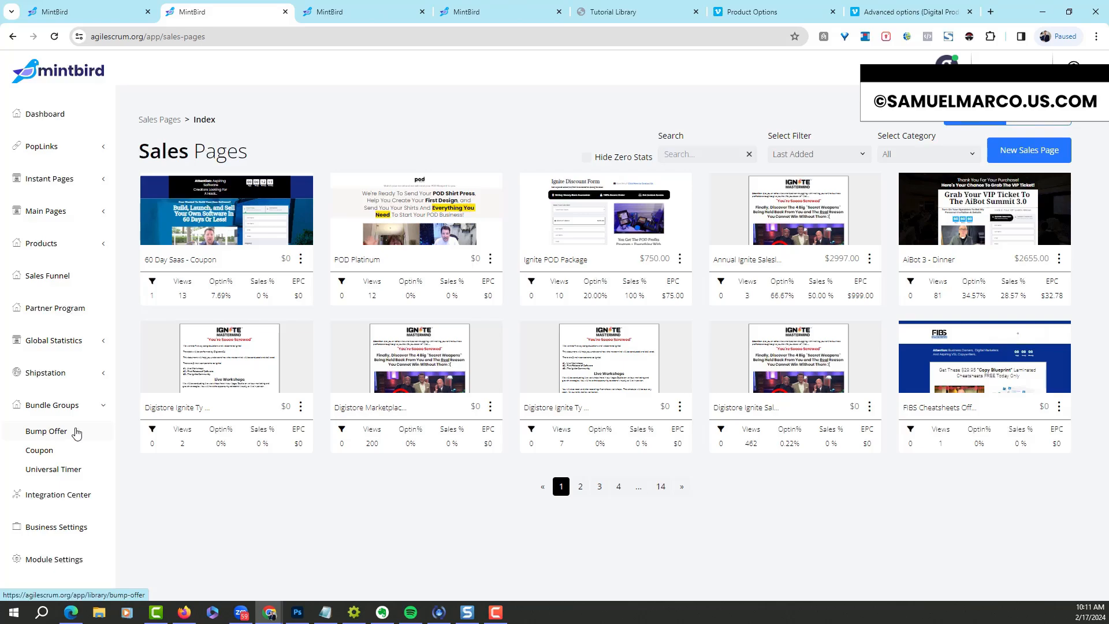
click(104, 410)
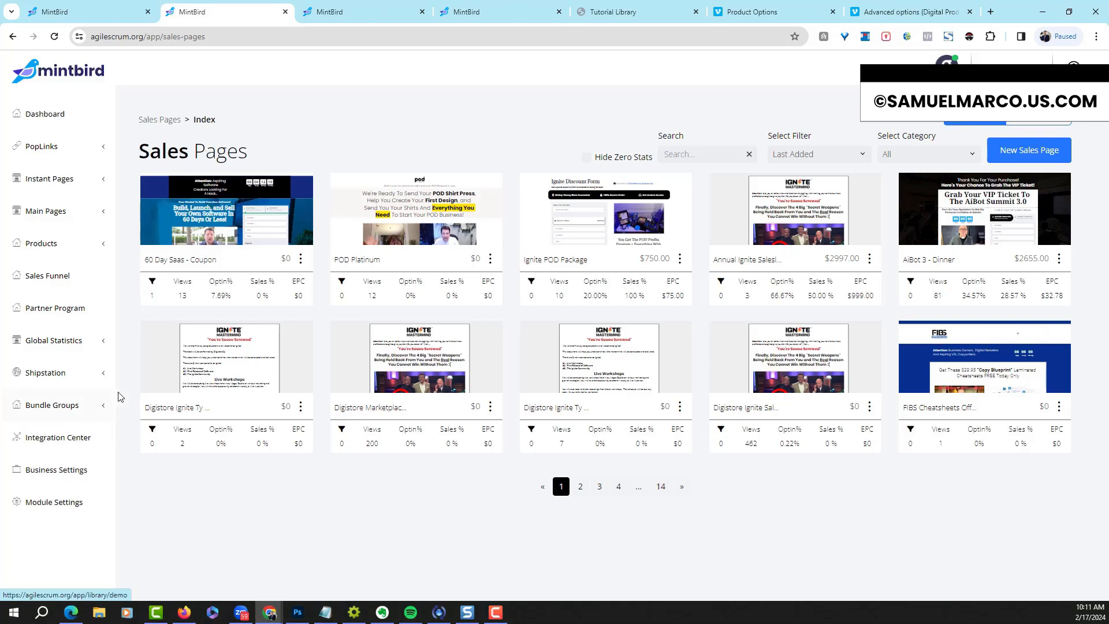
click(100, 224)
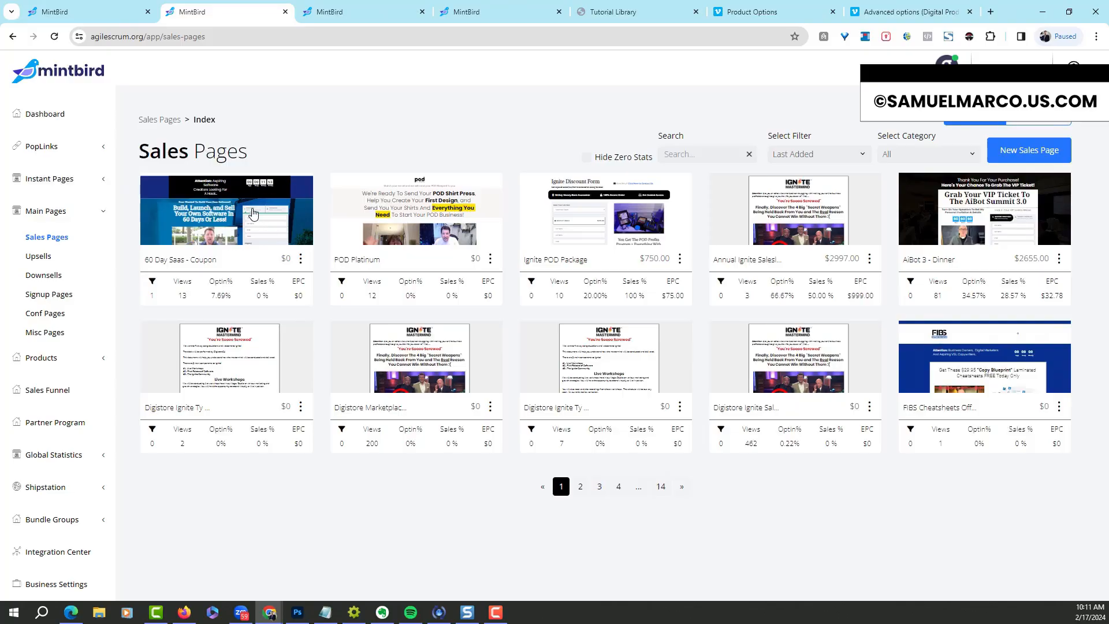
Check which product the 60 Day Saas - Coupon sales page links to, then compare the other lists.
click(300, 260)
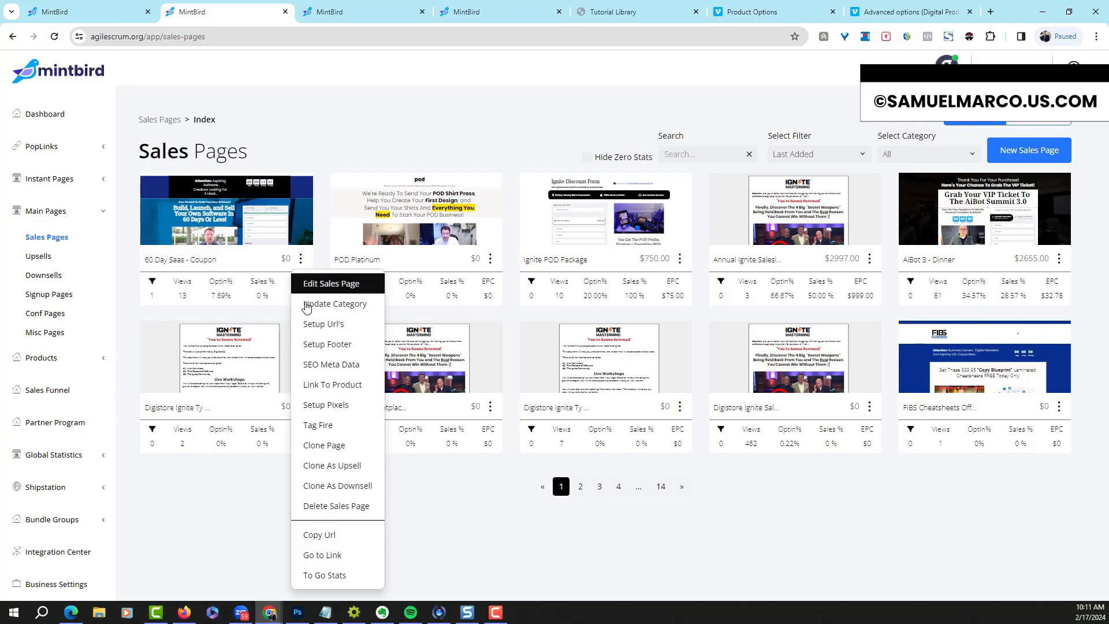
click(312, 384)
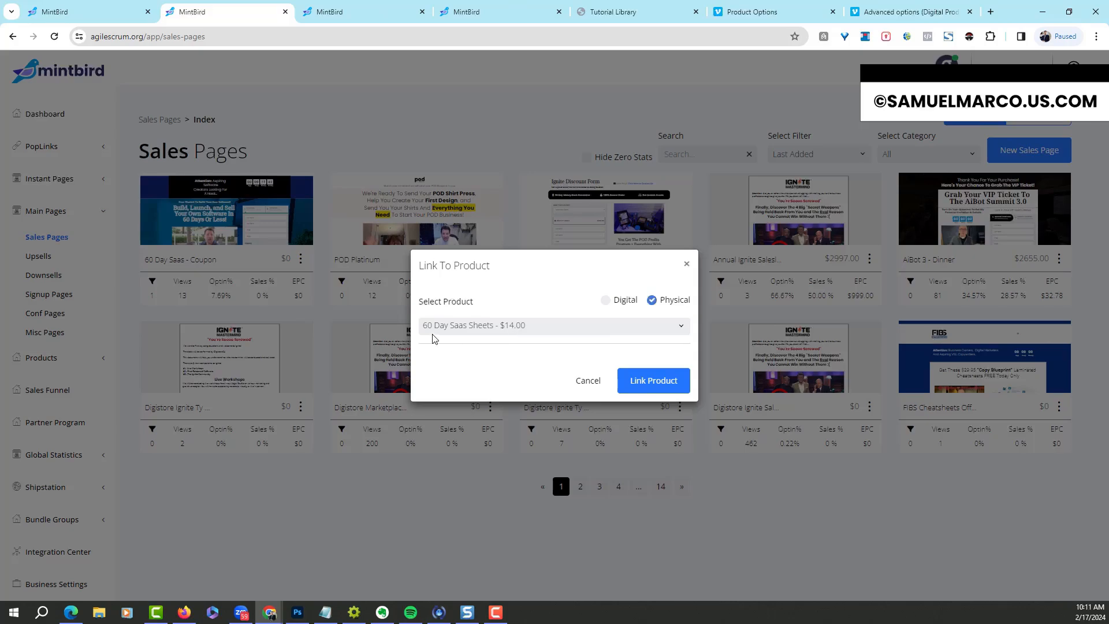
click(589, 381)
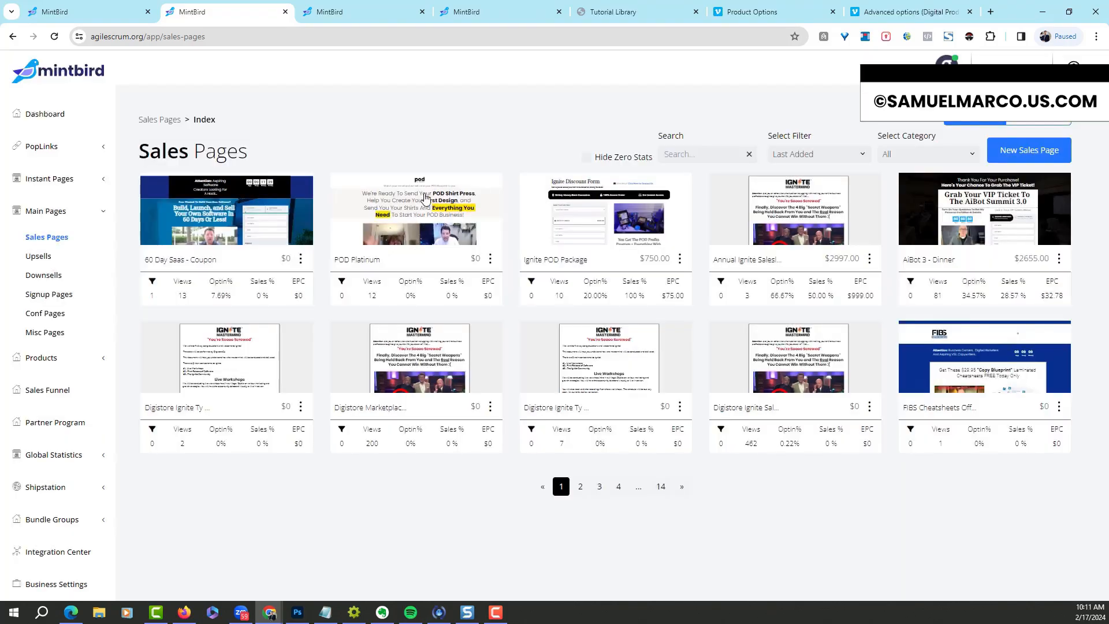
click(336, 15)
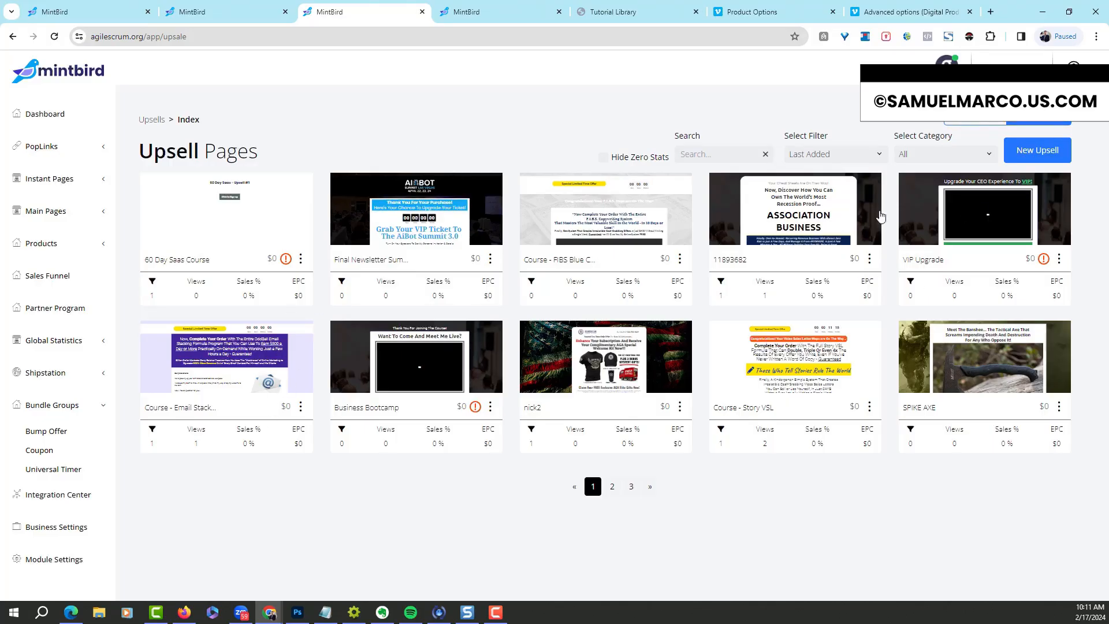
mouse_move(1044, 263)
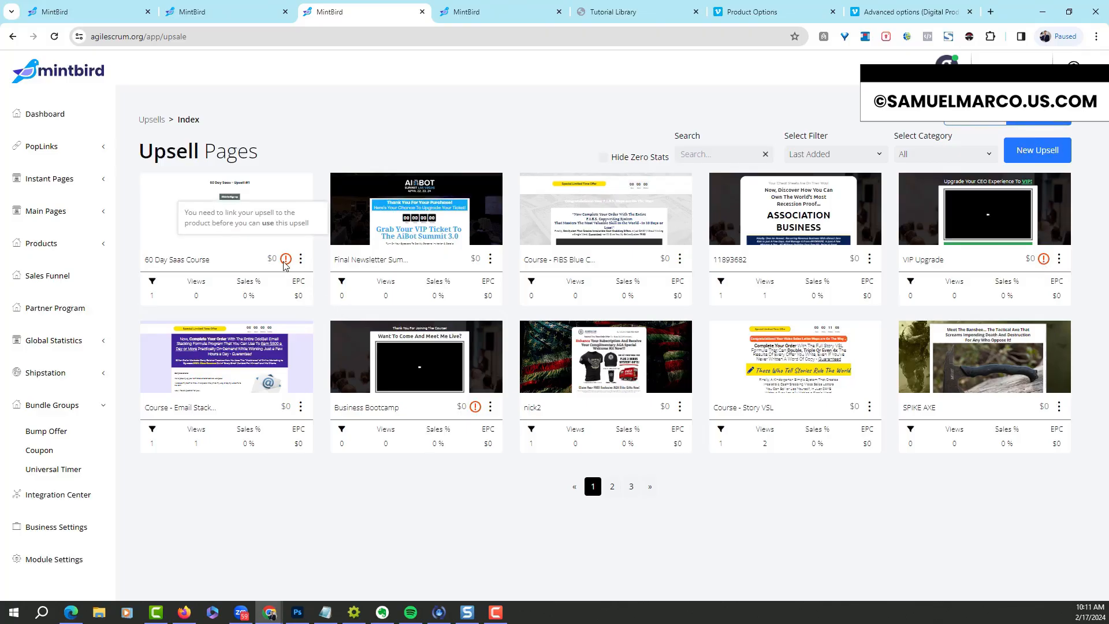
click(248, 13)
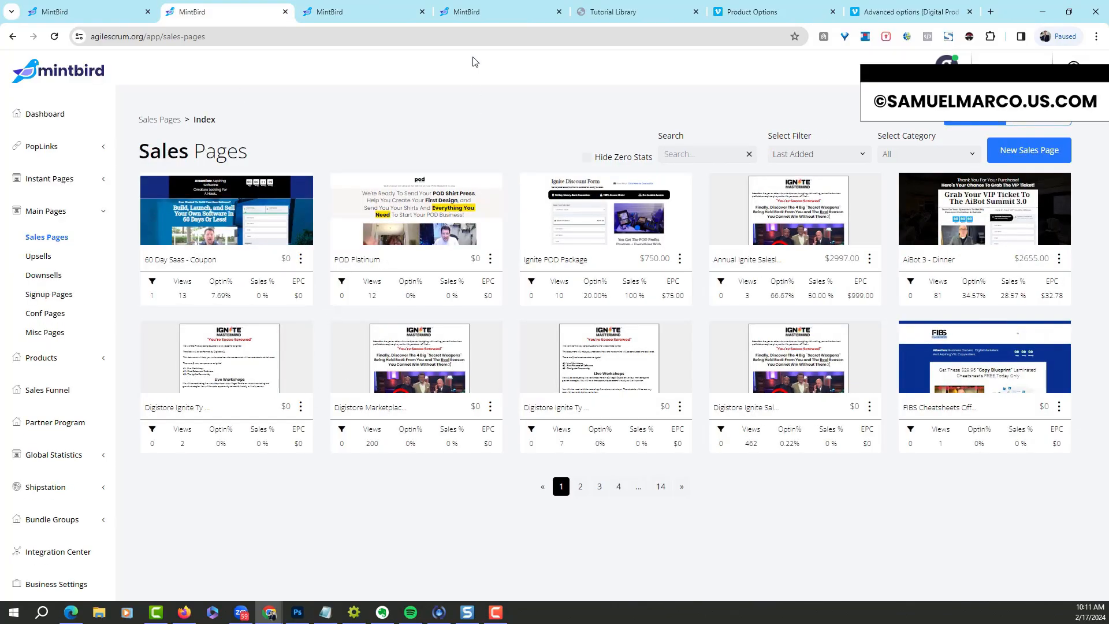
click(488, 11)
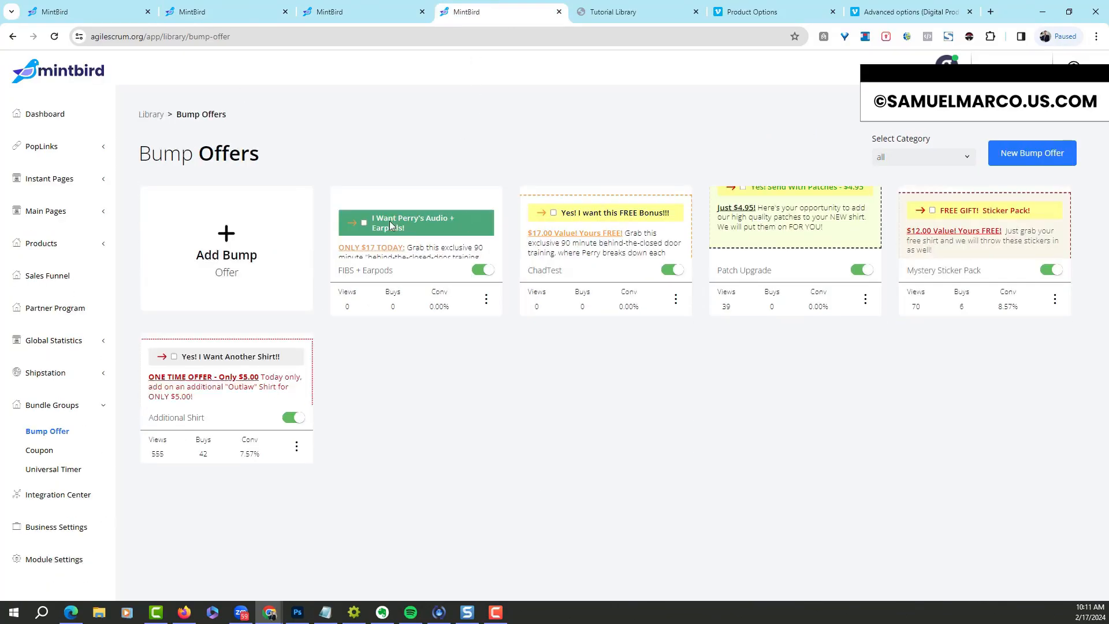
click(270, 11)
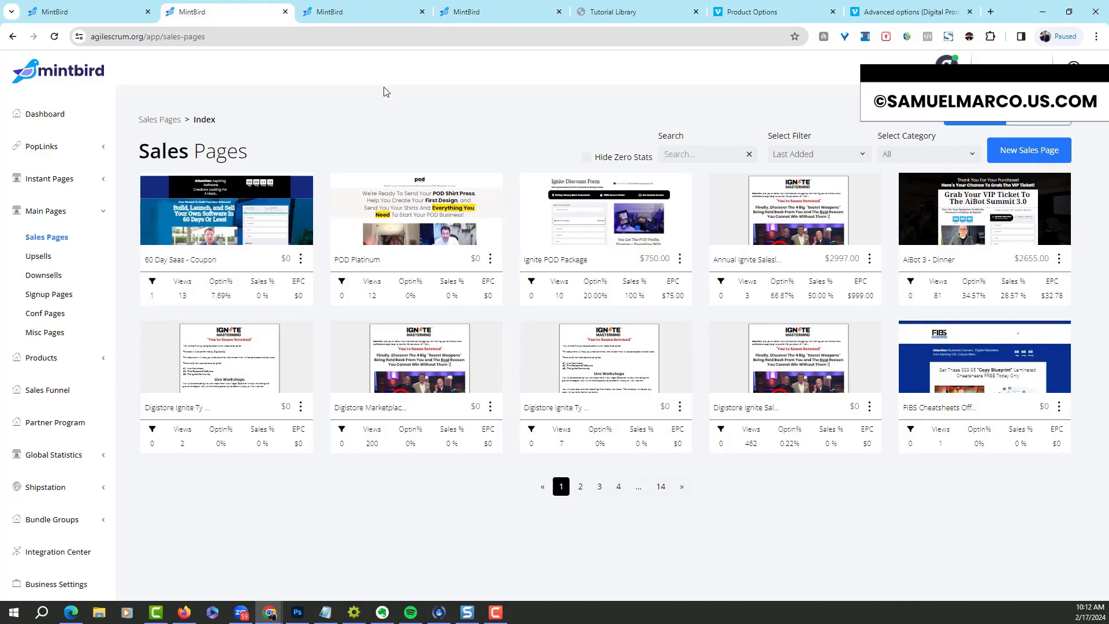
Recheck the first sales page's product link and bring up the Upsell Pages list.
click(107, 359)
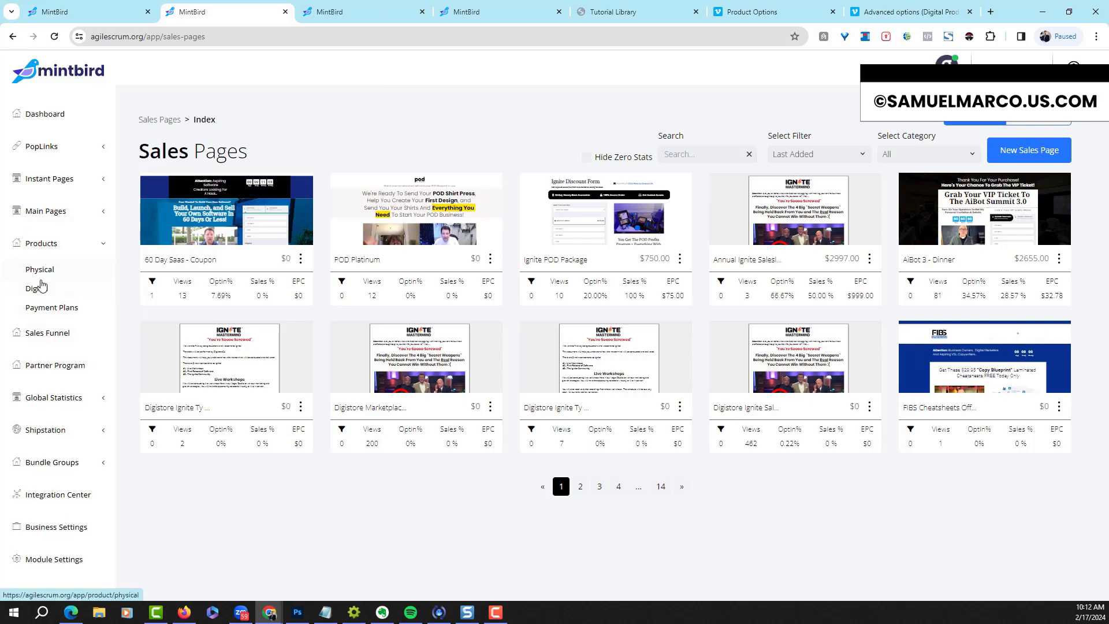
click(102, 245)
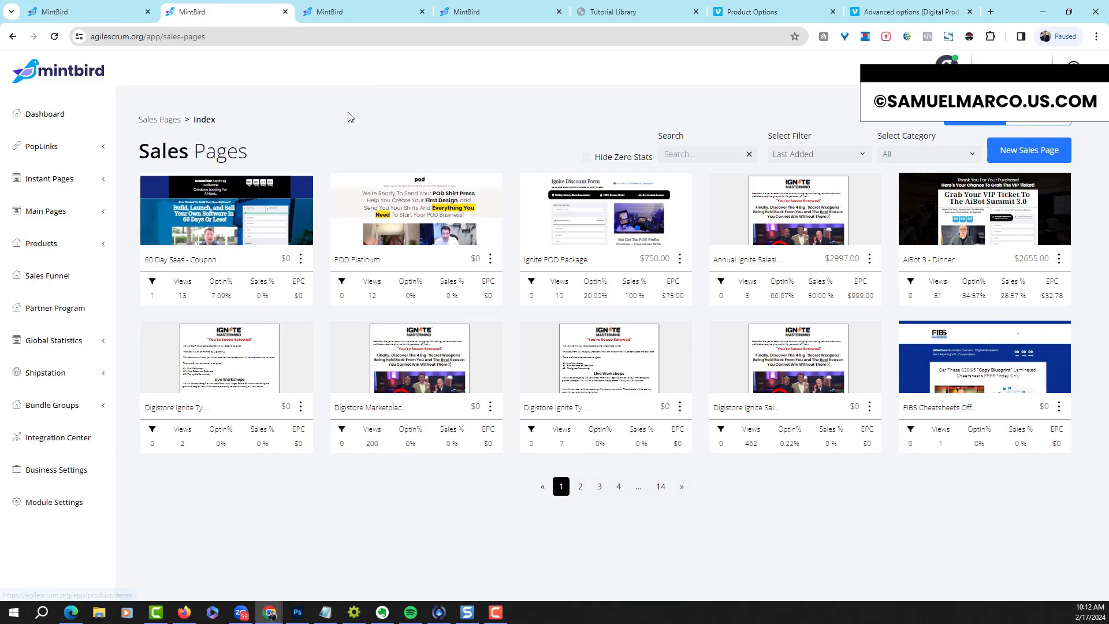
click(300, 258)
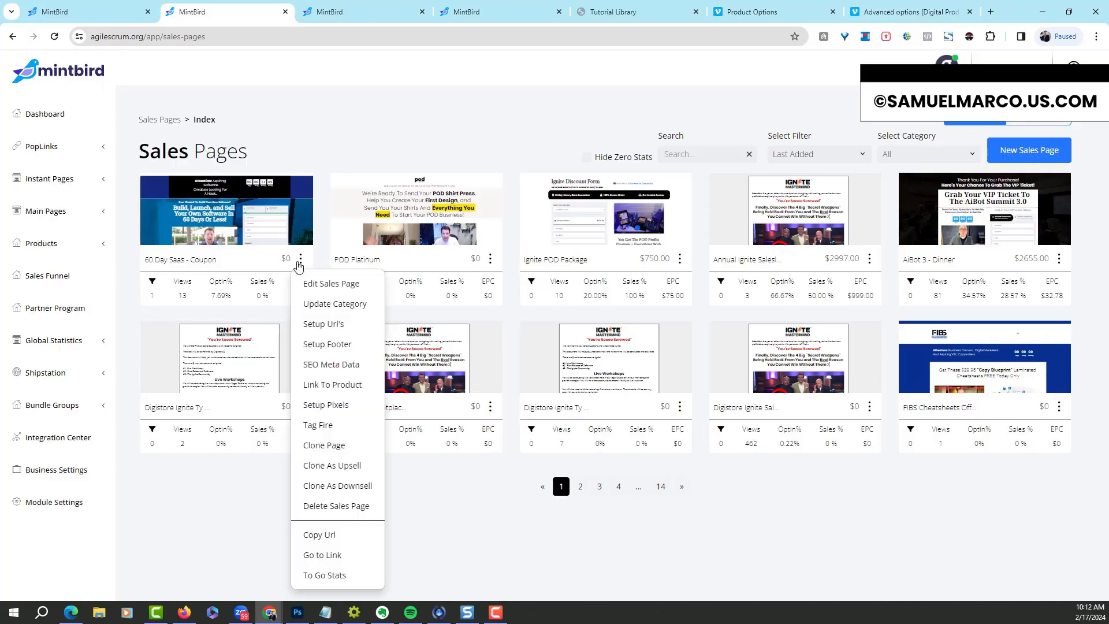
click(315, 389)
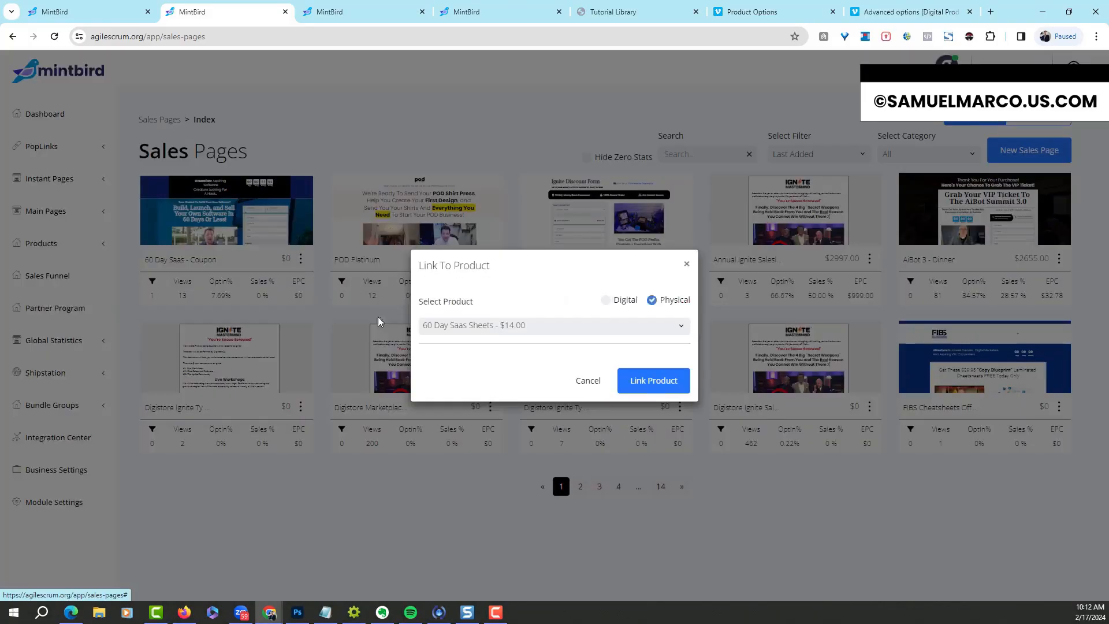
click(684, 265)
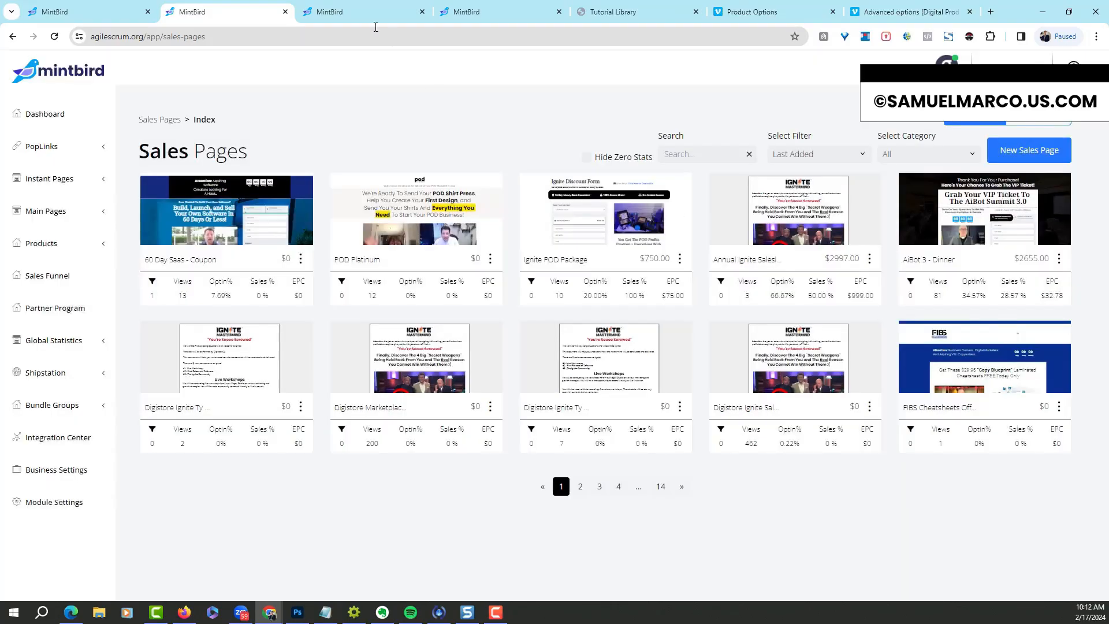
click(370, 11)
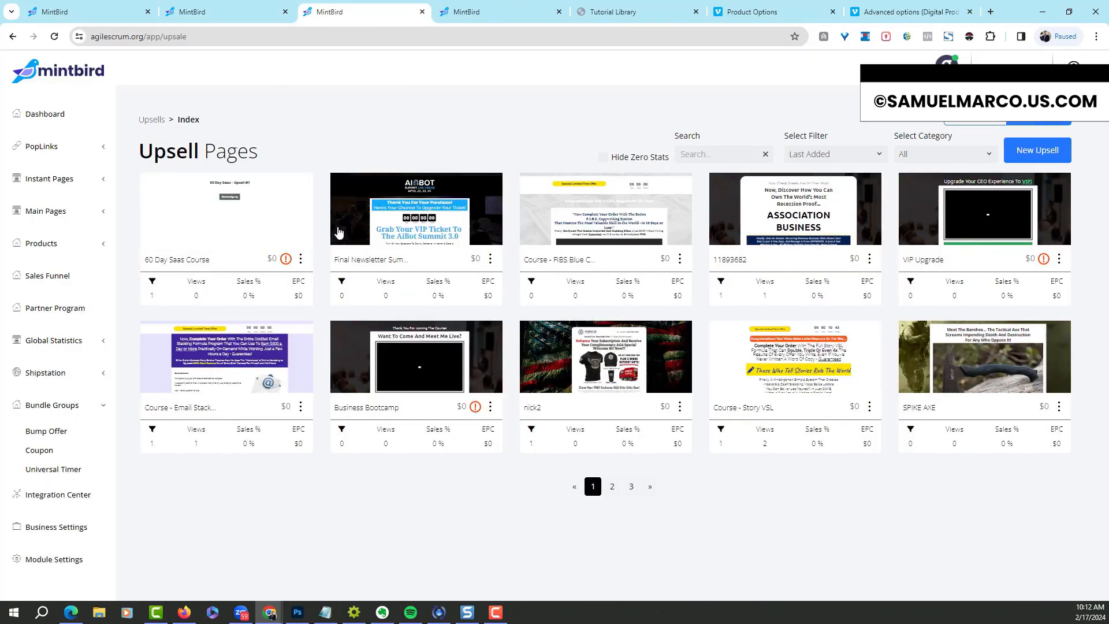
Link the 60 Day Saas Course upsell to the Demo digital product.
click(307, 259)
click(328, 361)
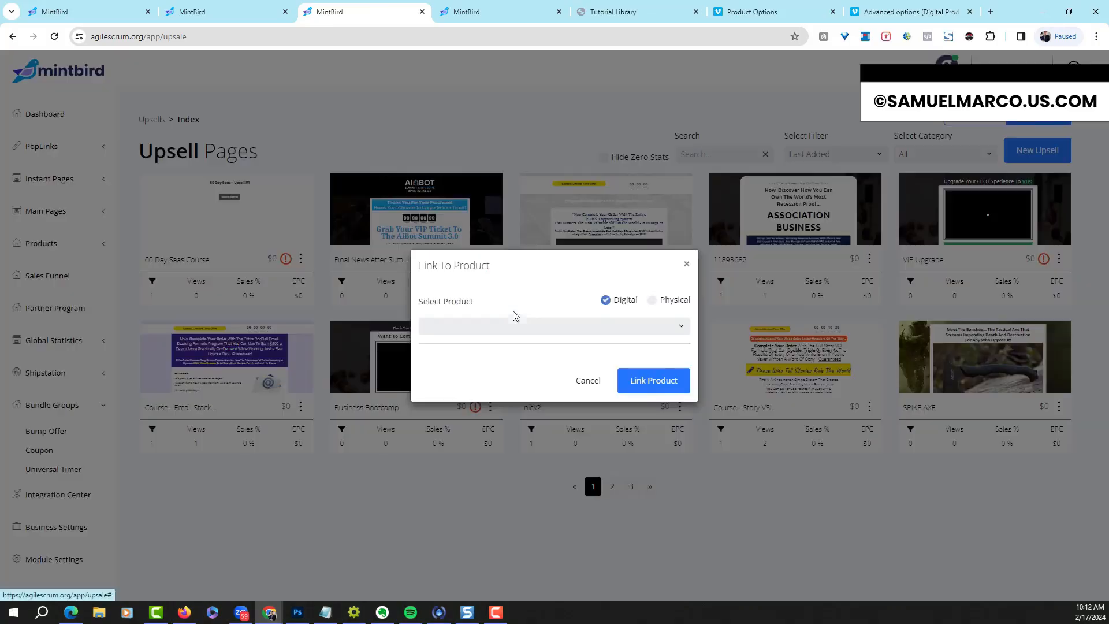
click(623, 327)
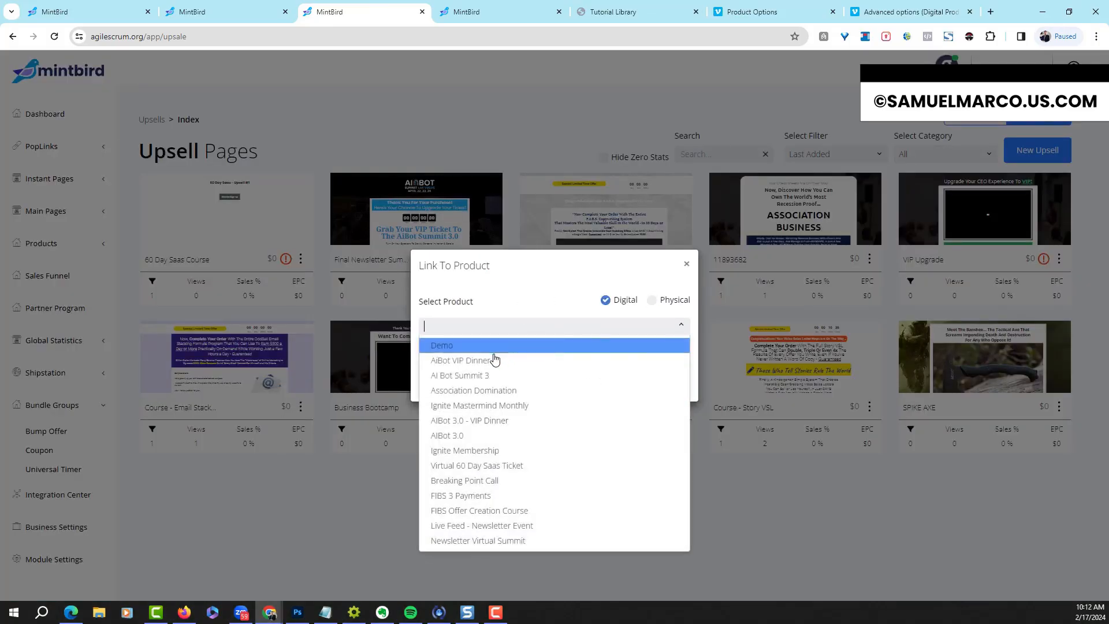
click(488, 346)
click(659, 382)
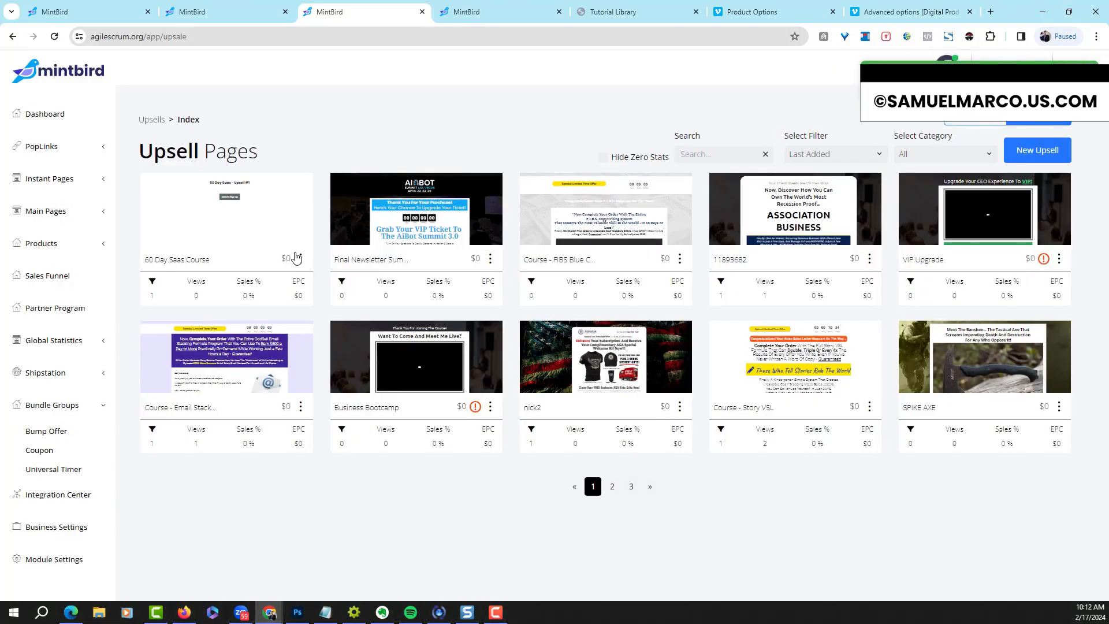
Check the FIBS + Earpods bump offer's linked product and return to the Sales Pages list.
click(495, 17)
click(486, 299)
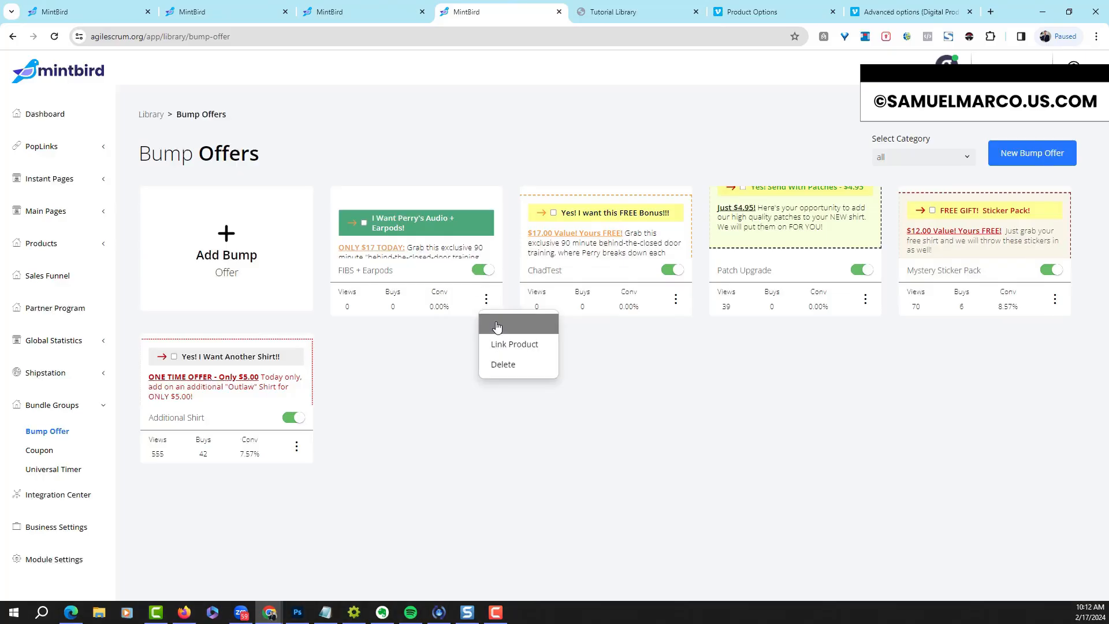
click(507, 343)
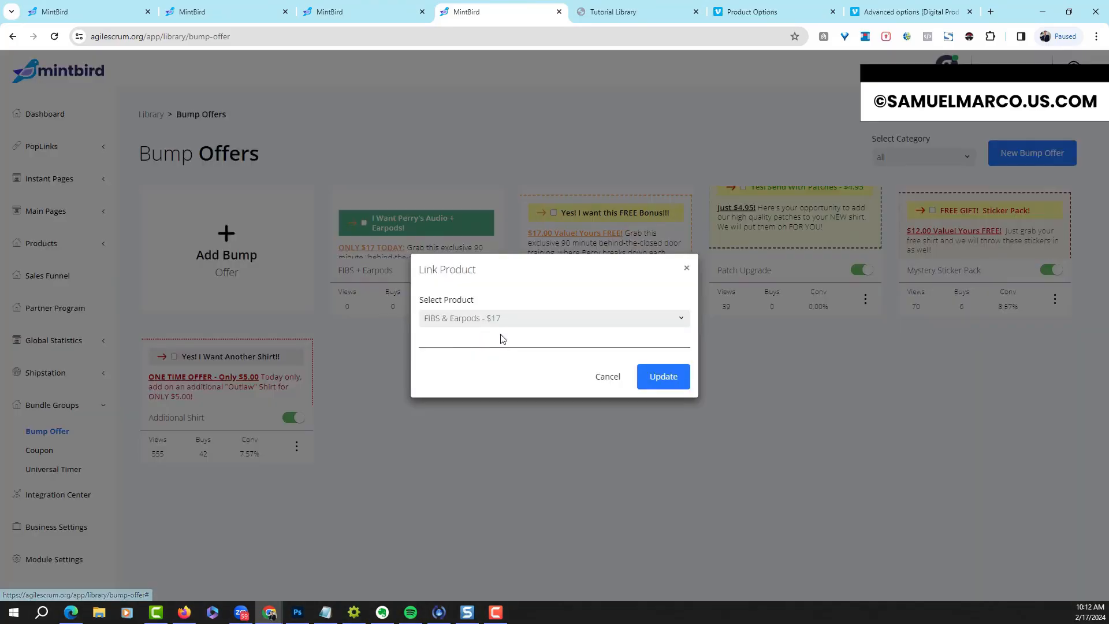
click(686, 268)
click(364, 11)
click(222, 13)
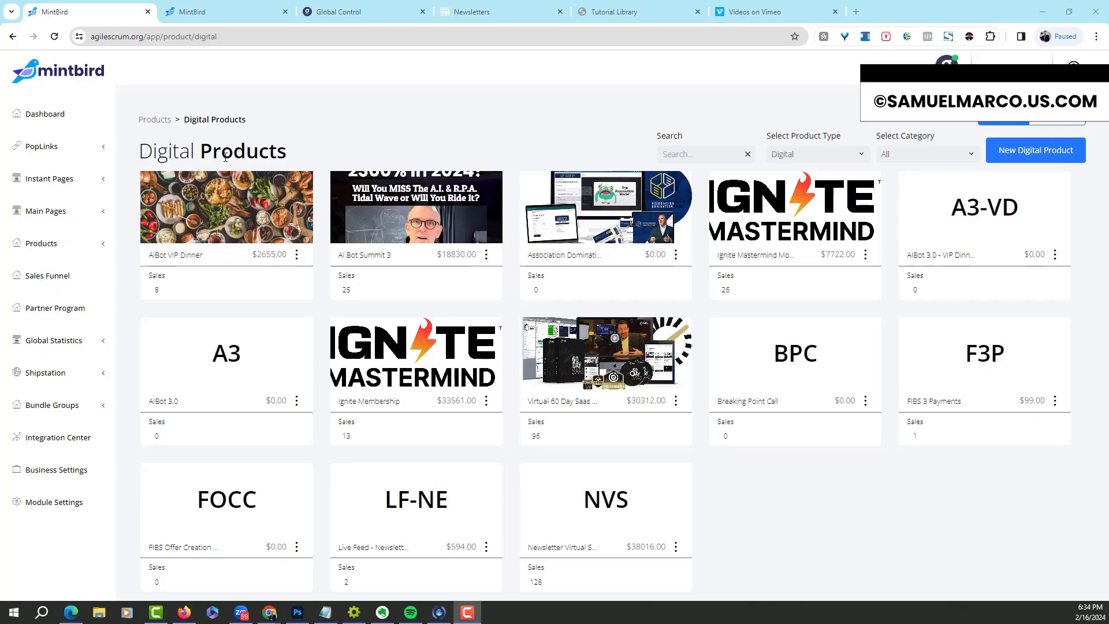
Open Digital products and look over a card's actions plus the search, type and category filters.
click(106, 246)
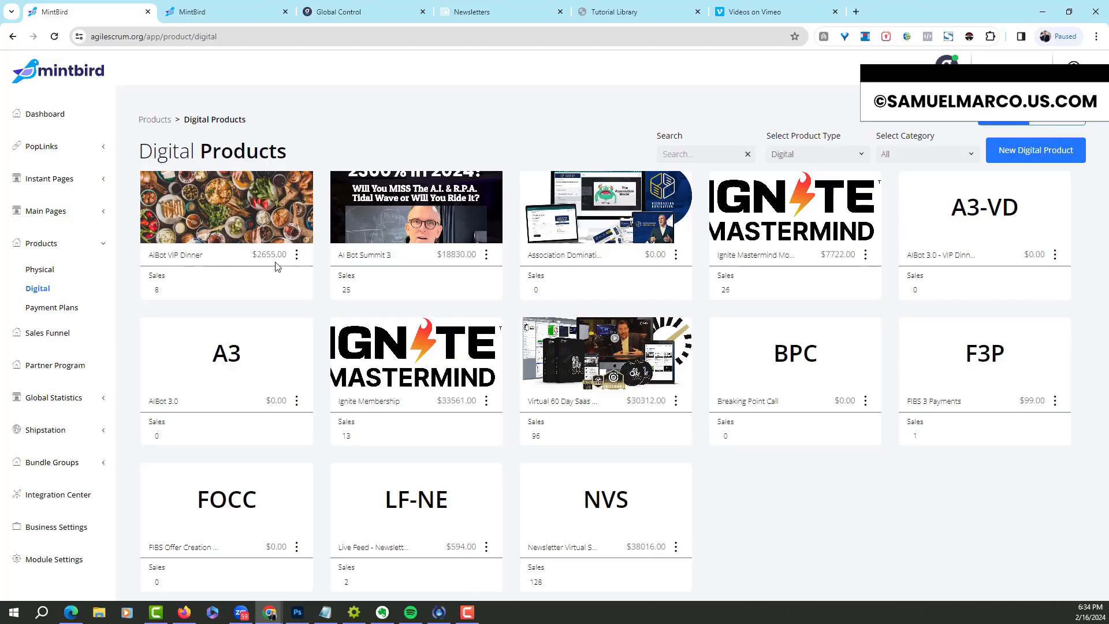
click(297, 254)
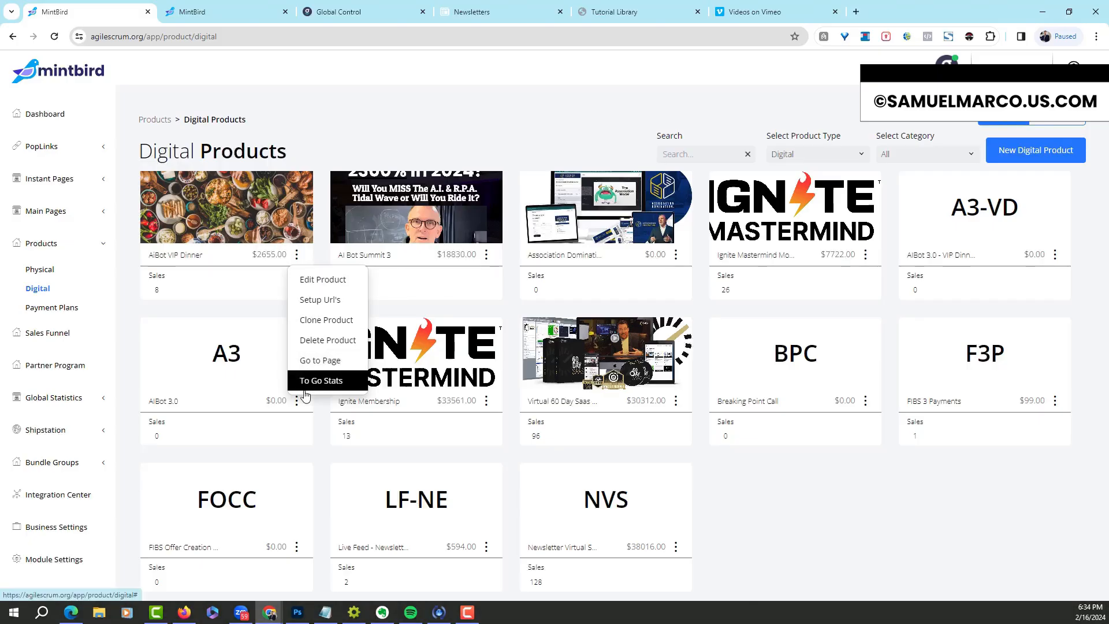
click(431, 113)
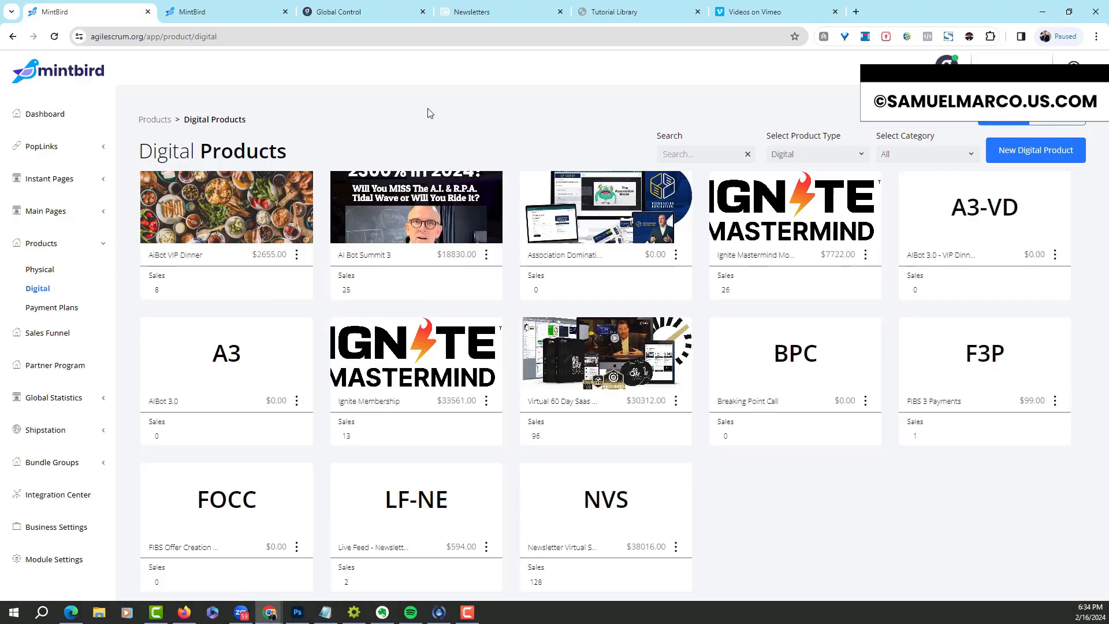
click(671, 153)
click(861, 155)
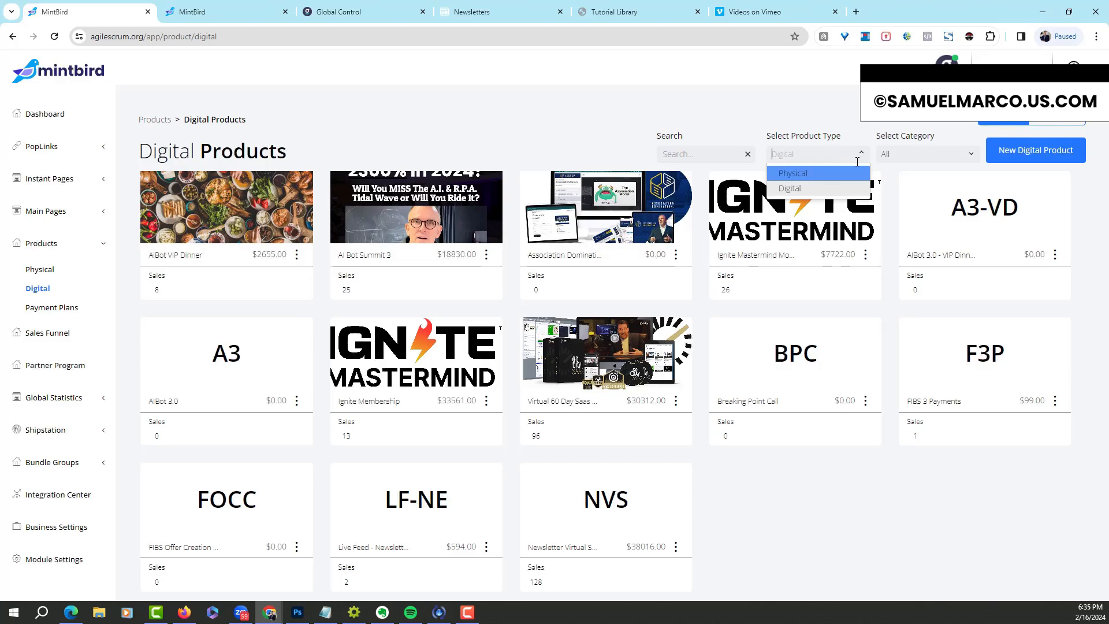
click(816, 112)
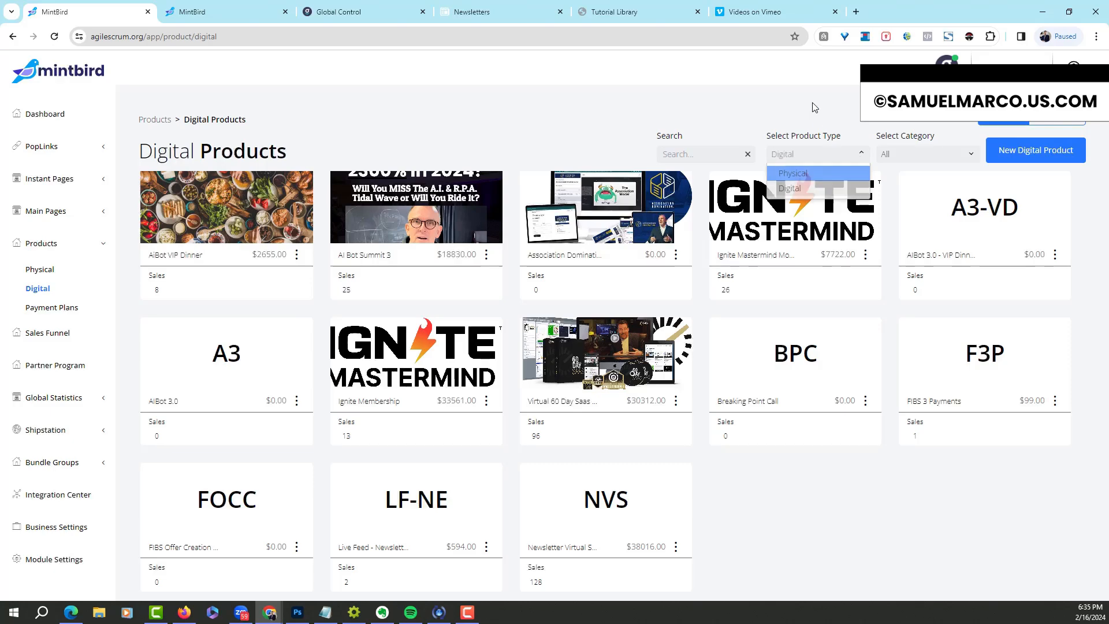
click(973, 160)
click(948, 149)
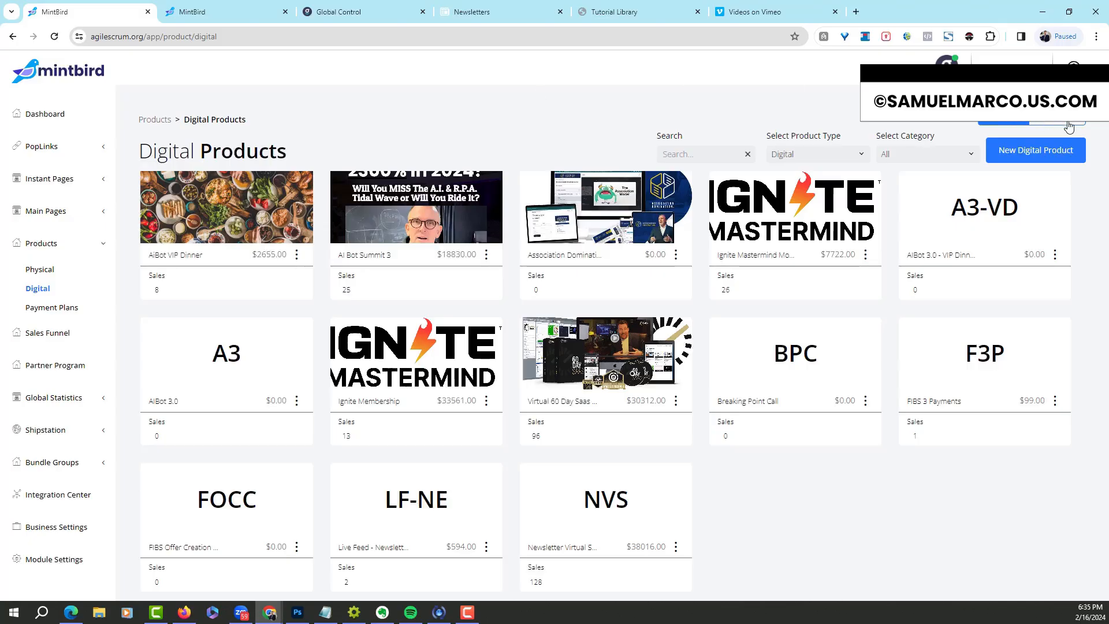
Toggle the product stats view and leave the full sales and revenue figures showing.
click(1047, 125)
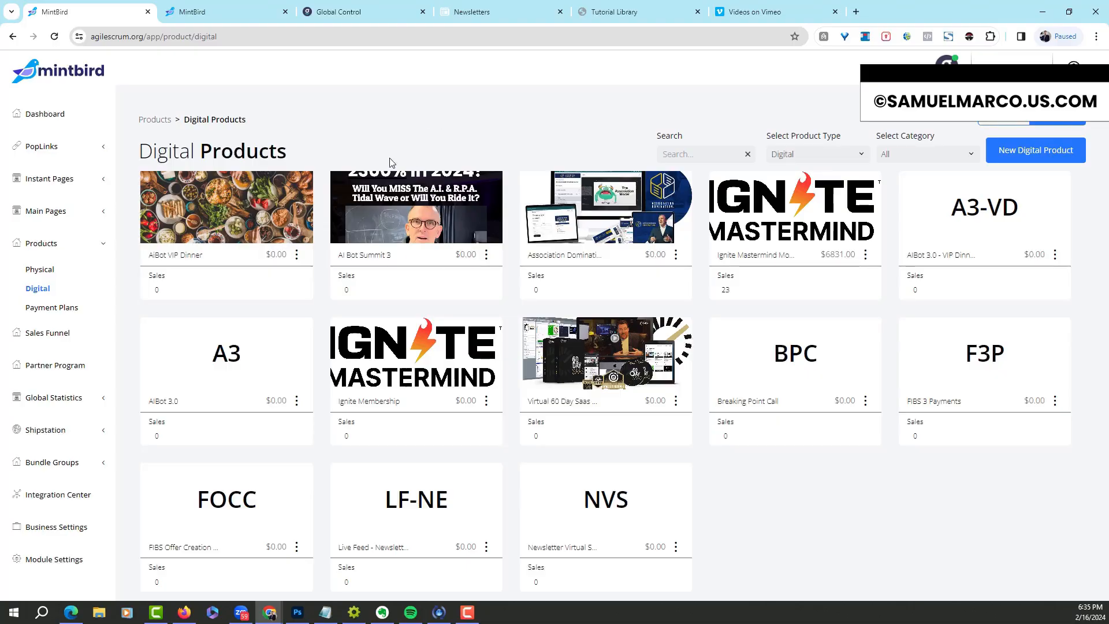
click(995, 124)
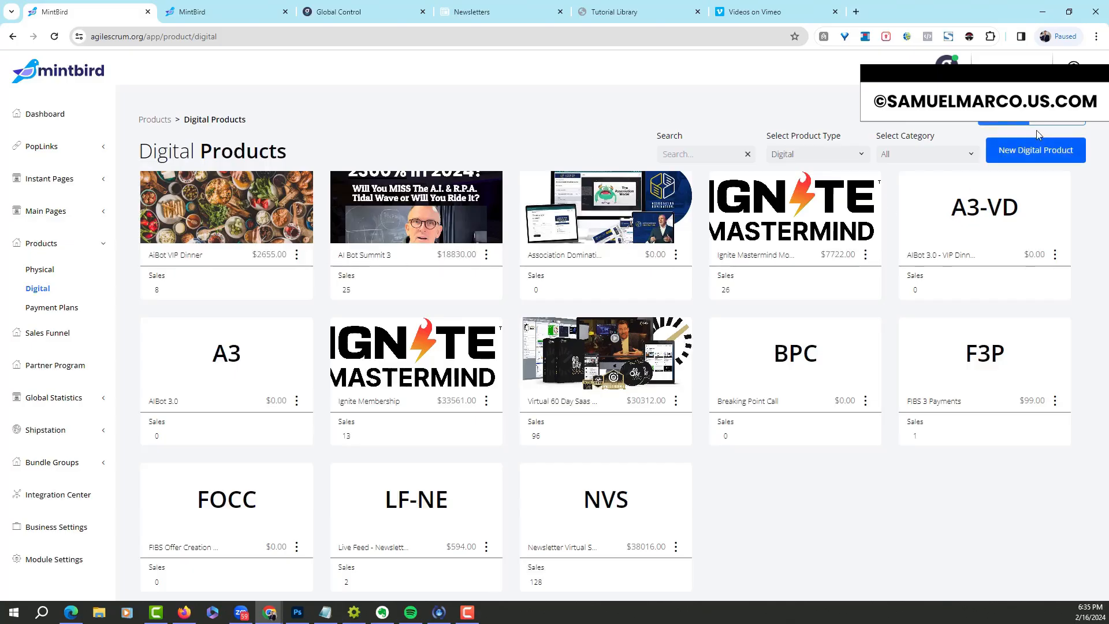
click(1053, 123)
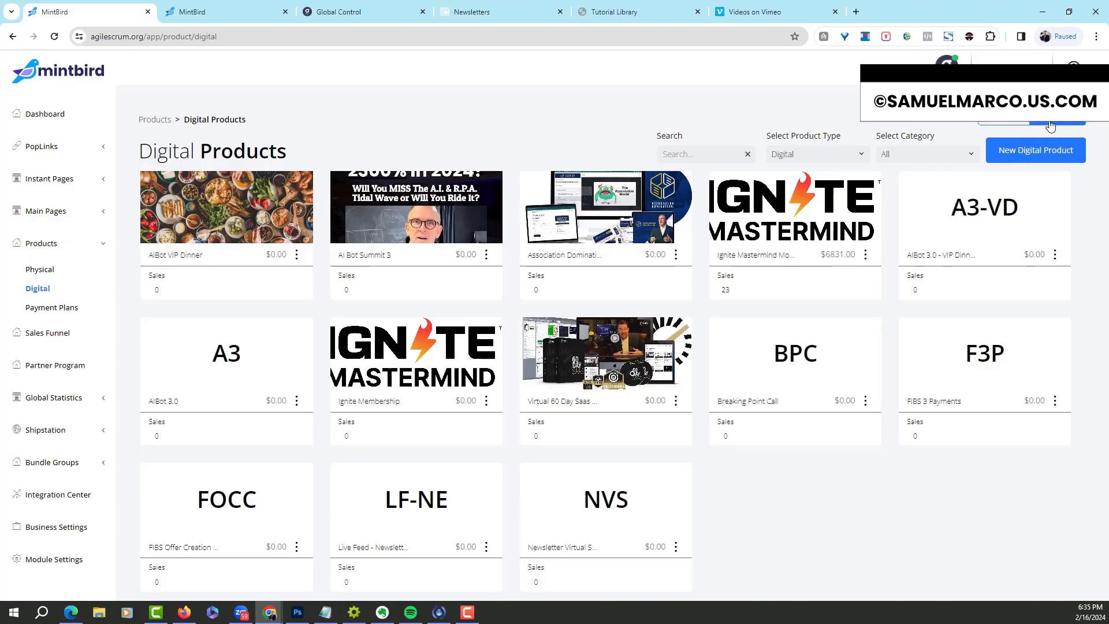
click(1009, 125)
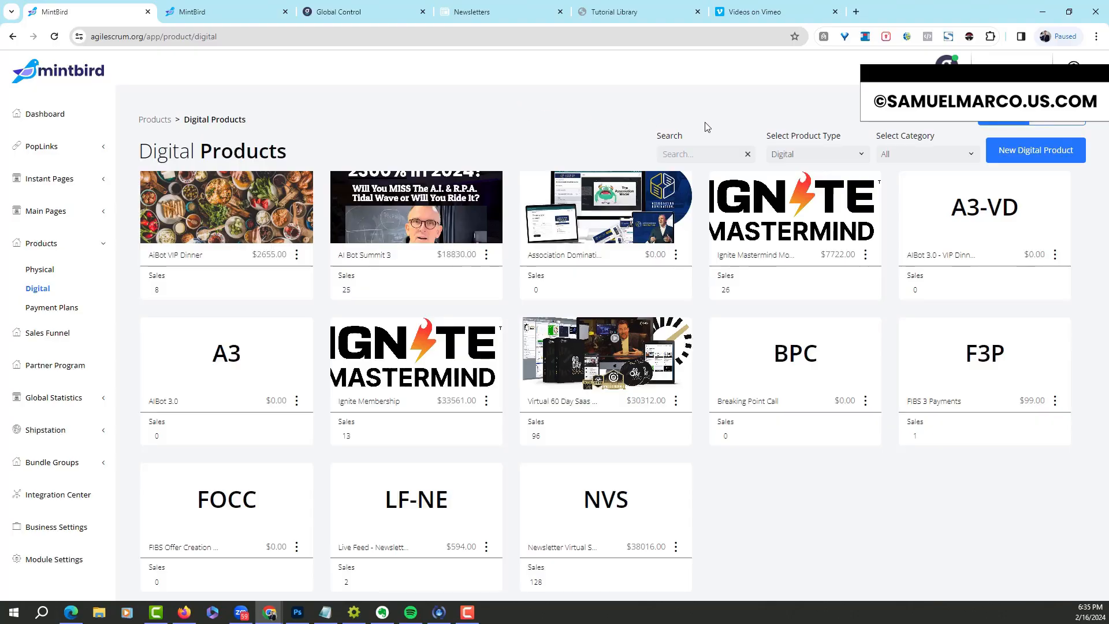
Start a new digital product named Demo with a short description and price 17.00.
click(1034, 164)
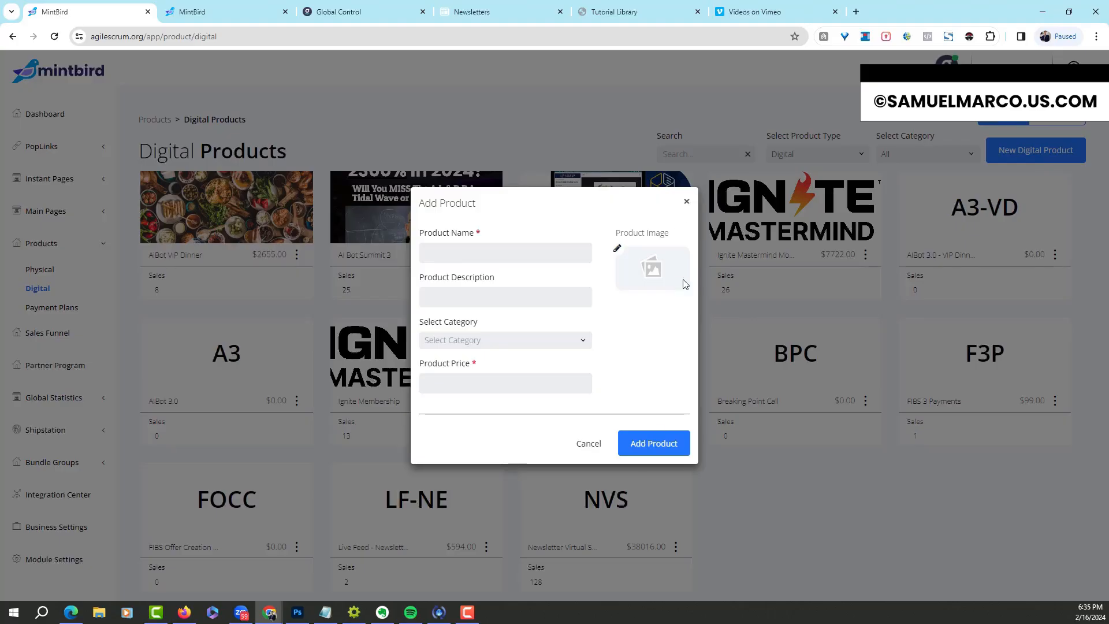
click(515, 252)
text(Demo)
click(483, 295)
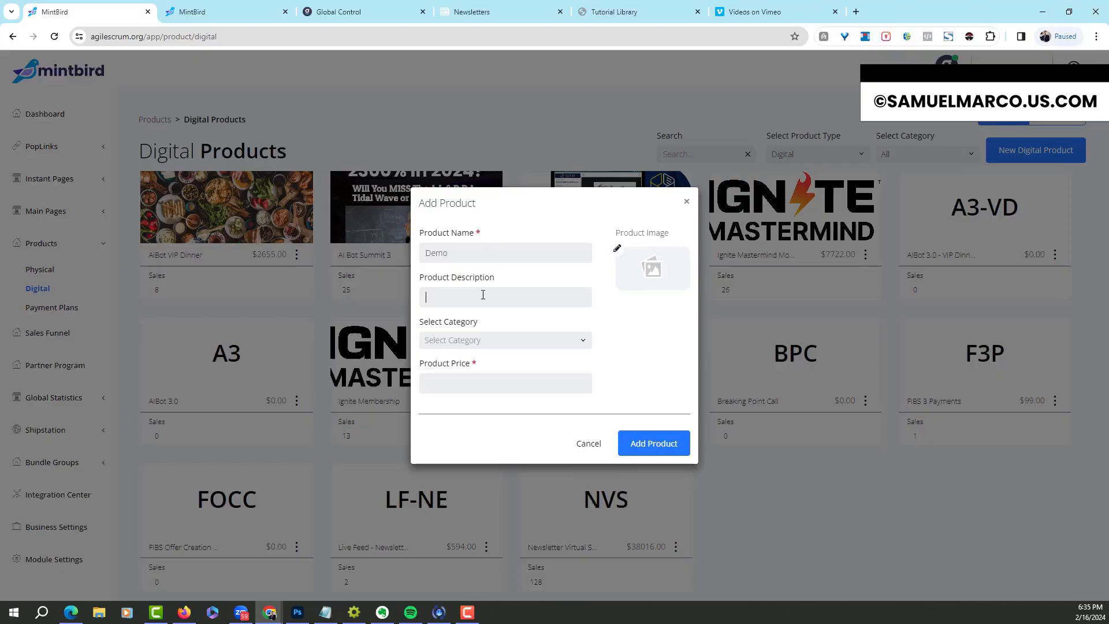
text(This is the description for our demo product)
click(582, 342)
click(496, 342)
click(493, 386)
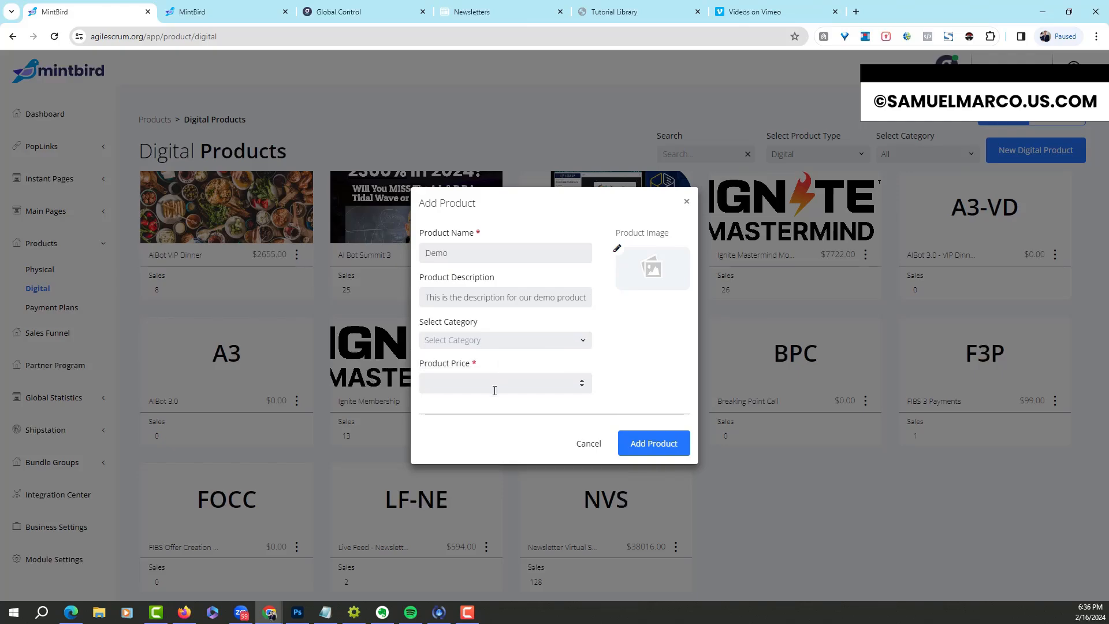
text(17.)
Upload the desk-and-laptop photo from Downloads as the image and add the product.
click(617, 250)
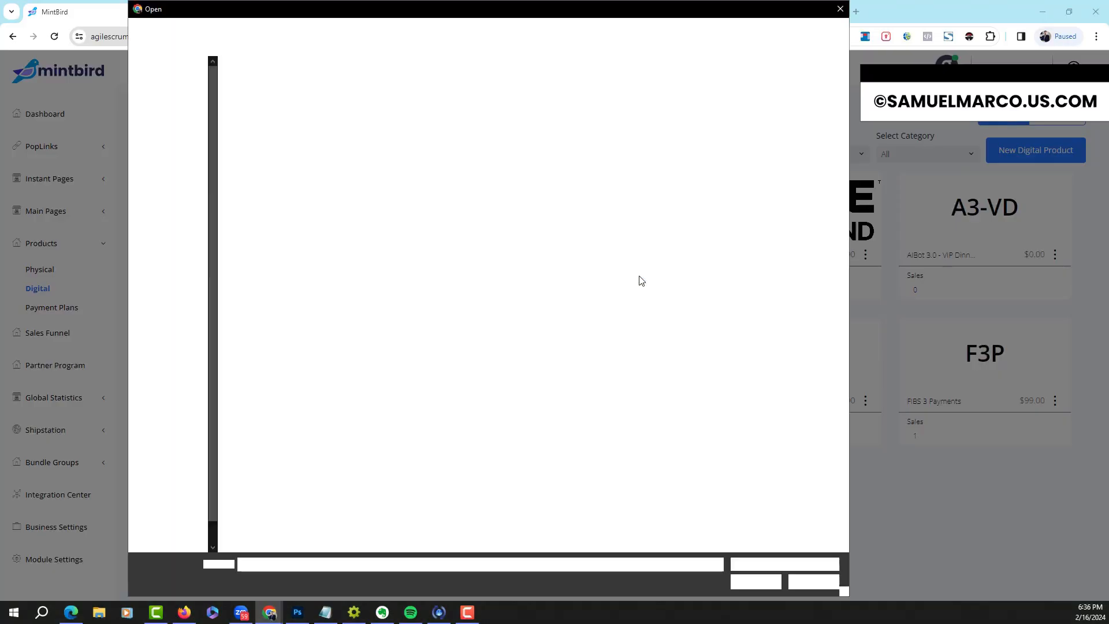
click(651, 275)
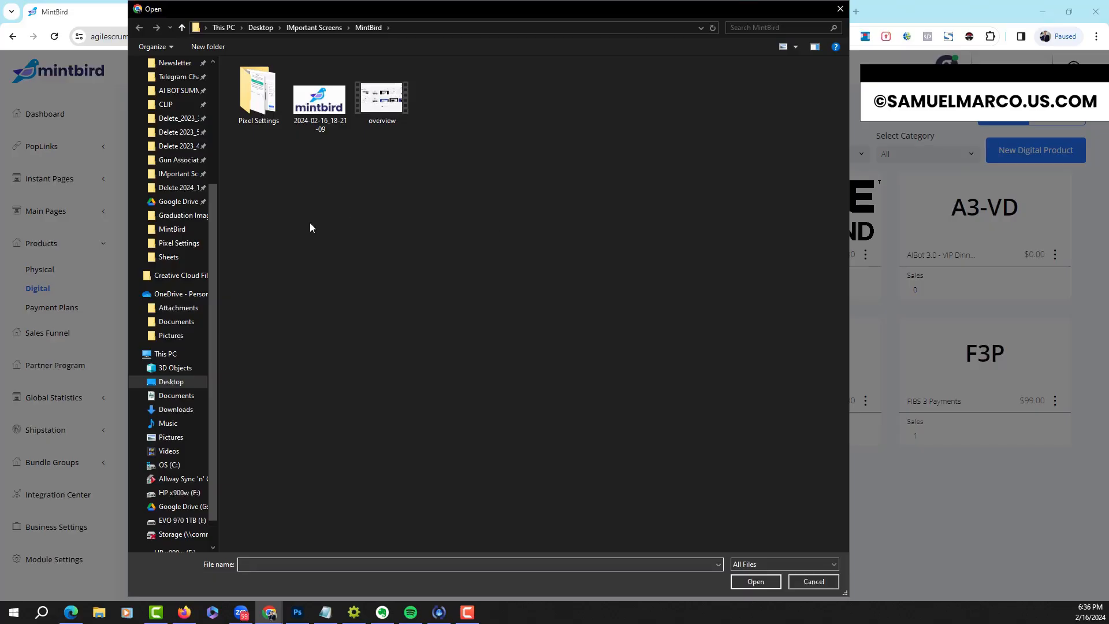
click(179, 409)
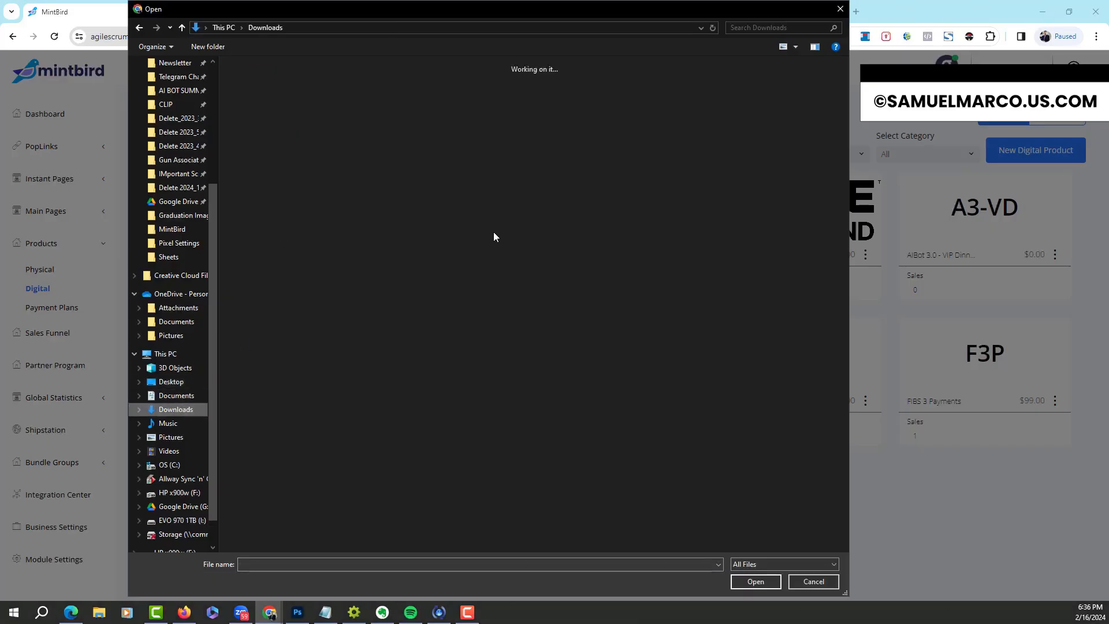
double_click(412, 122)
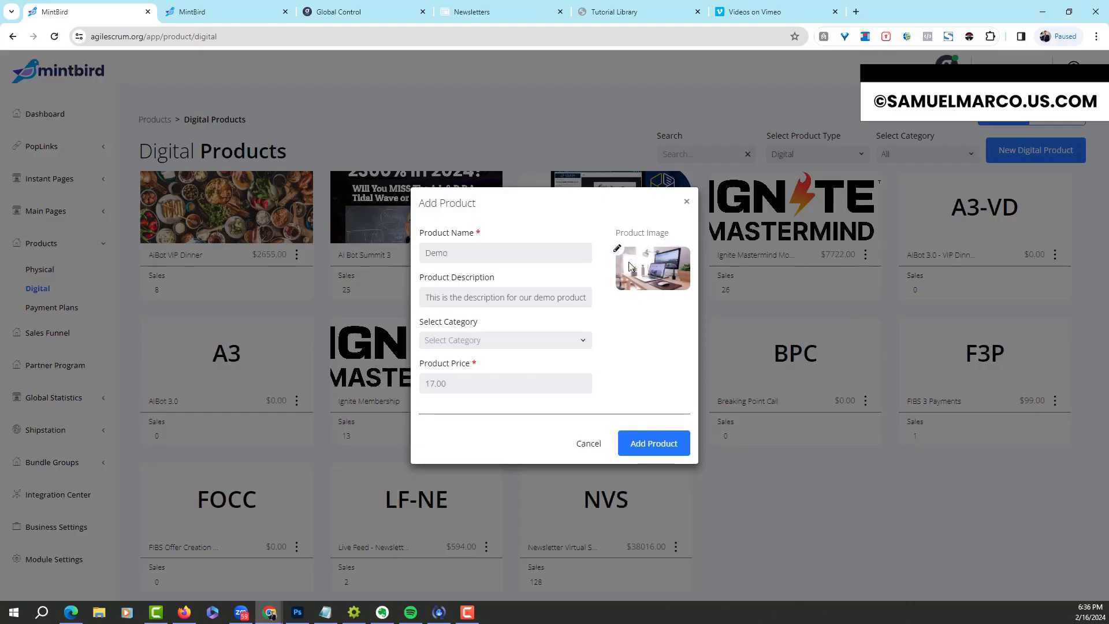
click(662, 448)
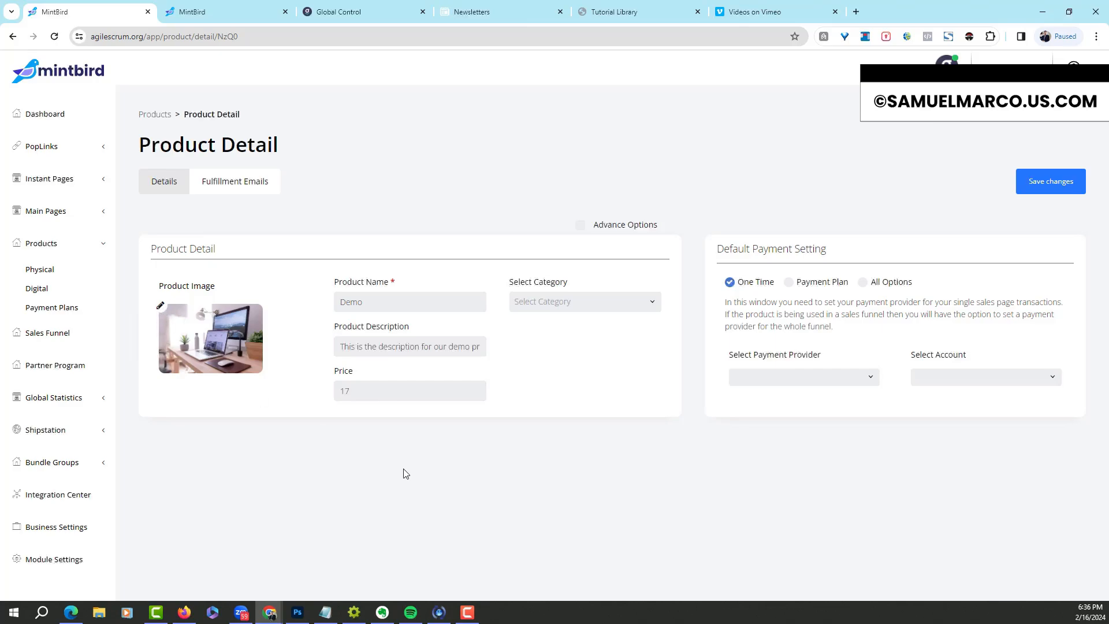
Set Demo to one-time payments through the connected Stripe account, save, and return to Digital products.
drag(385, 302, 325, 302)
click(375, 202)
click(654, 302)
click(701, 165)
click(871, 381)
click(823, 399)
click(931, 375)
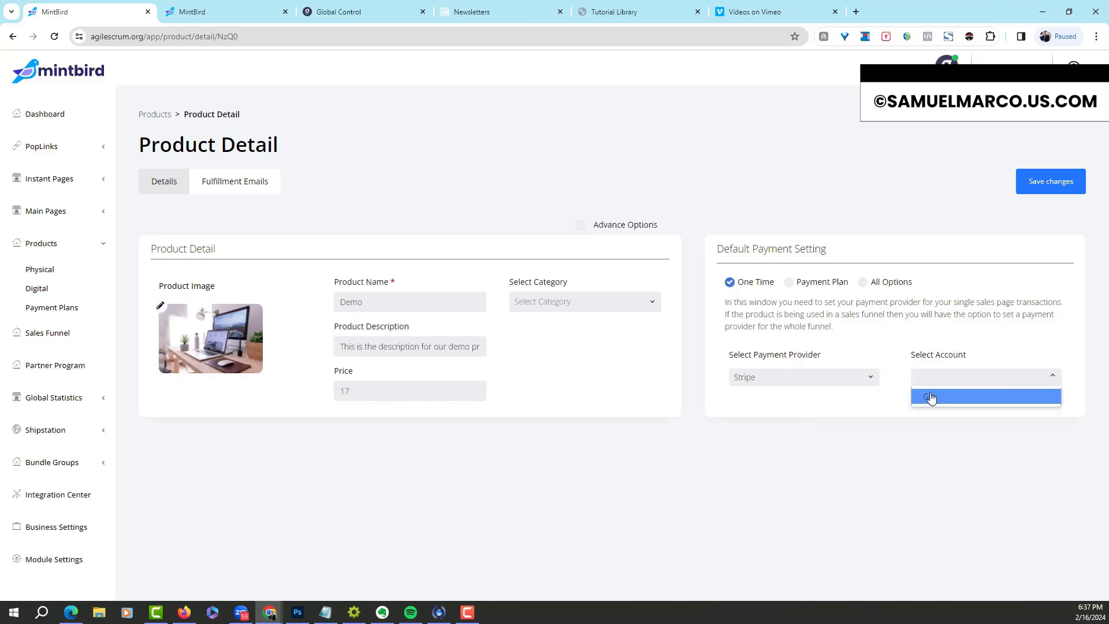
click(931, 399)
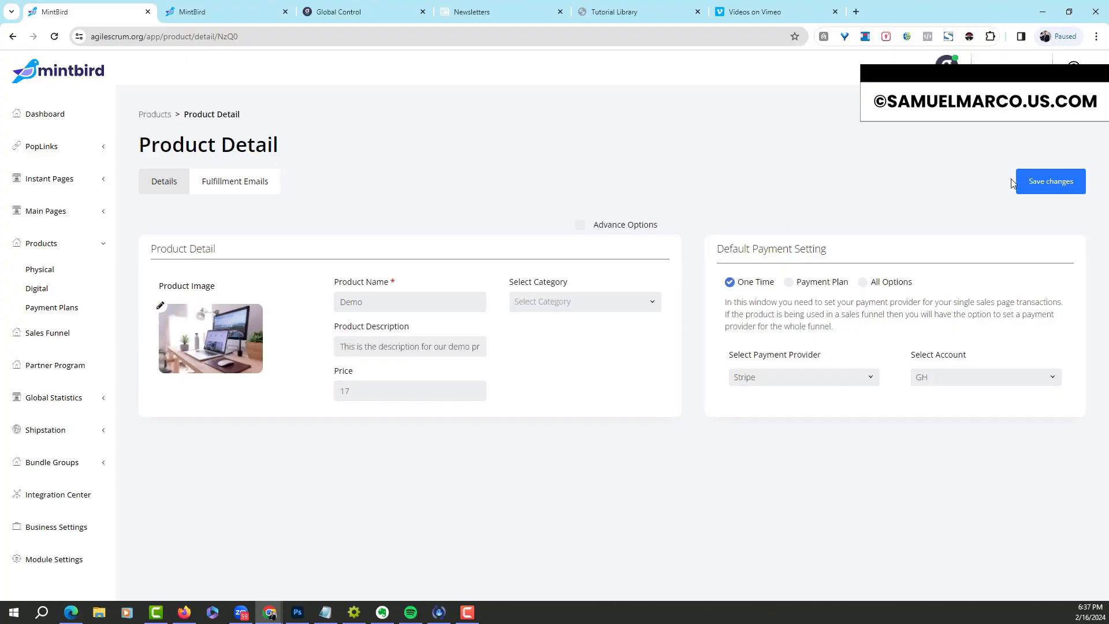
click(1047, 184)
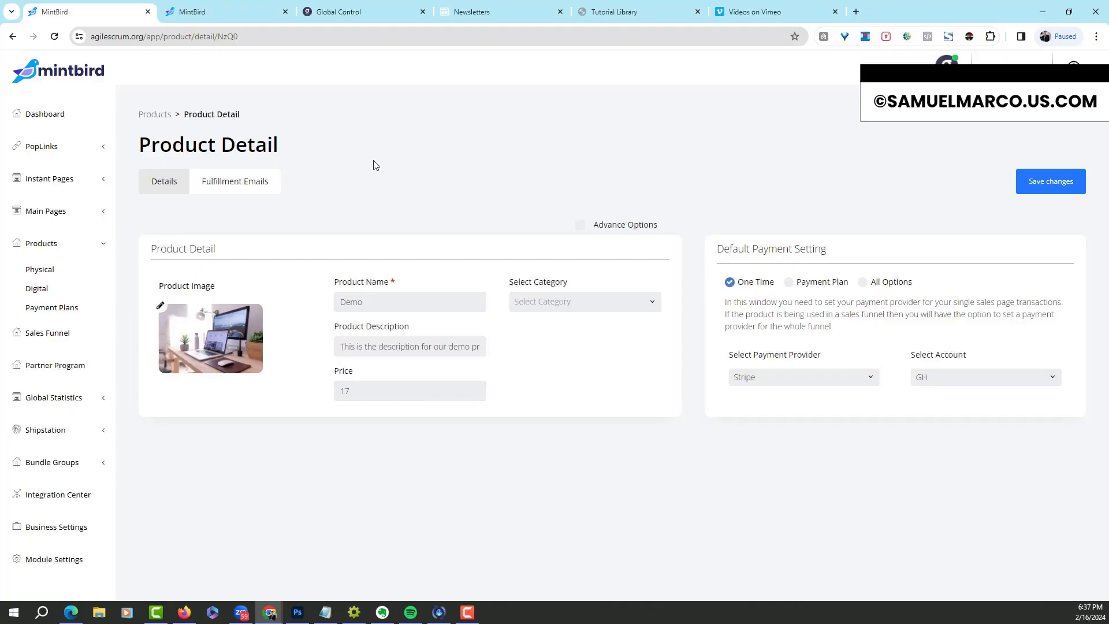
click(37, 288)
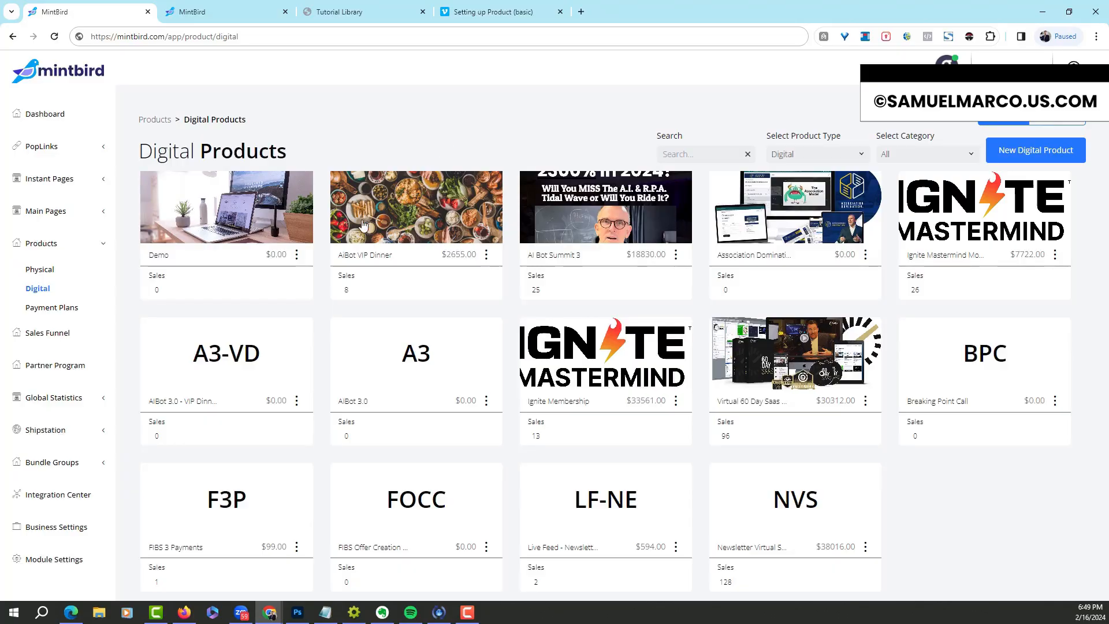
Open the Demo product card's actions and bring up its Product Detail page for editing.
click(297, 255)
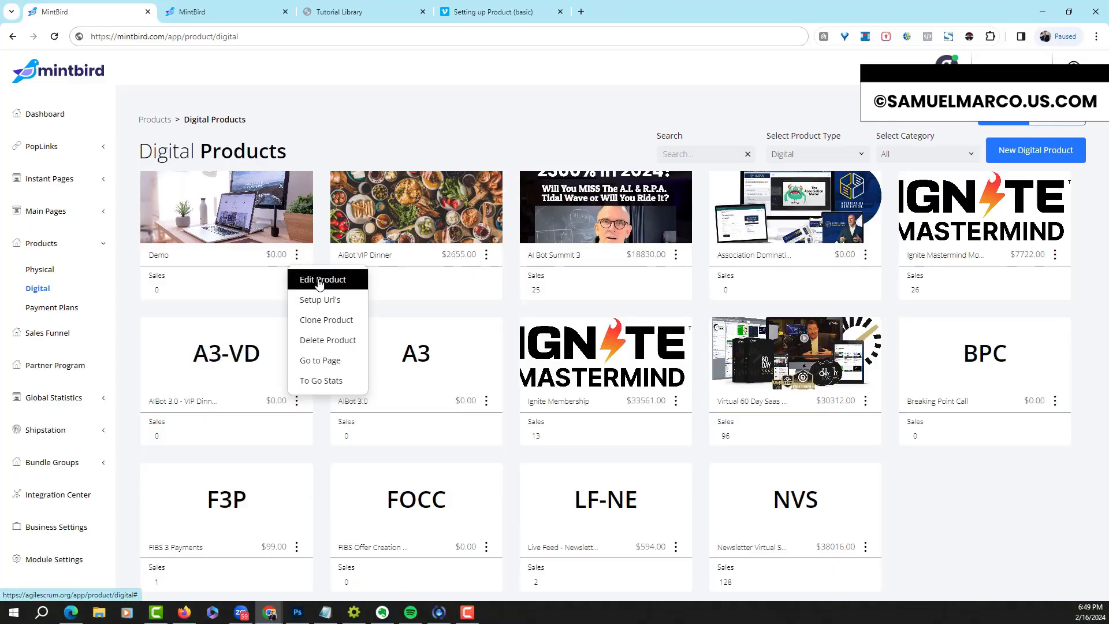
click(337, 134)
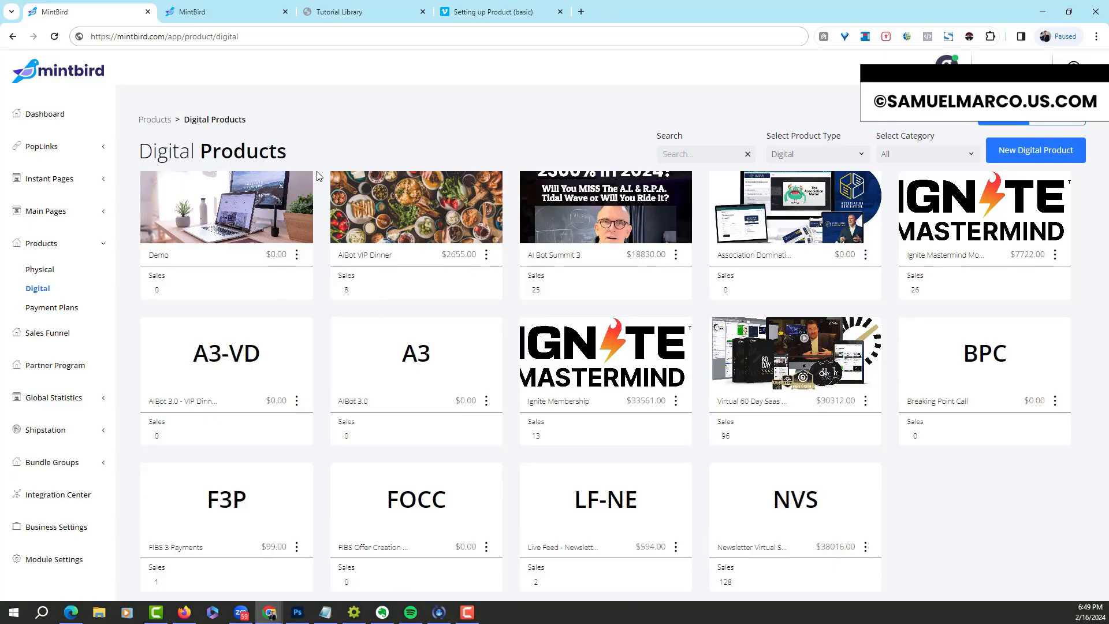
click(299, 208)
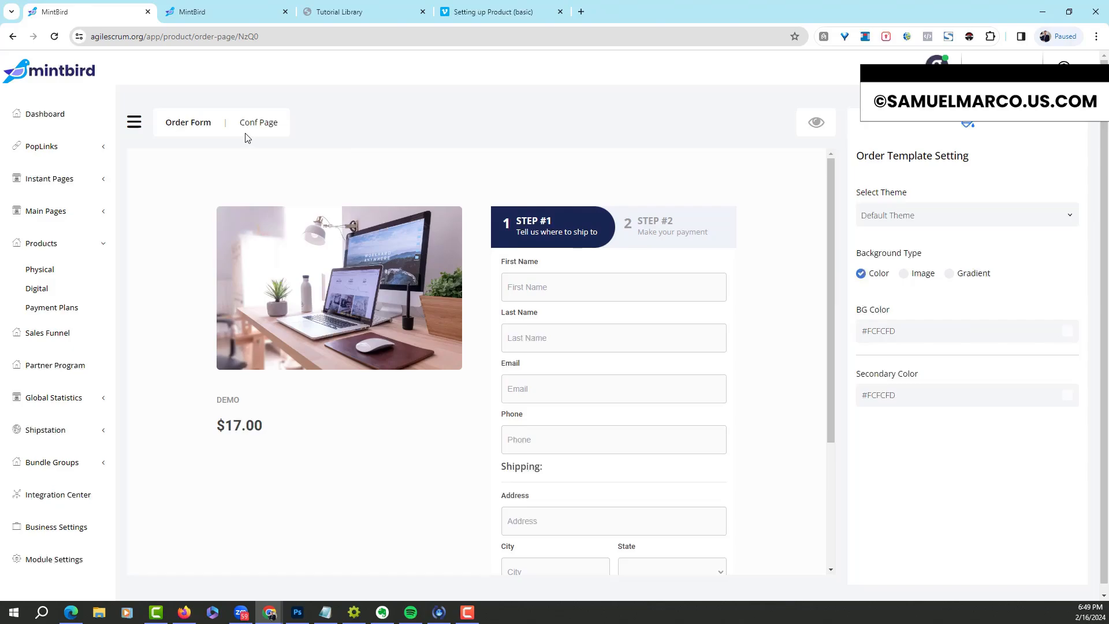
click(13, 37)
click(297, 255)
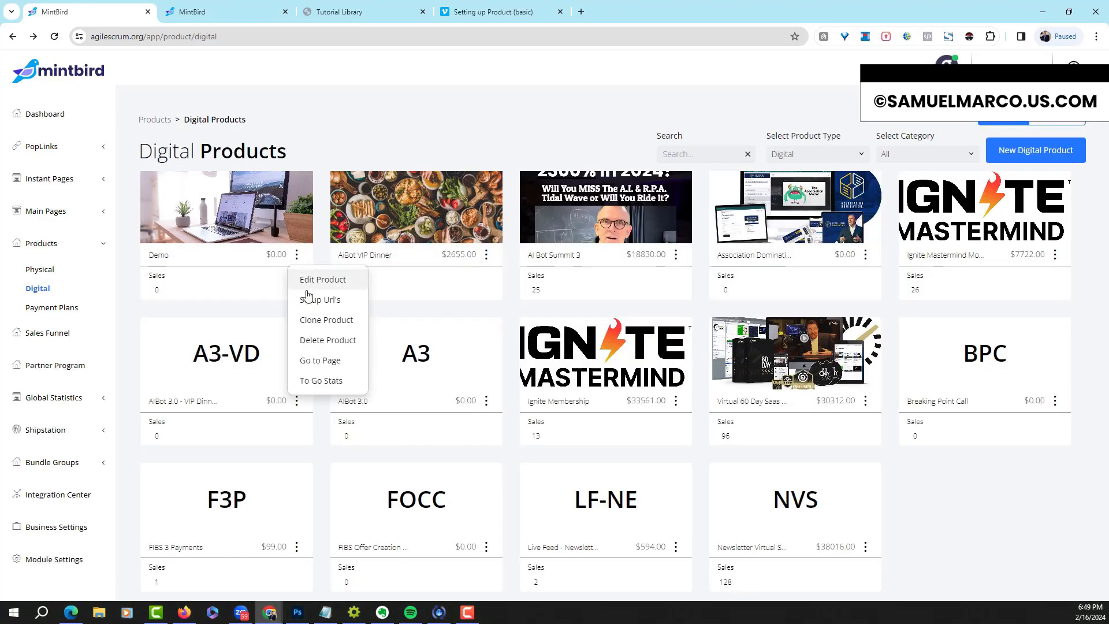
click(234, 11)
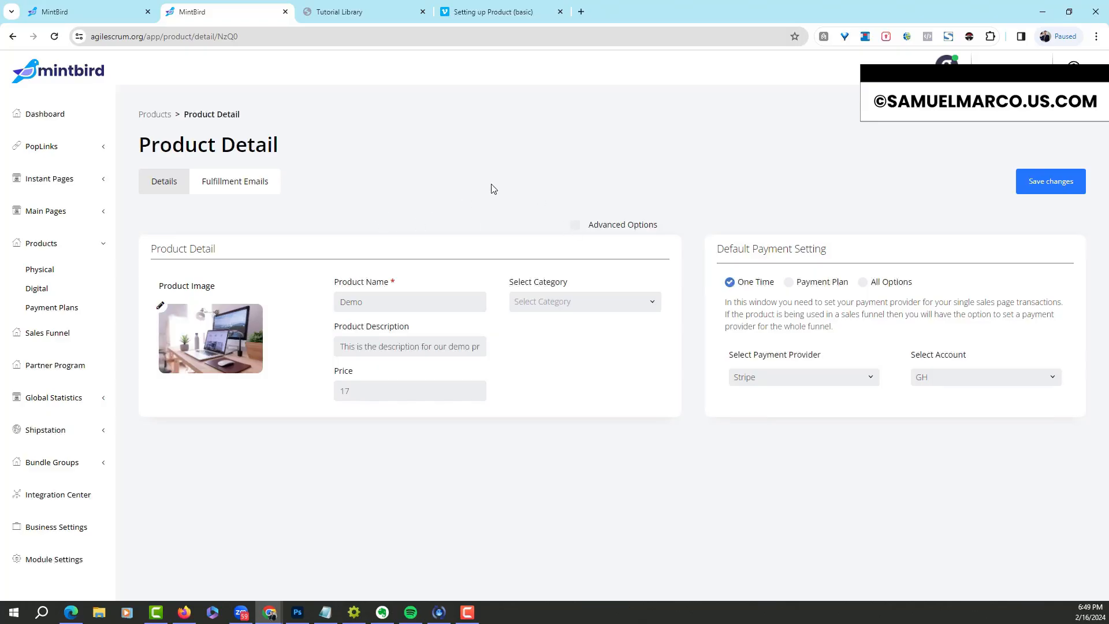
Tick Advanced Options on the Demo product detail page.
click(577, 227)
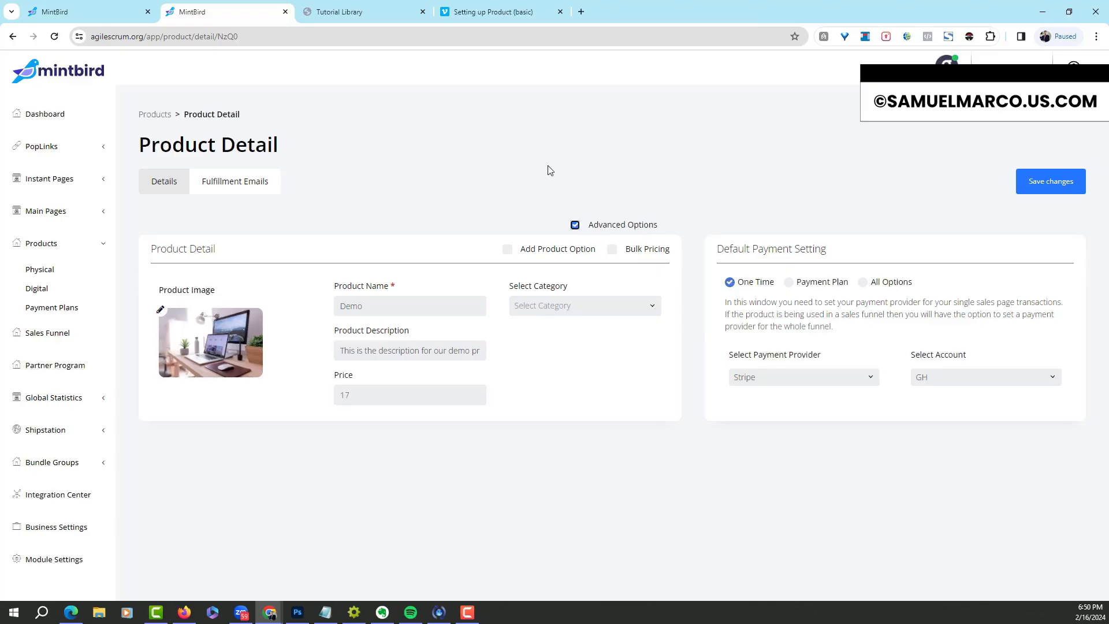
Check Add Product Option and Bulk Pricing, and set the default payment to Payment Plan.
click(508, 250)
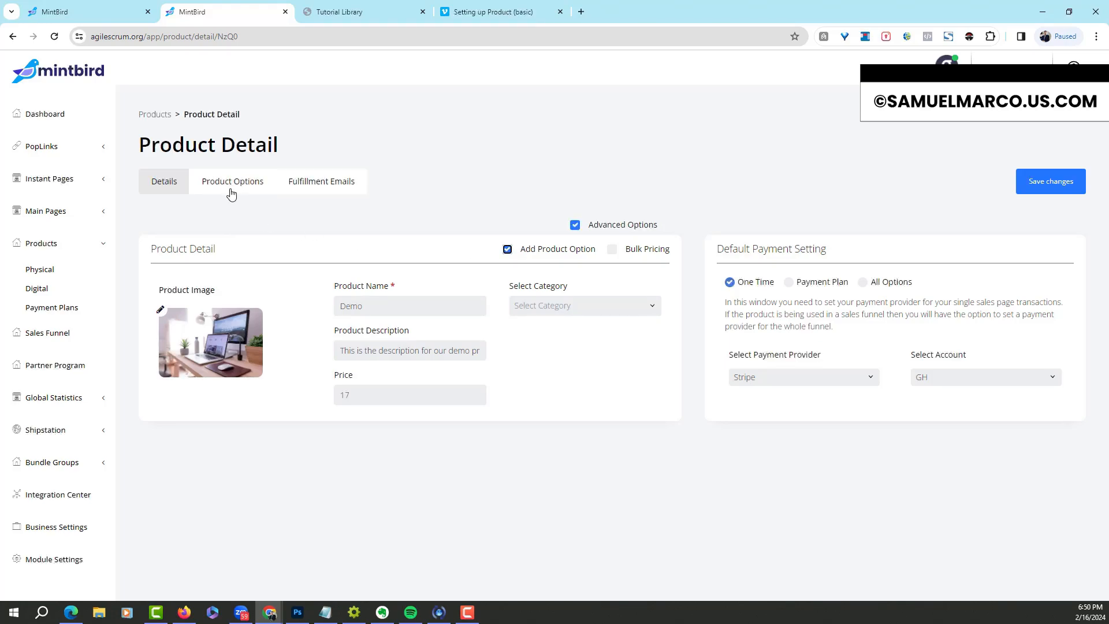
click(613, 253)
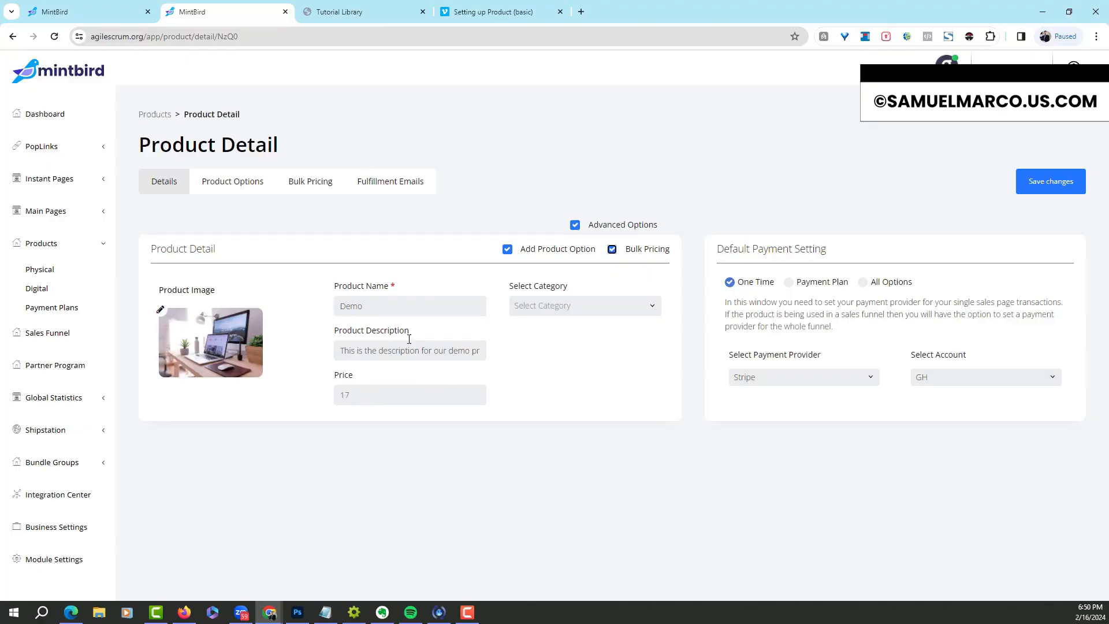
click(792, 283)
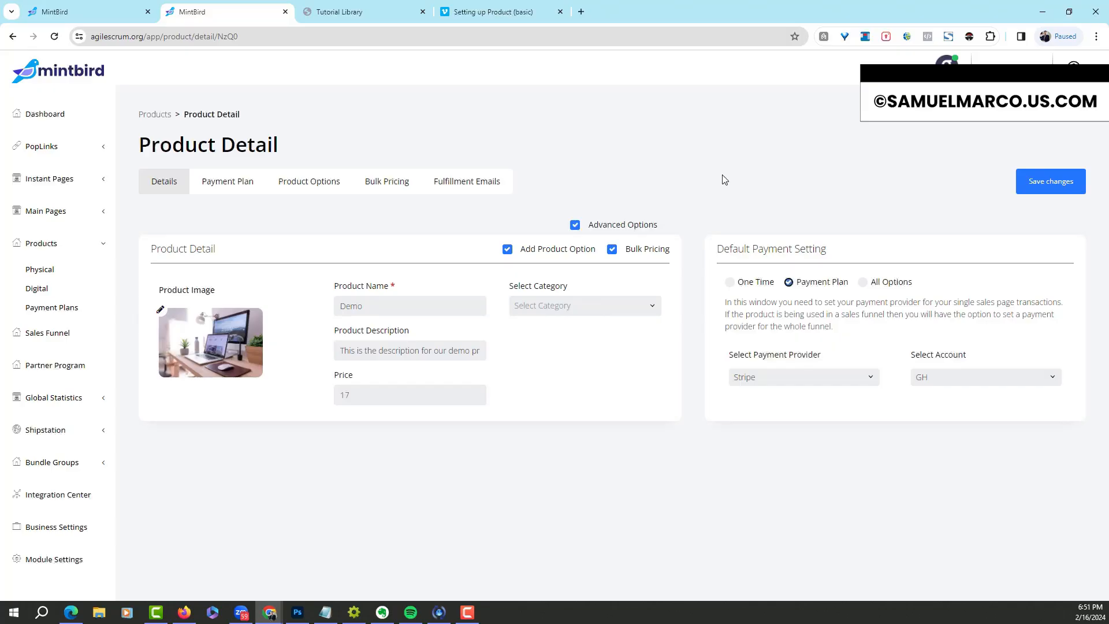
Look through Demo's new Payment Plan, Product Options and Bulk Pricing settings.
click(232, 185)
click(306, 190)
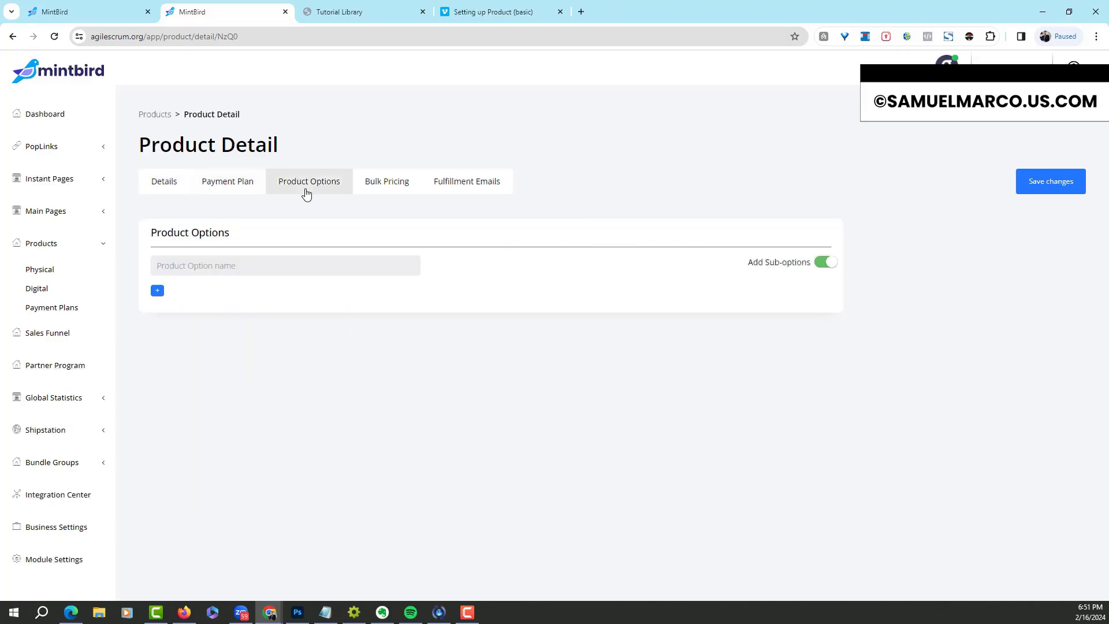
click(386, 185)
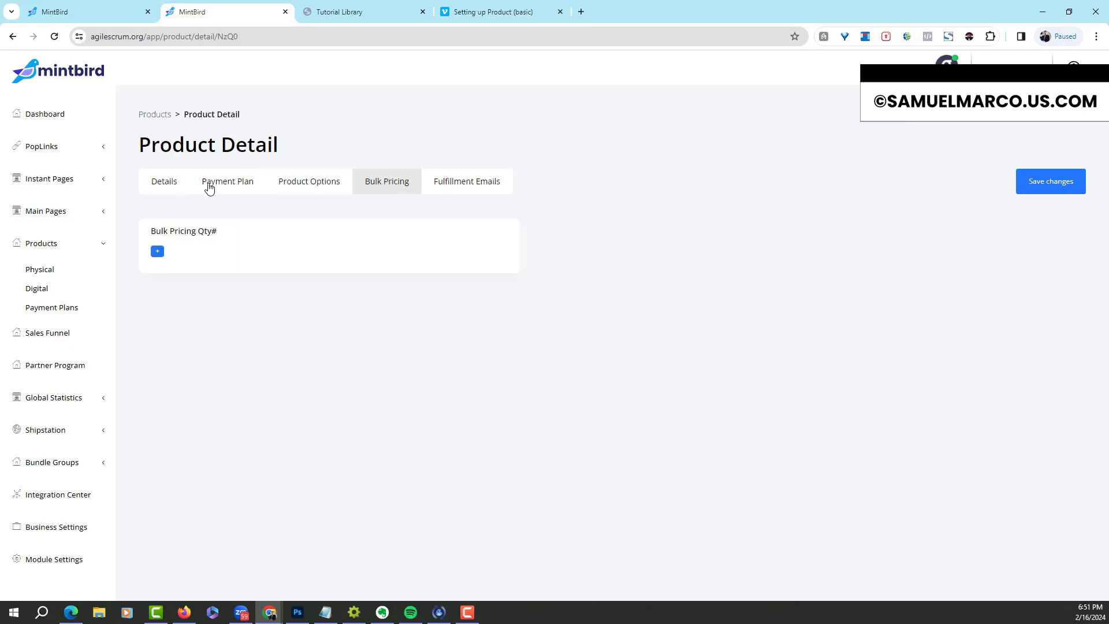
click(170, 188)
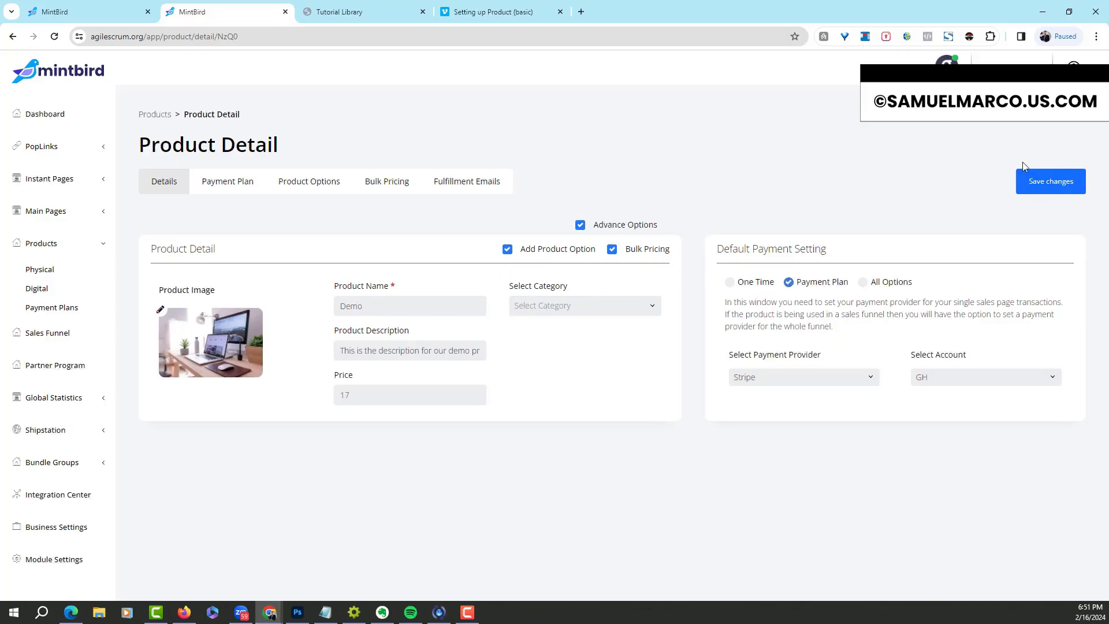
click(230, 184)
click(309, 185)
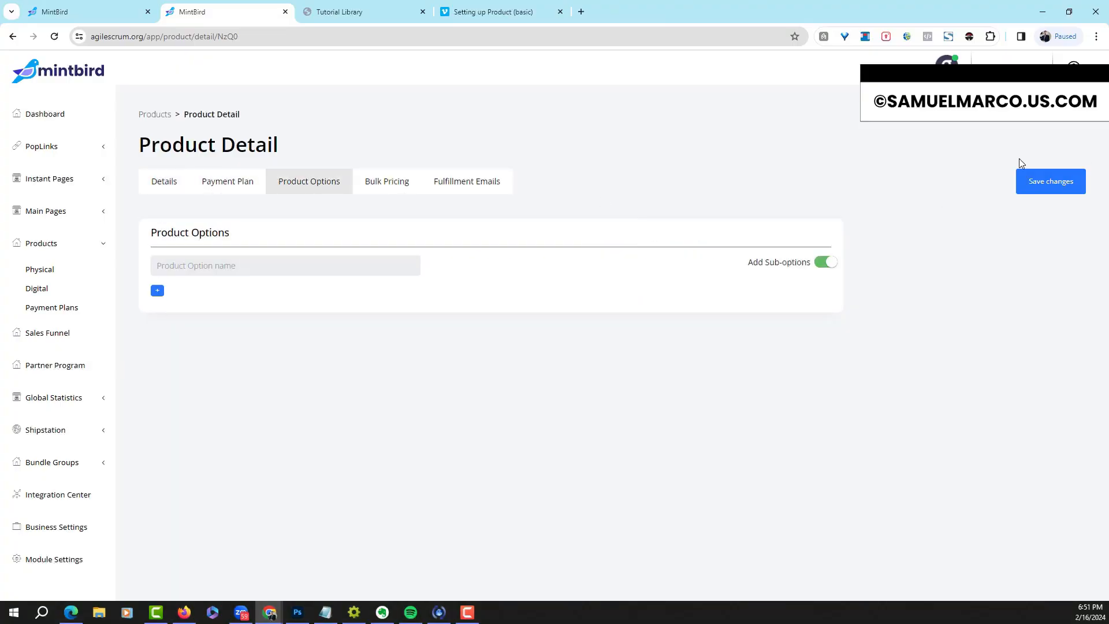
Open a live preview of the AiBot Summit 3.0 VIP ticket sales page.
click(233, 185)
click(167, 186)
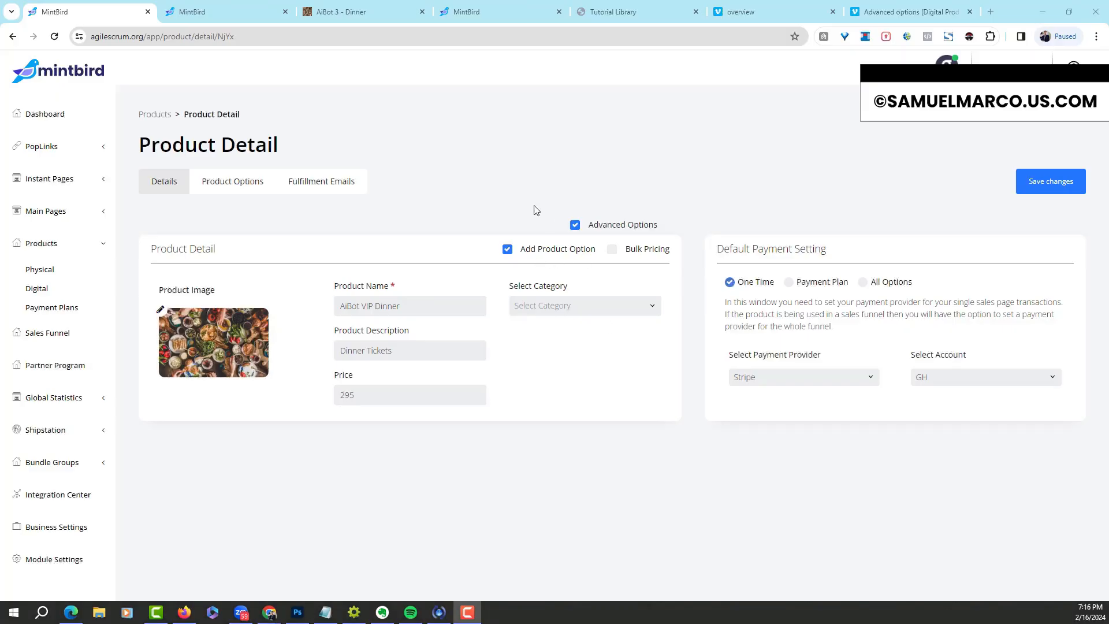
click(215, 11)
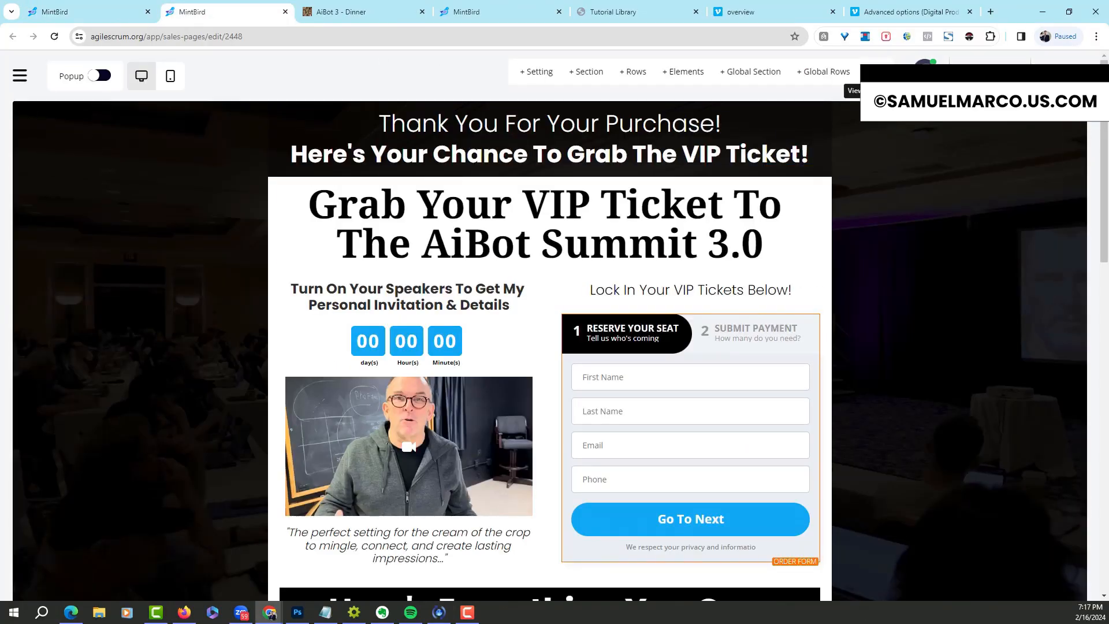
click(874, 72)
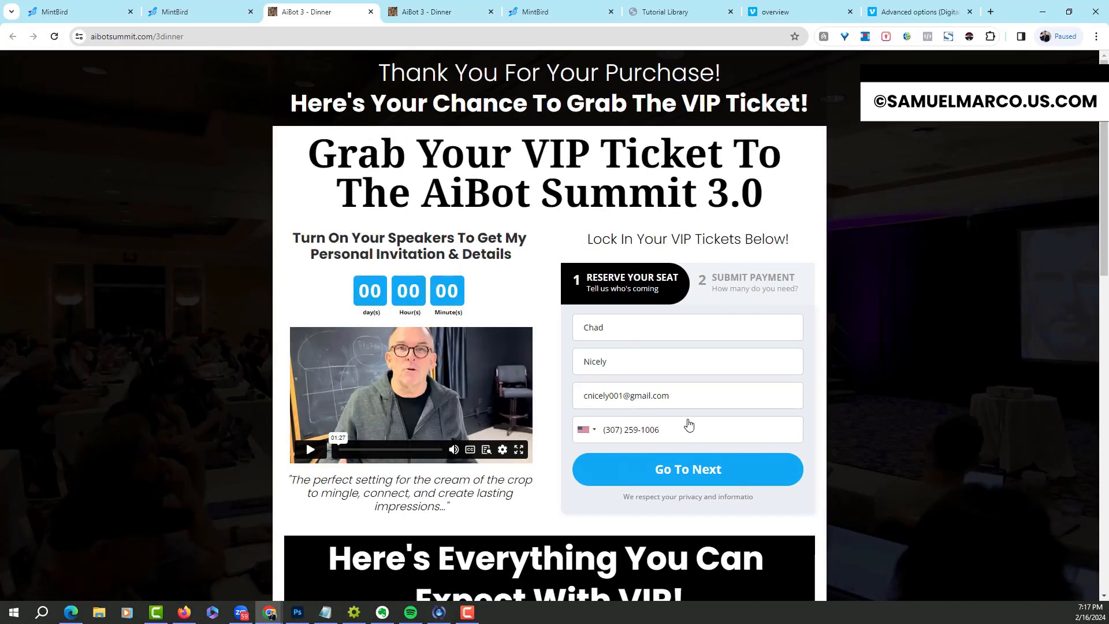
Advance the VIP dinner order form and try the 1, 2 and 3 guest add-ons.
click(679, 467)
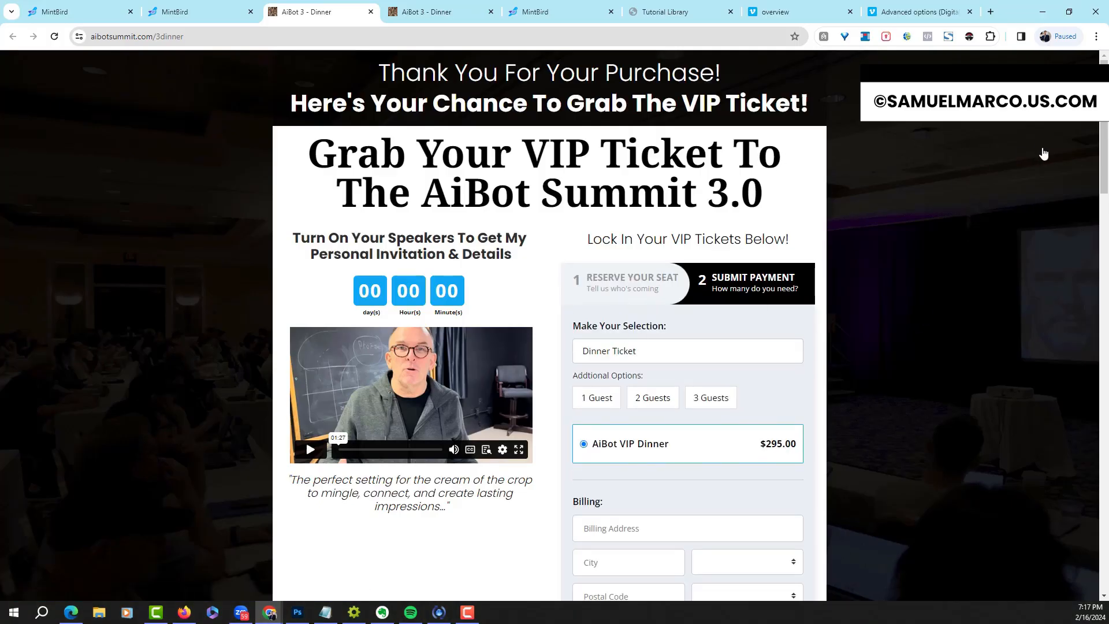
drag(1104, 79, 1104, 119)
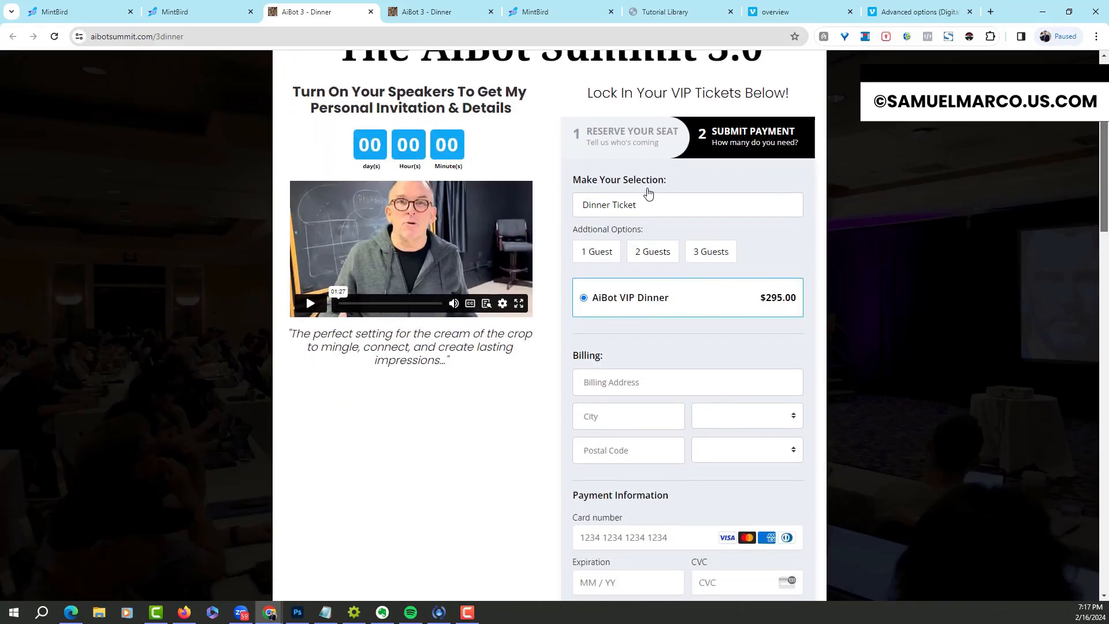
click(599, 250)
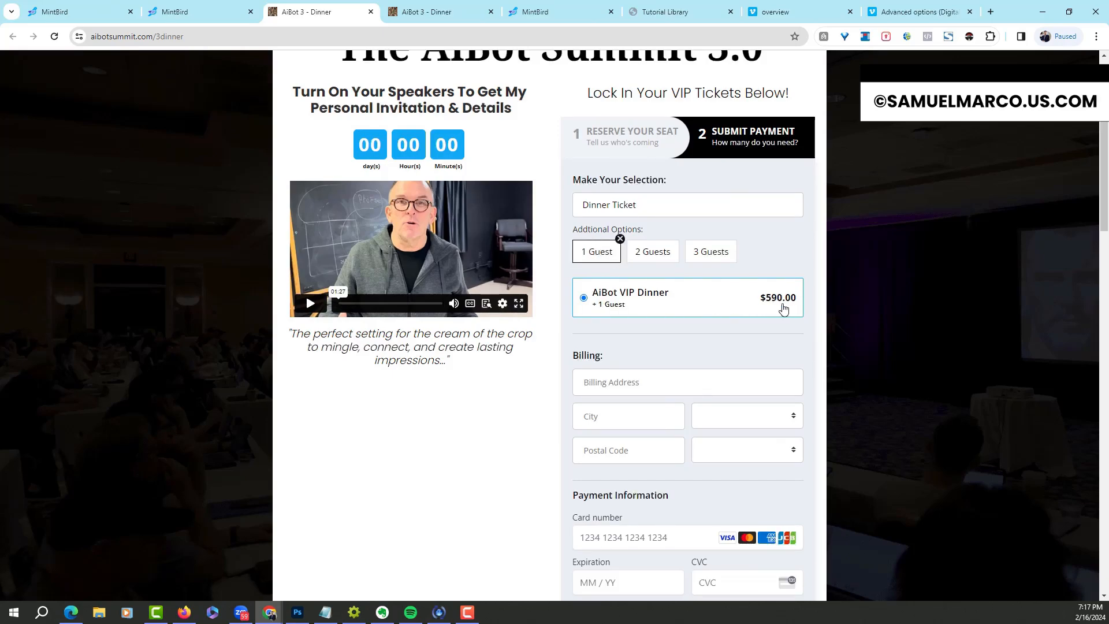
click(651, 260)
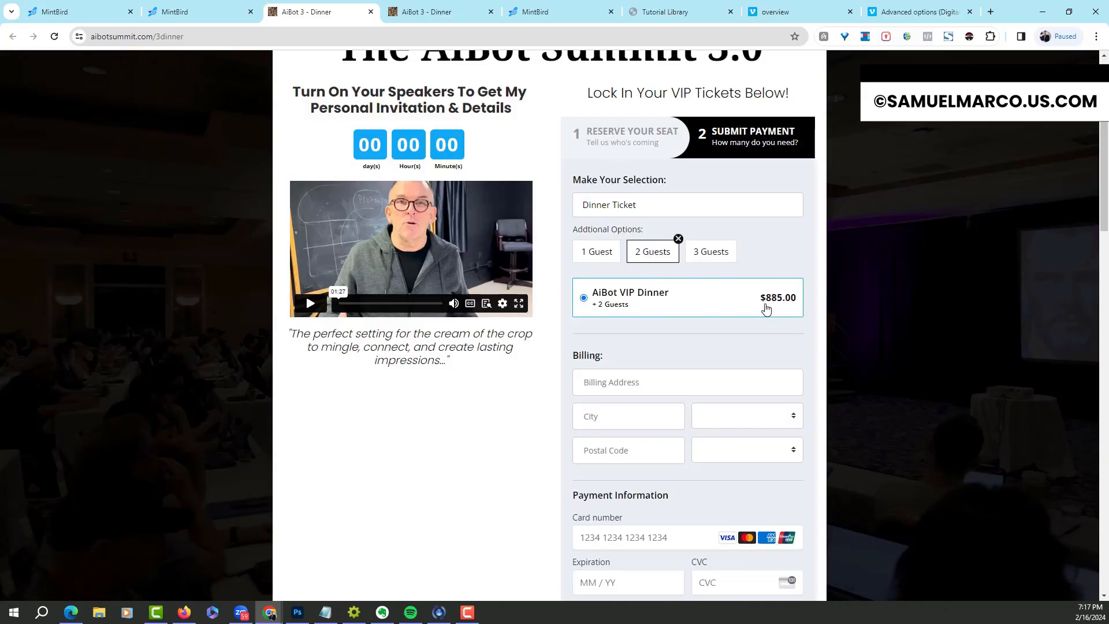
click(707, 255)
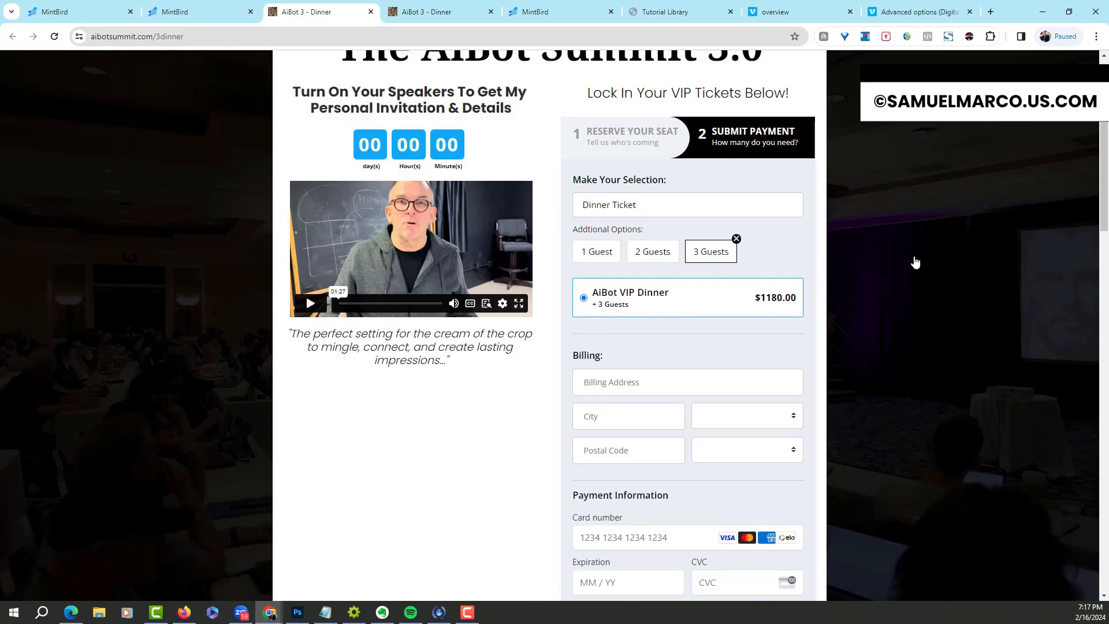
click(616, 252)
click(651, 251)
click(719, 253)
click(736, 240)
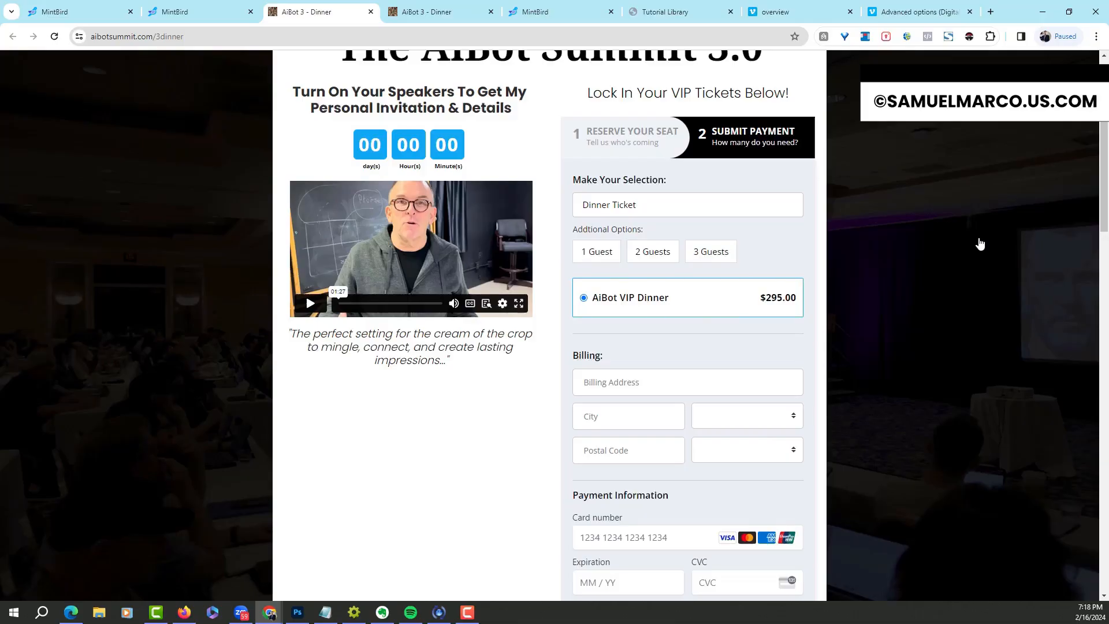
Cycle through the guest options again, remove the add-on to restore $295.00, and return to the editor.
click(602, 251)
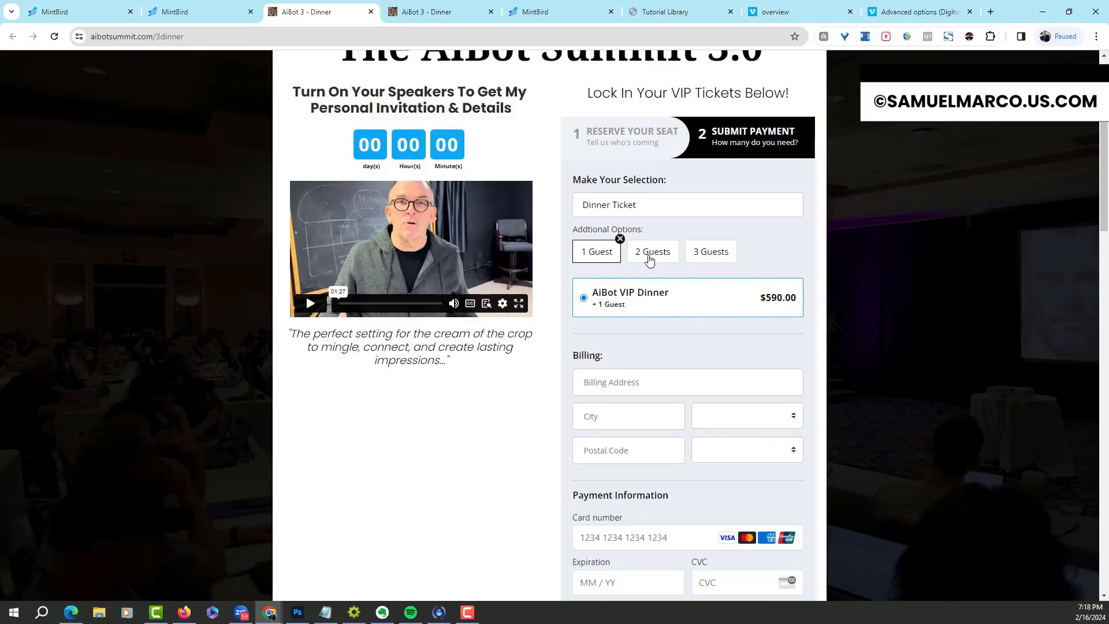
click(649, 255)
click(713, 258)
click(600, 252)
click(621, 242)
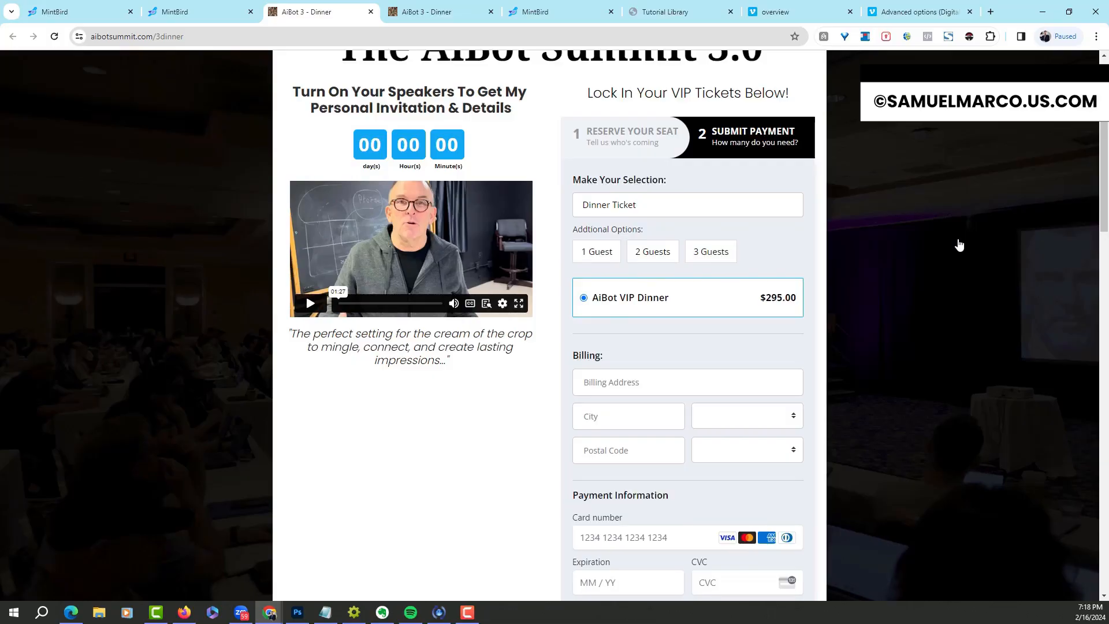
click(197, 6)
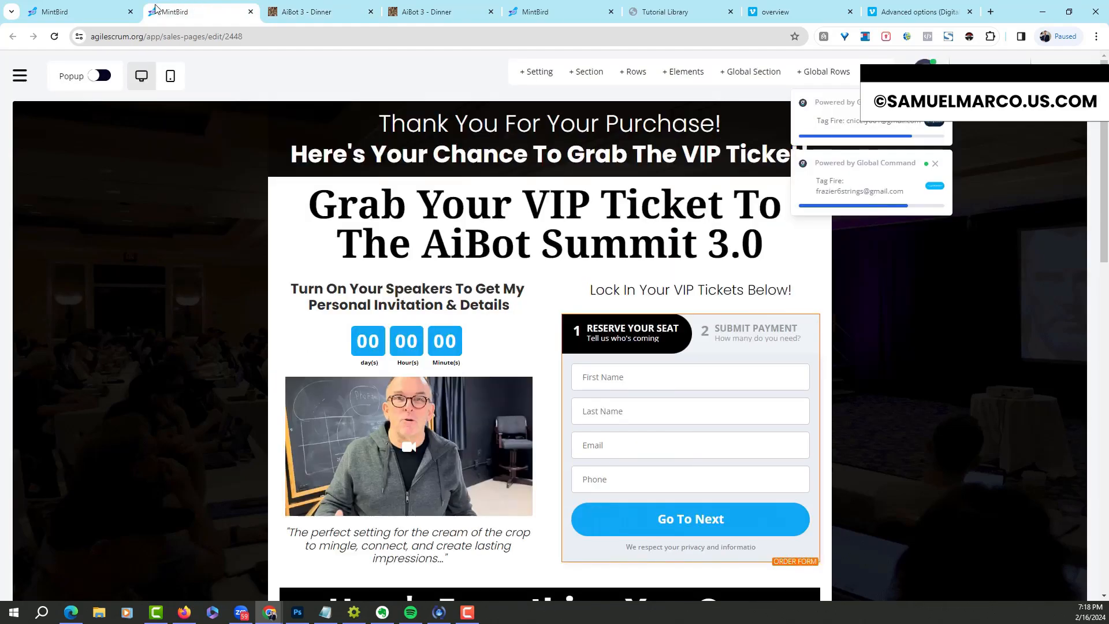
Open the Demo product for editing and enable product options with sub-options off.
click(70, 11)
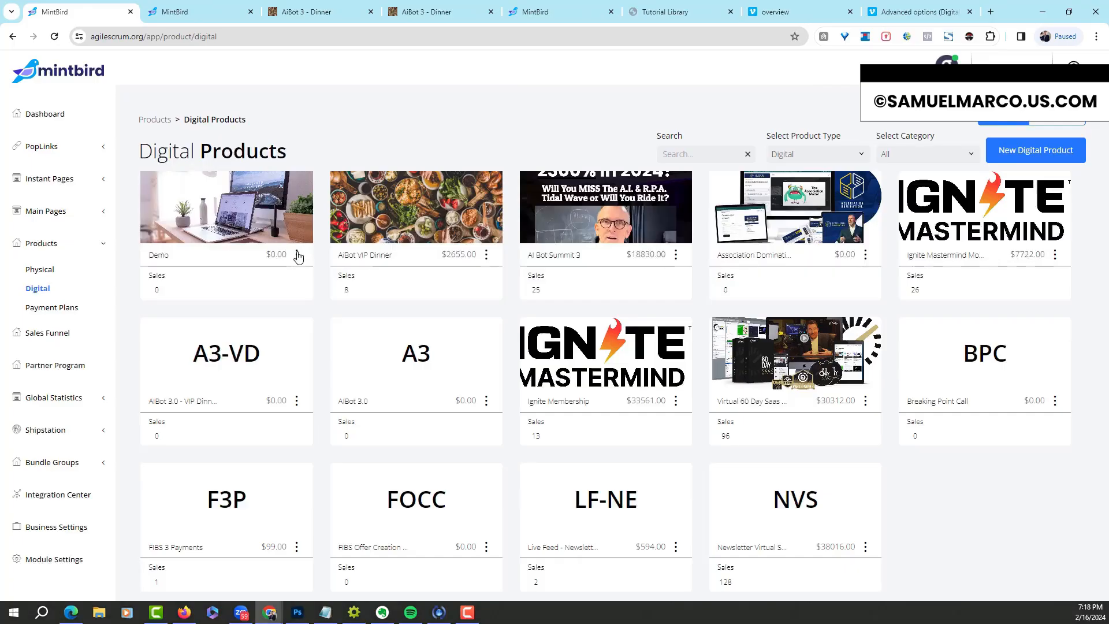
click(297, 255)
click(321, 279)
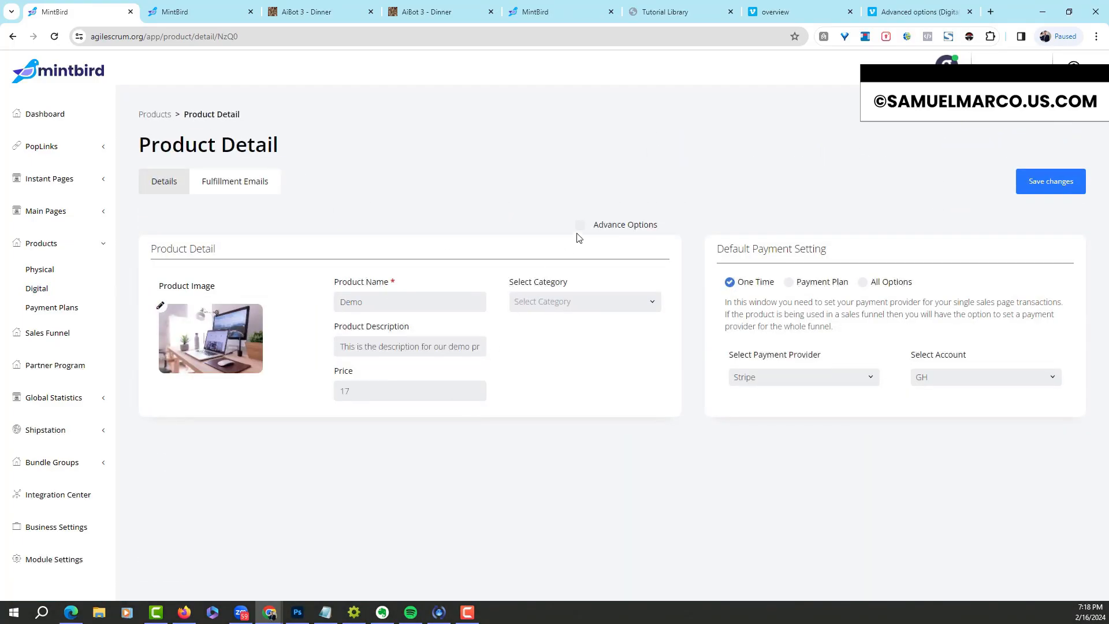
click(581, 226)
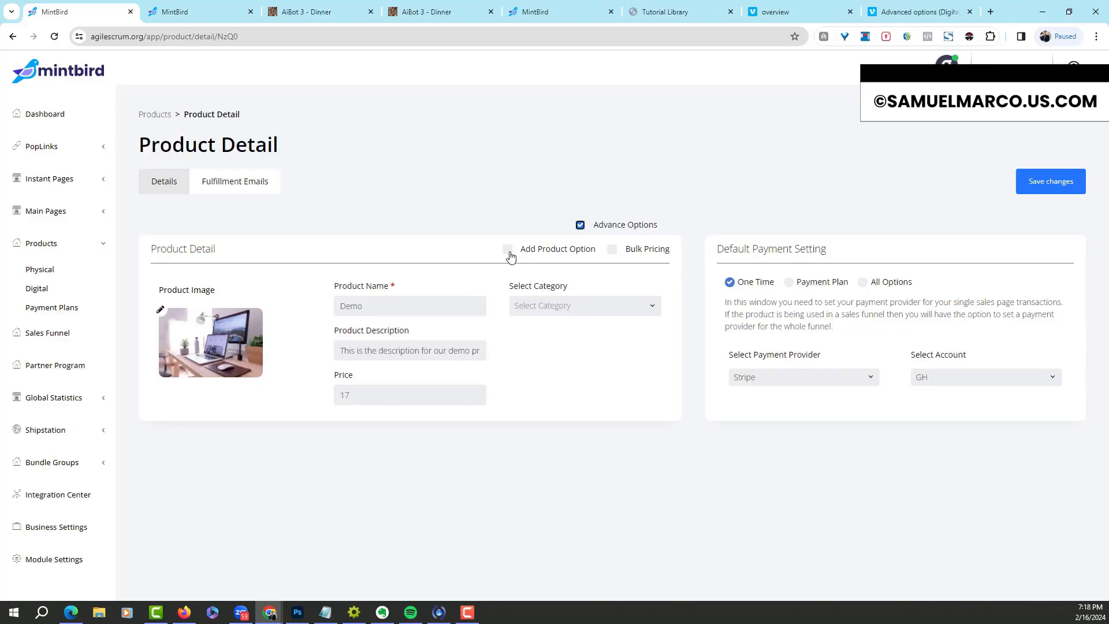
click(508, 252)
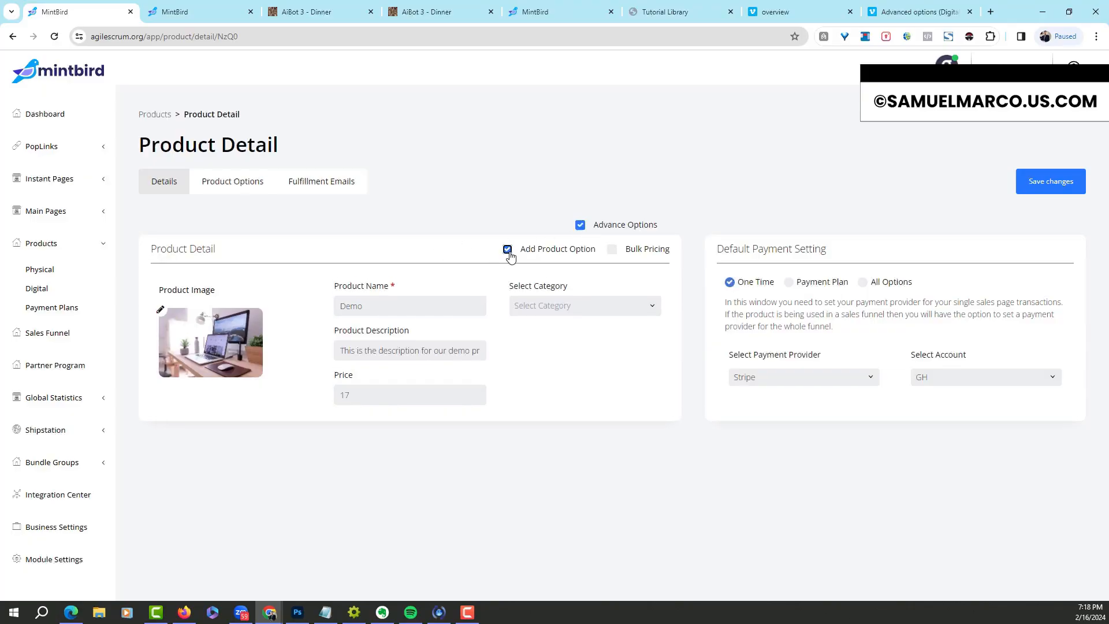
click(243, 185)
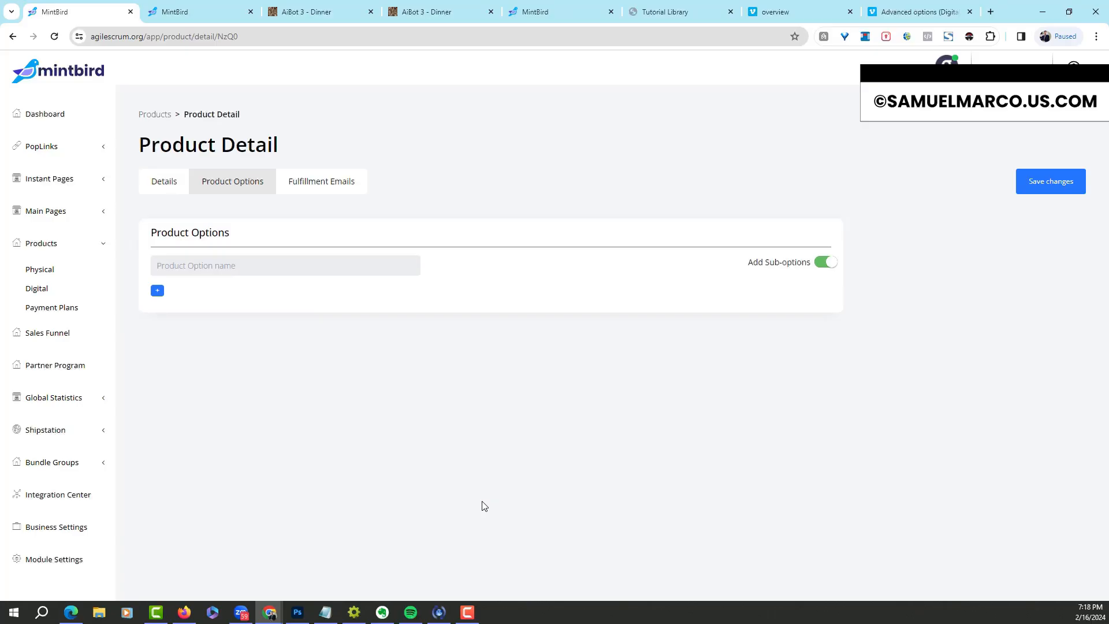
click(825, 267)
Add Live Ticket and Virtual Ticket as the product's ticket options.
text(Choose your ticket type)
click(158, 292)
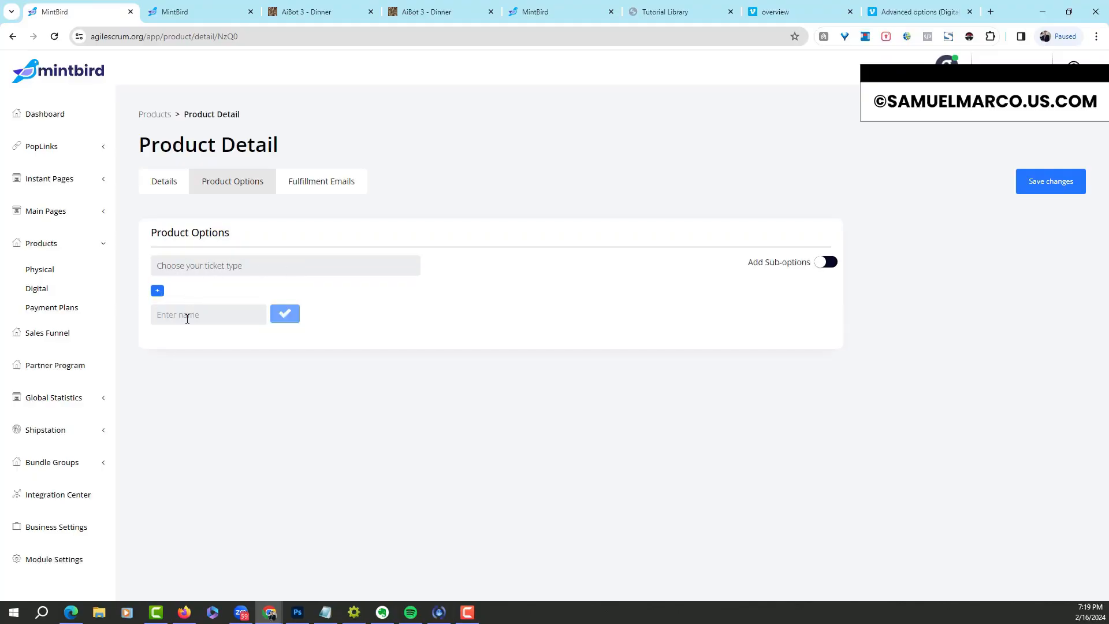
text(Liv)
click(291, 322)
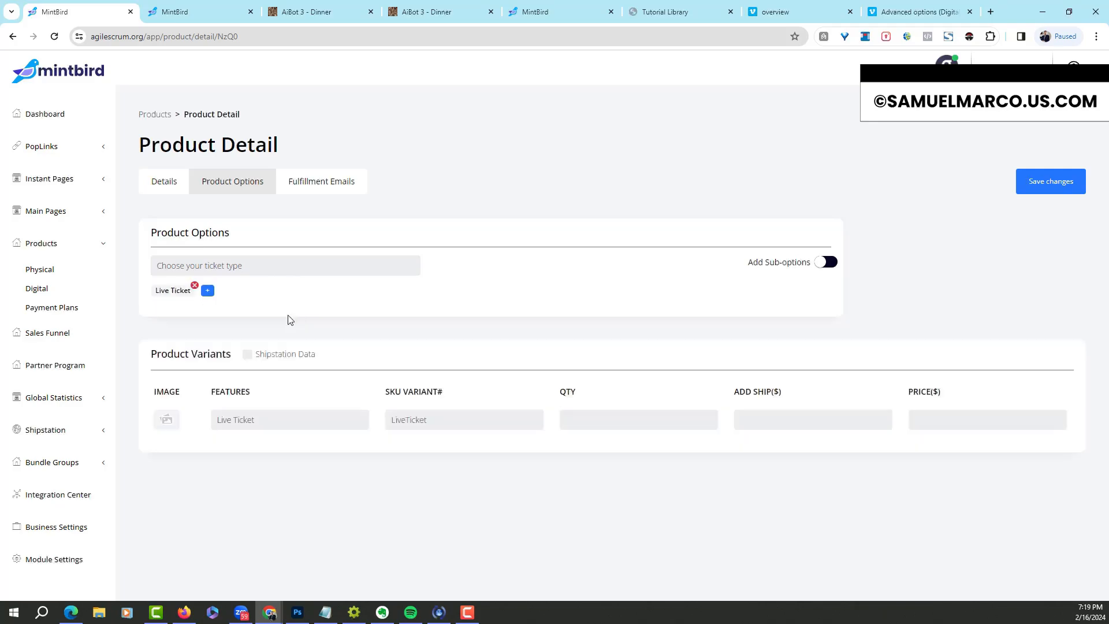
click(208, 292)
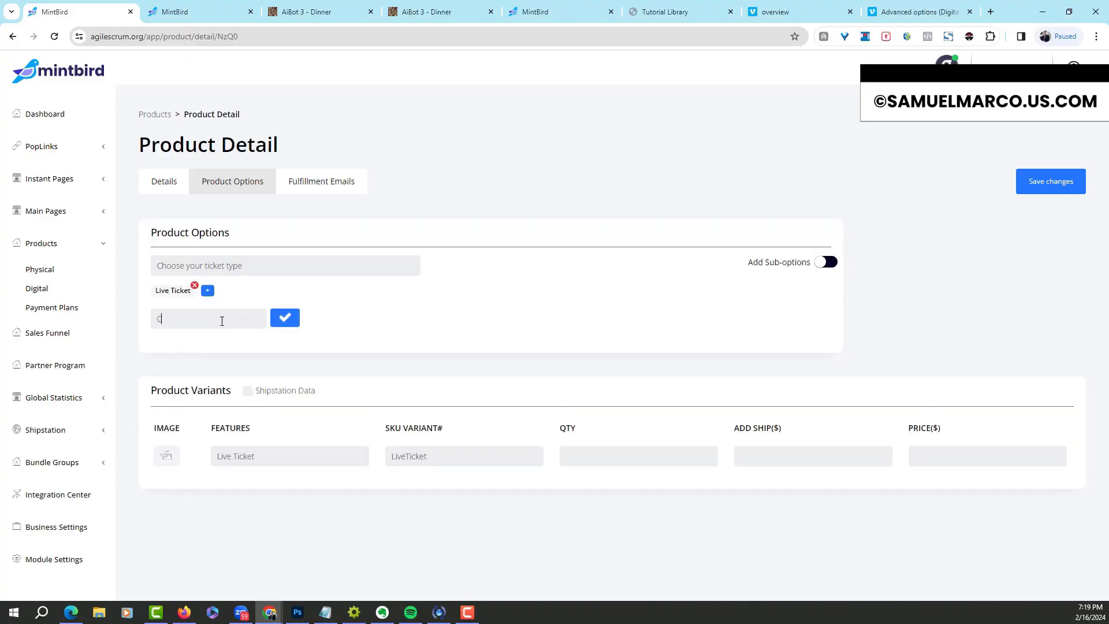
text(Virtual Ticket)
click(293, 320)
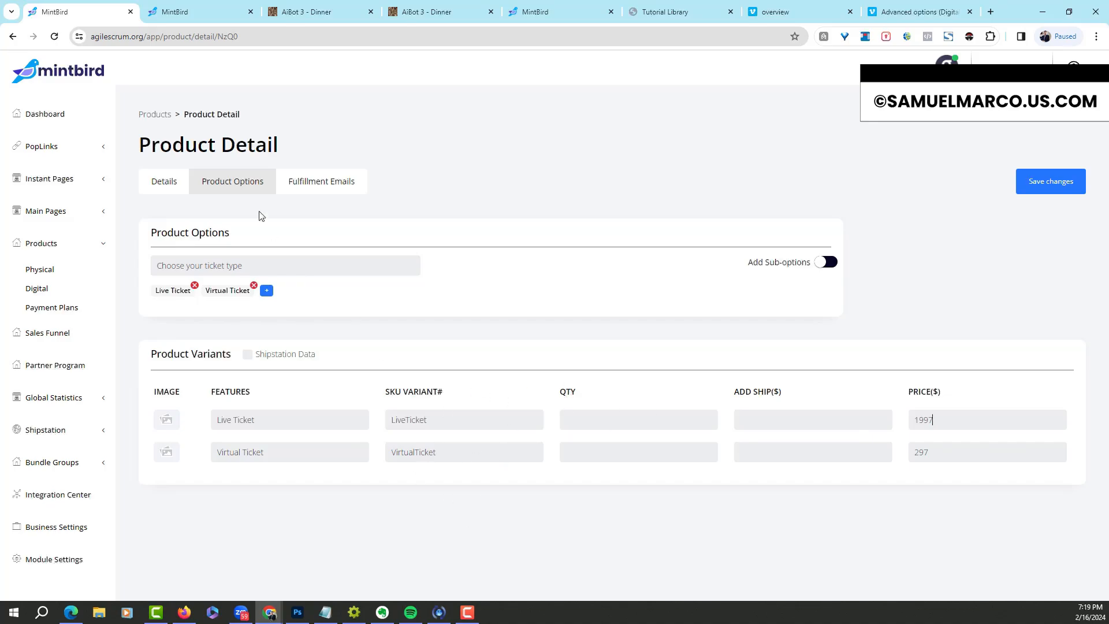
Check the AiBot Summit checkout for reference, then enable sub-options for the ticket types.
click(310, 15)
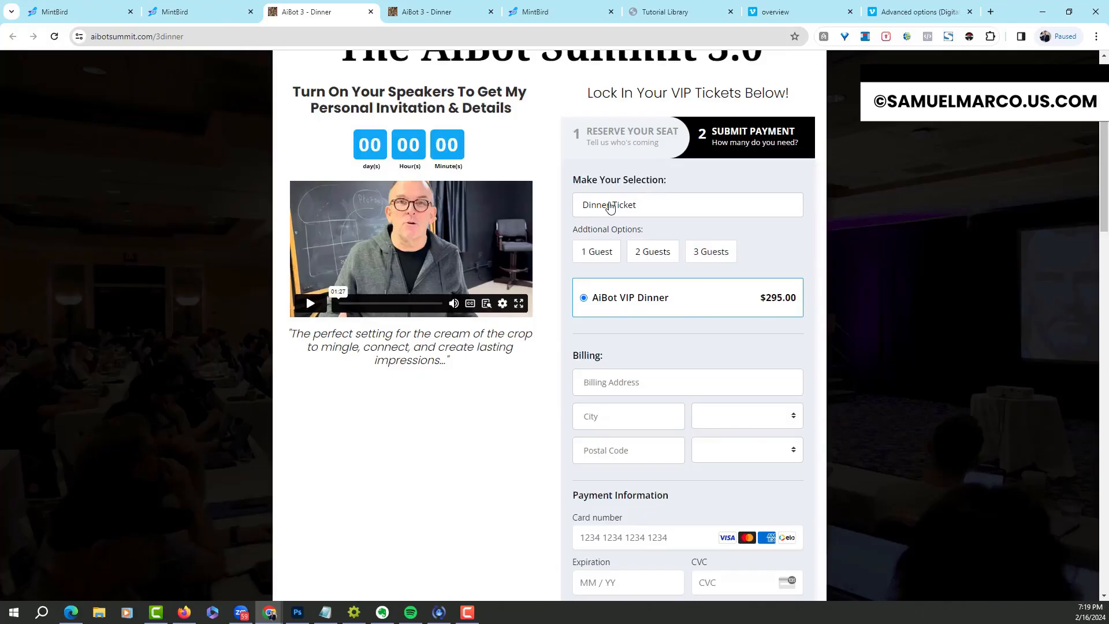
click(77, 14)
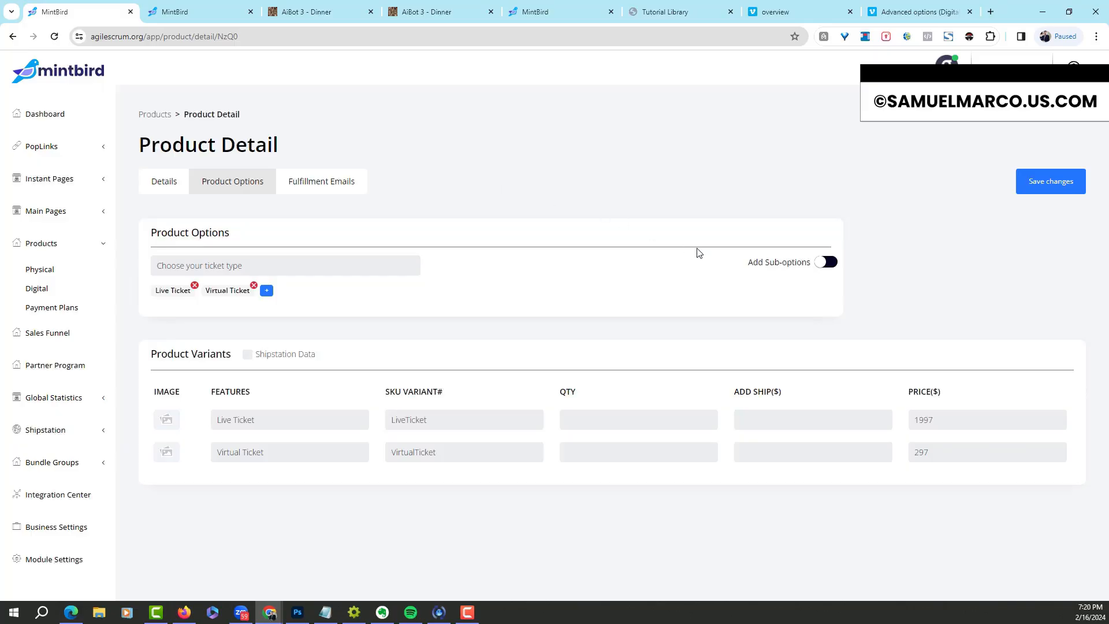
click(820, 268)
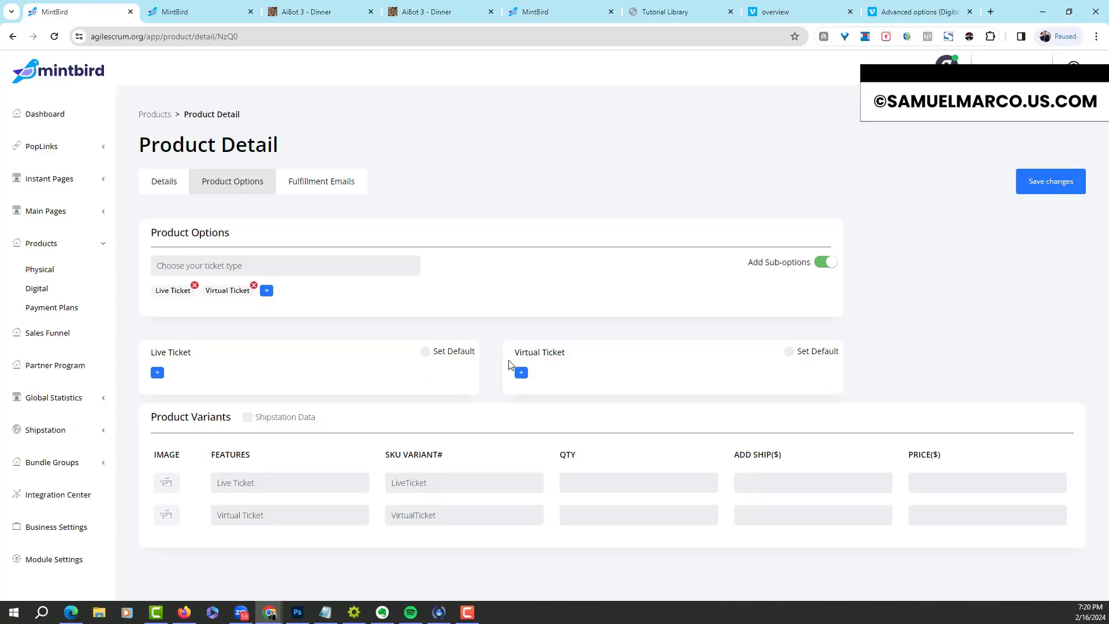
Make Live Ticket the default and add its 1 guest, 2 guest and 3 guest sub-options.
click(425, 352)
click(157, 372)
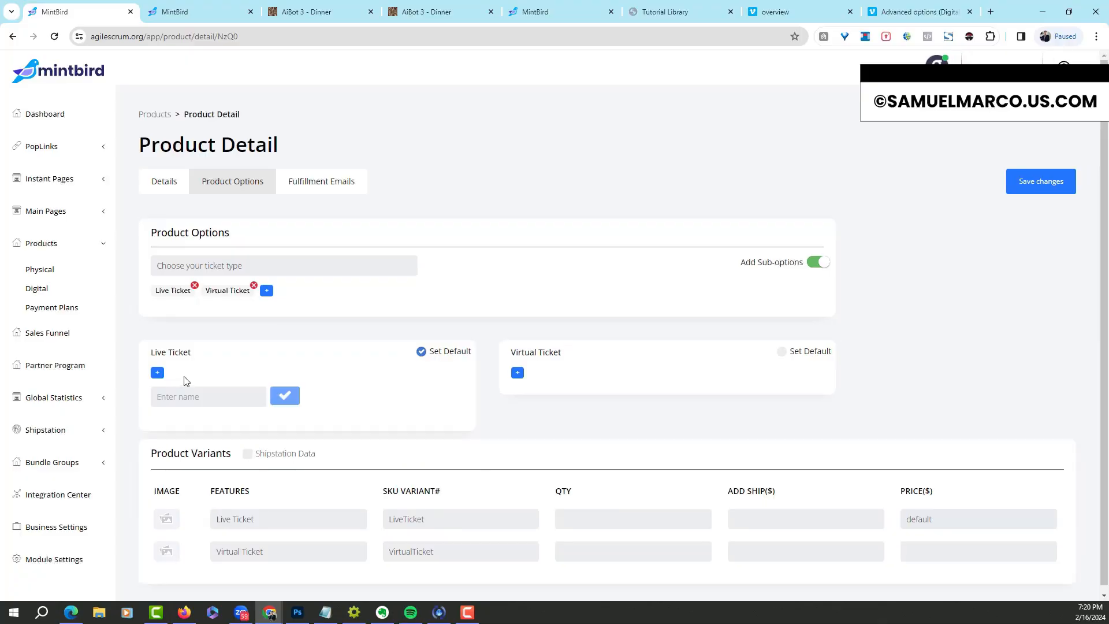
text(1 guest)
click(285, 396)
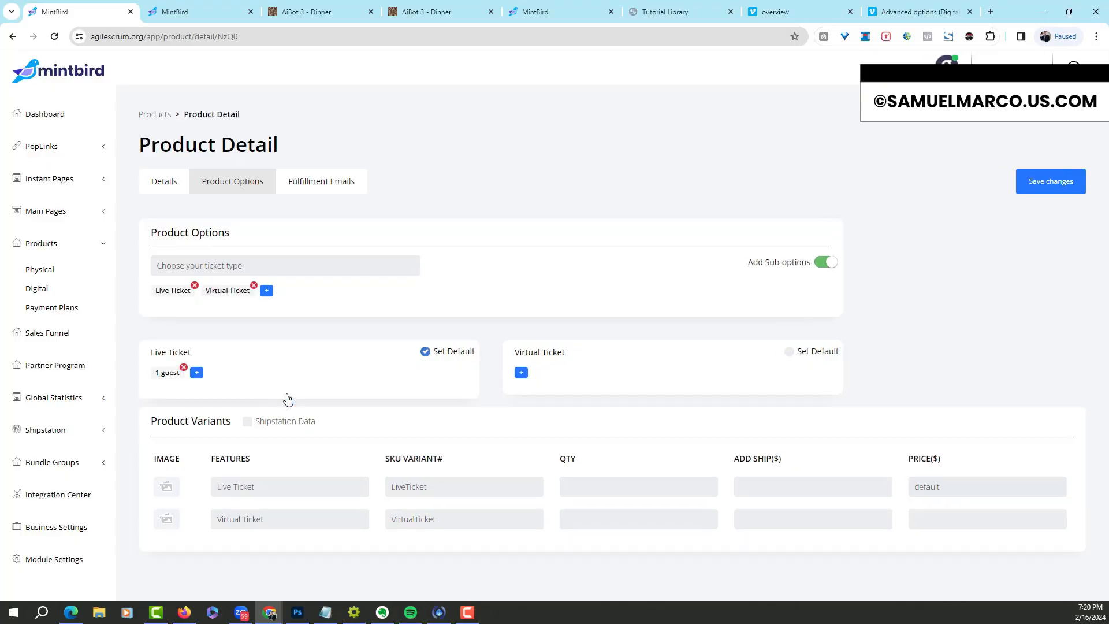
click(196, 372)
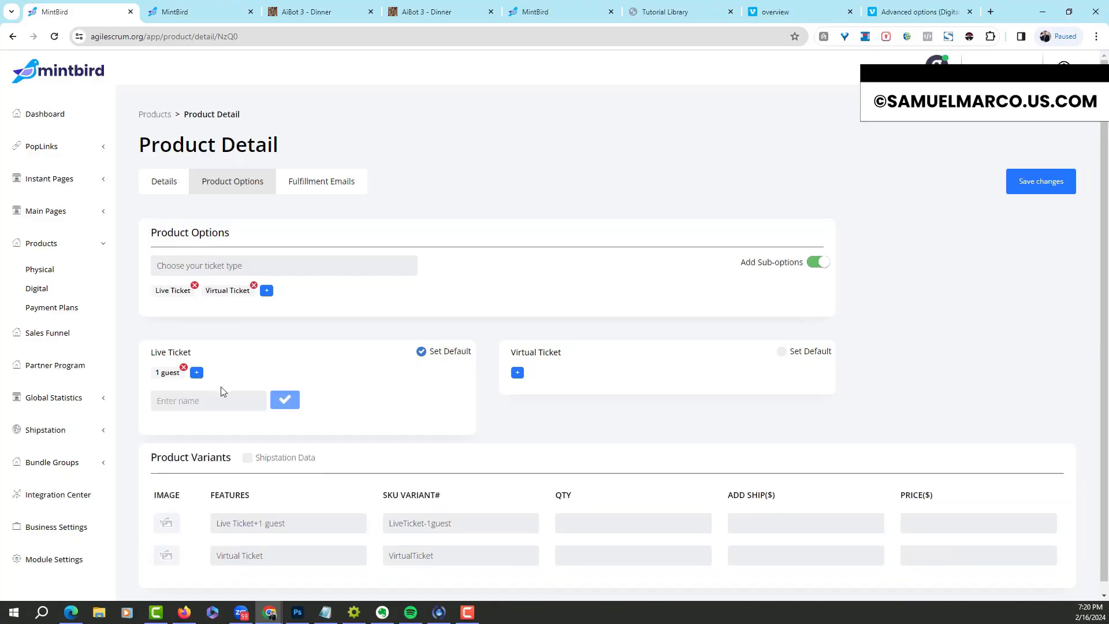
text(2 guest)
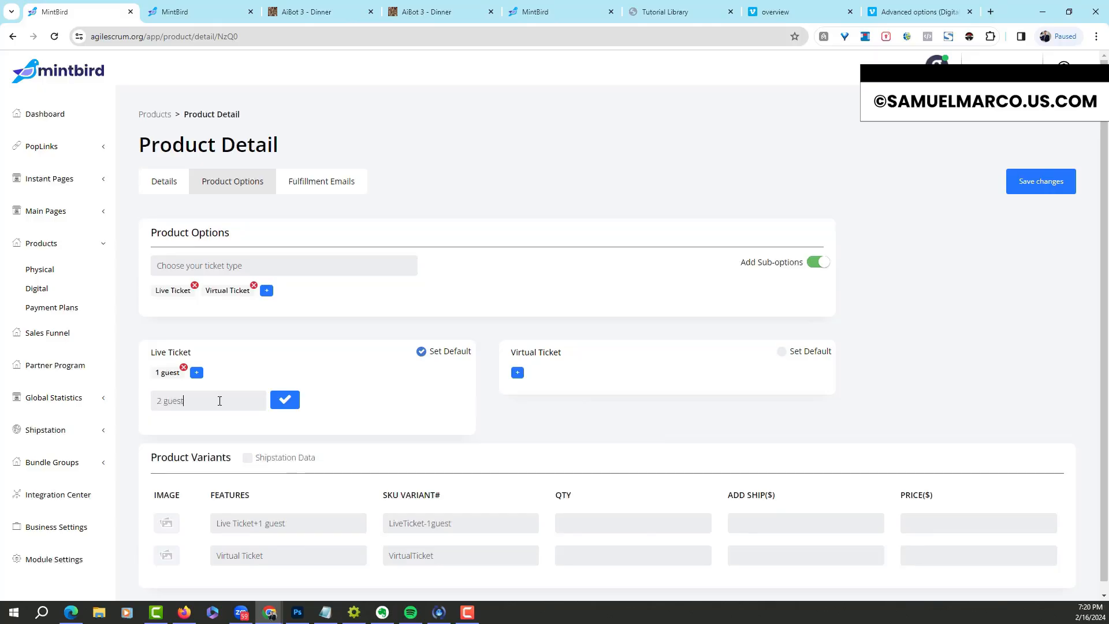
click(284, 400)
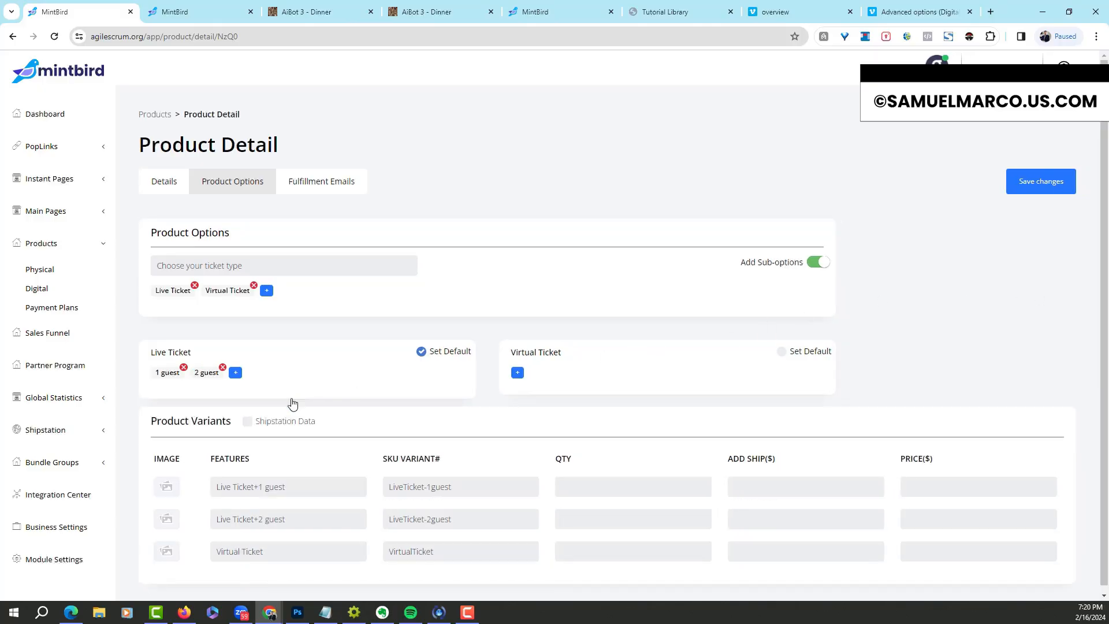
click(234, 373)
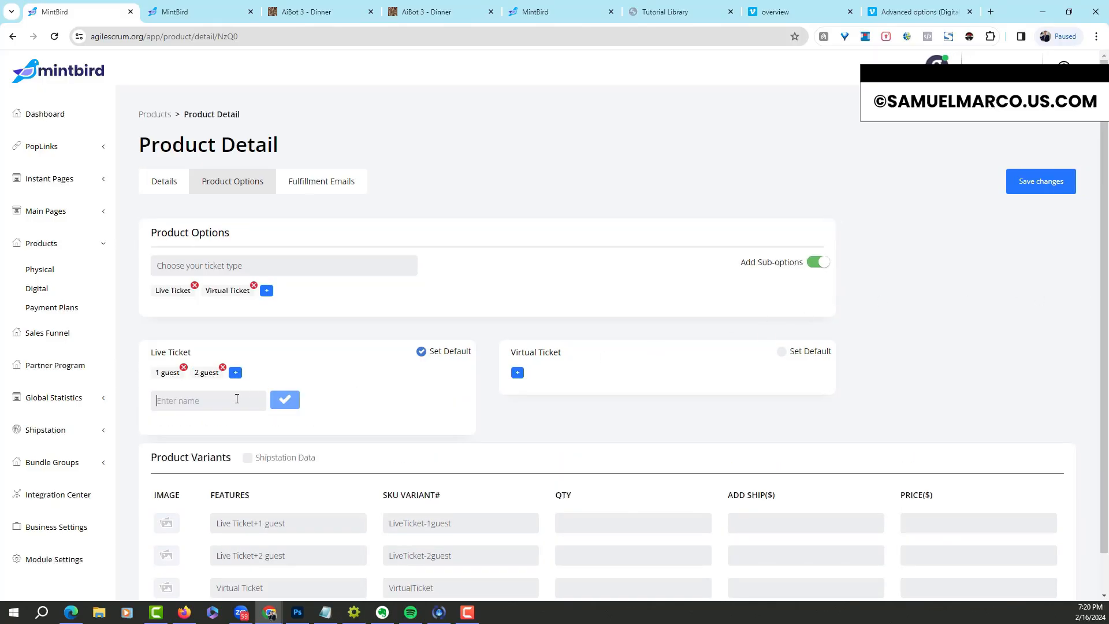
text(3 guest)
click(285, 399)
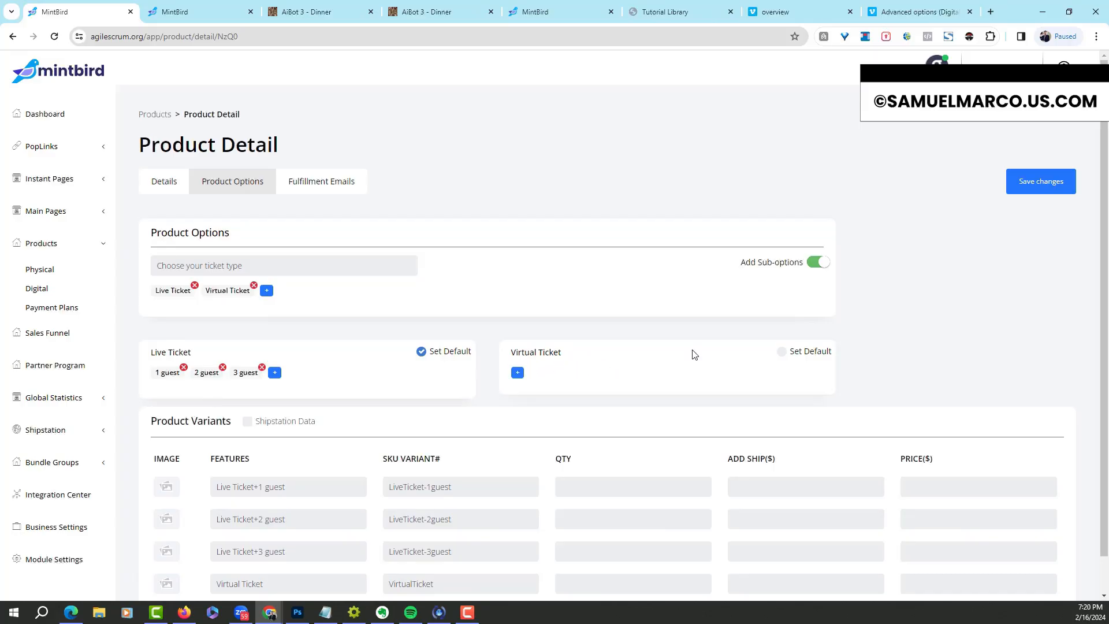
Enter variant prices 4000, 6000, 8000 and 297, then save the changes.
scroll(1105, 236, down, 1)
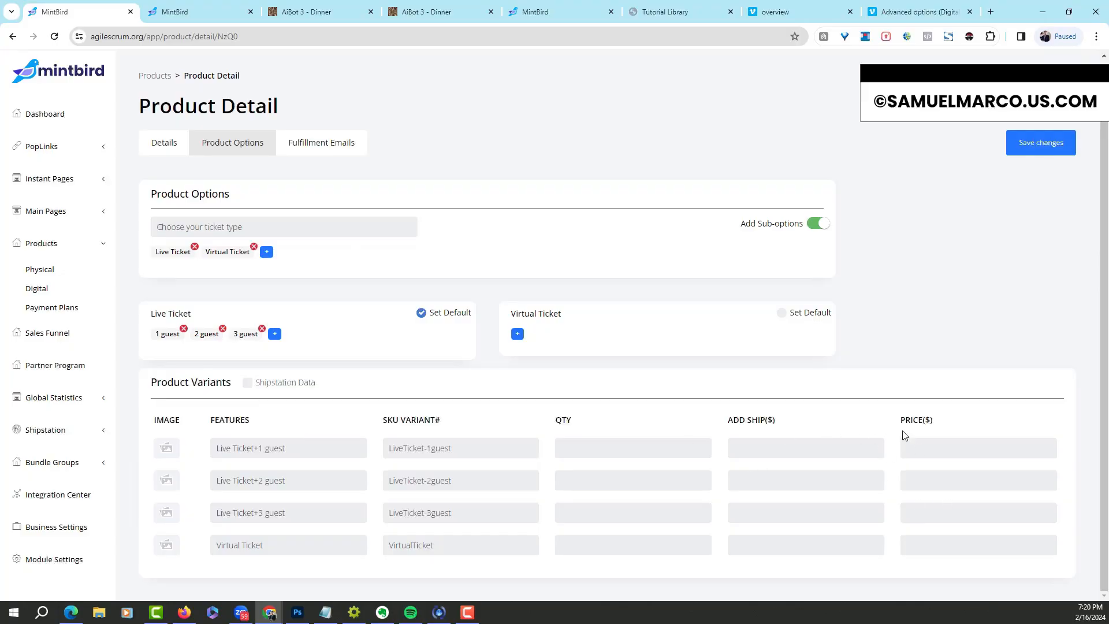
click(936, 552)
text(000)
click(1040, 144)
Open the Sales Pages list and the Demo Test page's action menu.
click(98, 209)
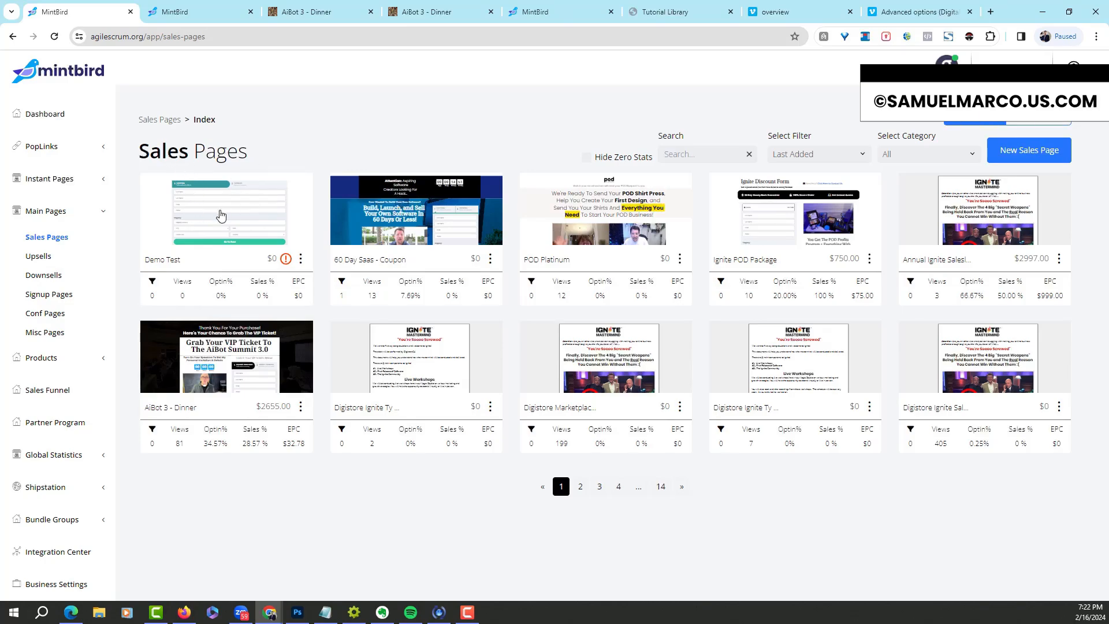
mouse_move(286, 260)
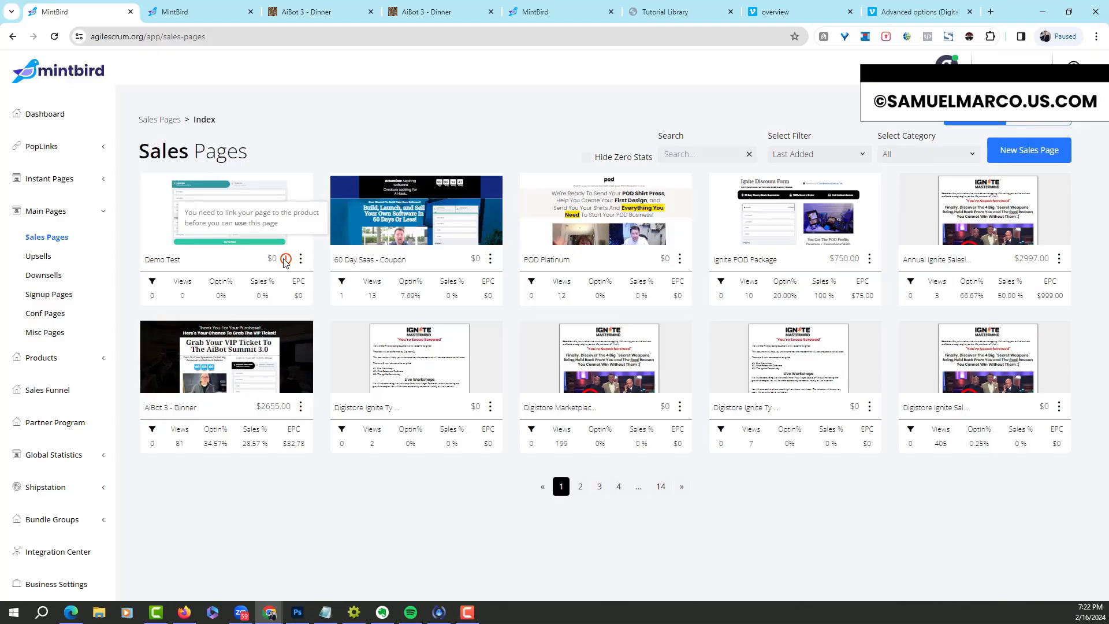
click(301, 259)
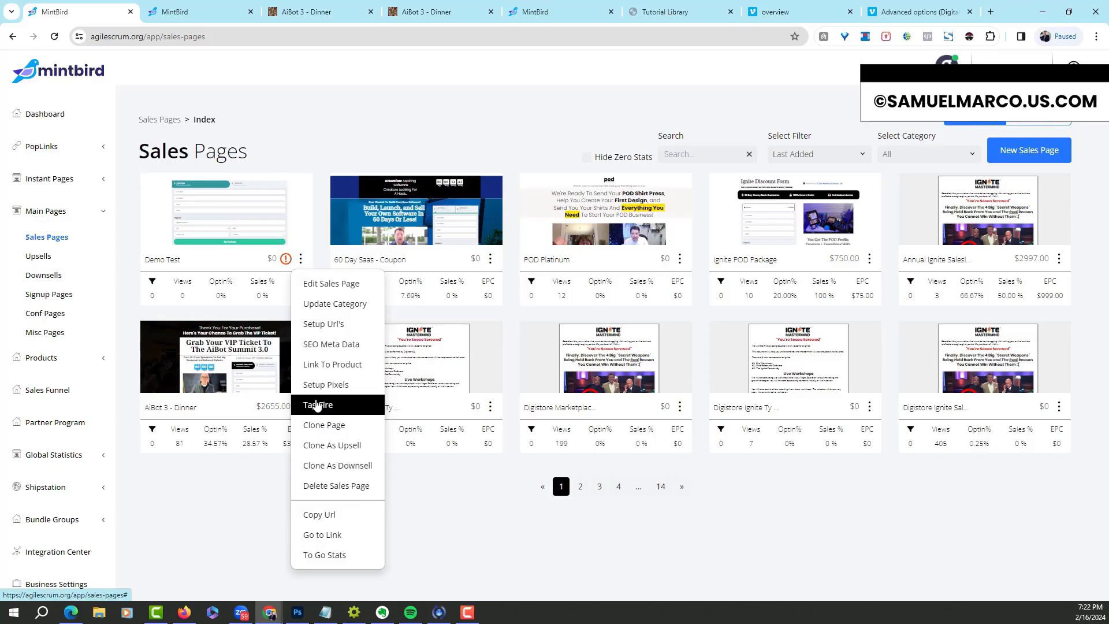
Link the Demo Test sales page to the Demo – $17.00 product.
click(320, 364)
click(584, 324)
click(467, 346)
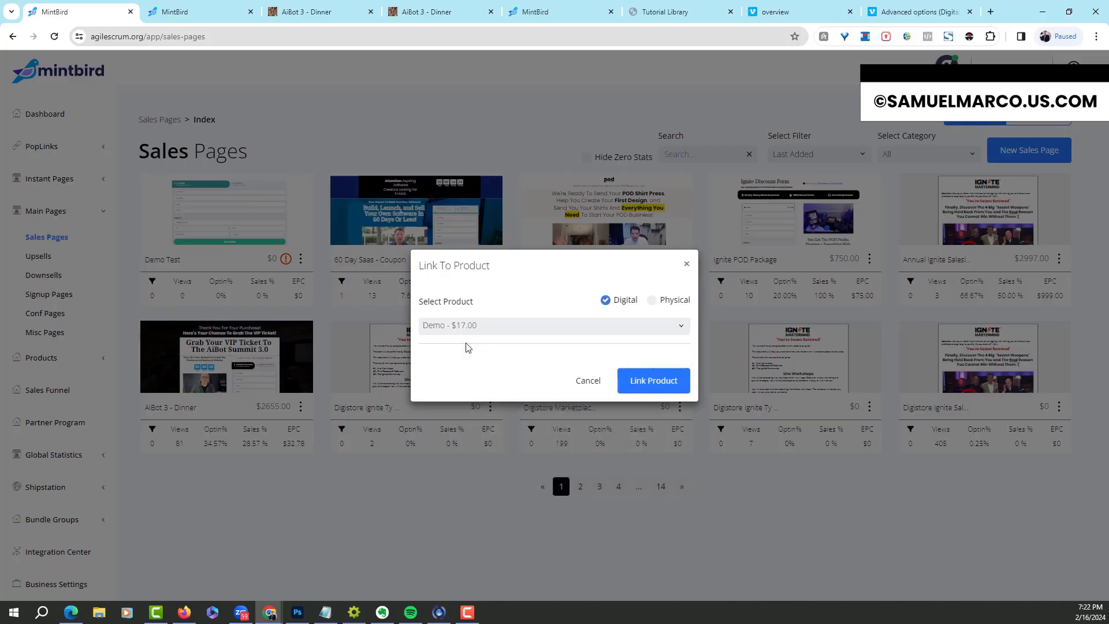
click(656, 380)
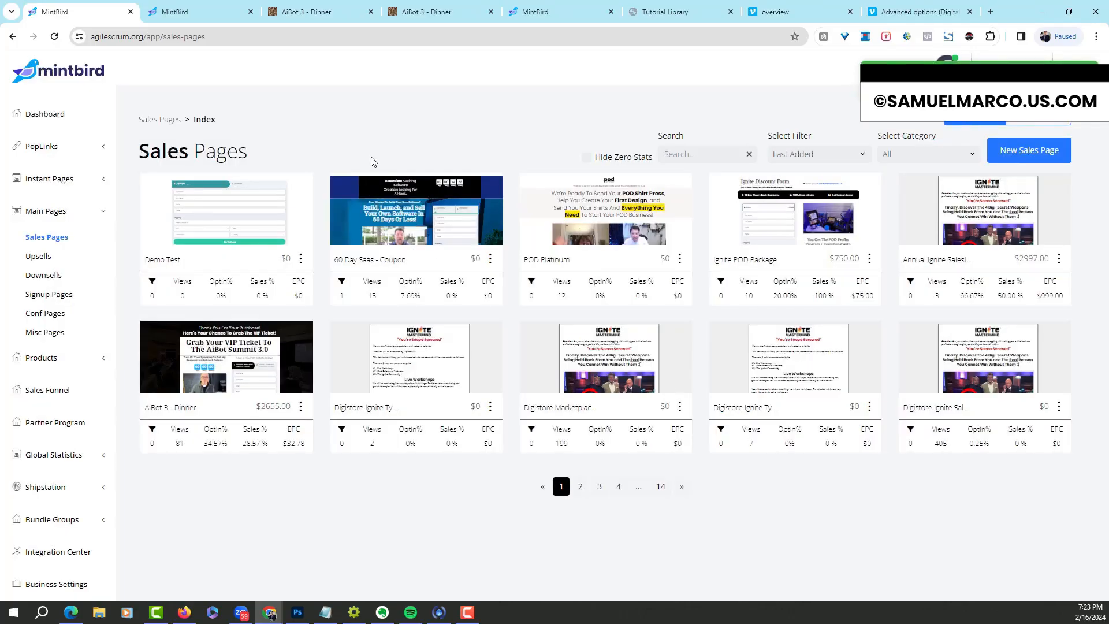
click(301, 258)
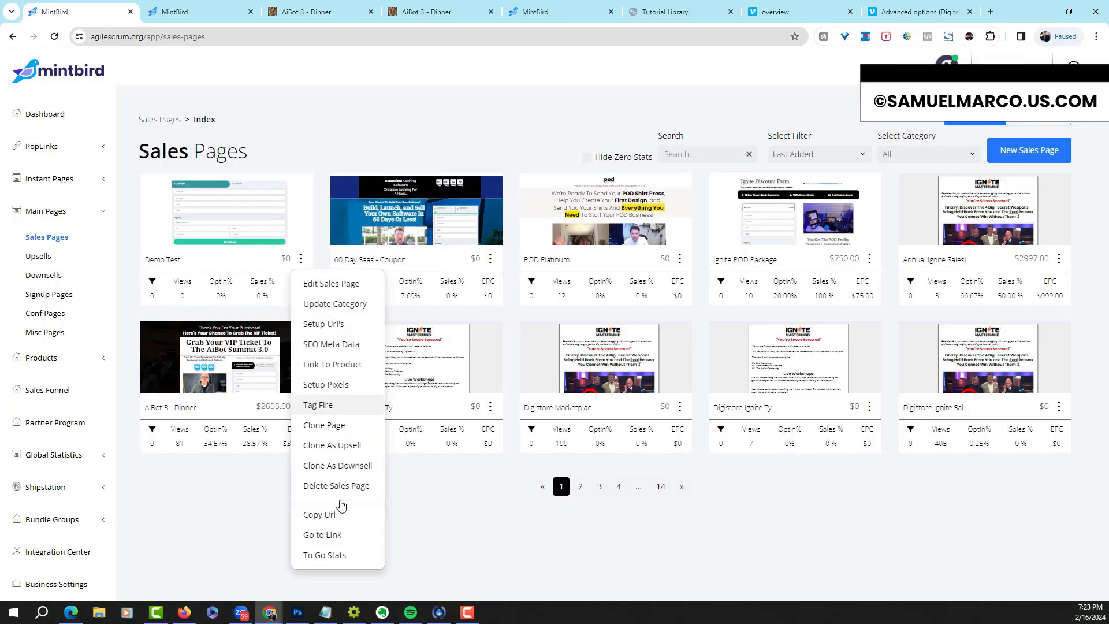
Open the live Demo Test checkout and try Live Ticket with 1, 2 and 3 guests.
click(314, 532)
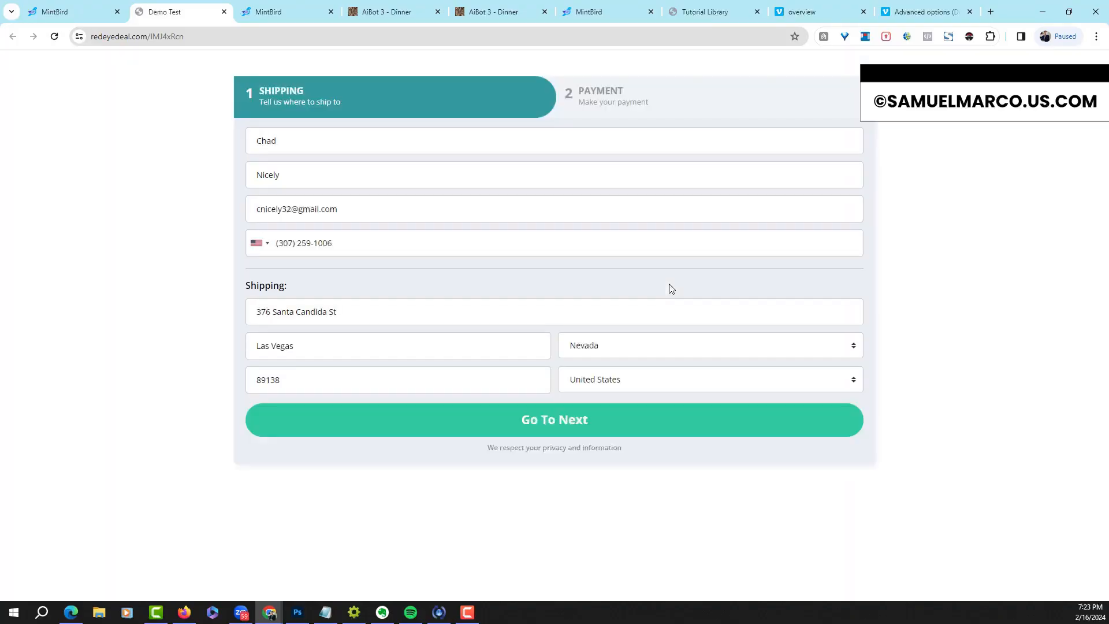
click(559, 423)
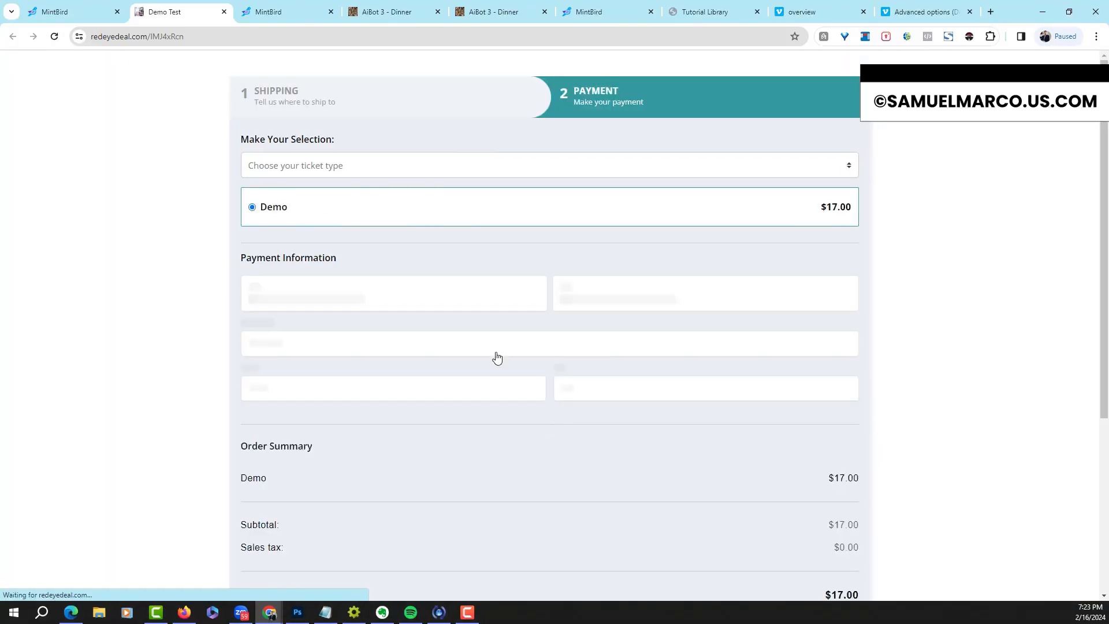
click(473, 172)
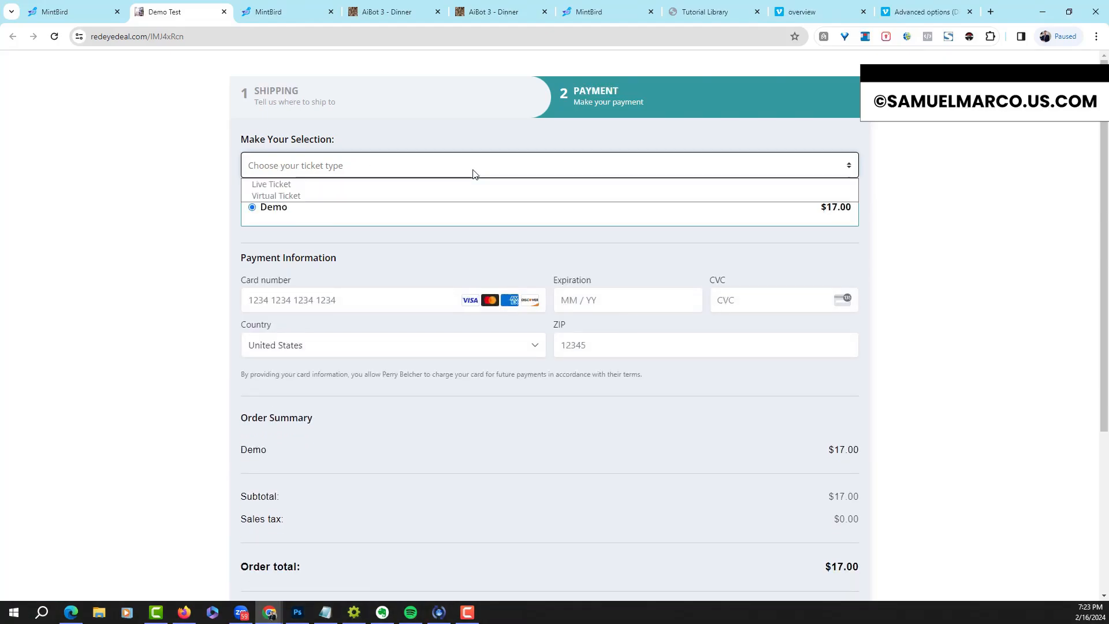
click(408, 184)
click(263, 214)
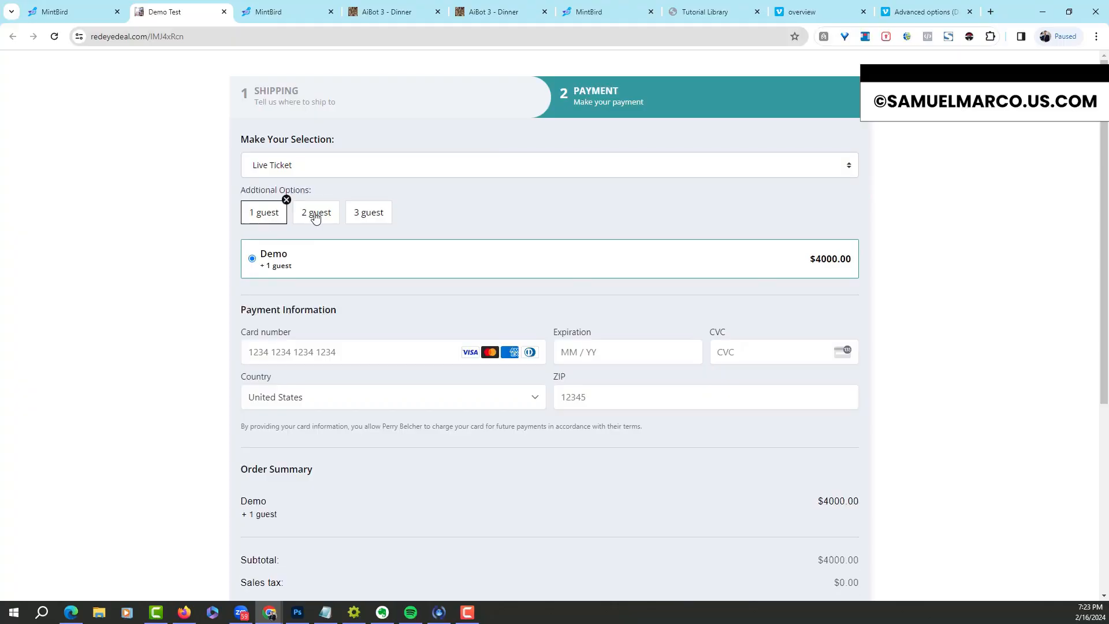
click(322, 216)
click(369, 218)
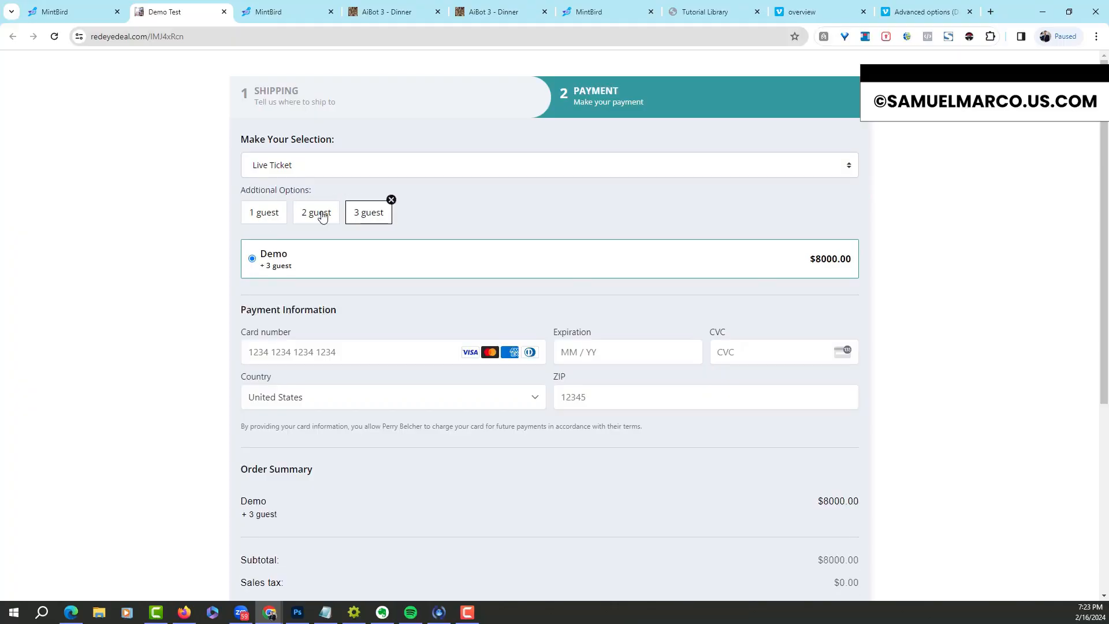
Recheck the guest prices, then switch to Virtual Ticket to see its price.
click(318, 217)
click(281, 215)
click(318, 216)
click(365, 214)
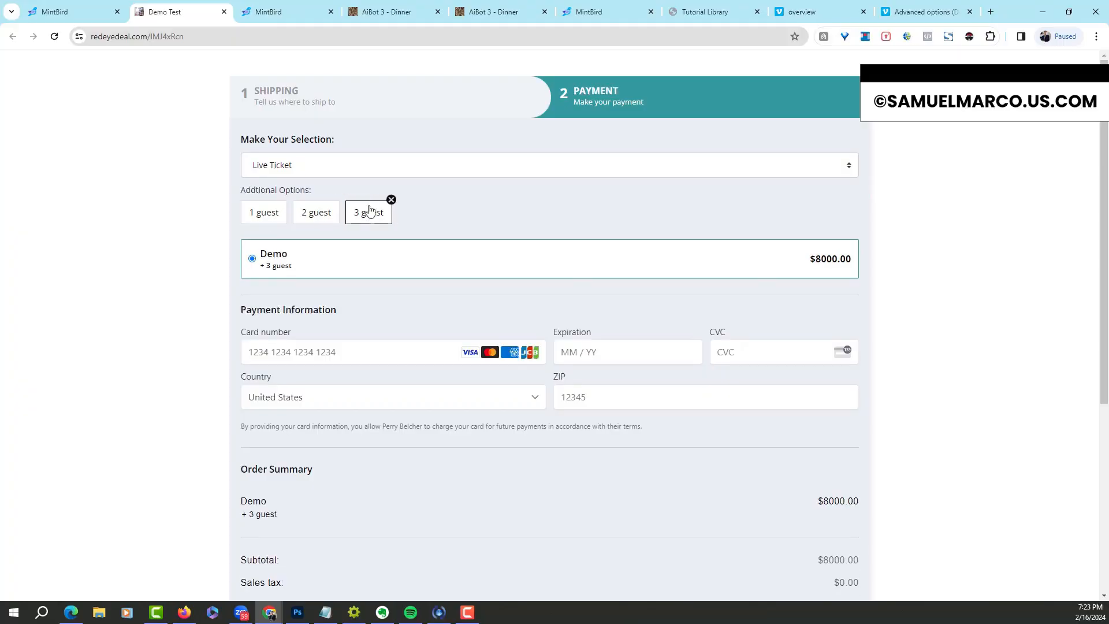
click(341, 174)
click(327, 196)
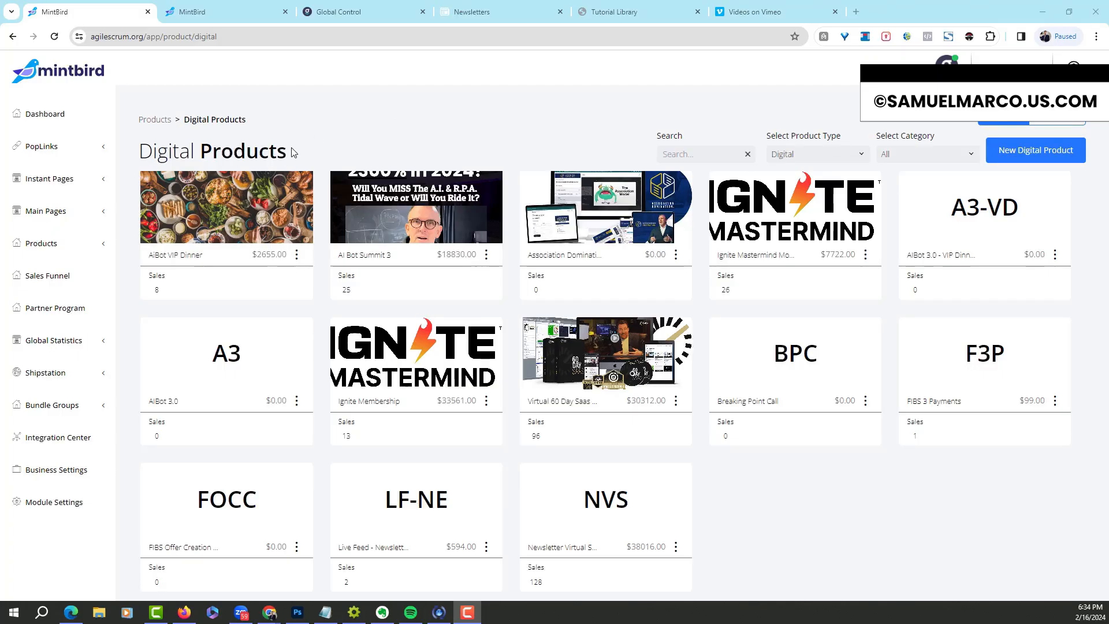
click(106, 246)
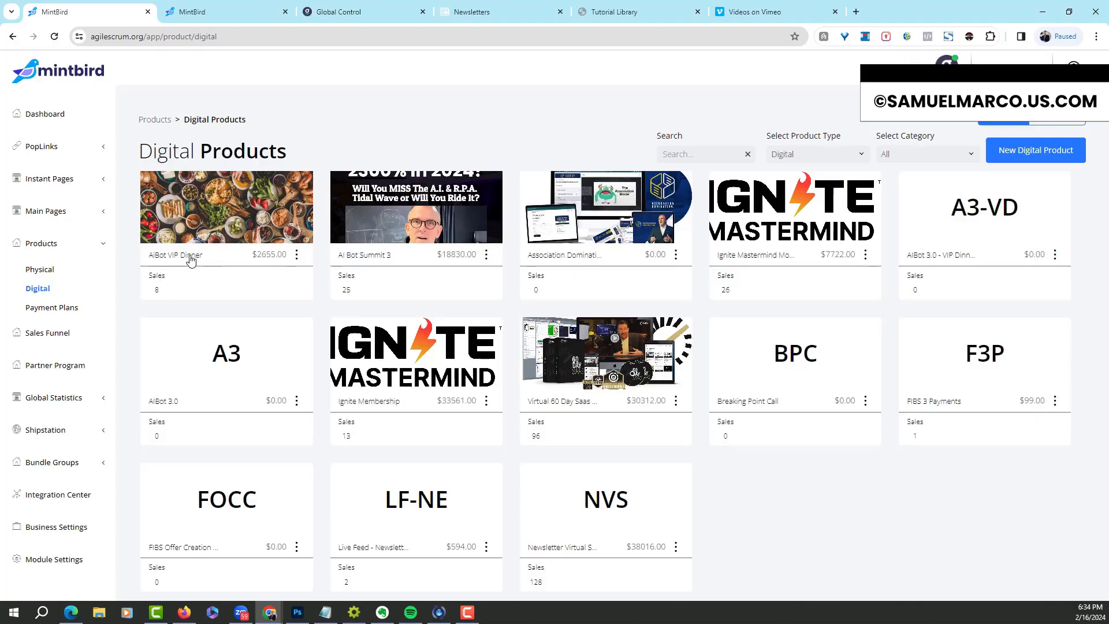
click(297, 255)
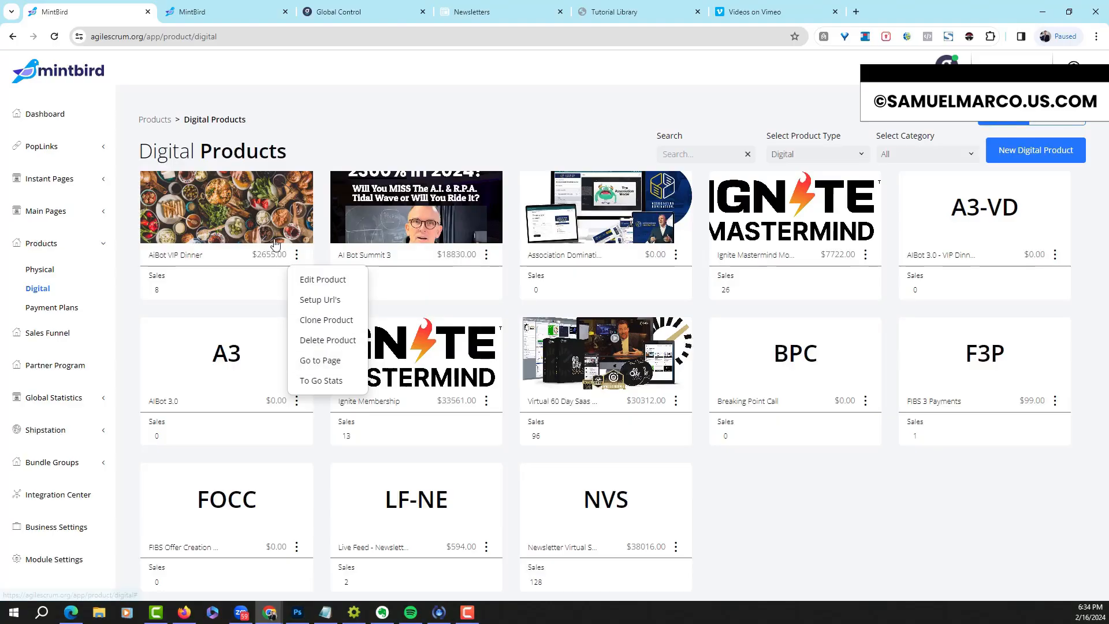
click(430, 113)
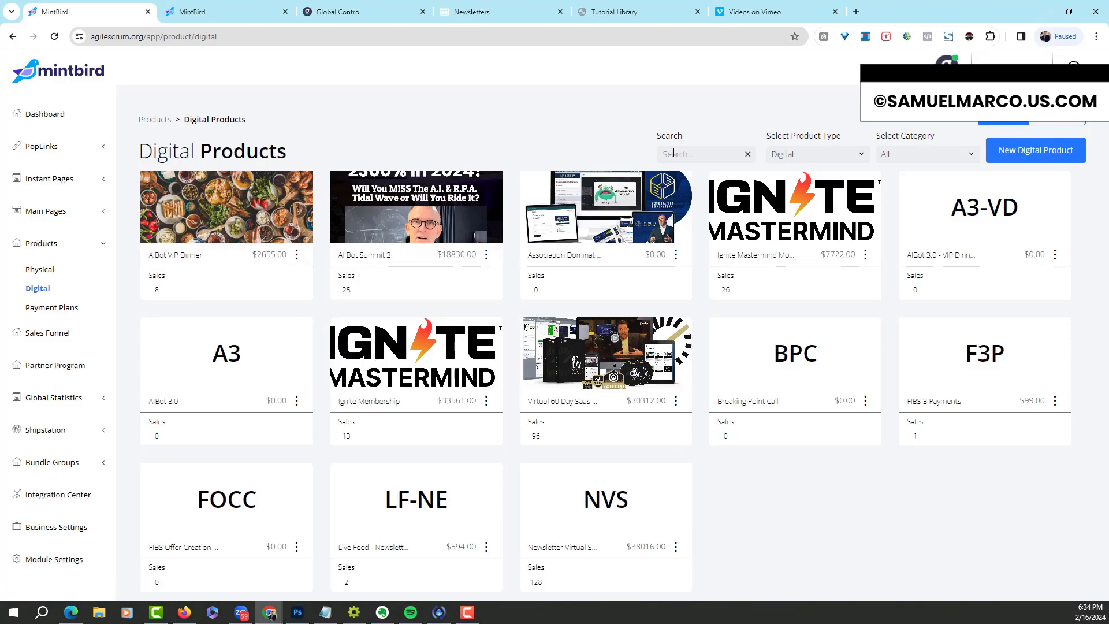
click(860, 155)
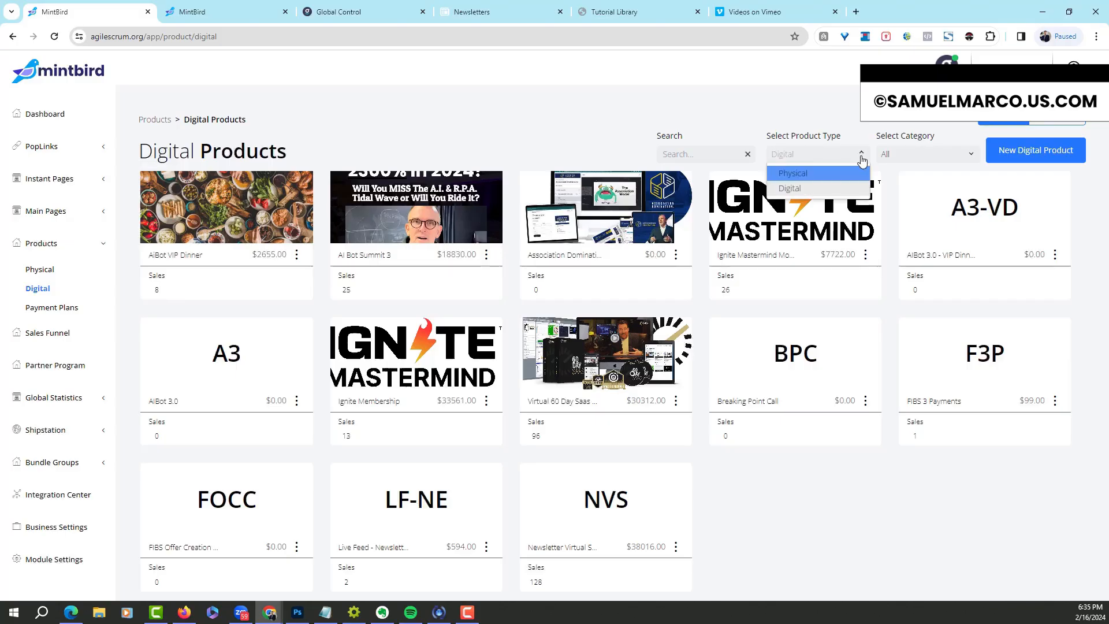
click(813, 106)
click(970, 154)
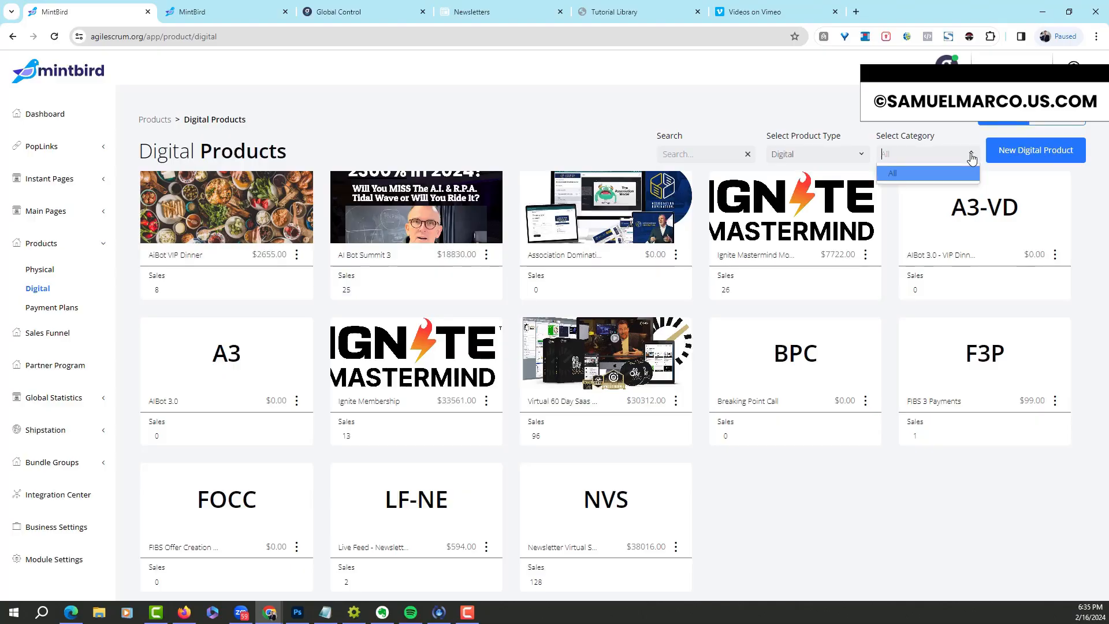
click(897, 153)
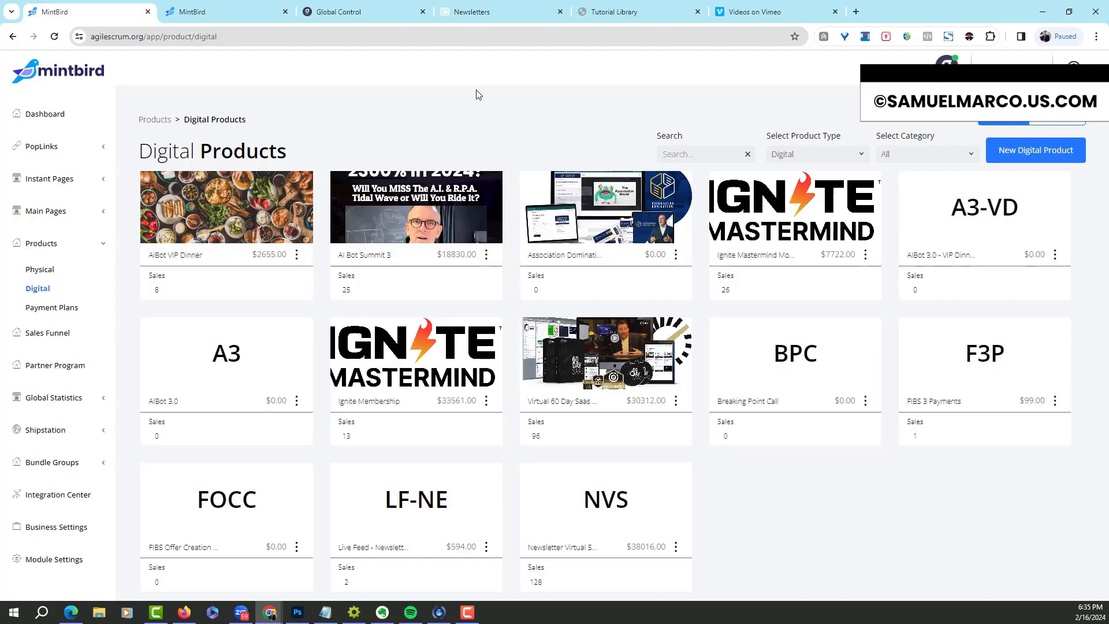
Toggle the sales figure cards back and forth, then start a new digital product.
click(1065, 124)
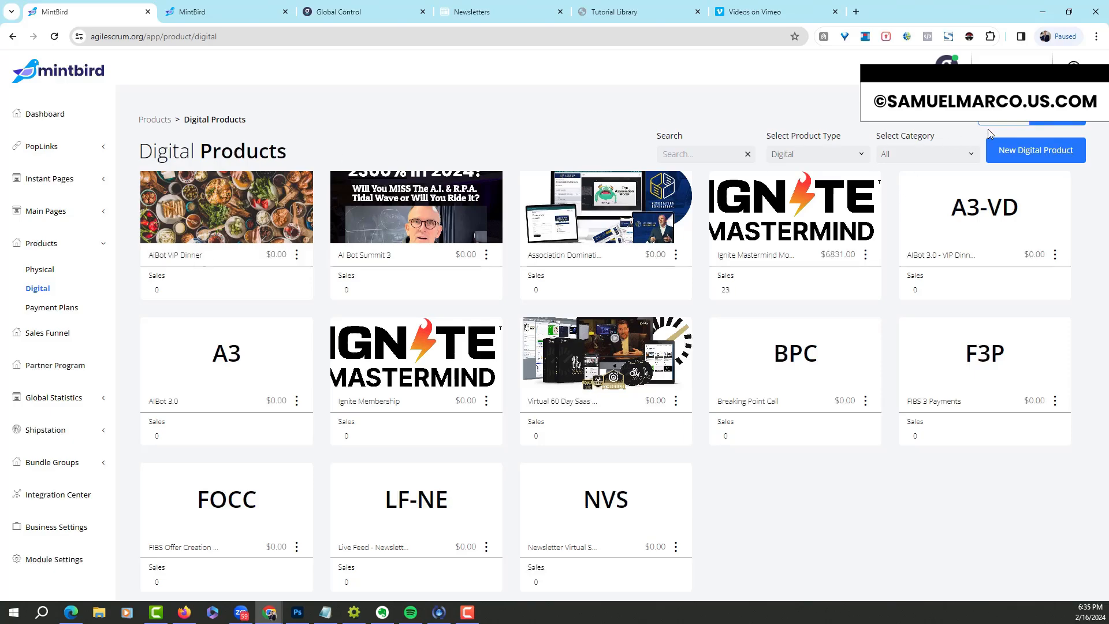
click(1006, 123)
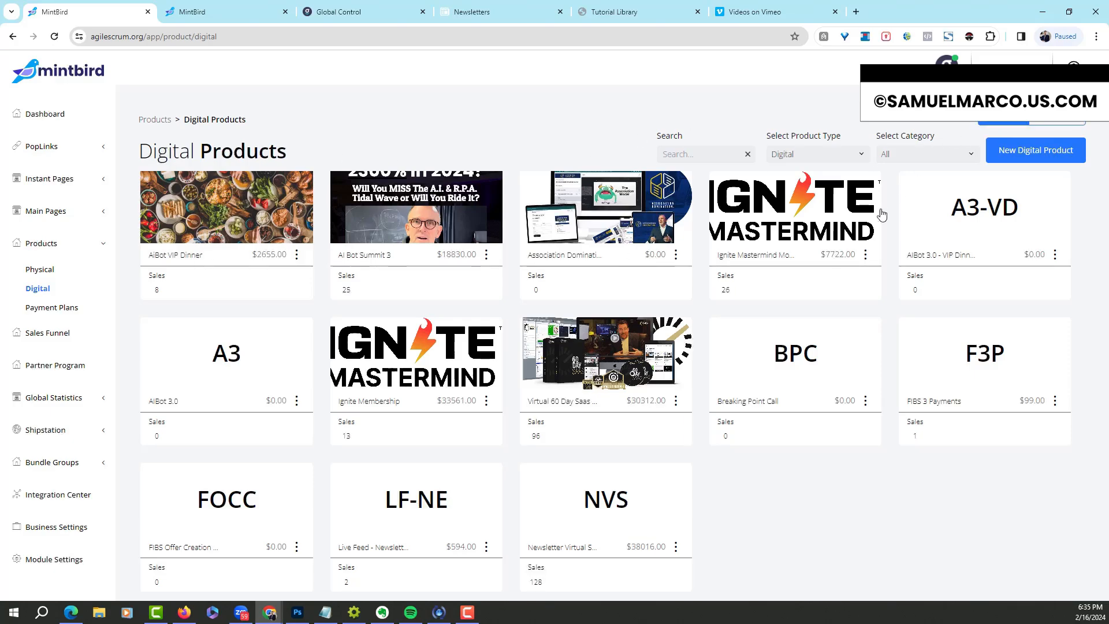
click(1051, 123)
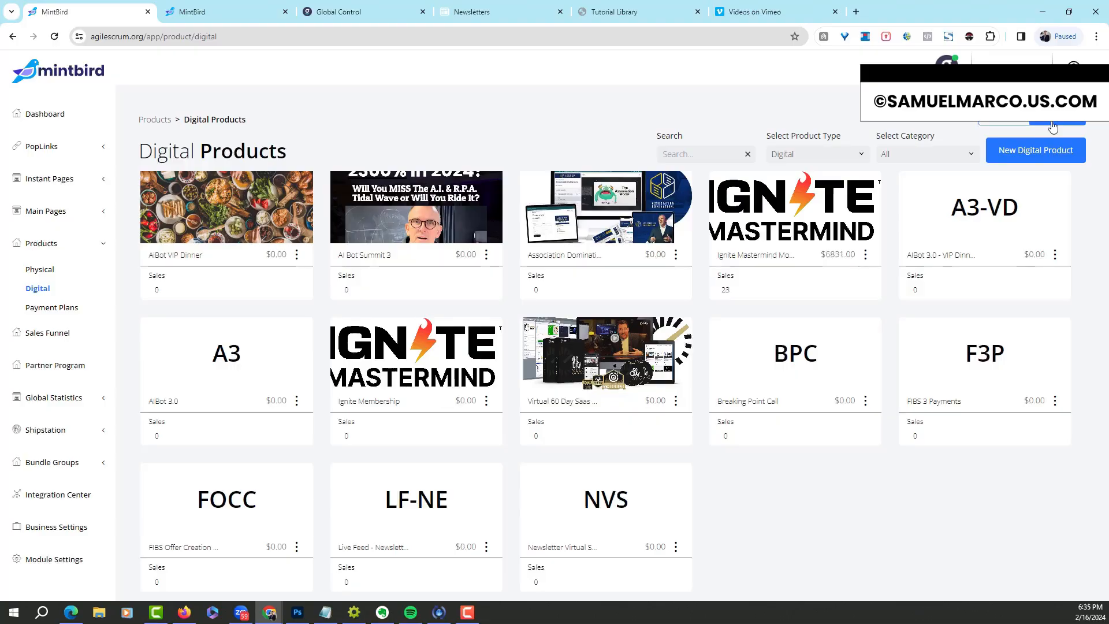
click(1006, 122)
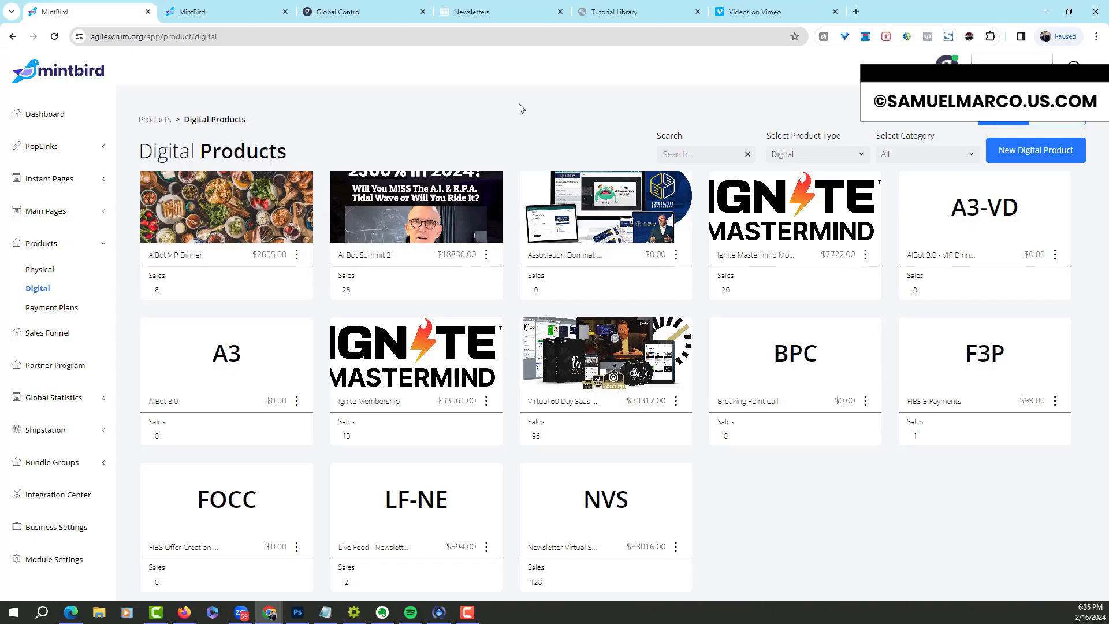
click(1034, 164)
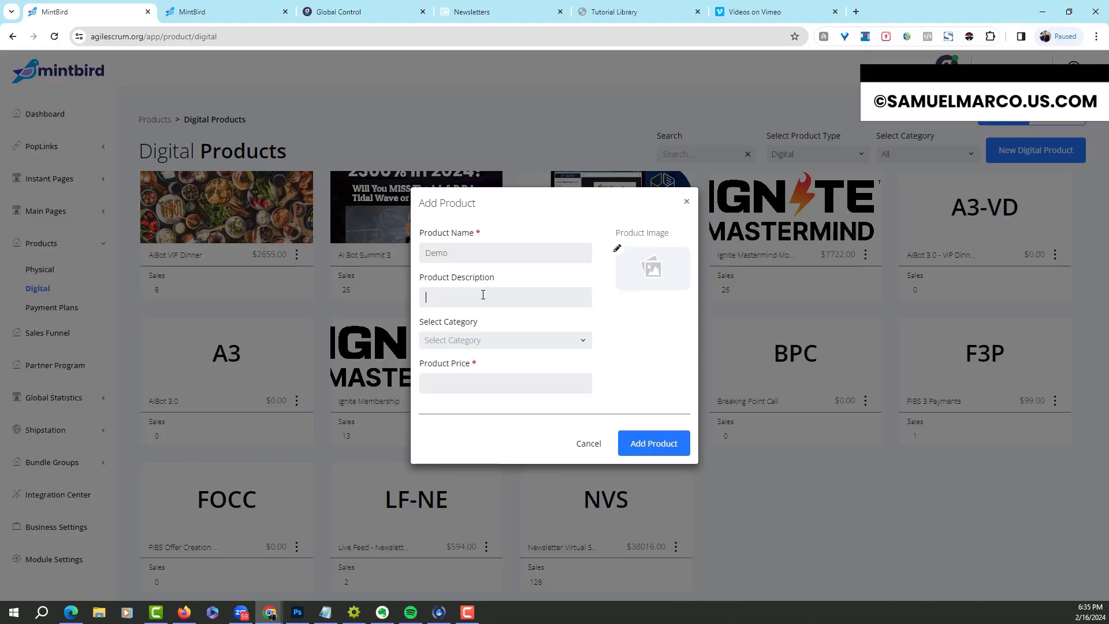
Enter the description 'This is the description for our demo product' and price 17.00.
text(This is t)
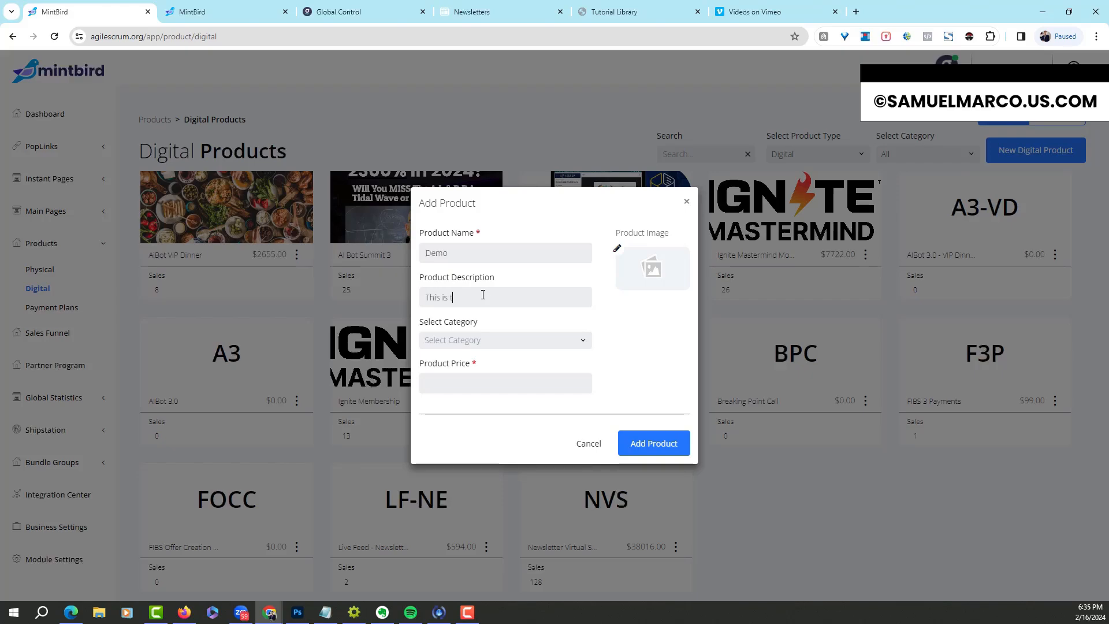
text(he description for our d)
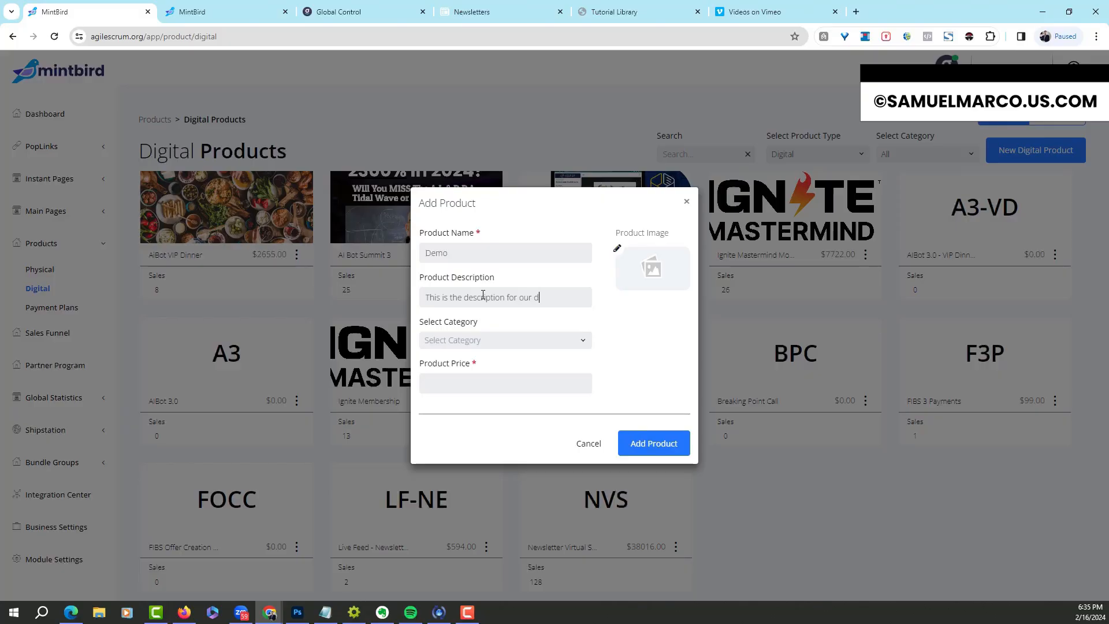
text(emo product)
click(584, 341)
click(618, 343)
click(494, 385)
text(17.00)
Set the desk-setup photo from Downloads as product image and add the product.
click(618, 249)
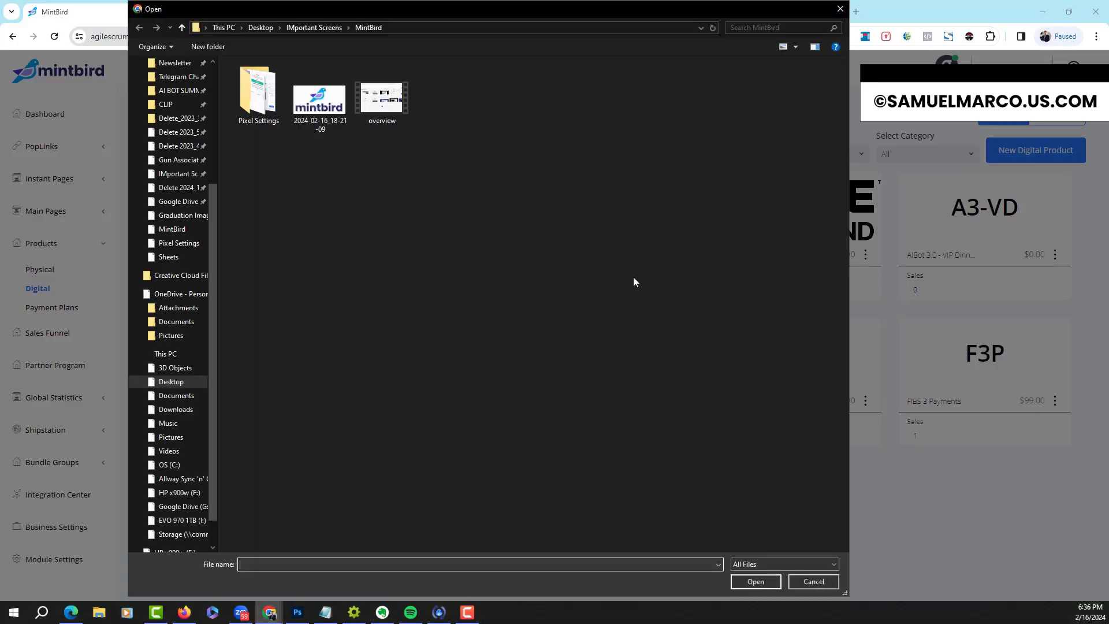
click(184, 407)
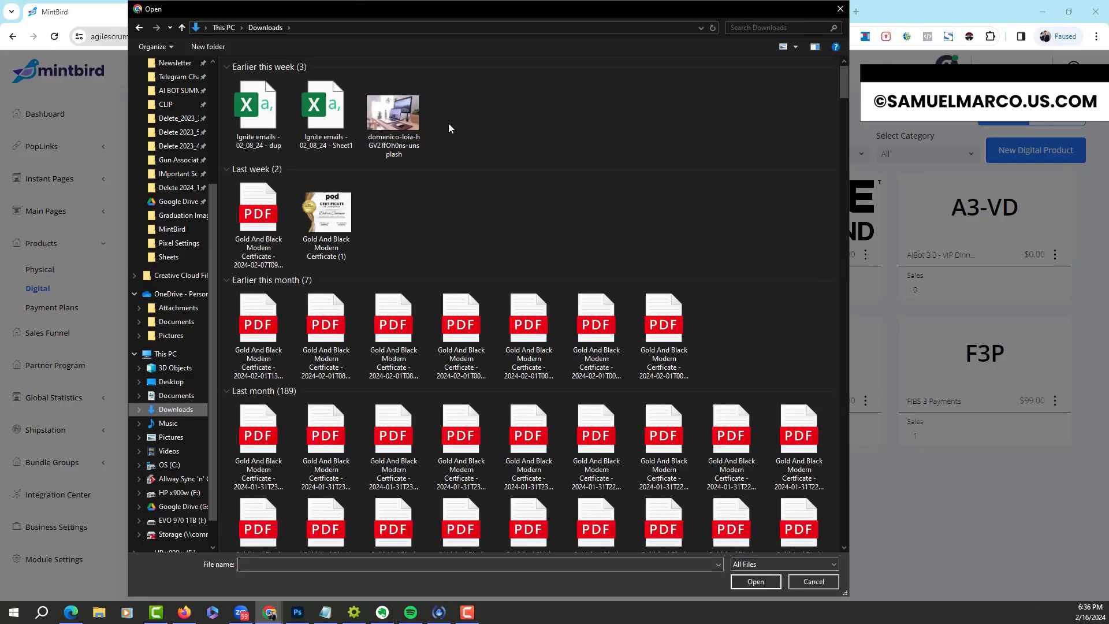
double_click(393, 116)
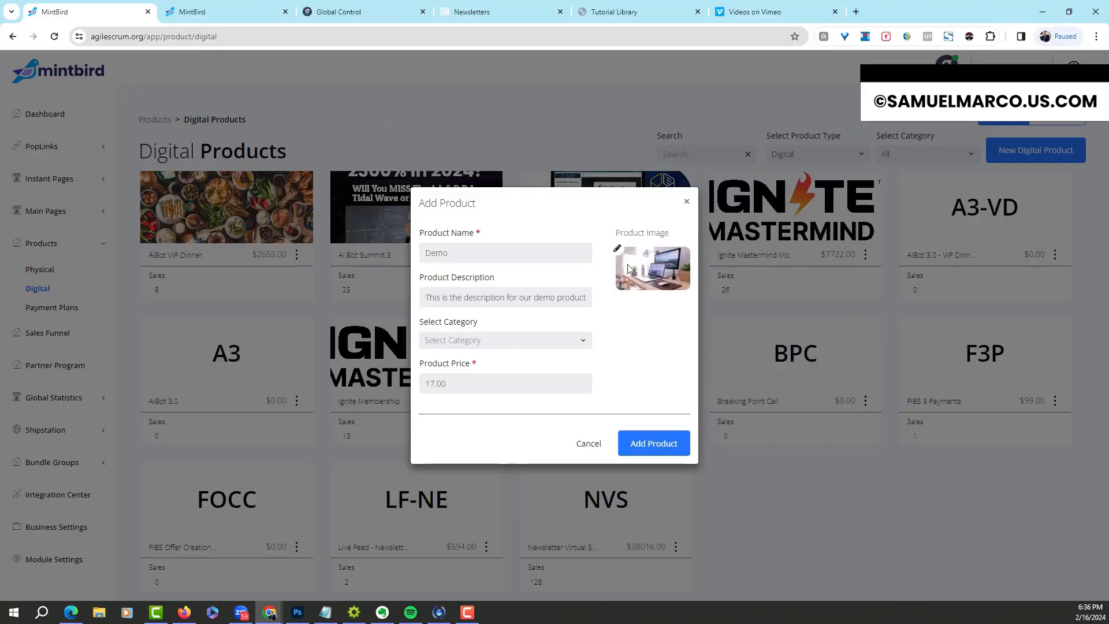
click(662, 445)
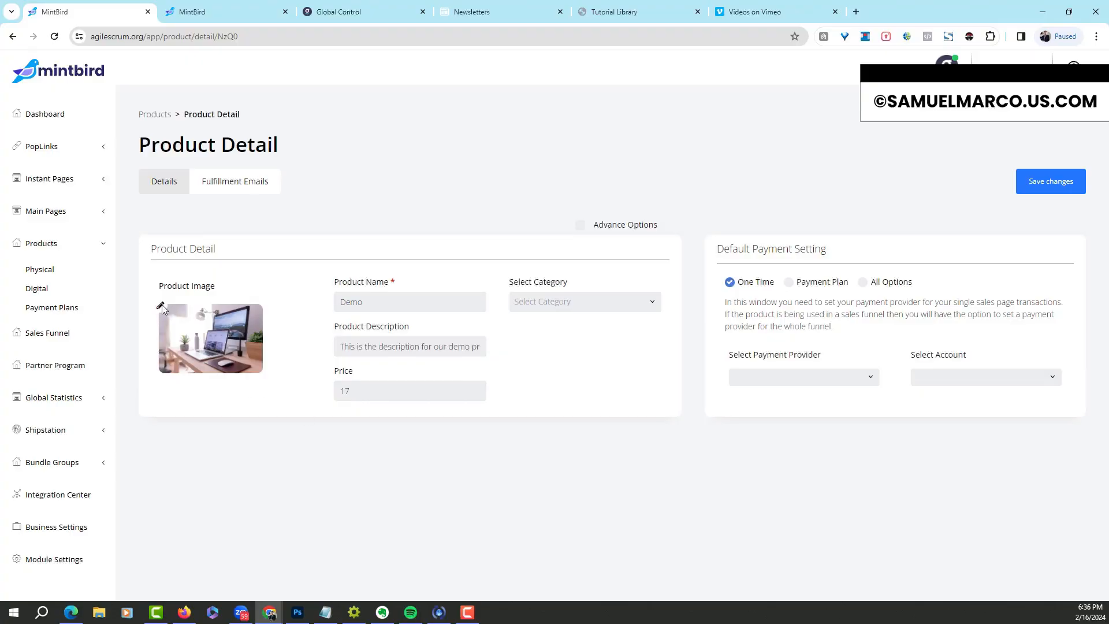
Set Stripe with the available account as the default one-time payment provider and save.
drag(385, 302, 327, 306)
click(373, 182)
click(653, 302)
click(704, 166)
click(871, 378)
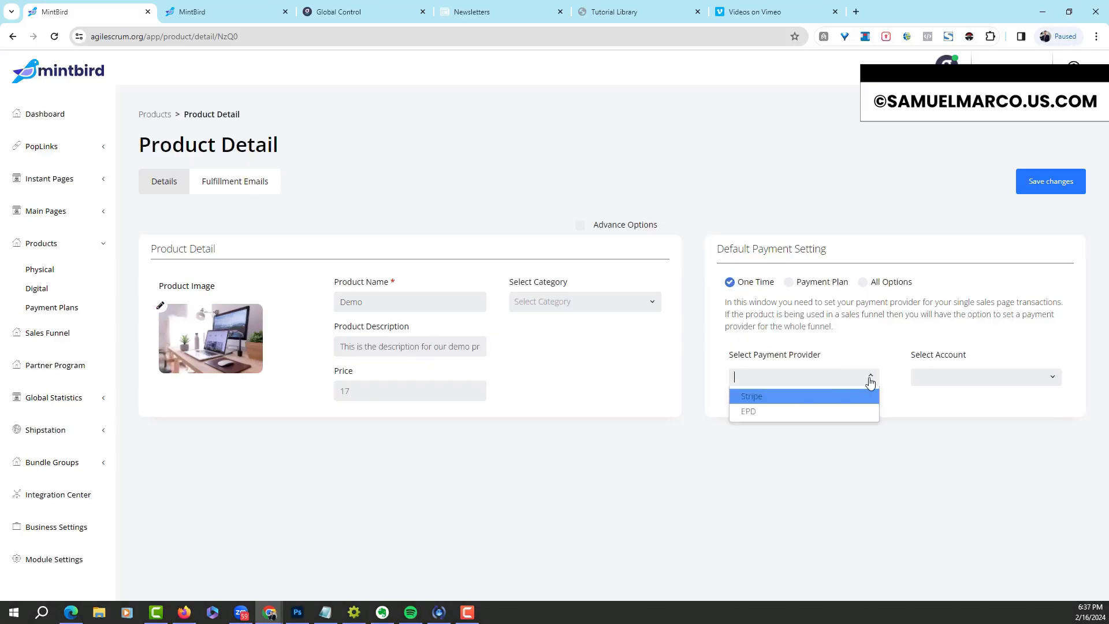
click(823, 399)
click(931, 375)
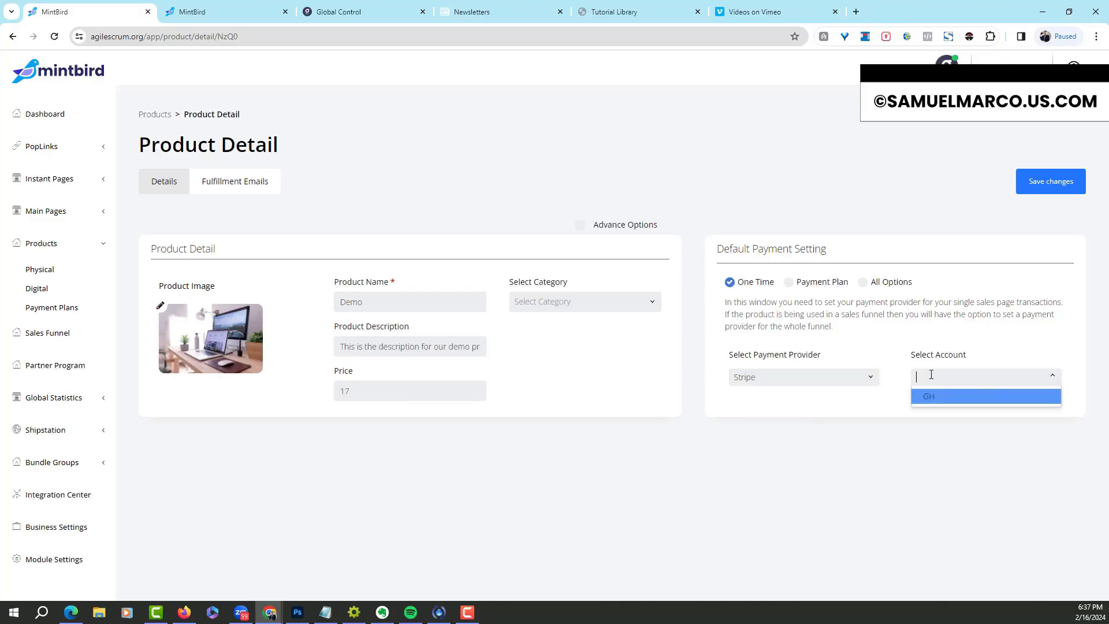
click(931, 398)
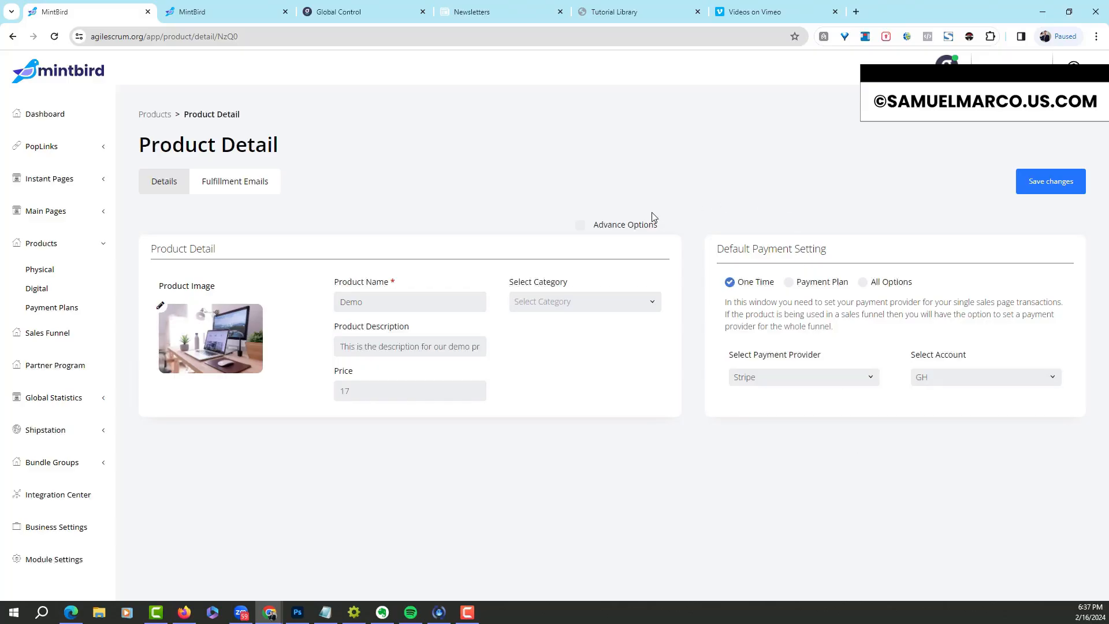
click(1046, 186)
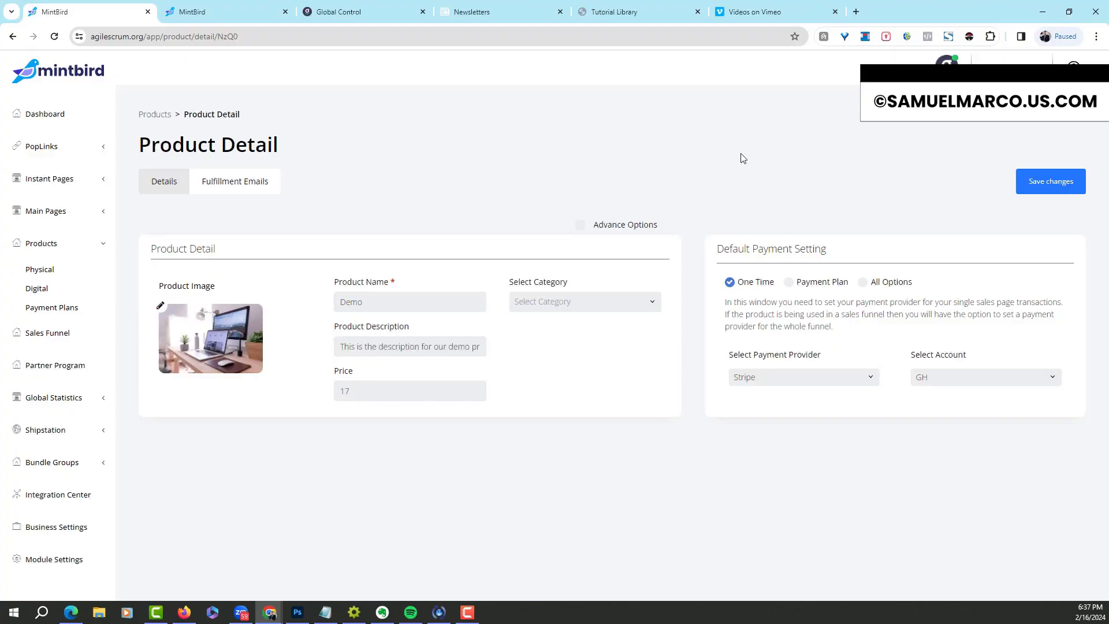
Return to the Digital Products catalogue.
click(37, 287)
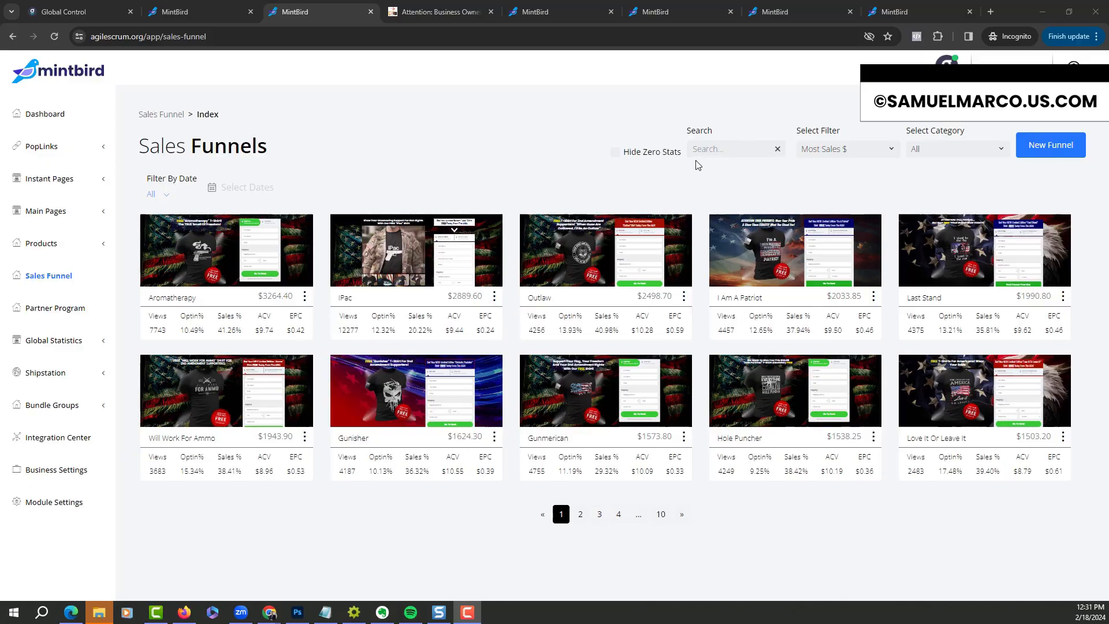
click(845, 149)
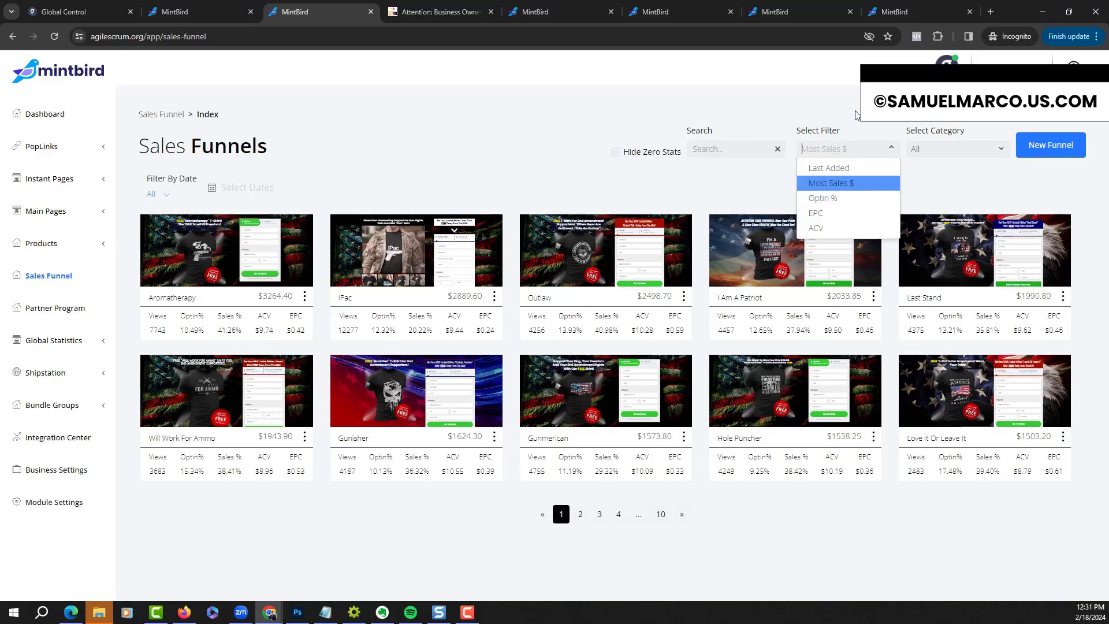
click(924, 147)
click(794, 123)
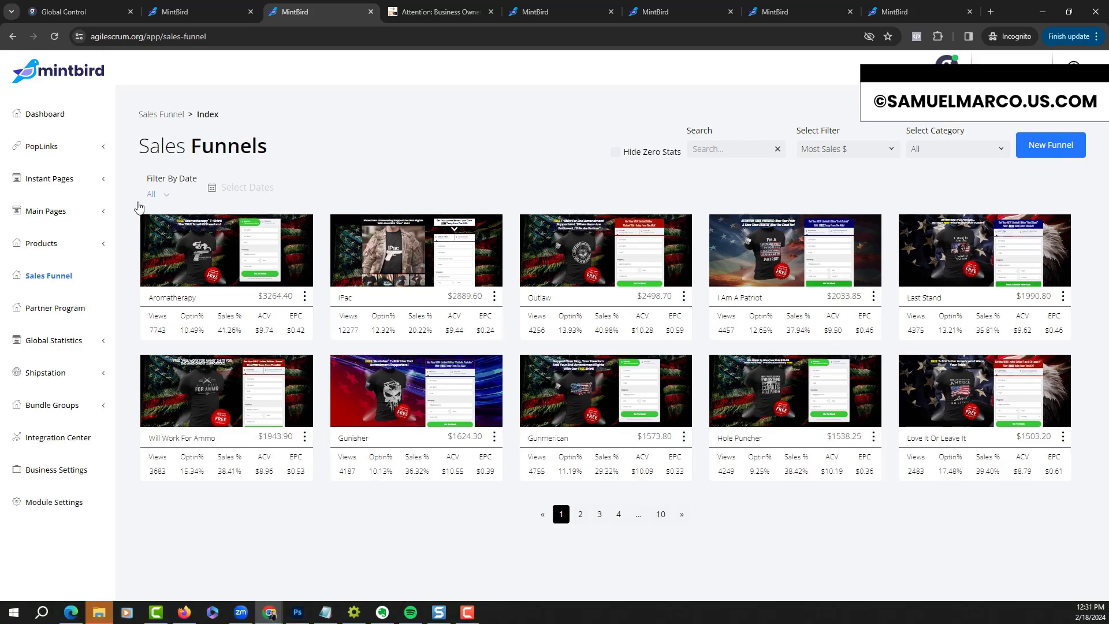
click(103, 214)
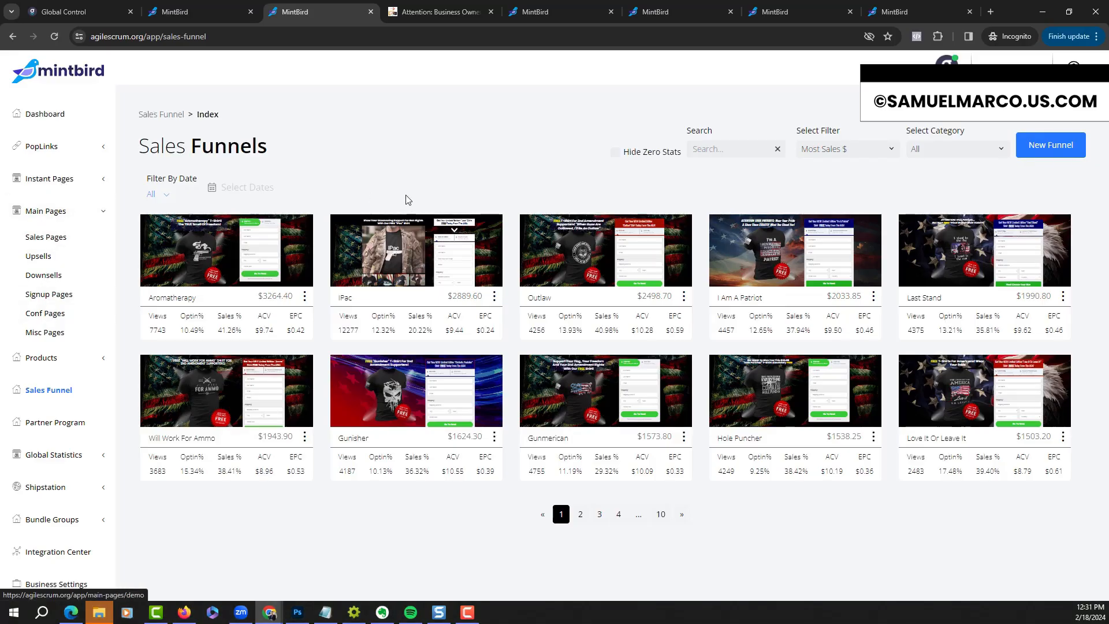
click(430, 11)
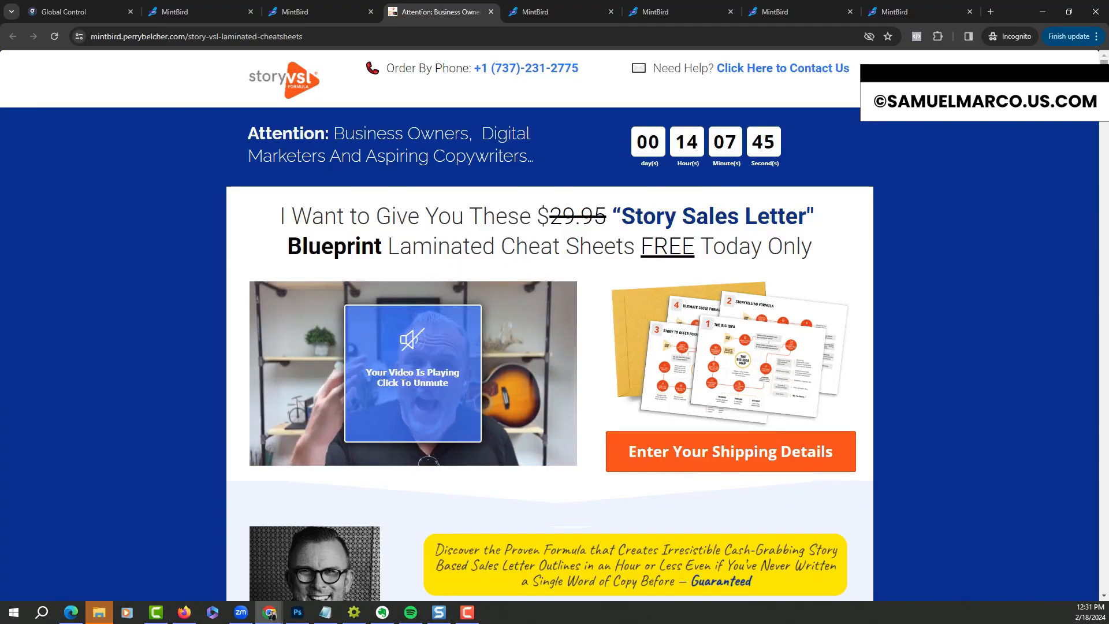
scroll(549, 323, down, 20)
scroll(549, 324, down, 20)
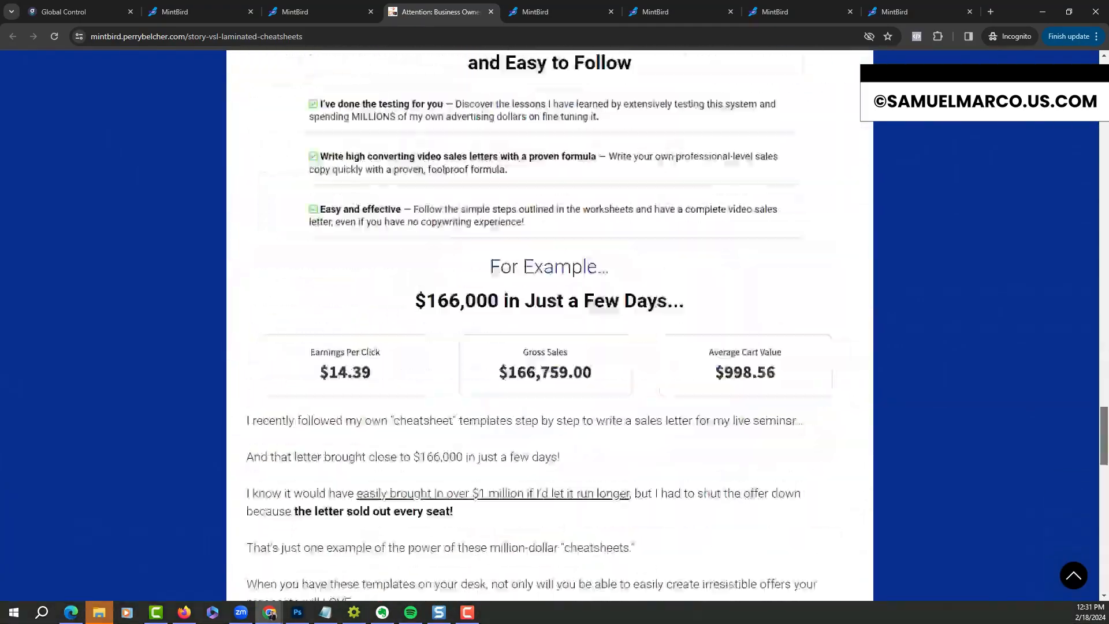
drag(1104, 436, 1104, 81)
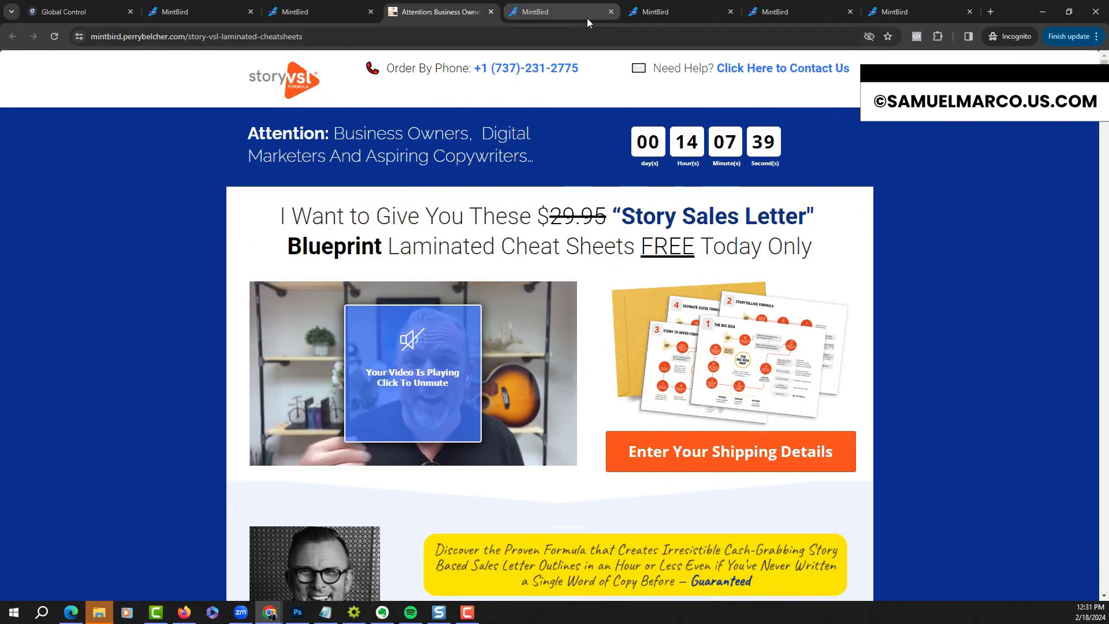
Verify the Story VSL Cheatsheet sales page's product link, then go to the Upsell Pages list.
click(560, 9)
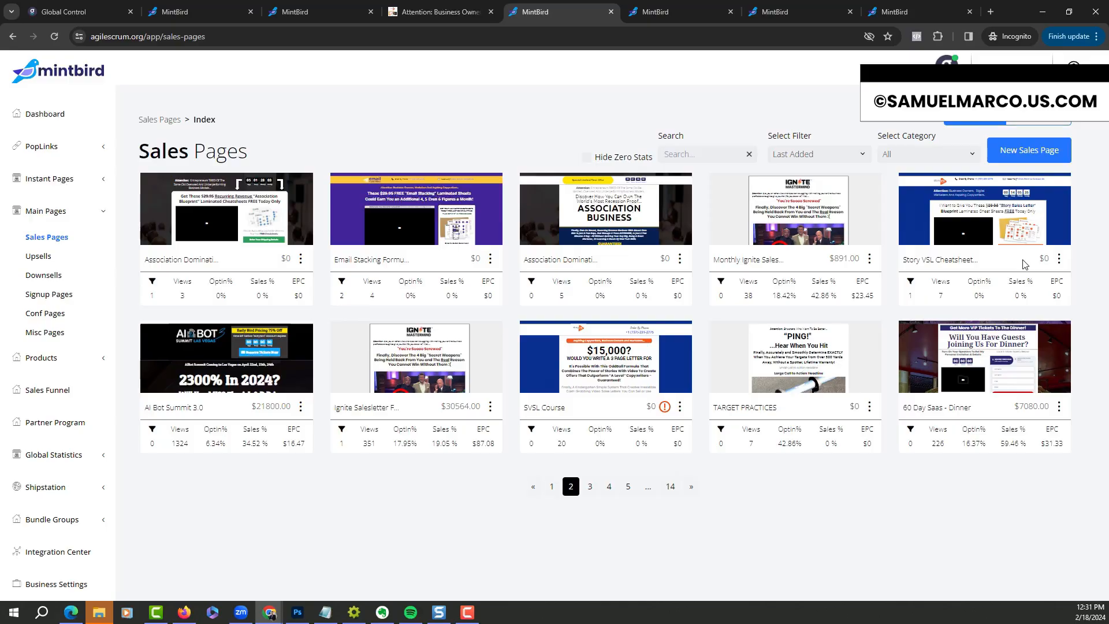
mouse_move(666, 408)
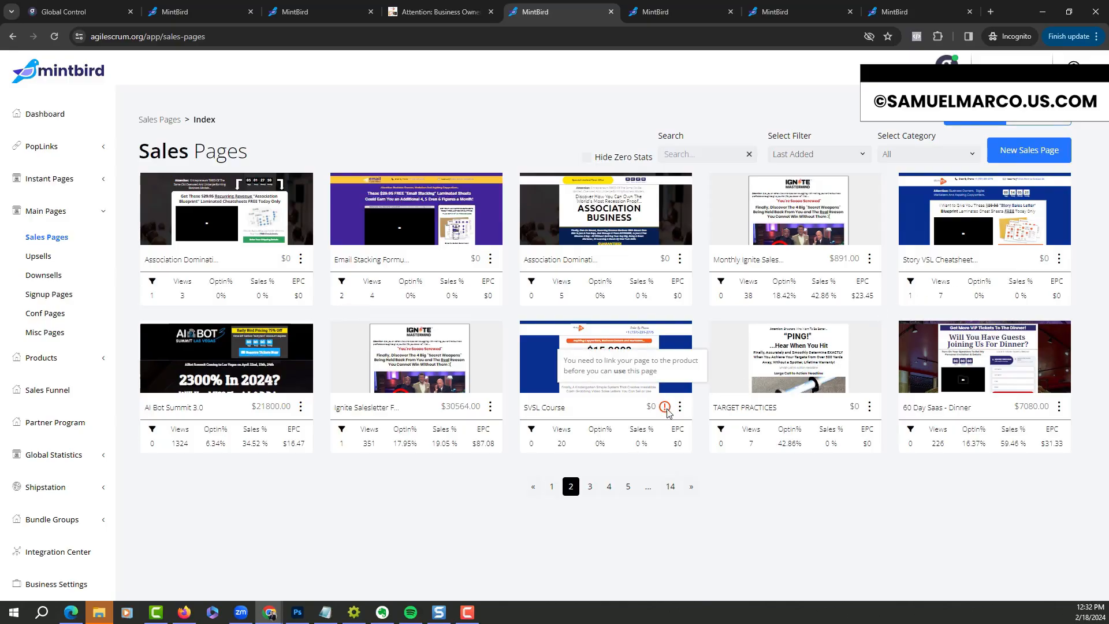
click(1060, 260)
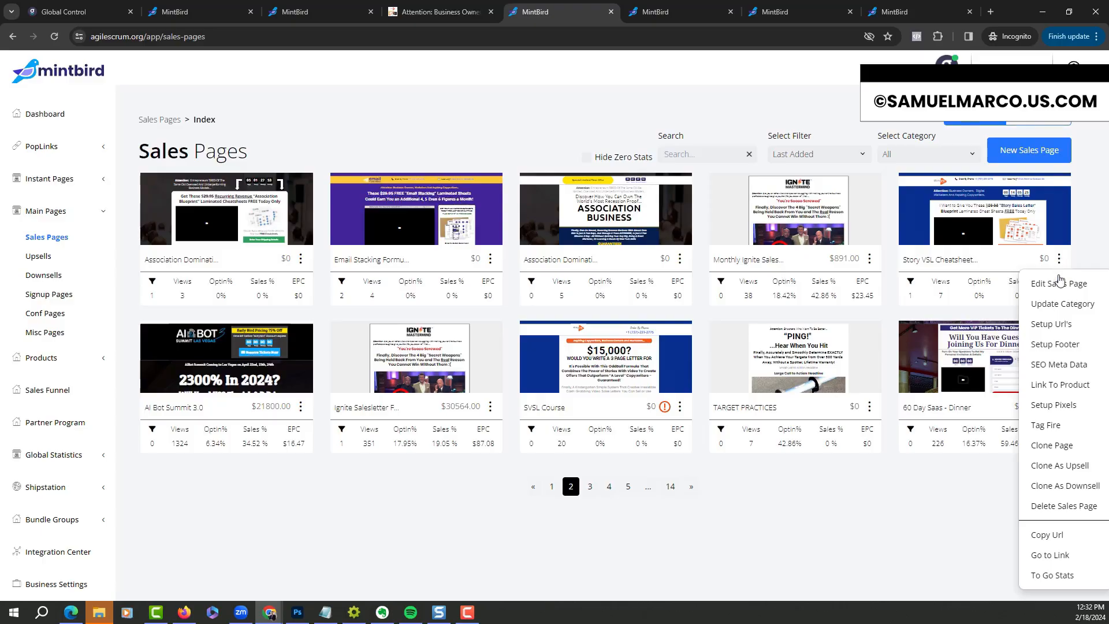
click(1052, 384)
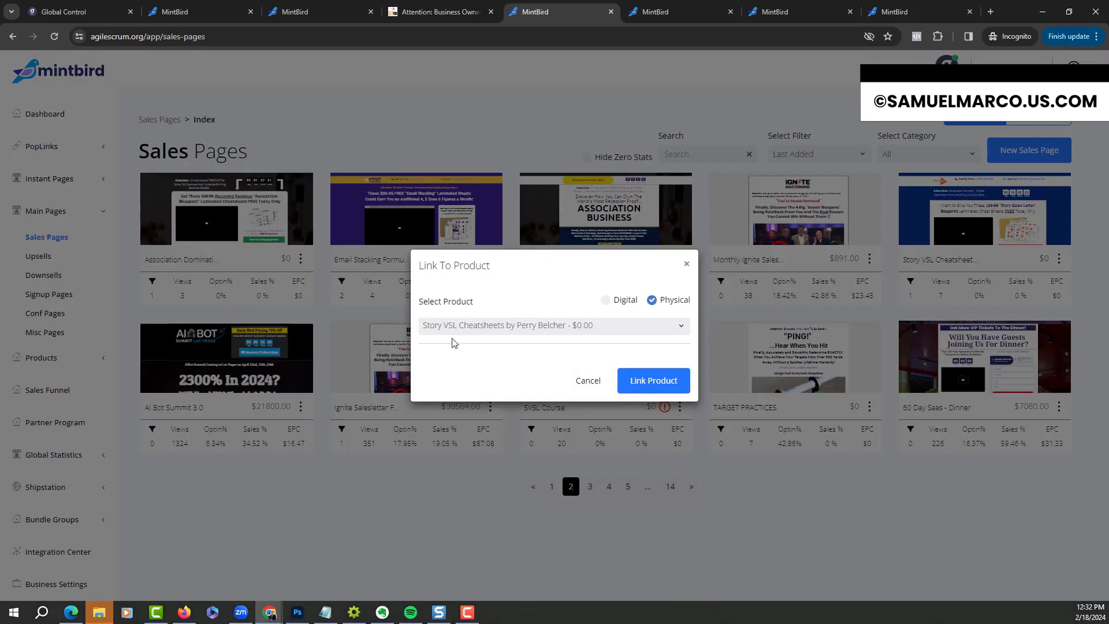
click(687, 263)
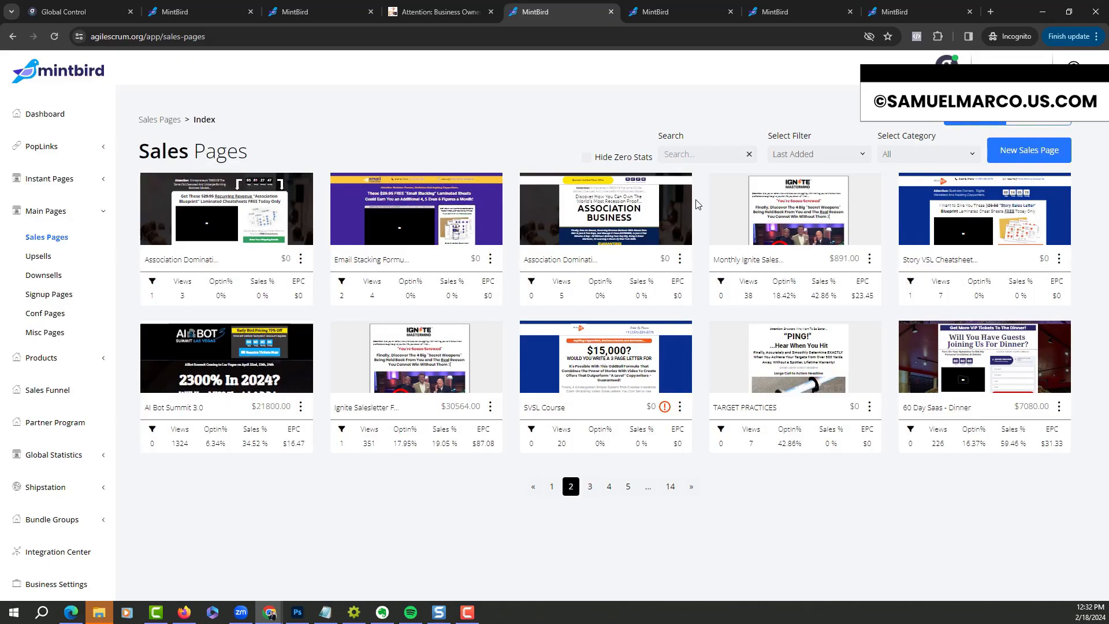
click(775, 12)
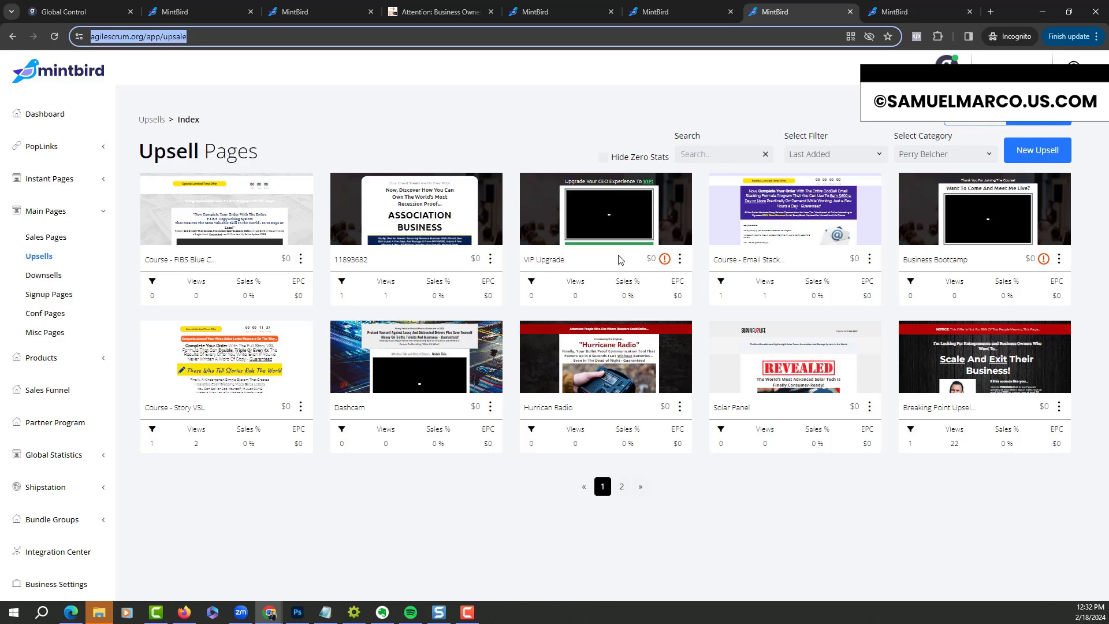
Browse the Downsell and Confirmation Pages lists, returning to the Sales Funnels index.
mouse_move(666, 265)
click(677, 11)
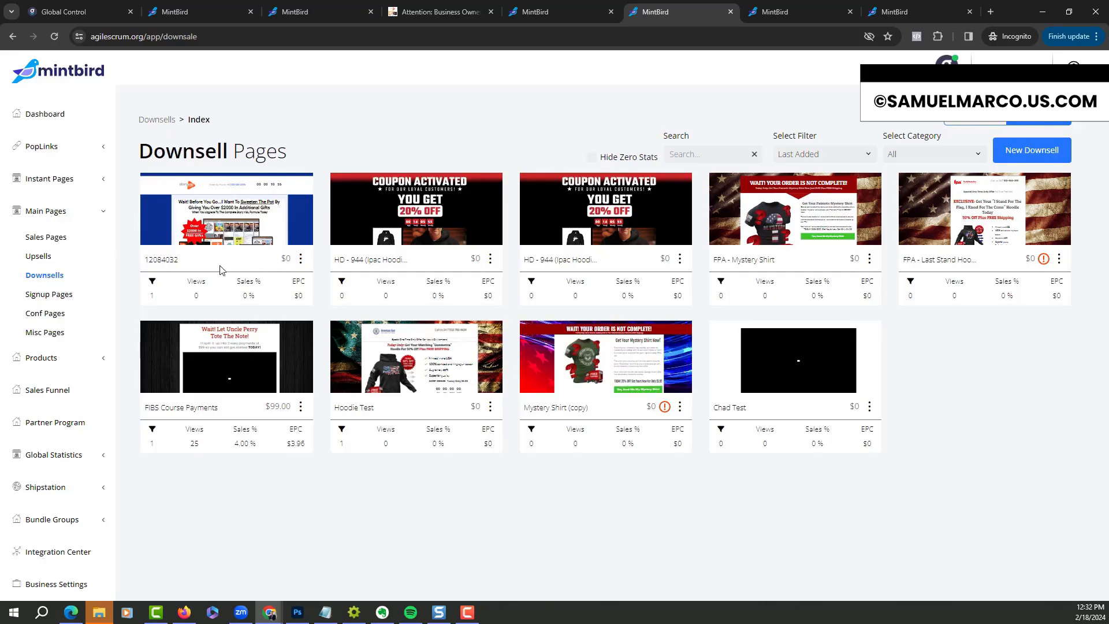
click(902, 12)
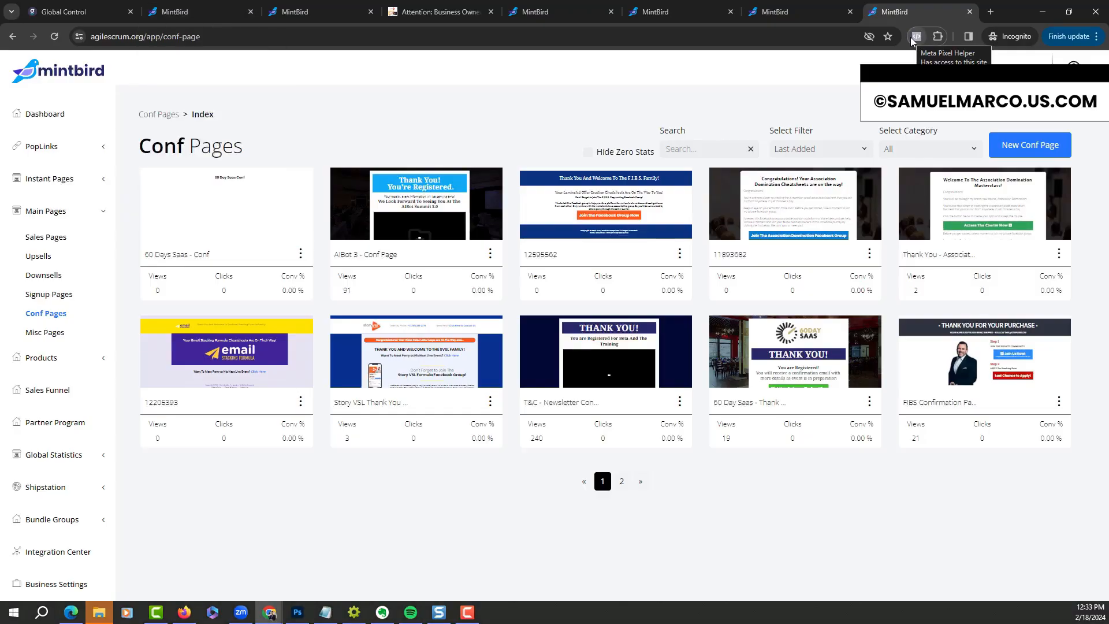
click(197, 12)
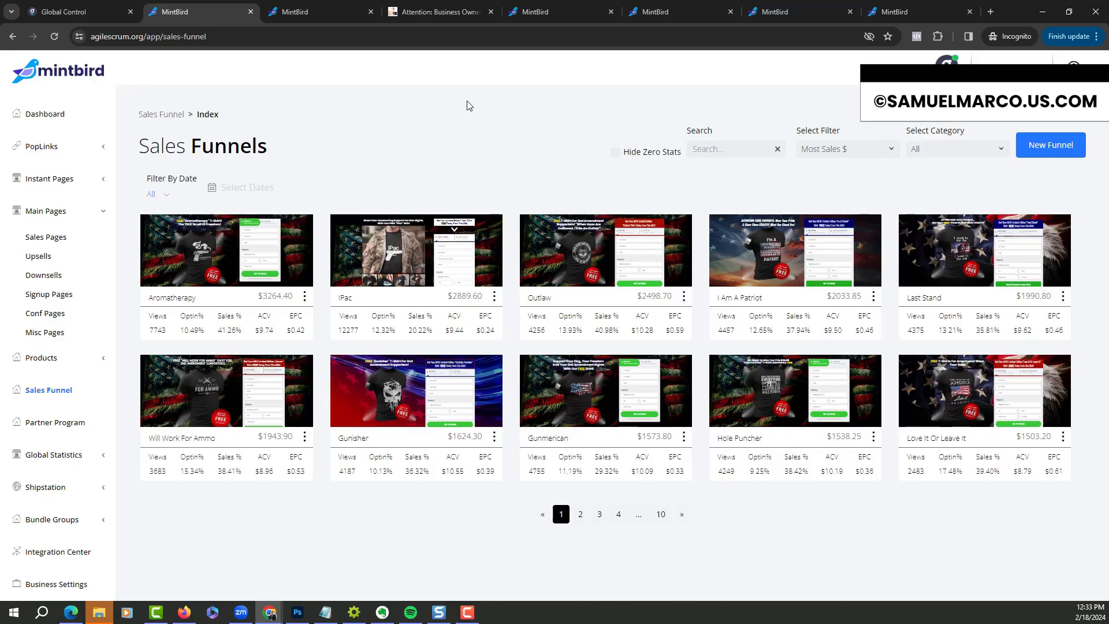
Create a sales funnel named 'Story Formula' with no category selected.
click(1053, 145)
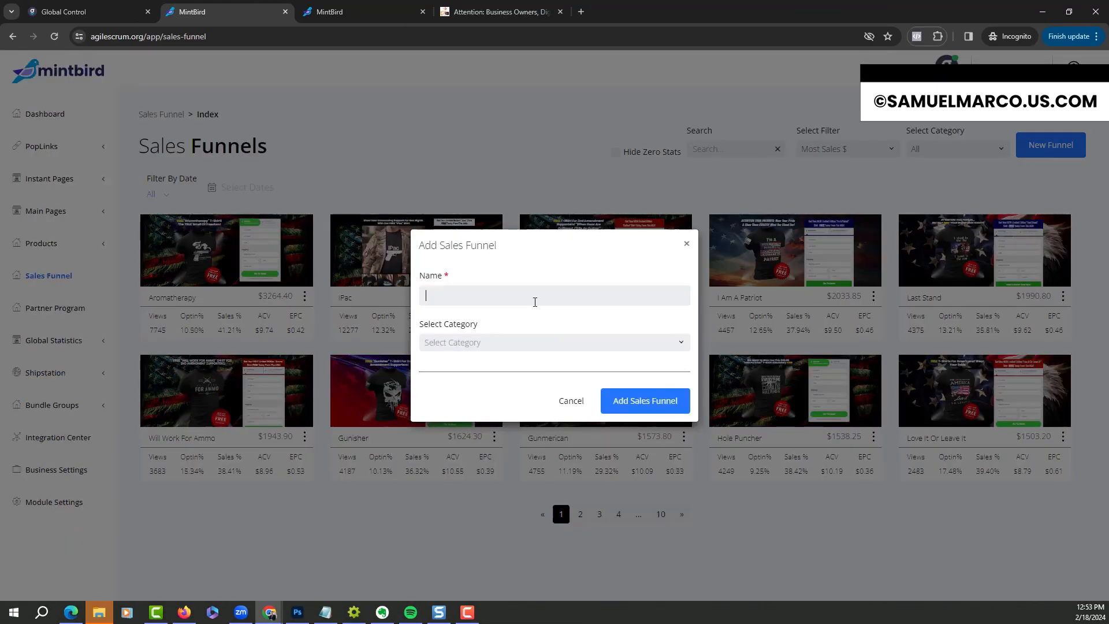
text(Story Formula)
click(474, 345)
click(503, 344)
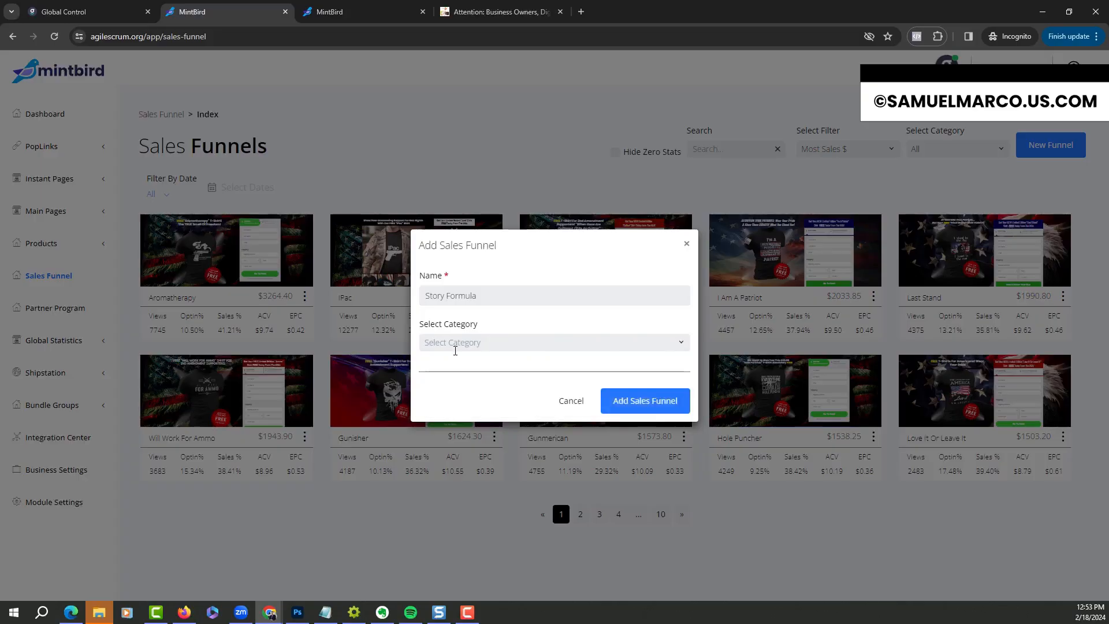
click(639, 405)
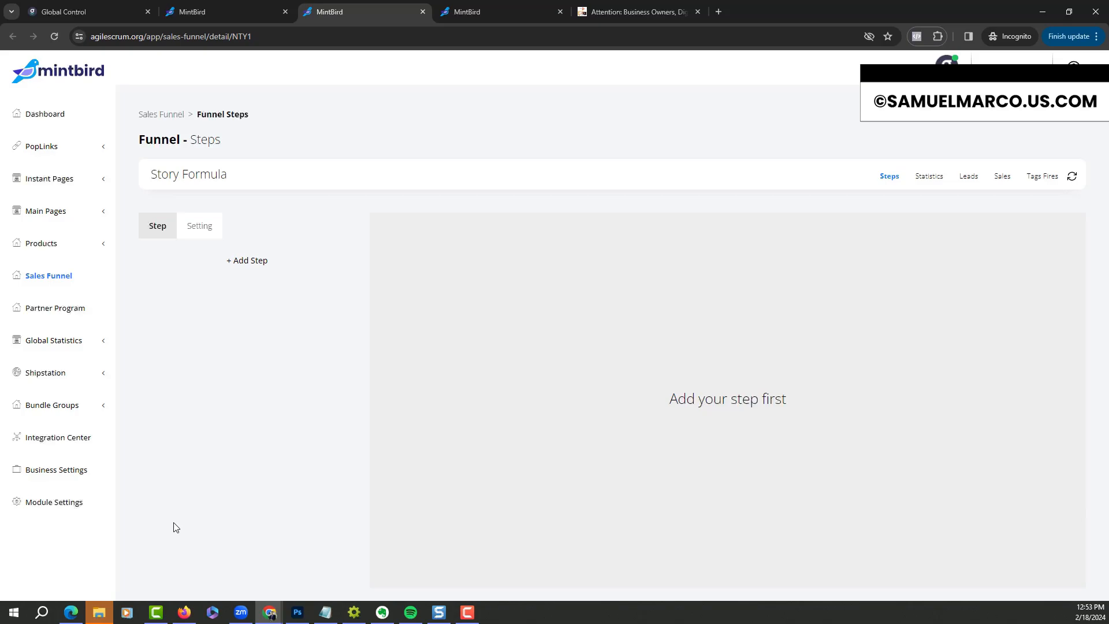
Add a first step with page type Sales Pages and scroll My Pages to Story VSL Cheatsheets.
click(249, 262)
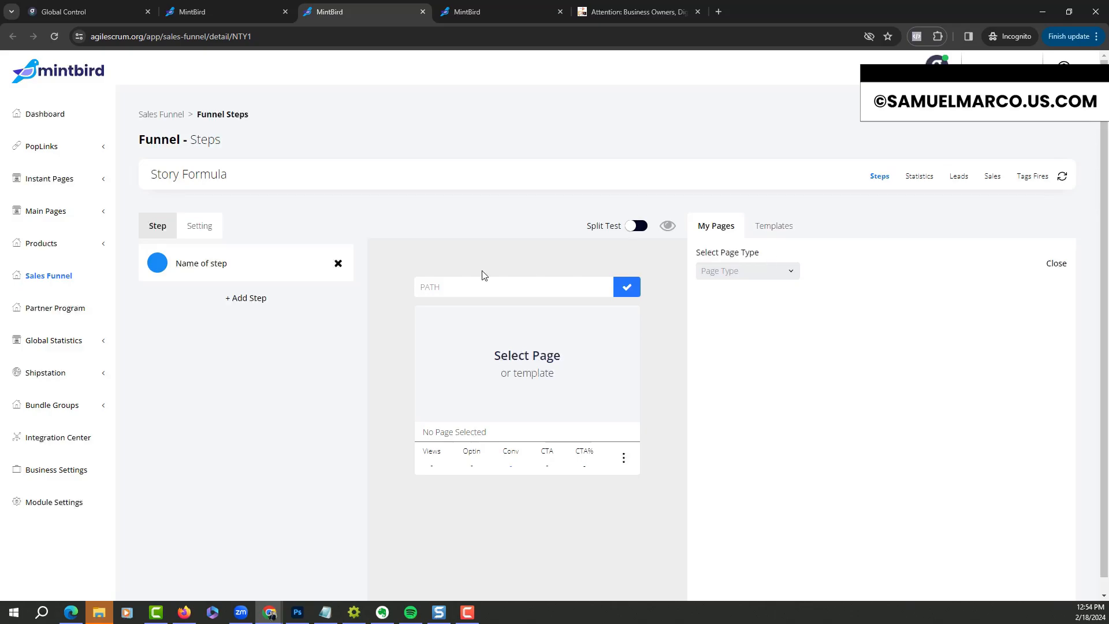
click(794, 278)
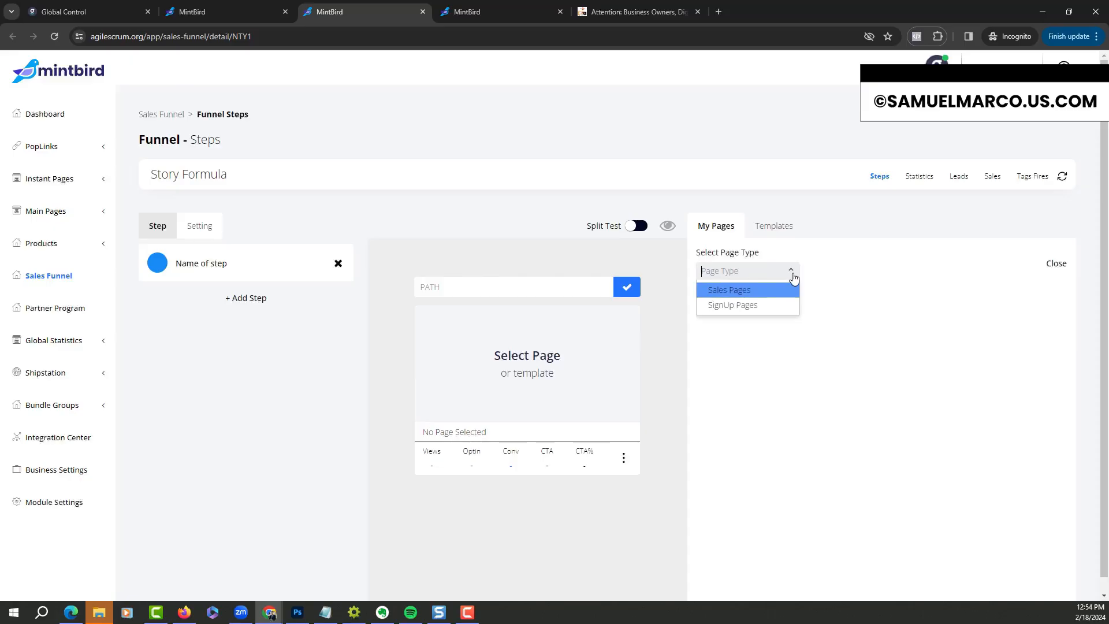
click(750, 295)
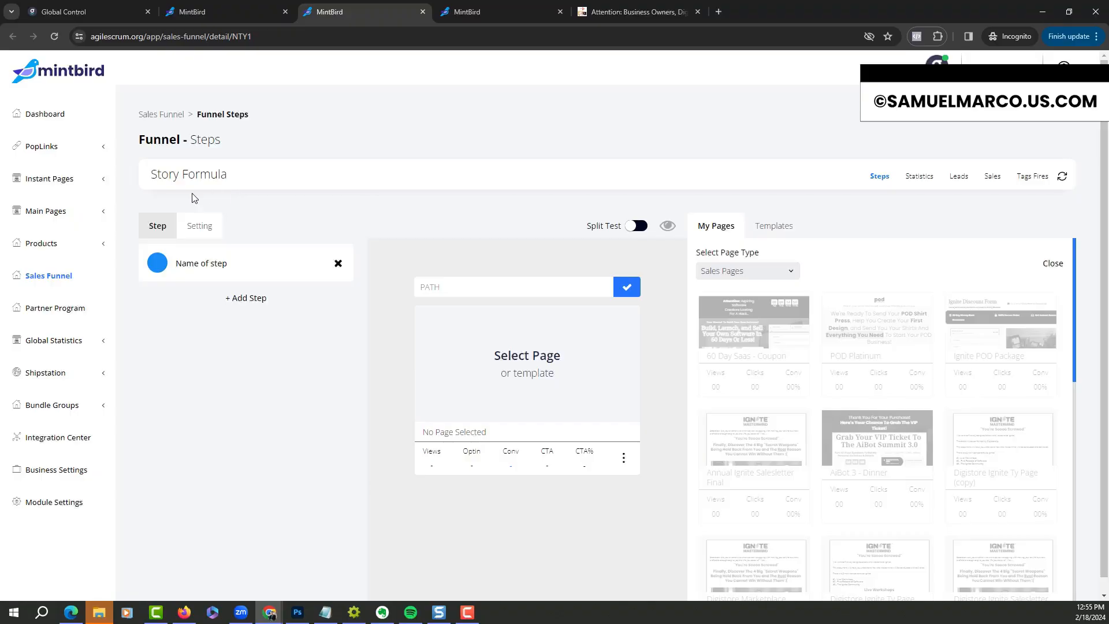
click(101, 219)
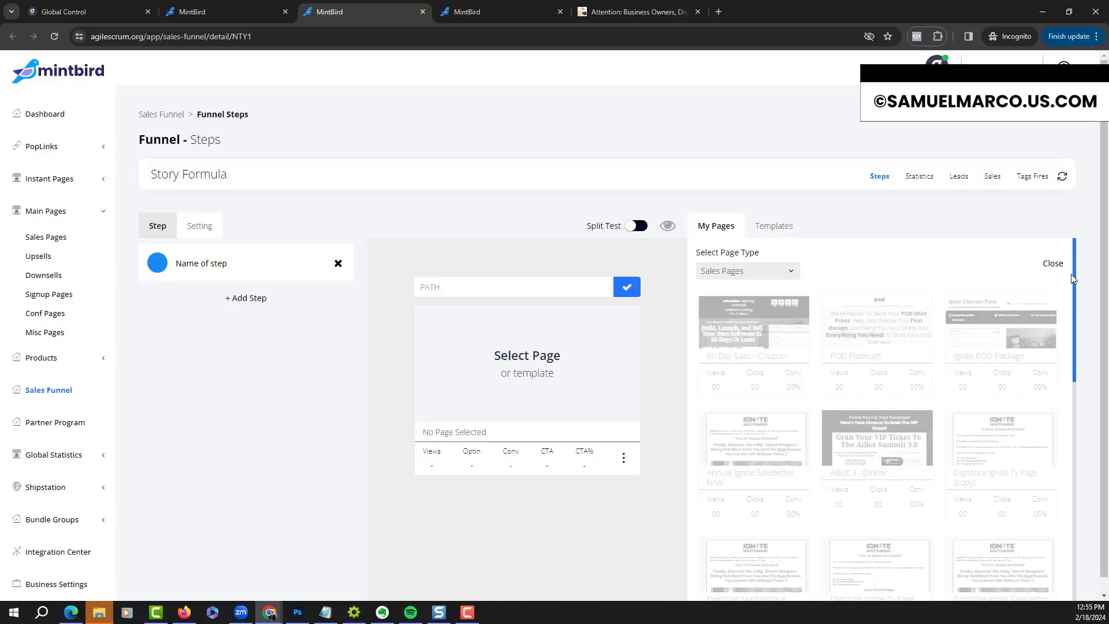
drag(1074, 267, 1104, 479)
drag(1075, 365, 1078, 430)
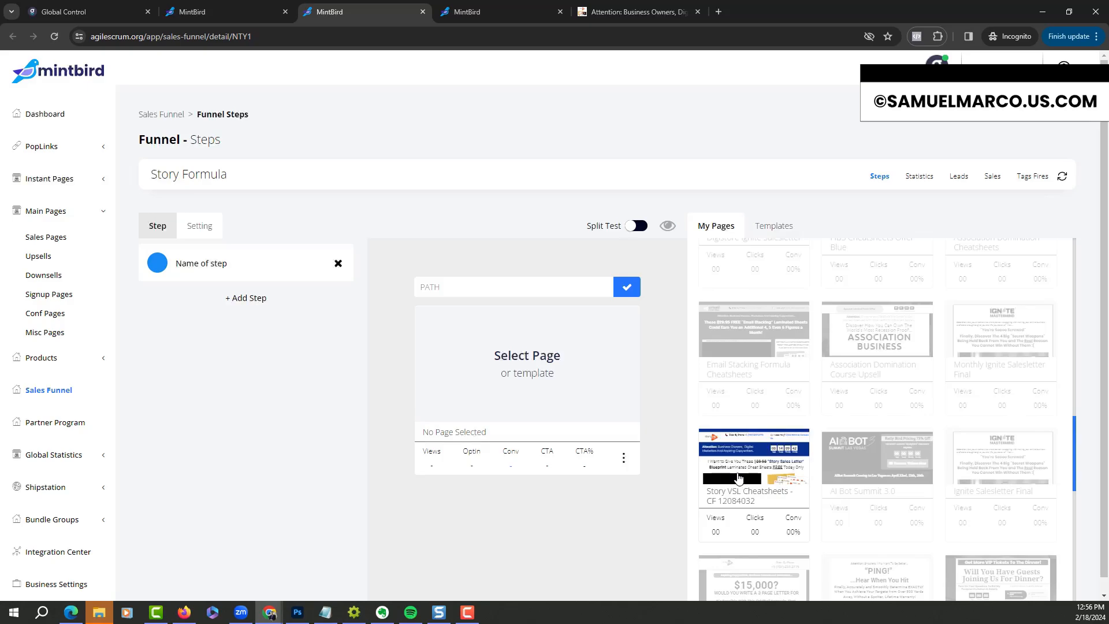
Put the Story VSL Cheatsheets page in the step and change its path to 'storydeal'.
click(739, 477)
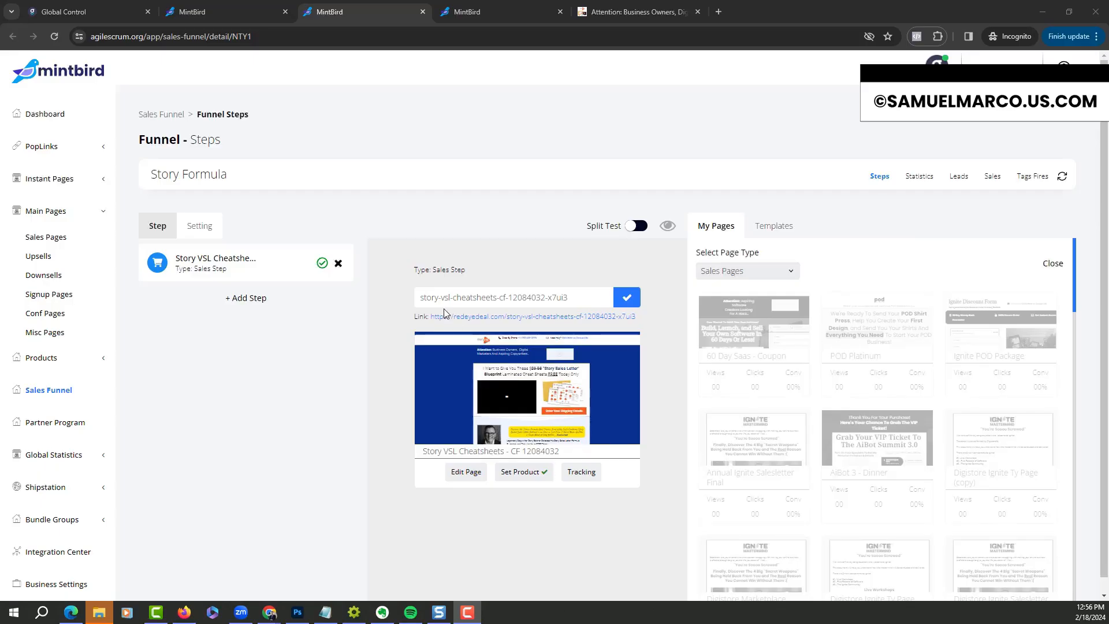
click(584, 299)
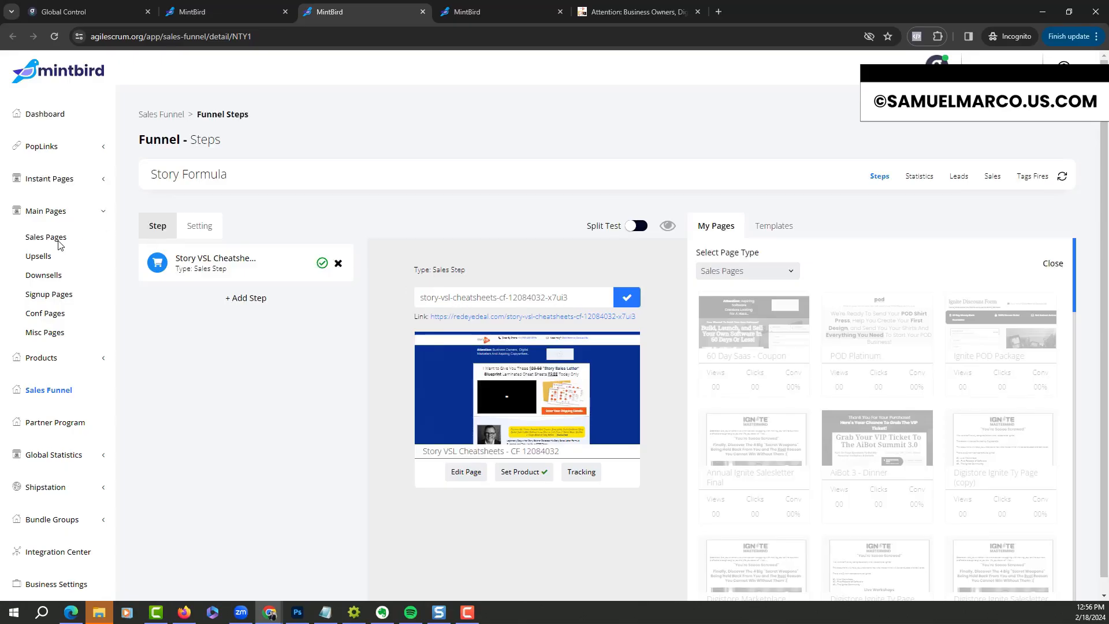
click(239, 272)
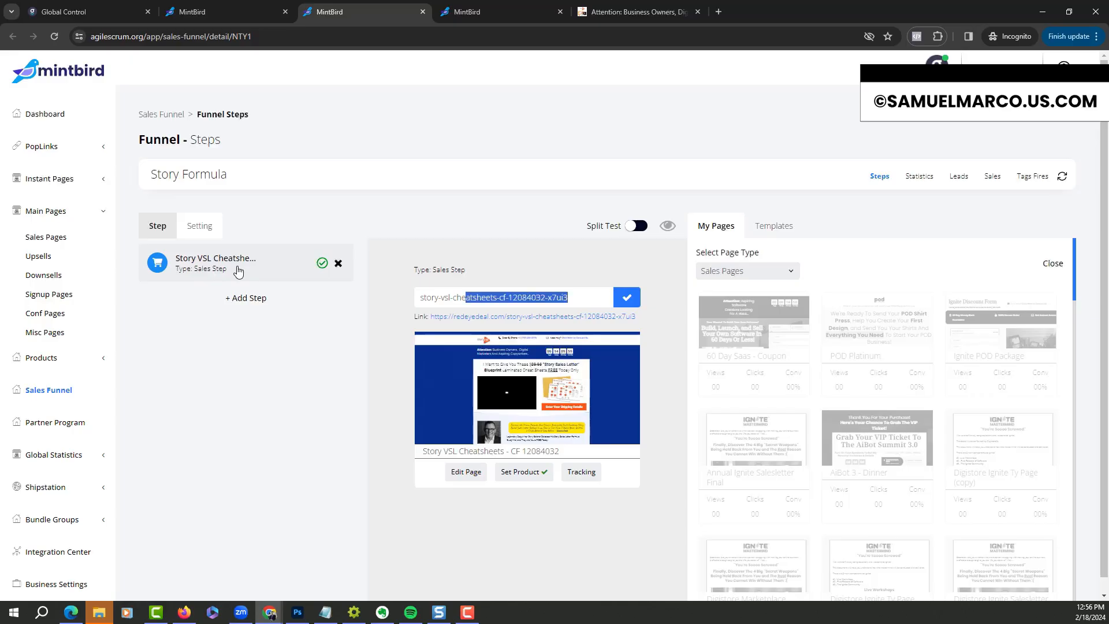
drag(579, 302, 419, 298)
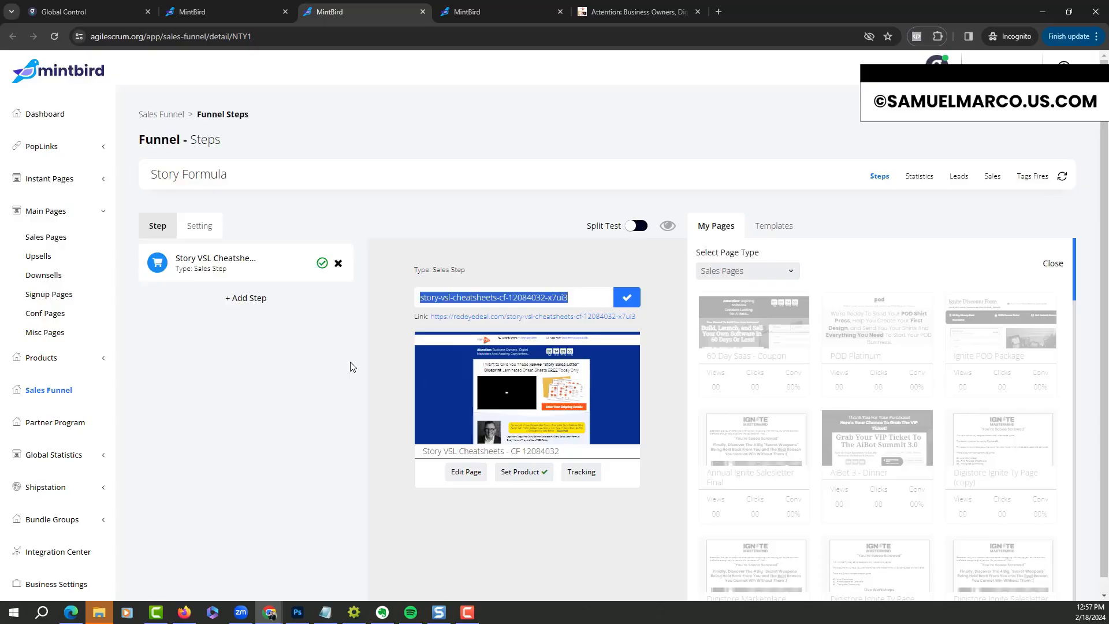
text(stor)
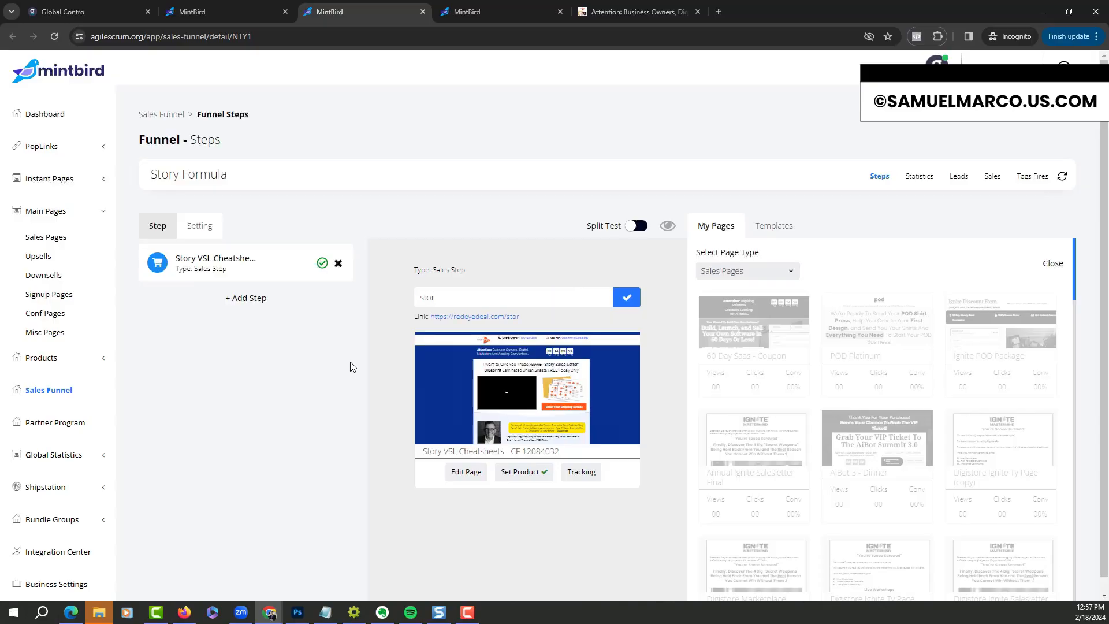
text(ydeal)
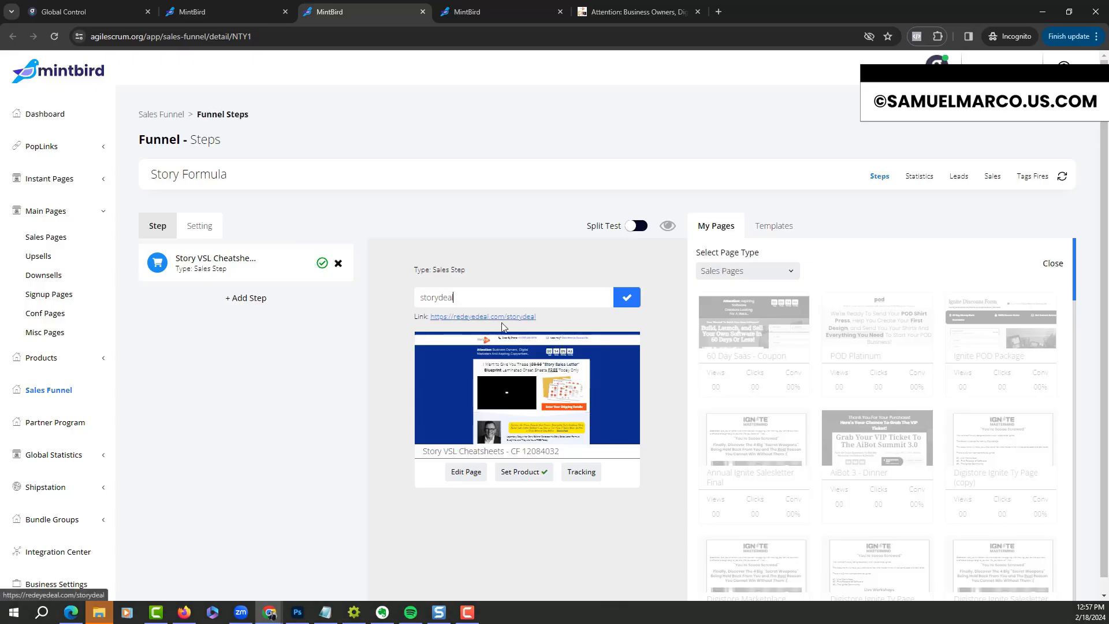
click(627, 299)
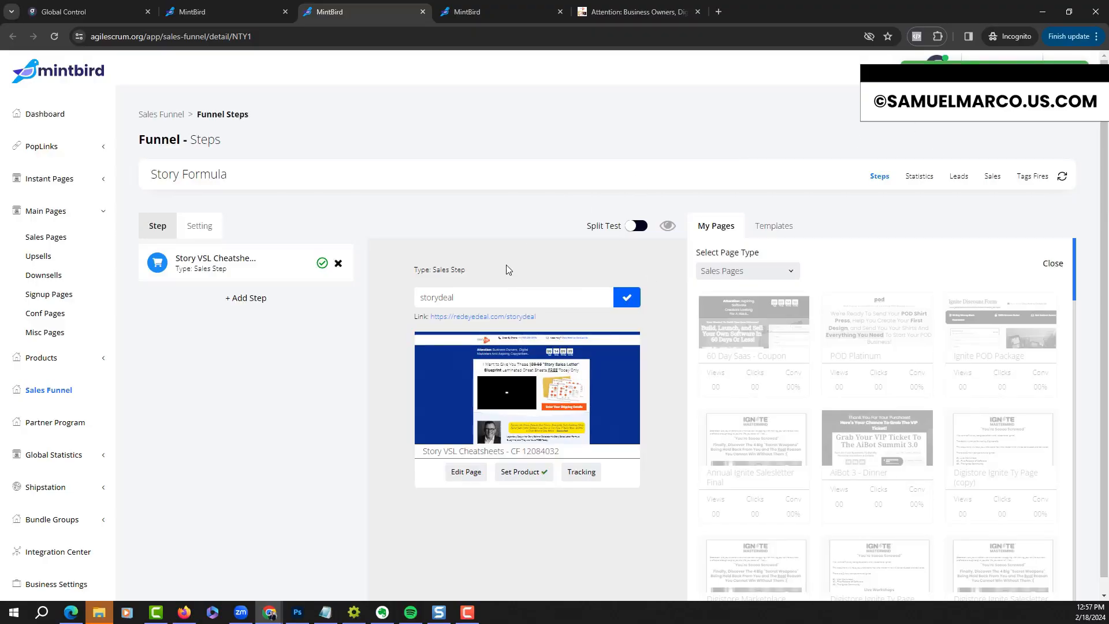
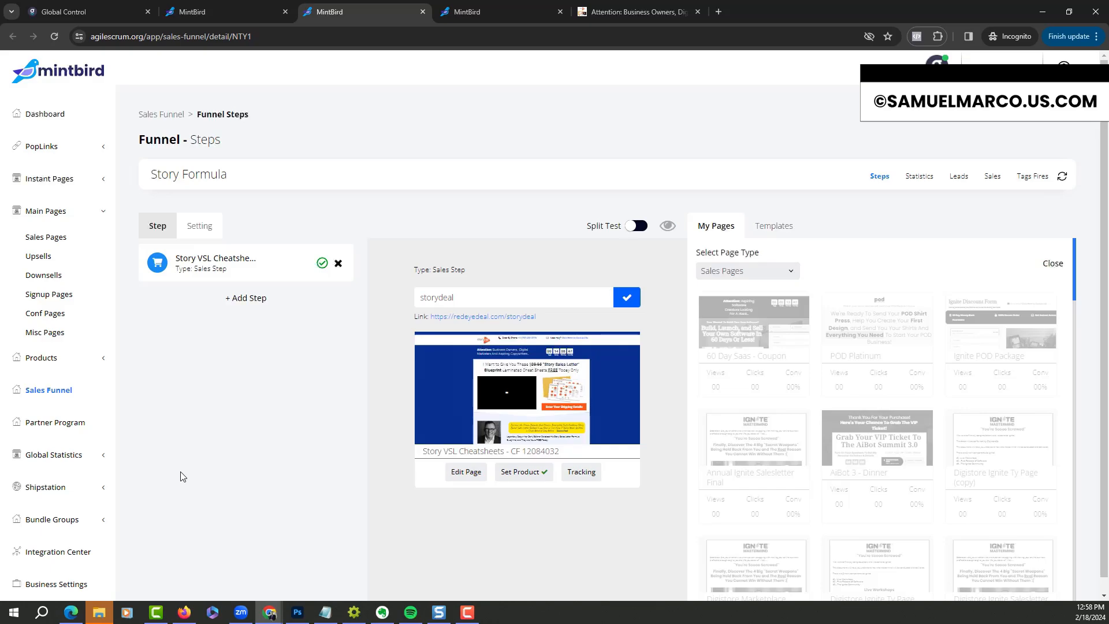
Add an Upsell step using the Course - Story VSL page with path 'specoffer1'.
click(242, 299)
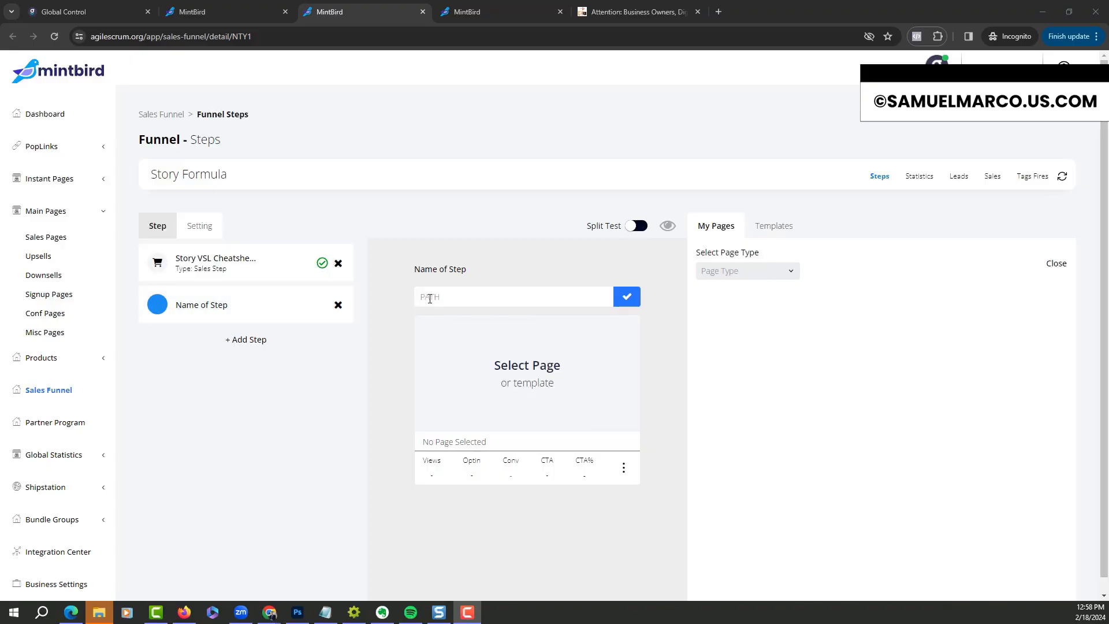
click(792, 274)
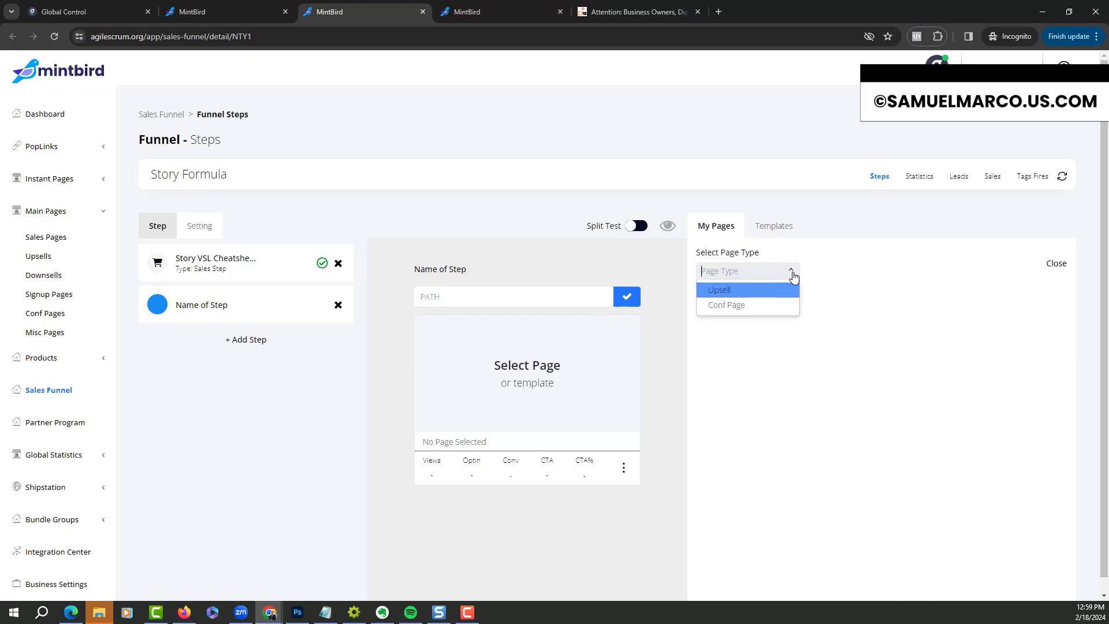
click(729, 290)
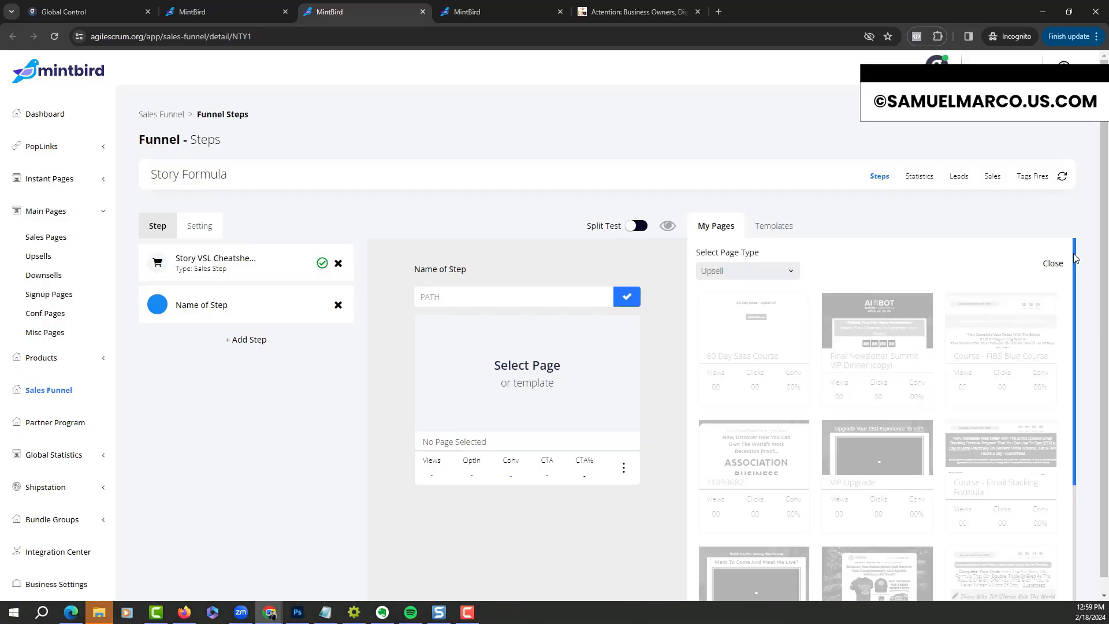
drag(1075, 259, 1078, 389)
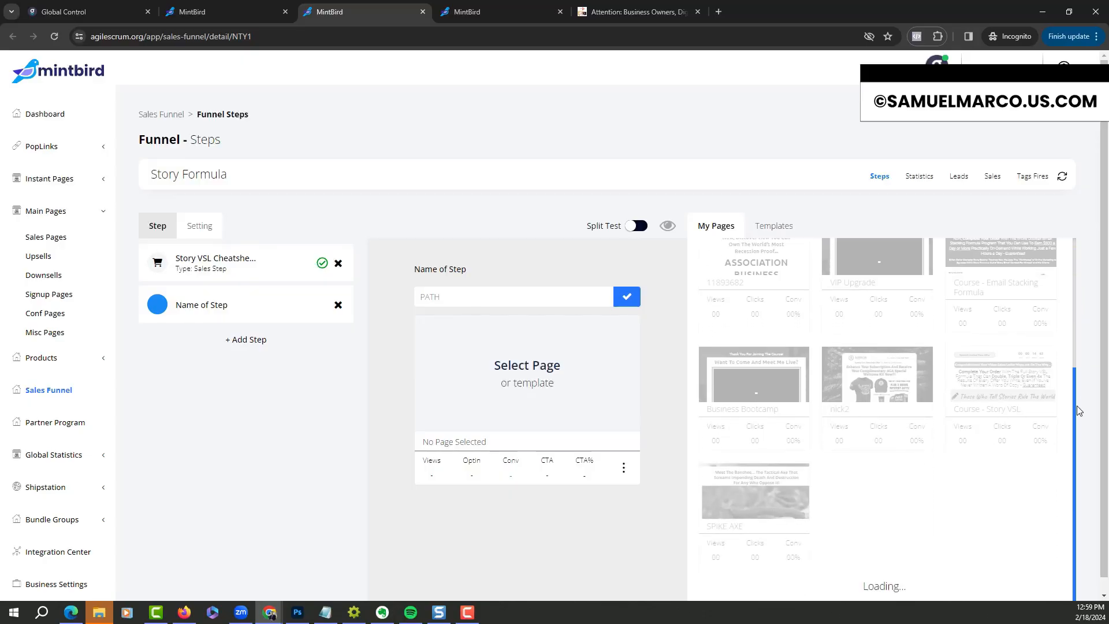
click(1002, 387)
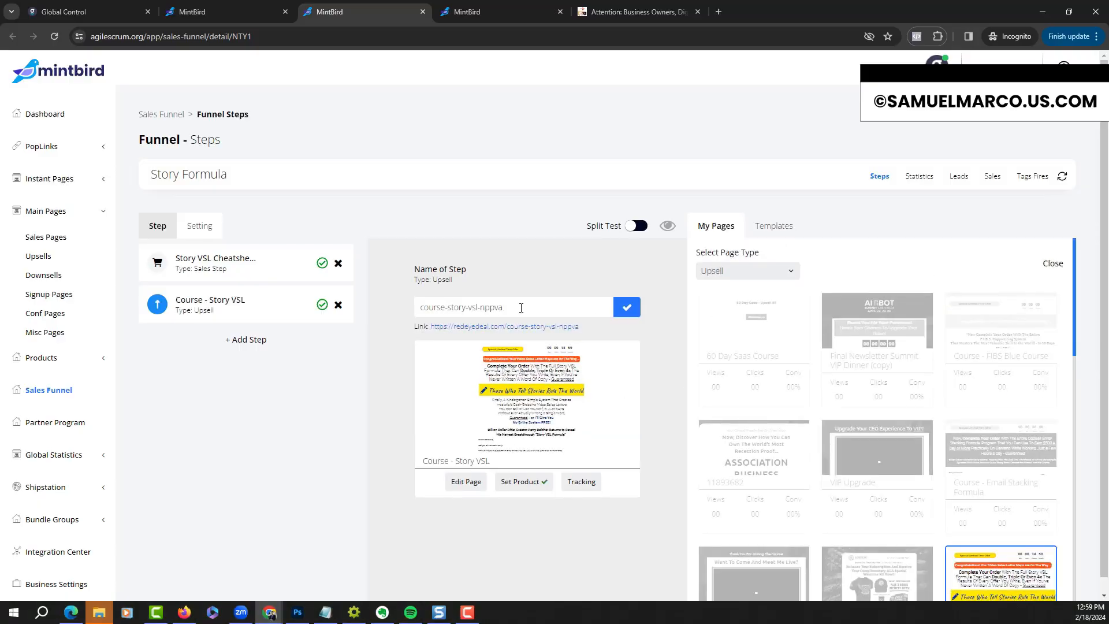
drag(521, 308, 418, 309)
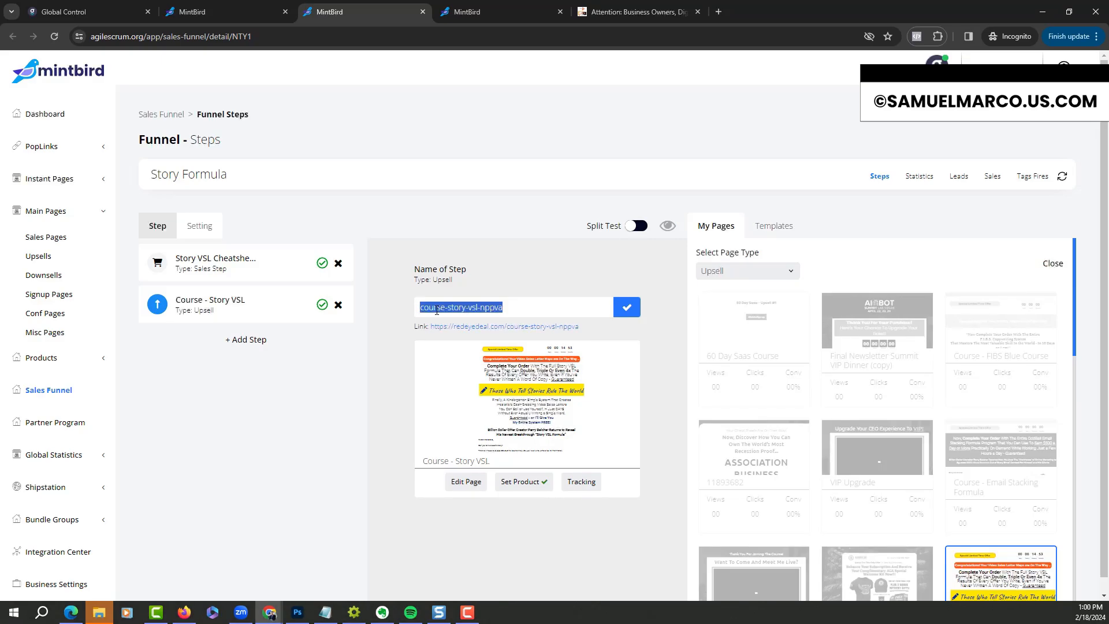
text(specoffer1)
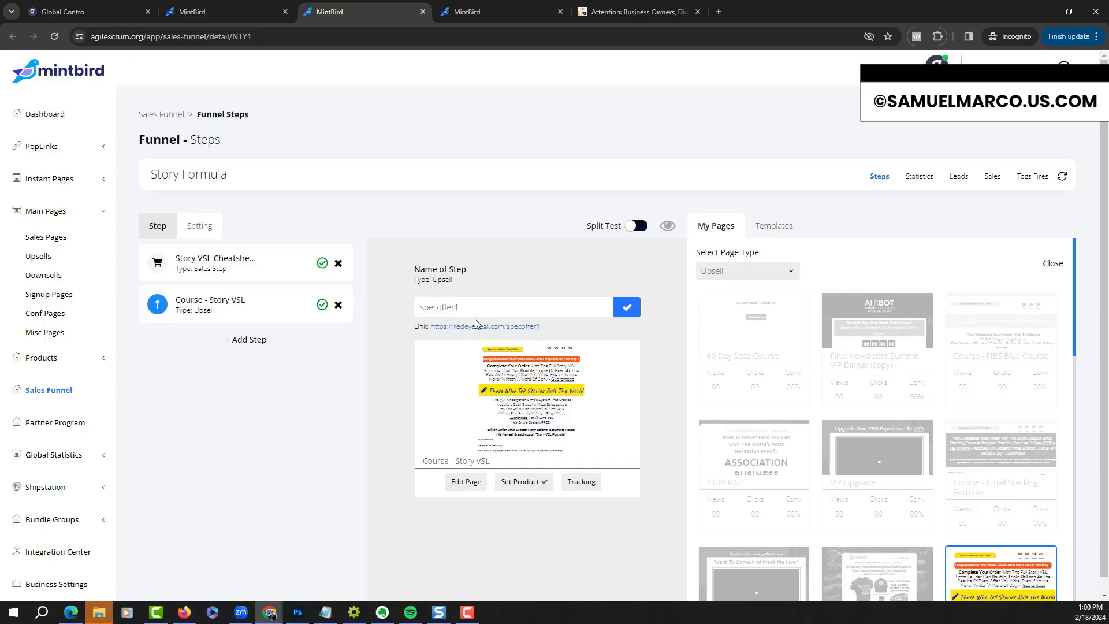
click(630, 310)
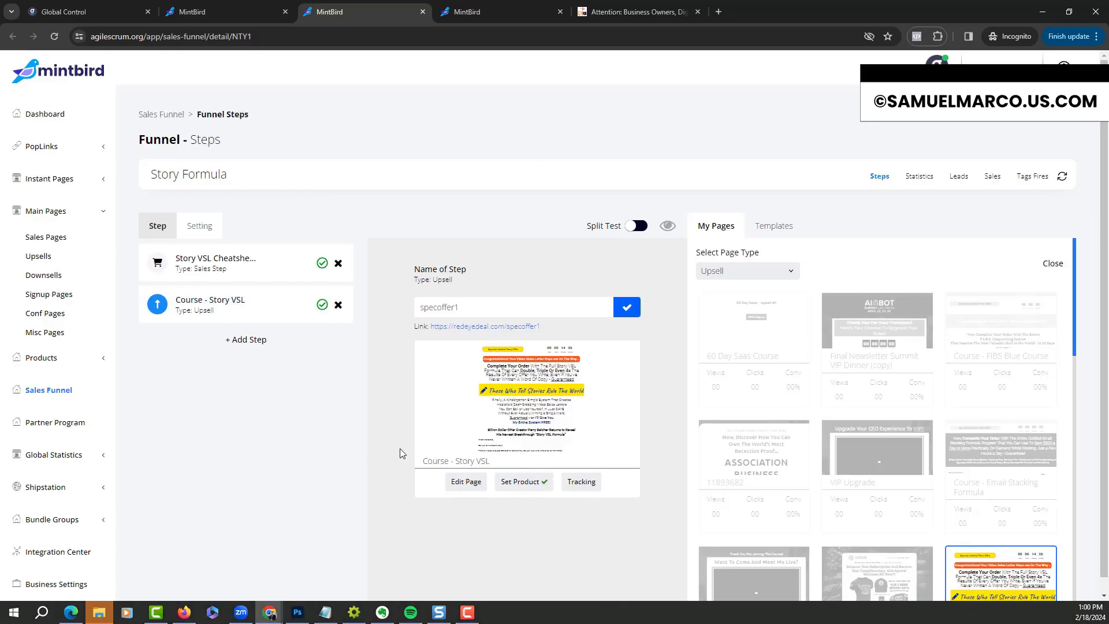
Add a Downsell step using page 12084032 with path 'offdown1'.
click(254, 341)
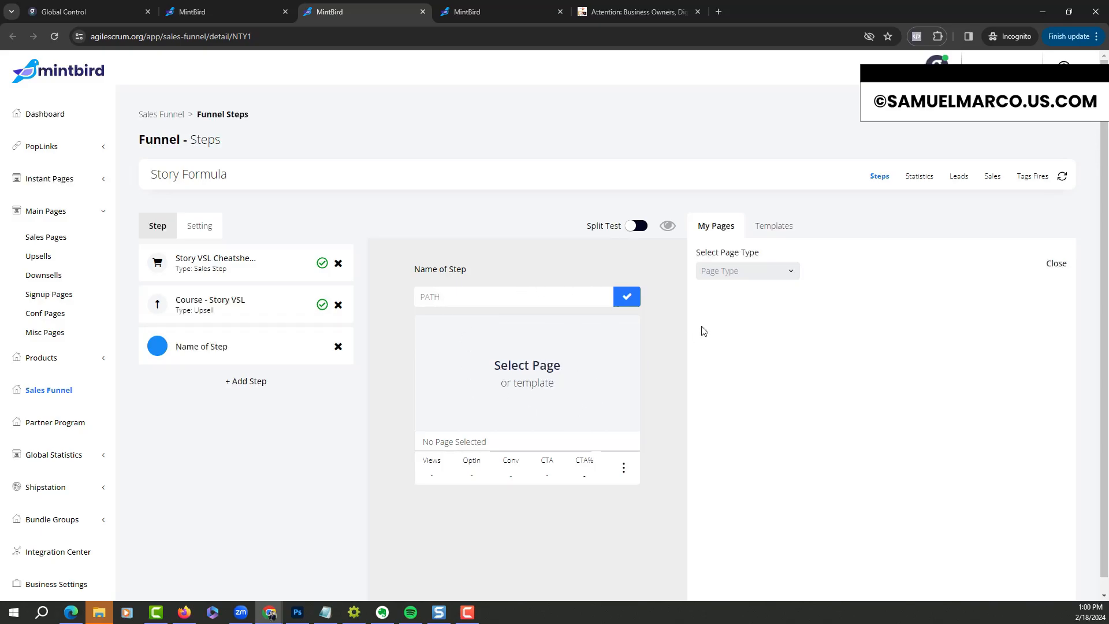
click(793, 272)
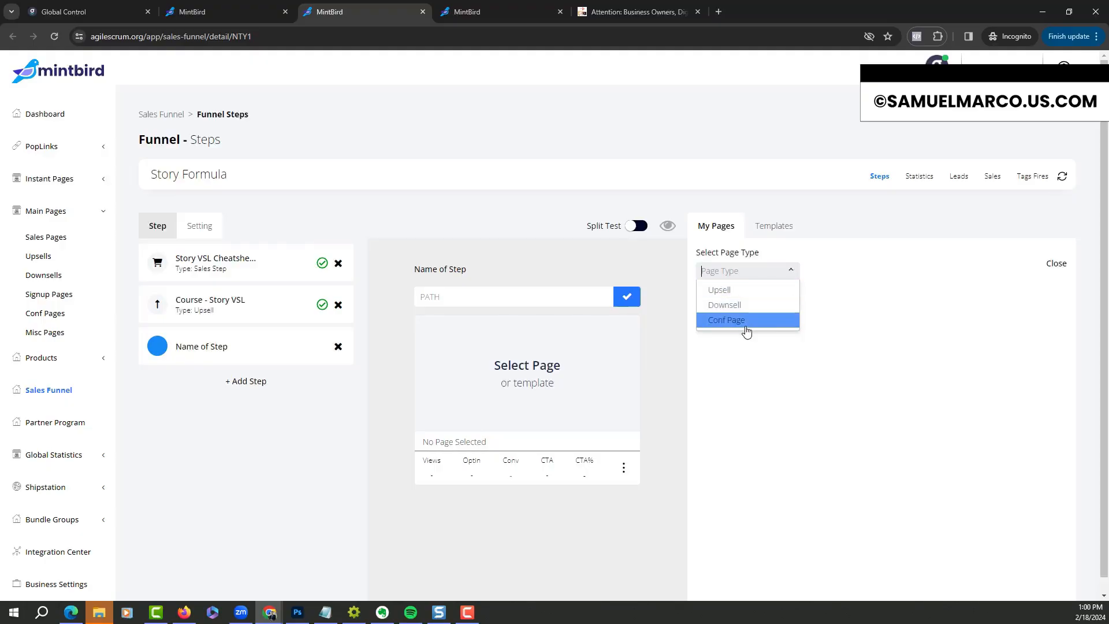
click(738, 305)
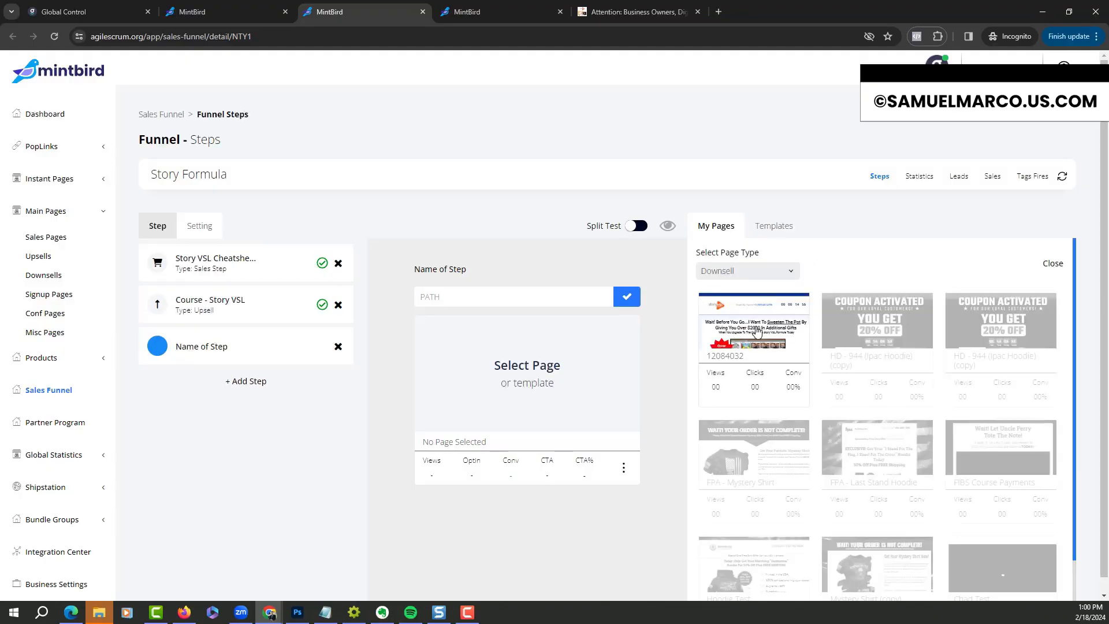
click(757, 330)
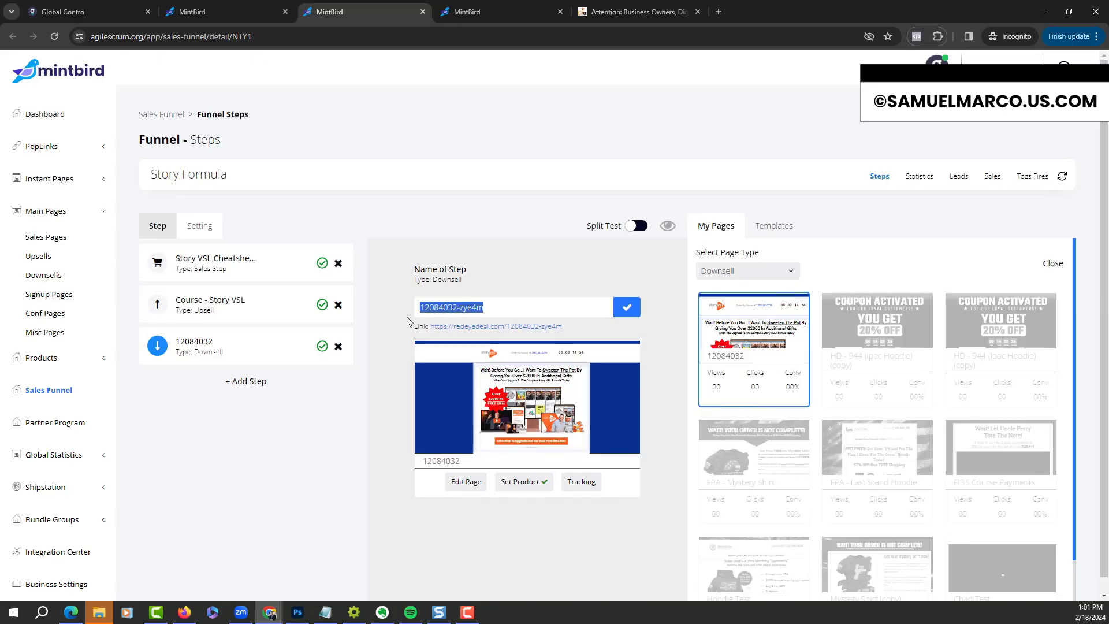
text(offdown1)
click(627, 307)
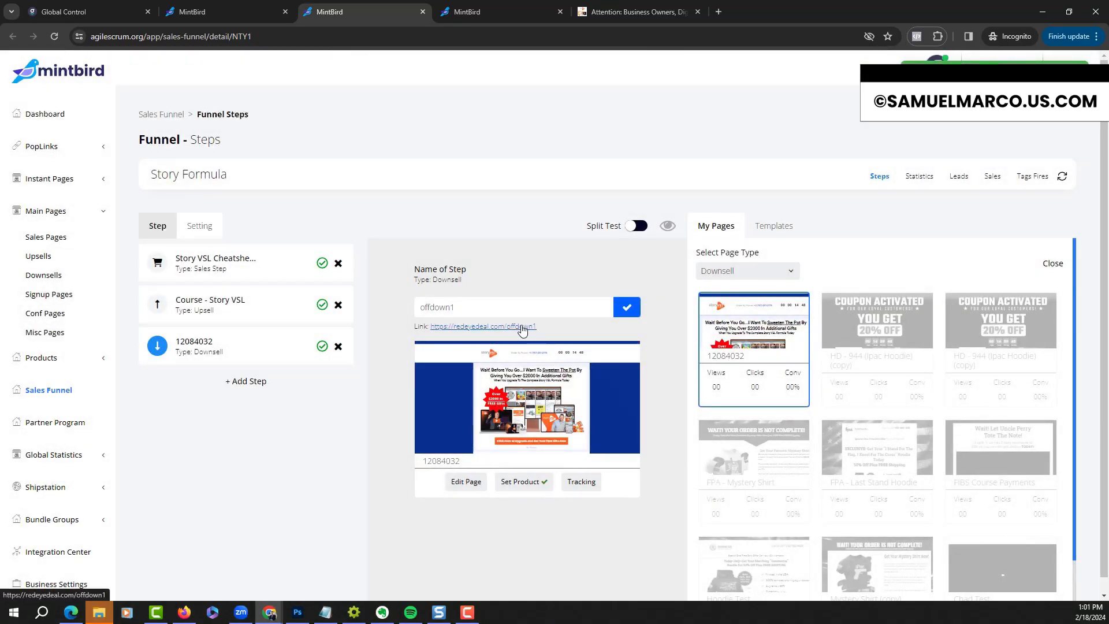
Add a Conf Page step using the Story VSL Thank You Page with path 'story-thanks'.
click(249, 381)
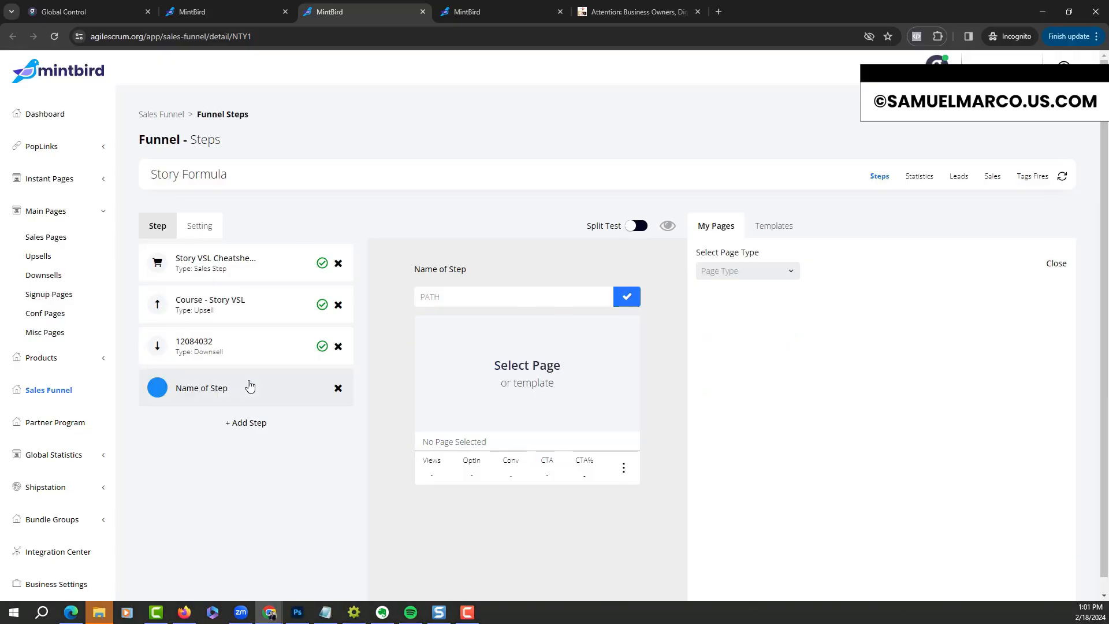
click(797, 276)
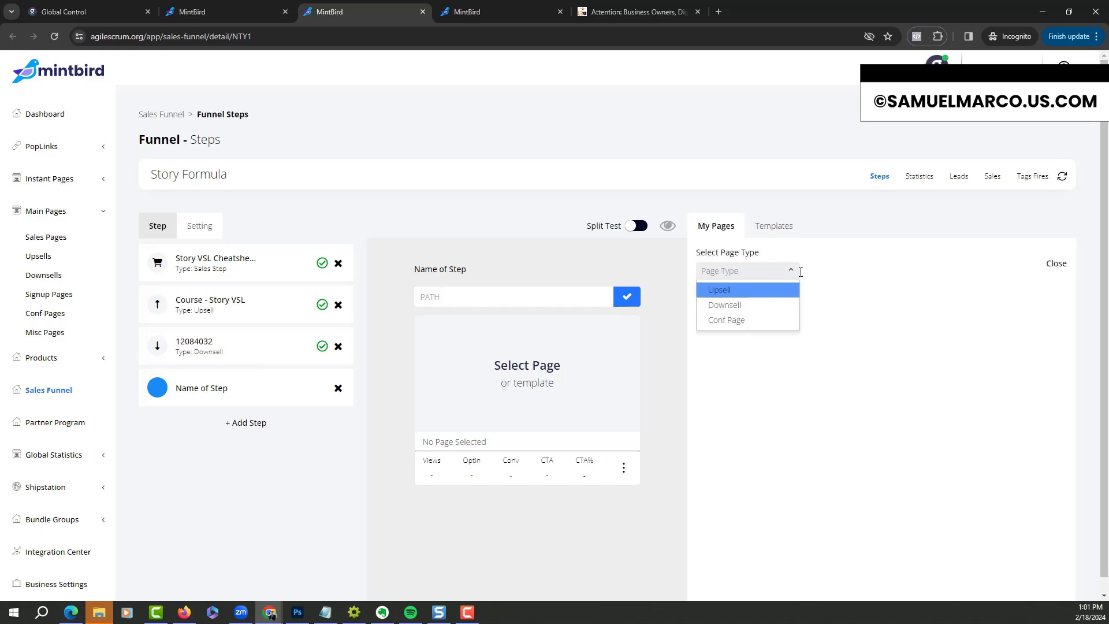
click(750, 321)
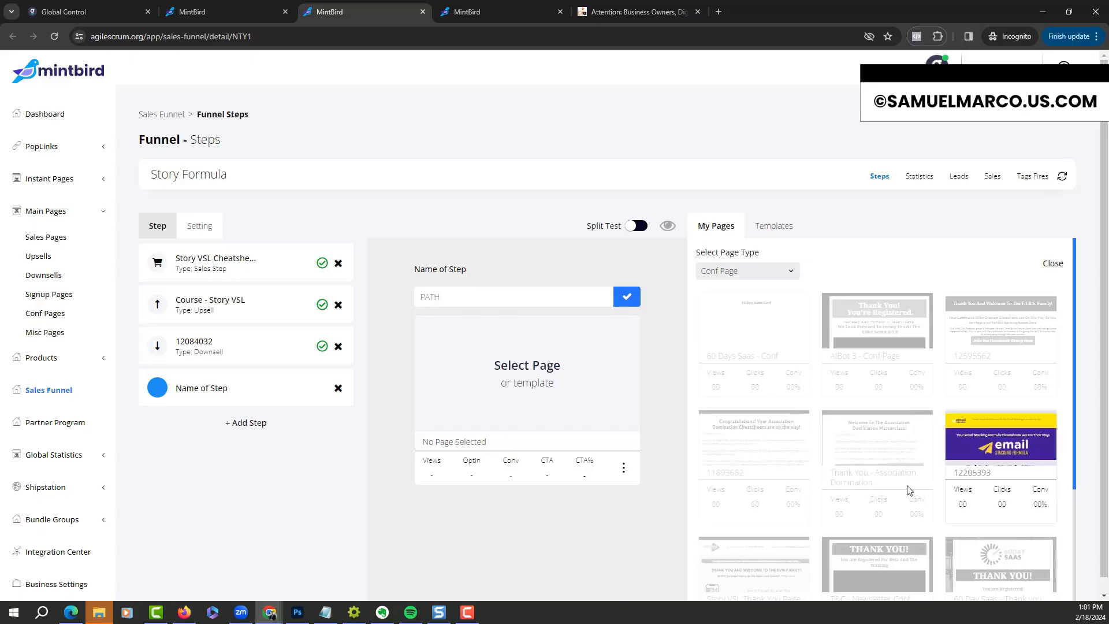
click(767, 567)
drag(519, 304, 420, 307)
text(story-thanks)
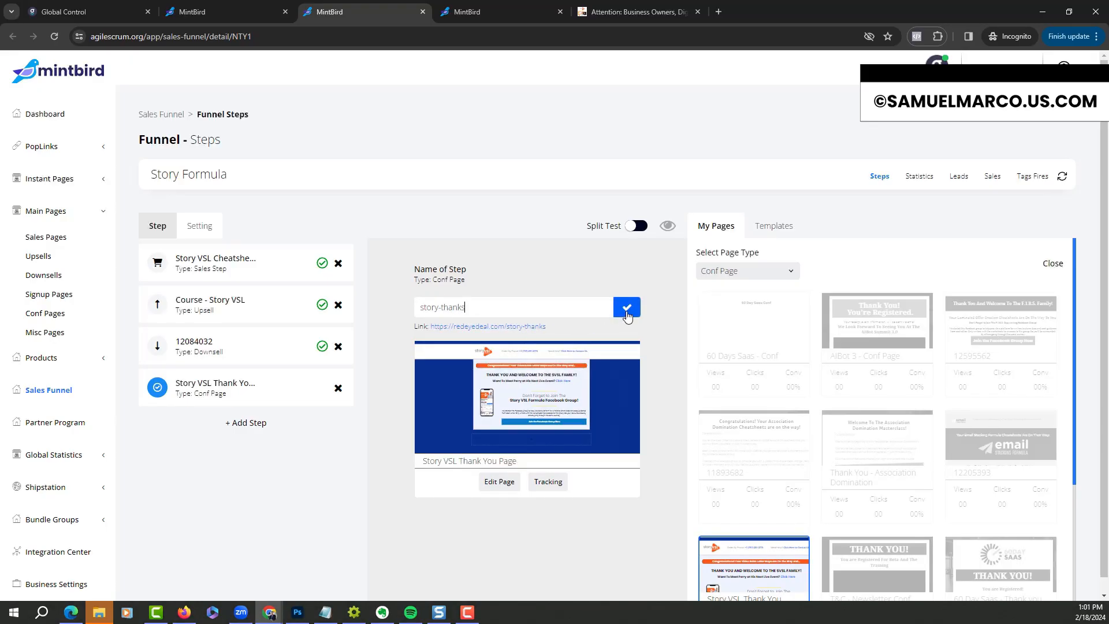
click(628, 308)
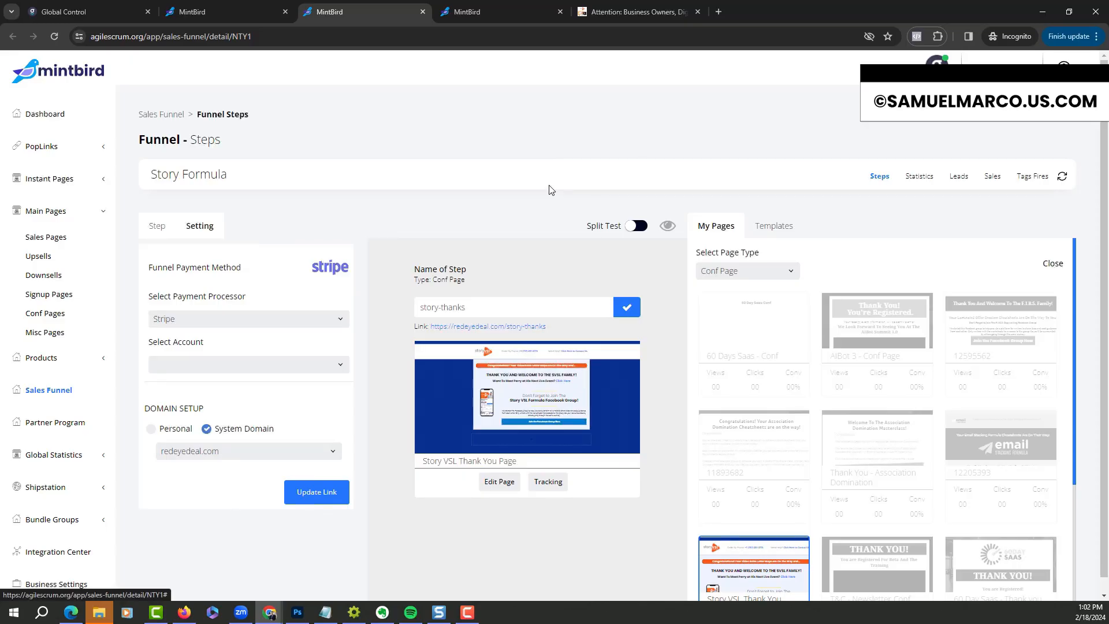
Keep Stripe as the payment processor and select the connected Stripe account.
click(218, 319)
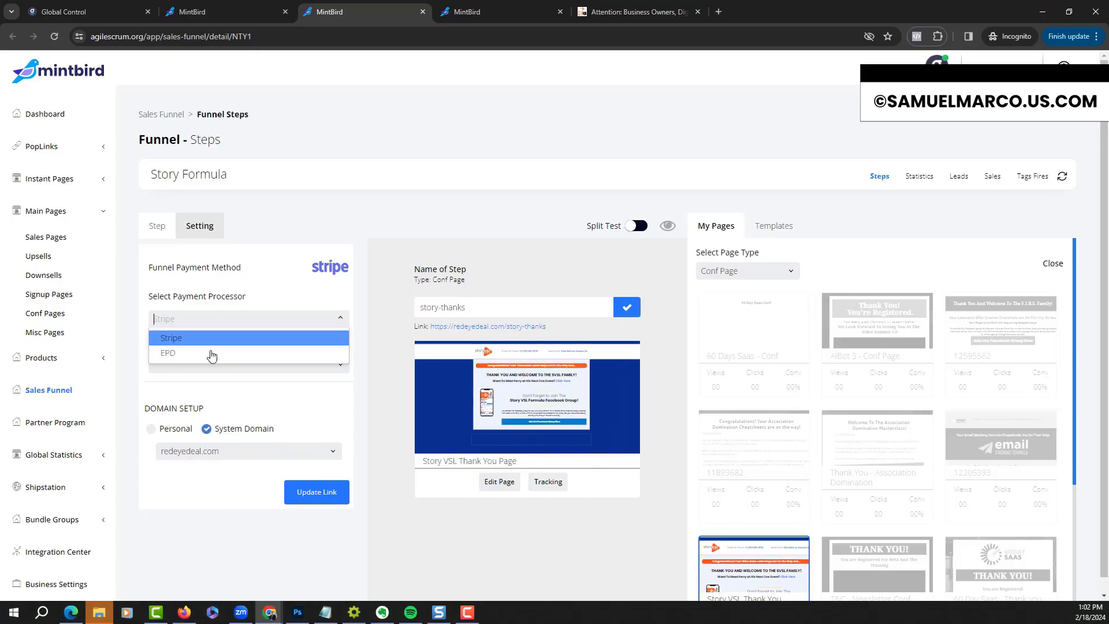
click(344, 220)
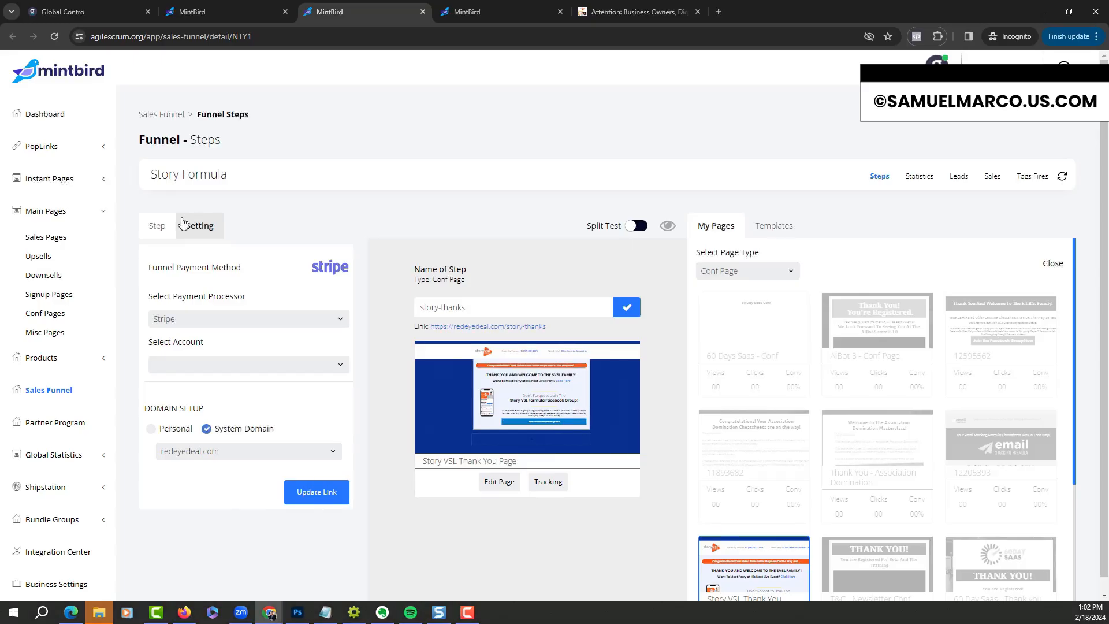
click(162, 225)
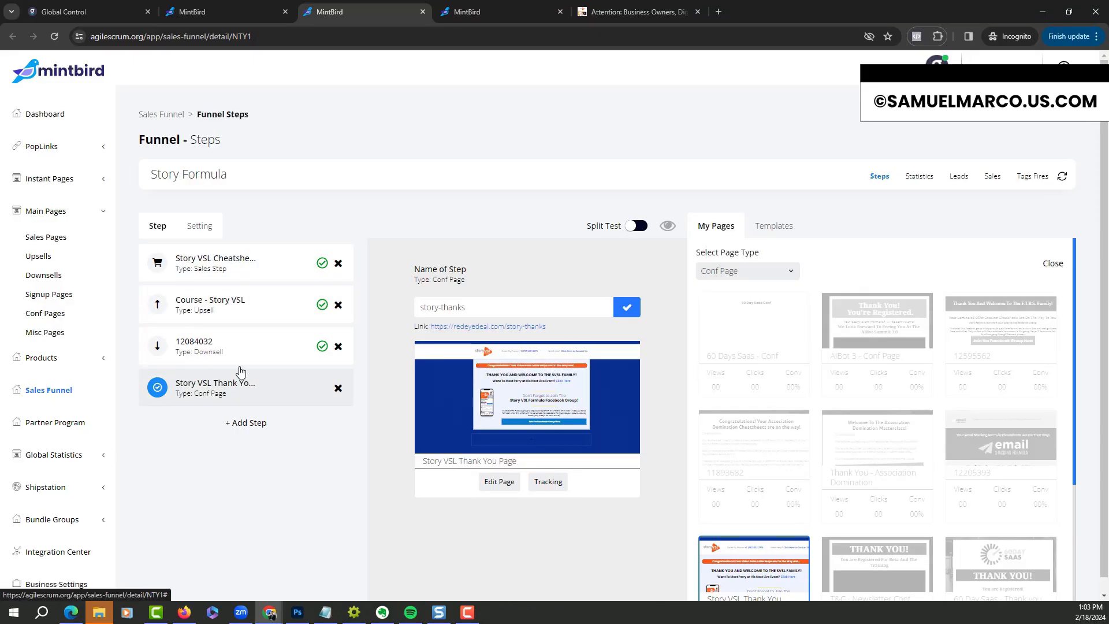
click(198, 232)
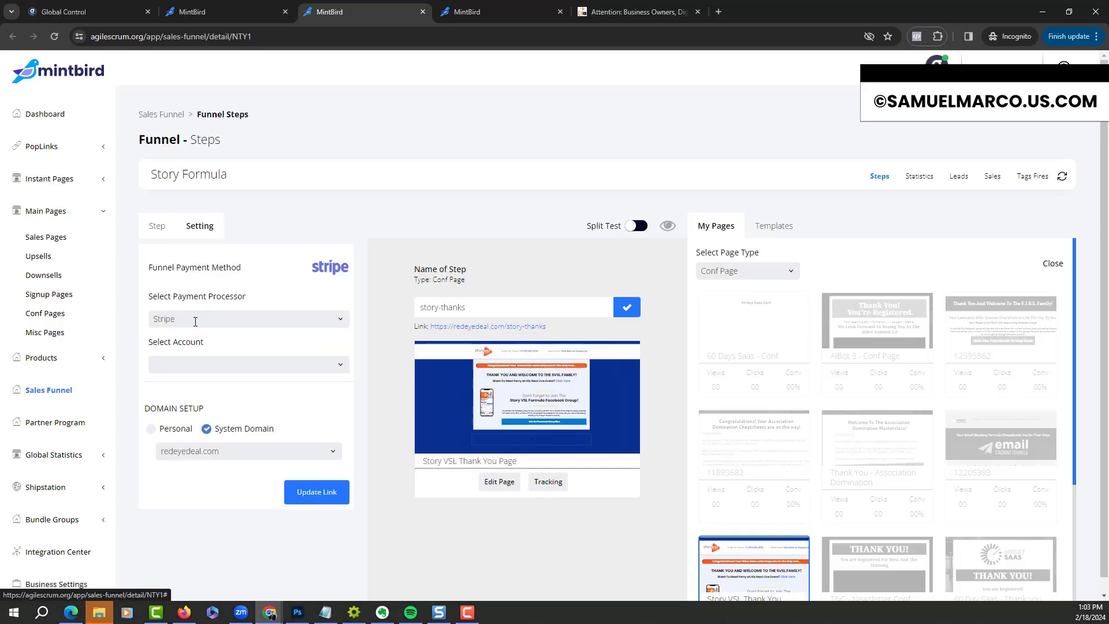
click(234, 363)
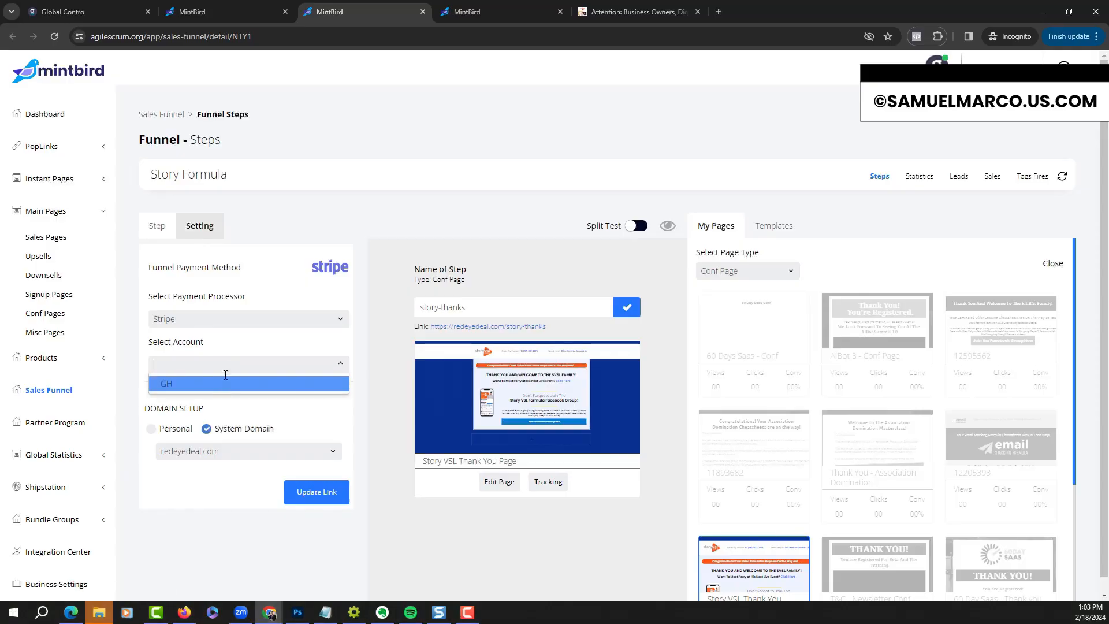
click(220, 383)
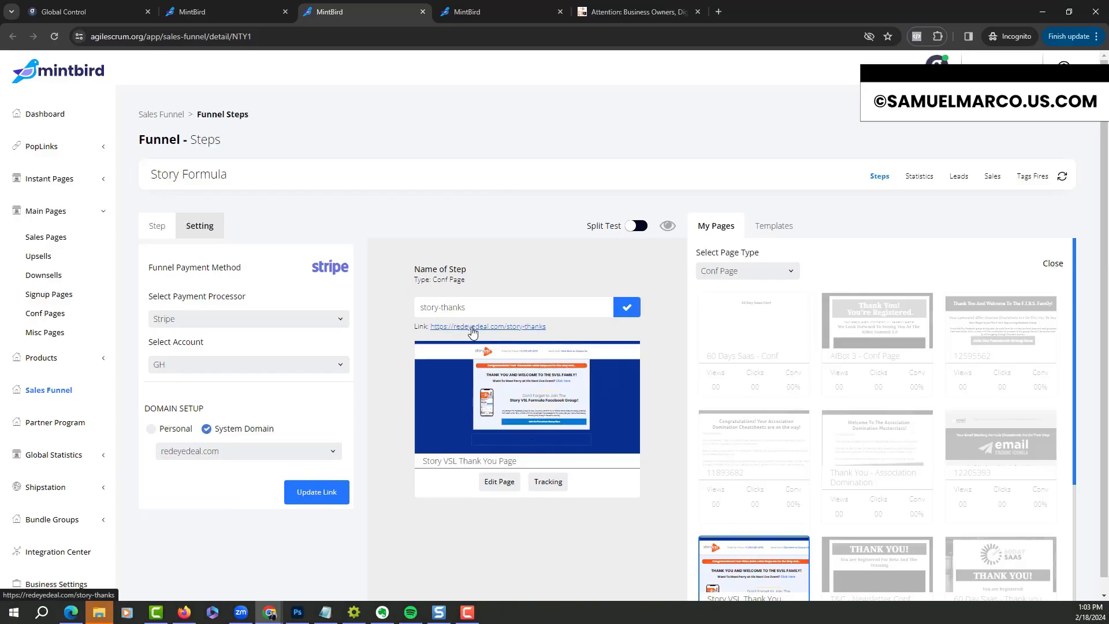
Switch the funnel to the personal domain ignitemastermind.org and update the step links.
click(152, 429)
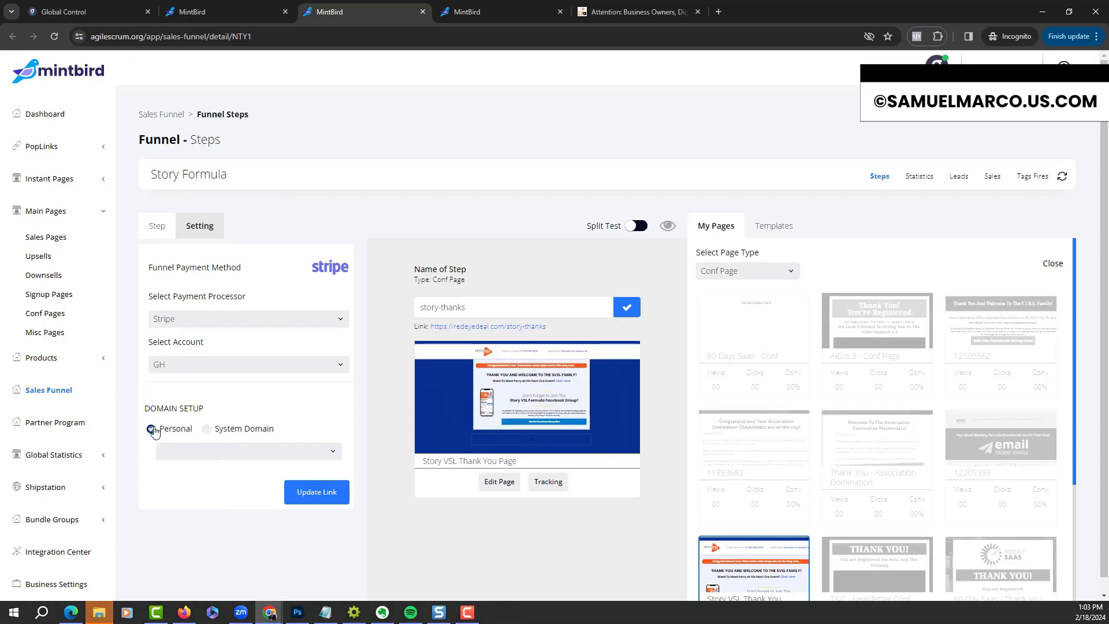
click(333, 456)
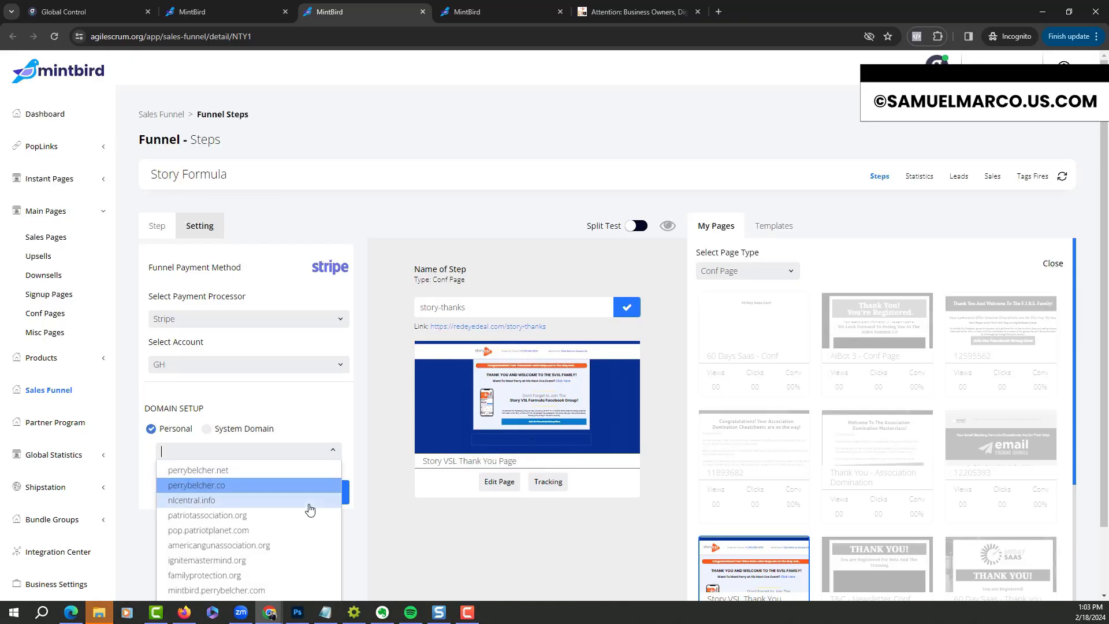
click(295, 563)
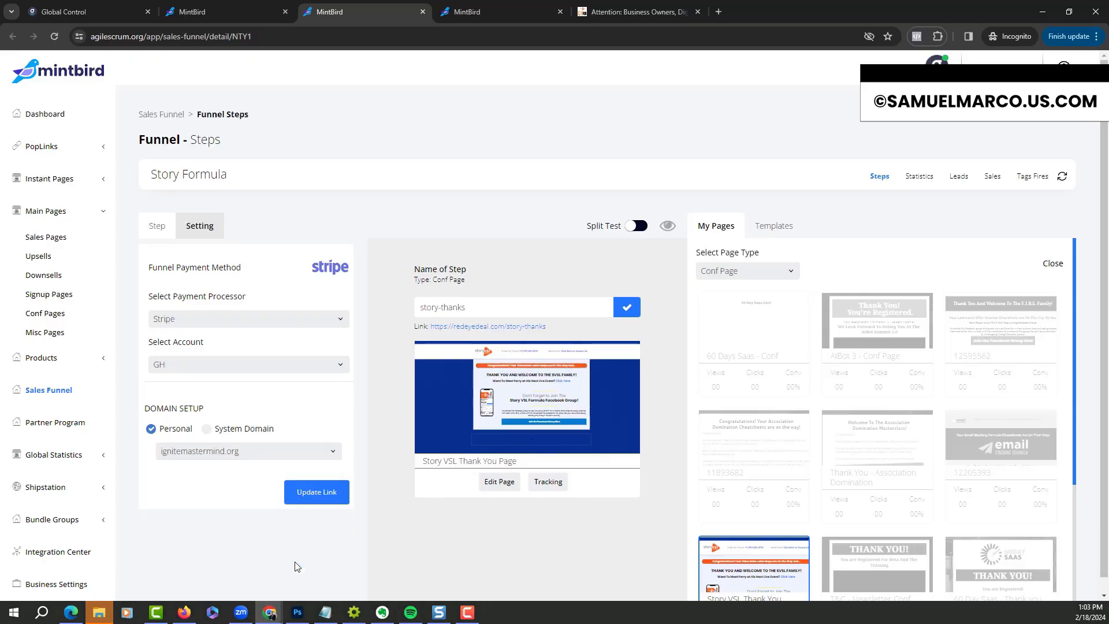
click(309, 494)
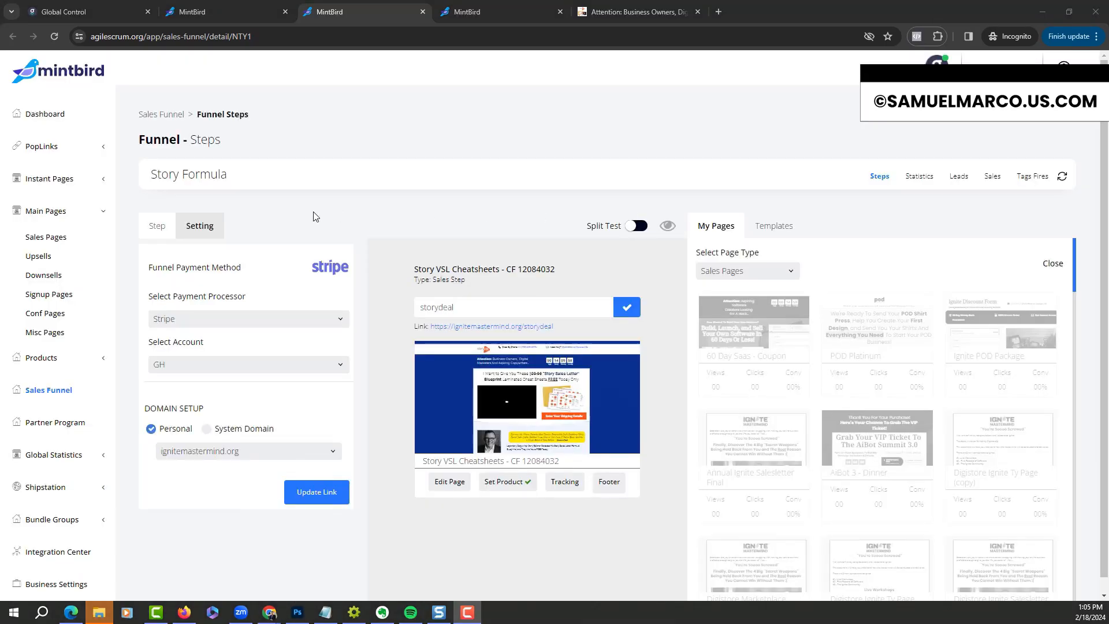
click(156, 226)
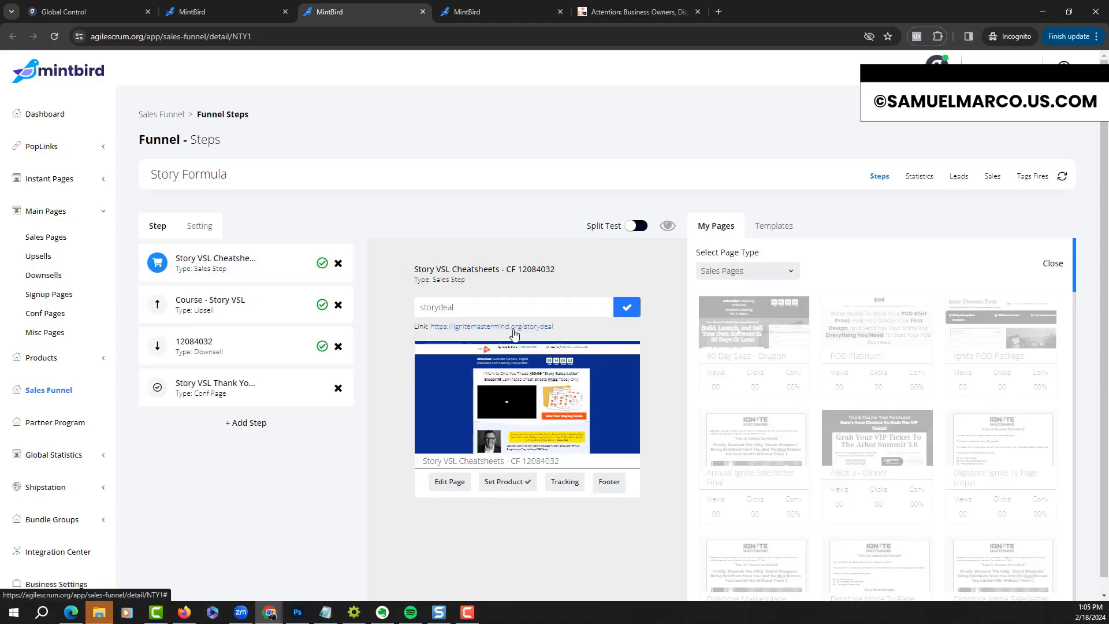
click(262, 306)
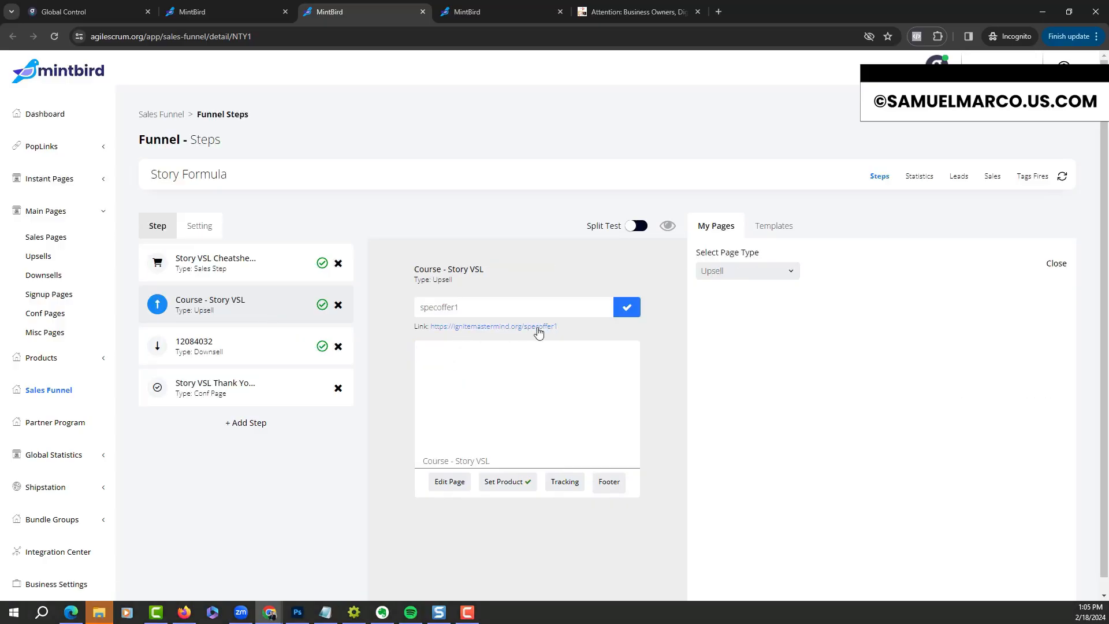
click(267, 349)
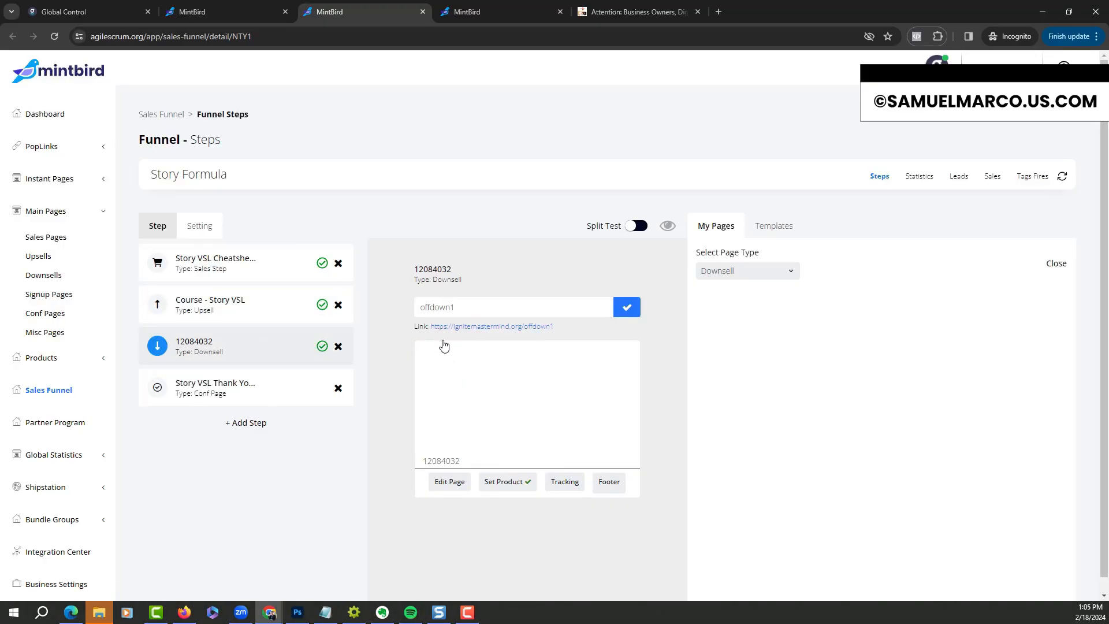
click(275, 391)
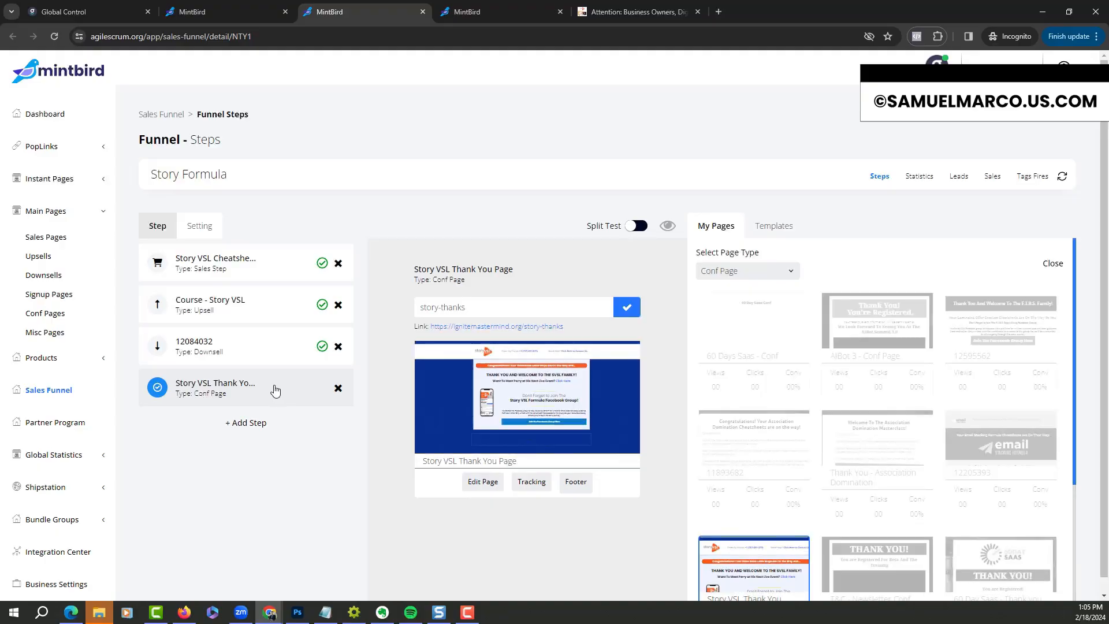
click(268, 268)
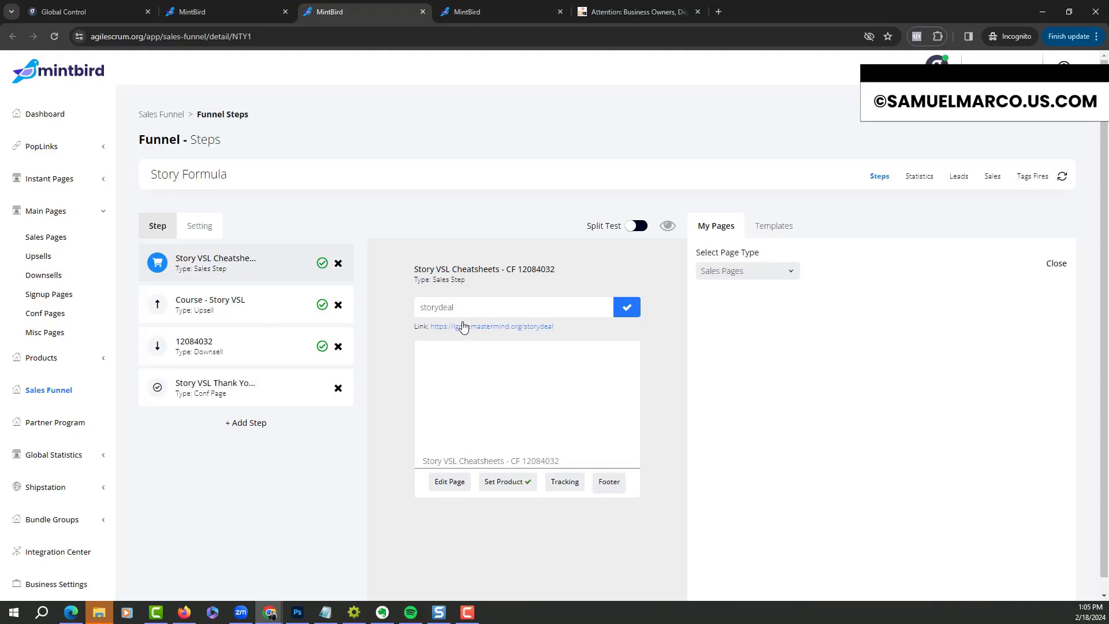
Preview the live storydeal sales page, scroll through it, and return to MintBird.
click(668, 227)
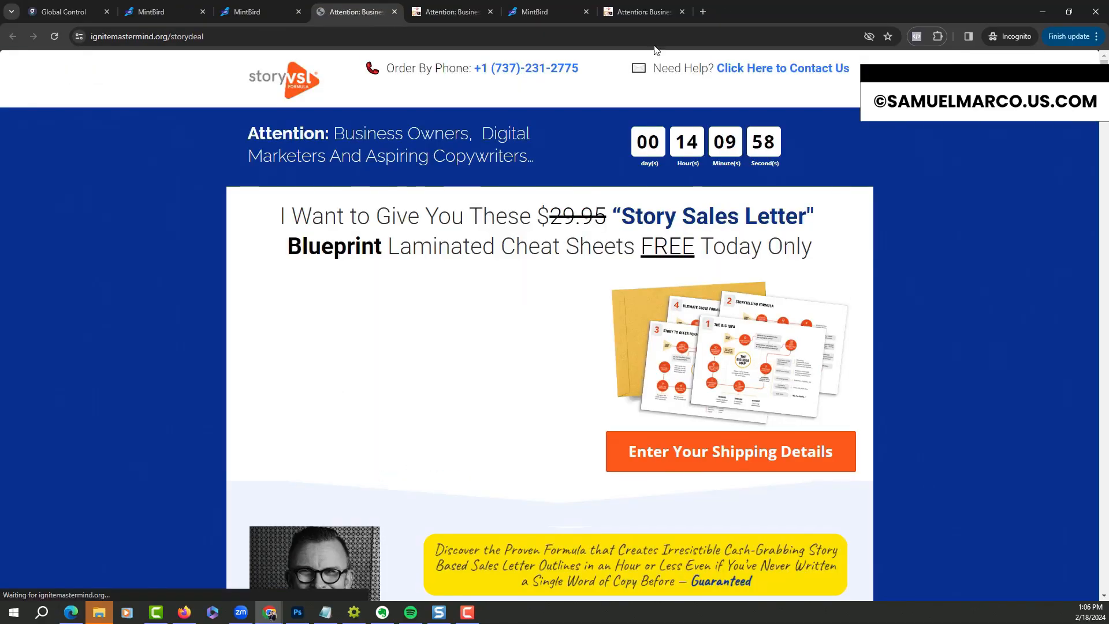
scroll(549, 324, down, 6)
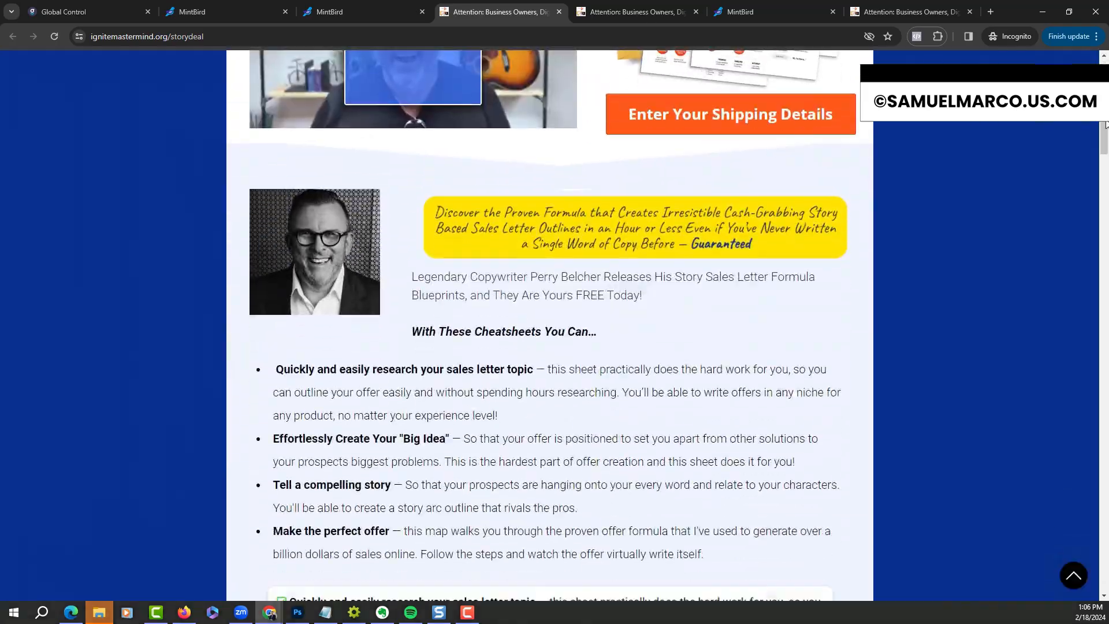
scroll(549, 324, down, 20)
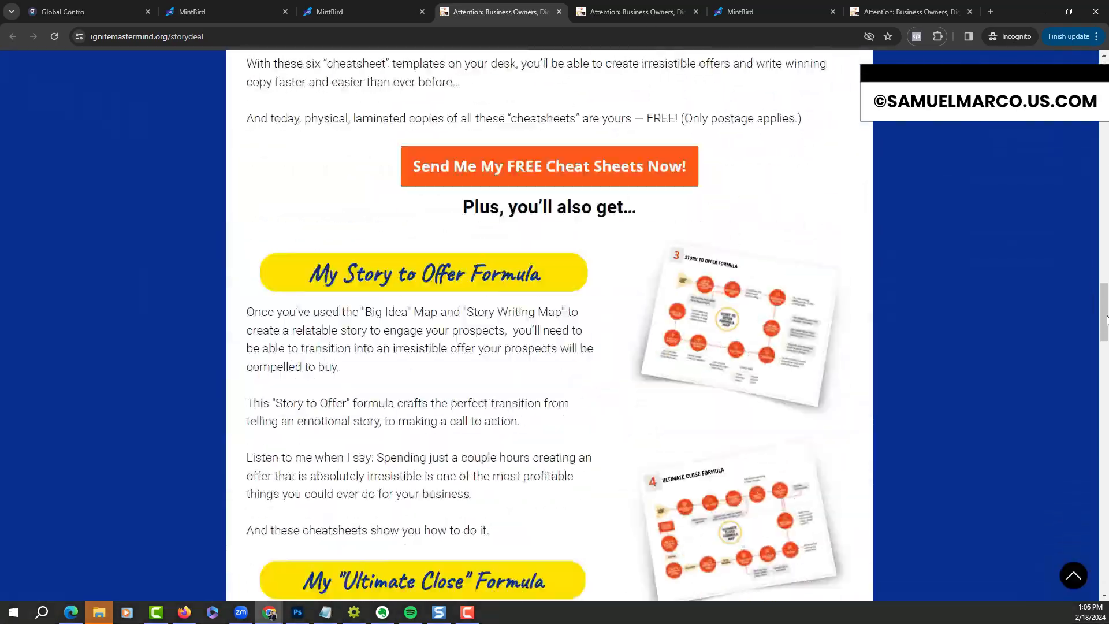
drag(1104, 508, 1081, 55)
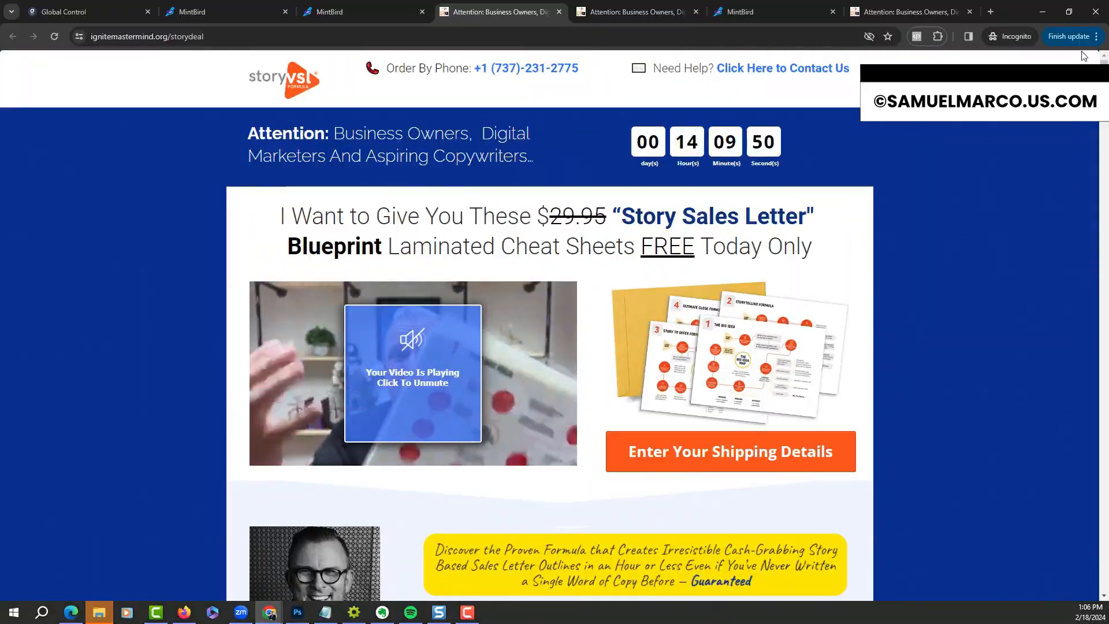
click(366, 12)
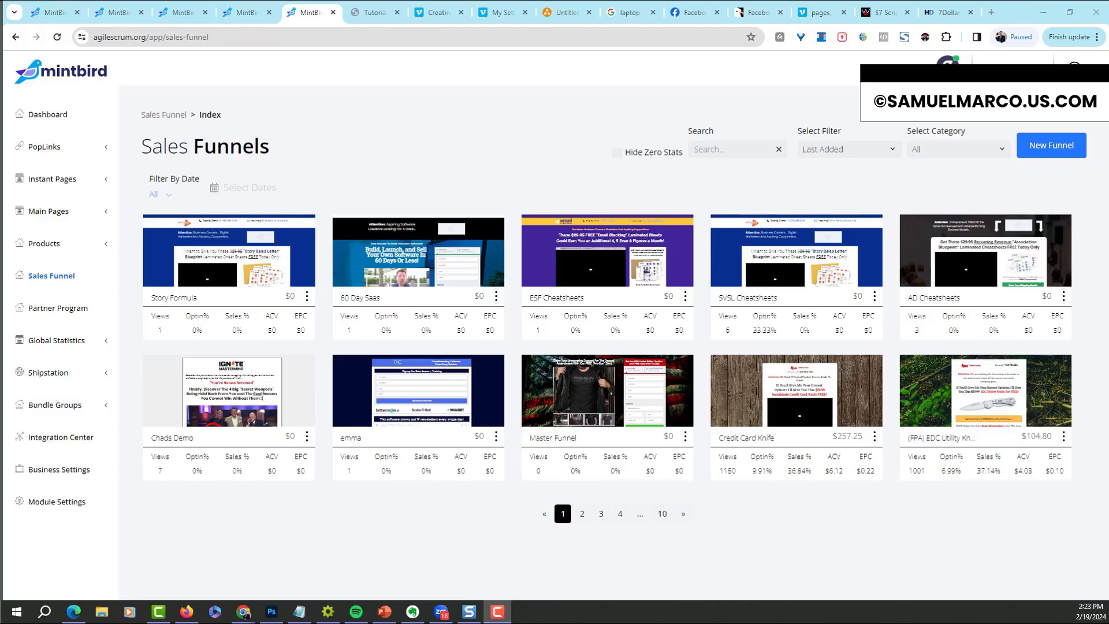
Go from the account menu to the Payment Gateways integration page.
click(105, 213)
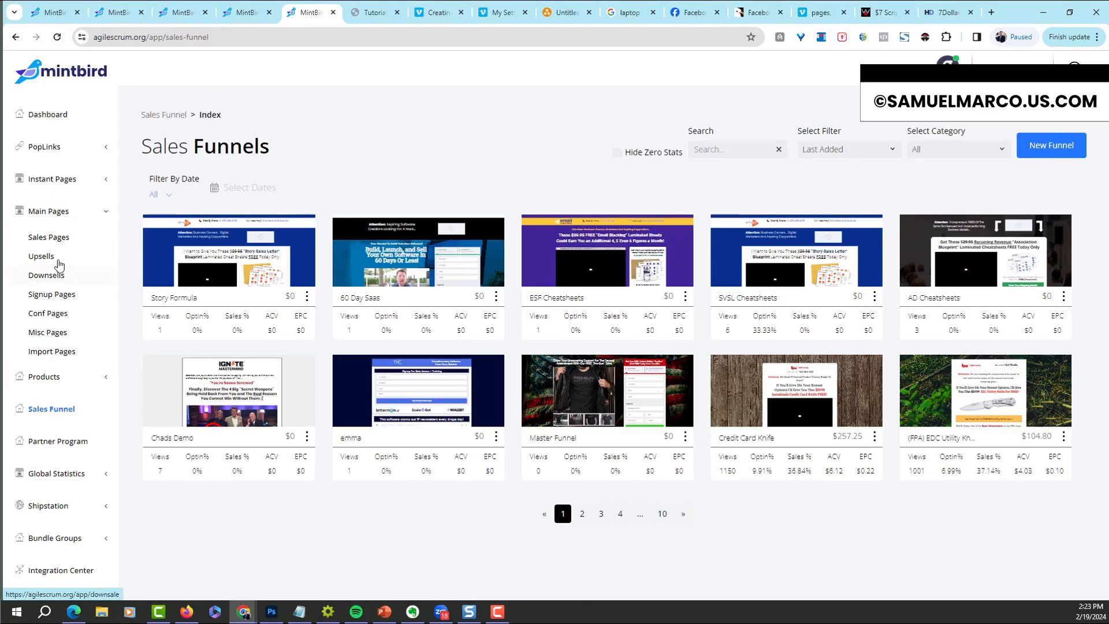
click(106, 213)
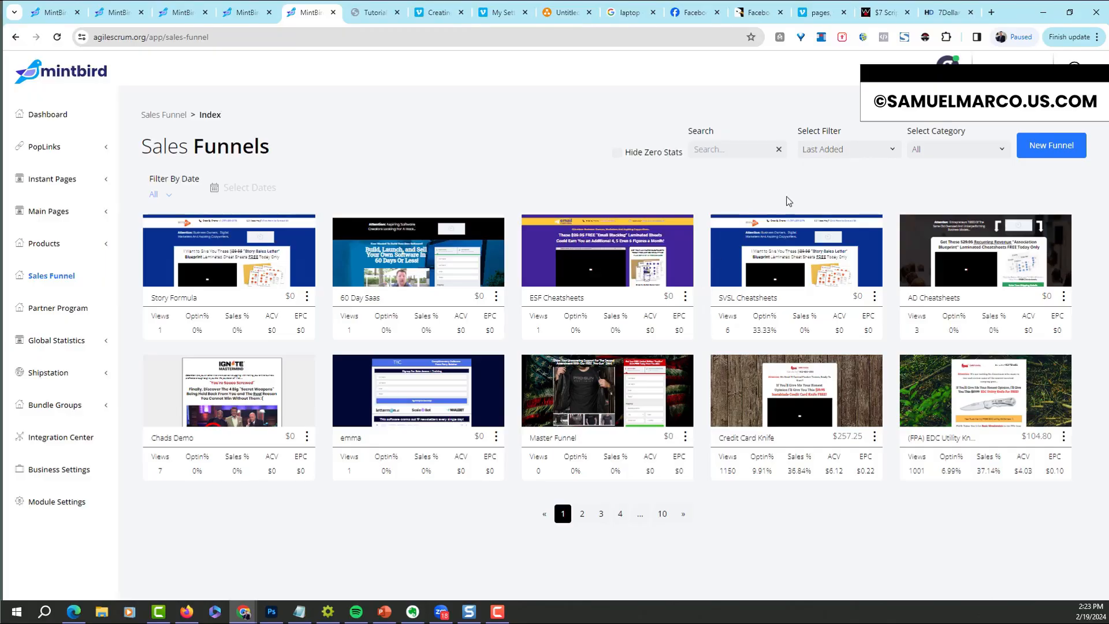
click(1012, 72)
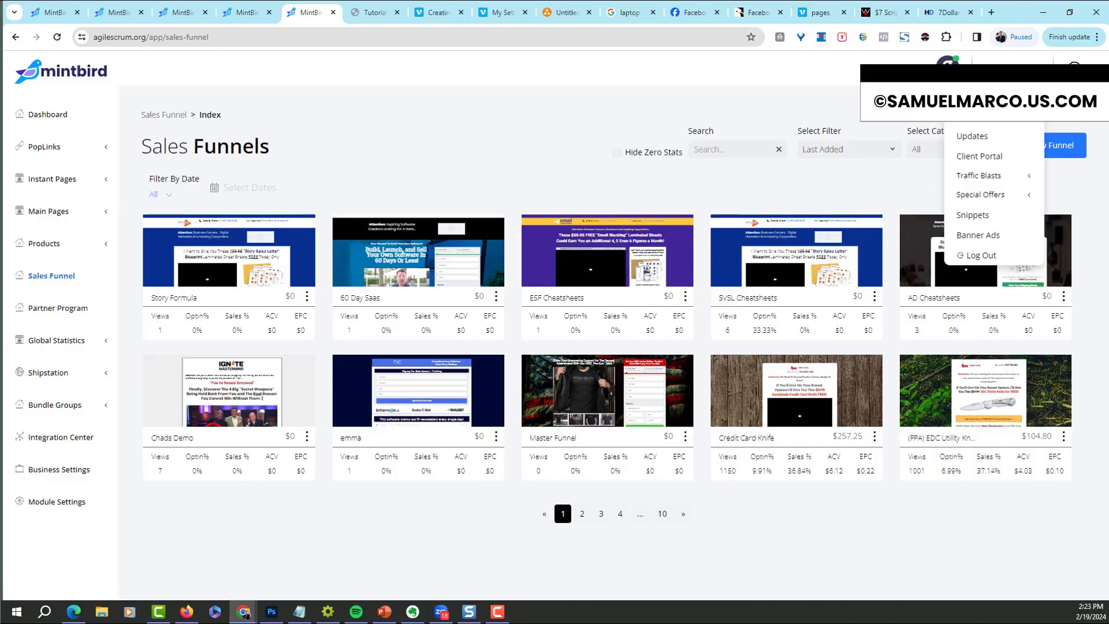
click(979, 107)
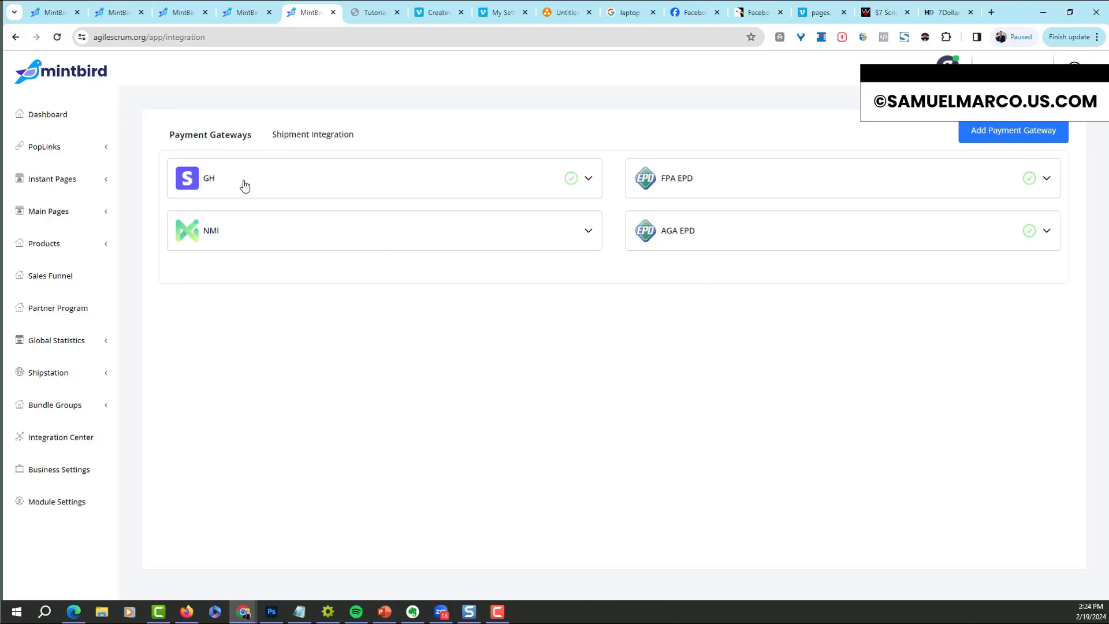
Add a new Stripe payment gateway with a custom label and submit it.
click(588, 179)
click(588, 179)
click(994, 133)
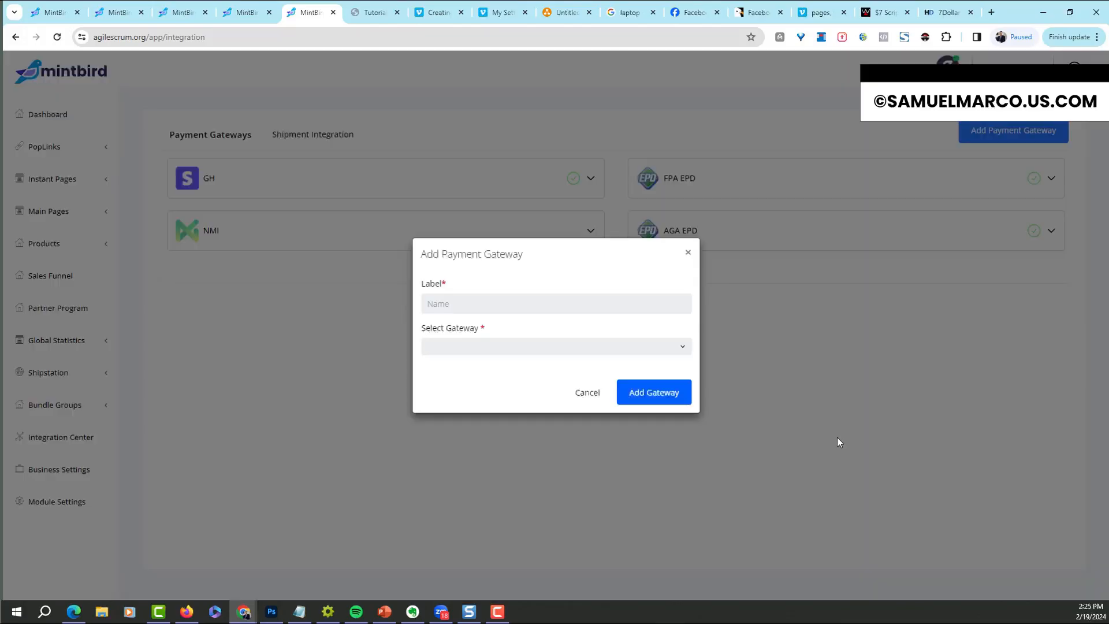
click(473, 306)
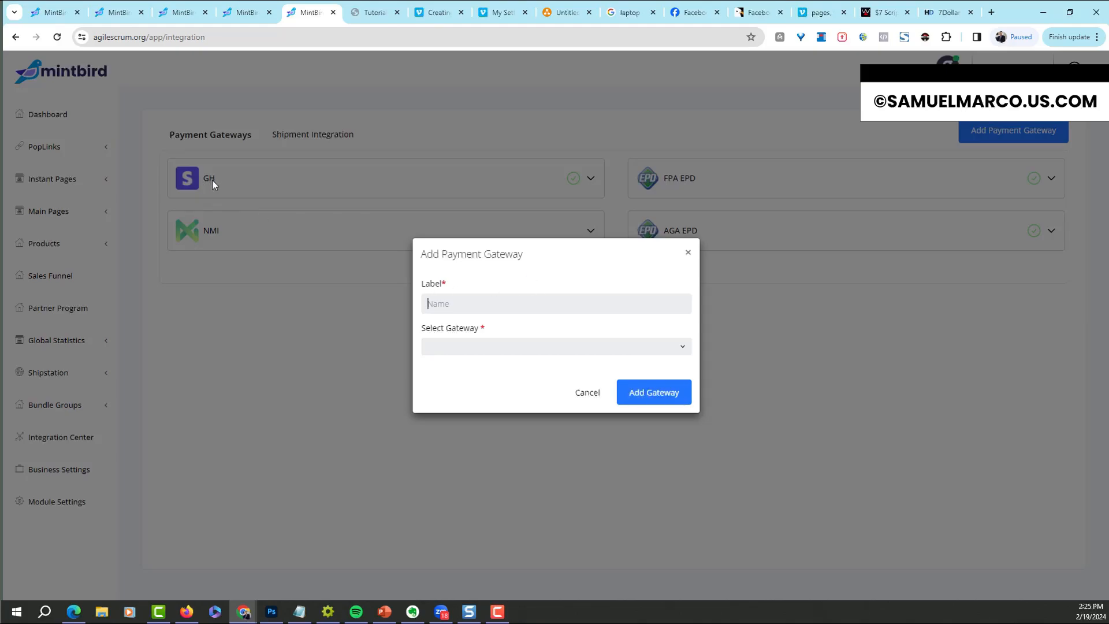
text(Chad)
click(498, 349)
click(479, 364)
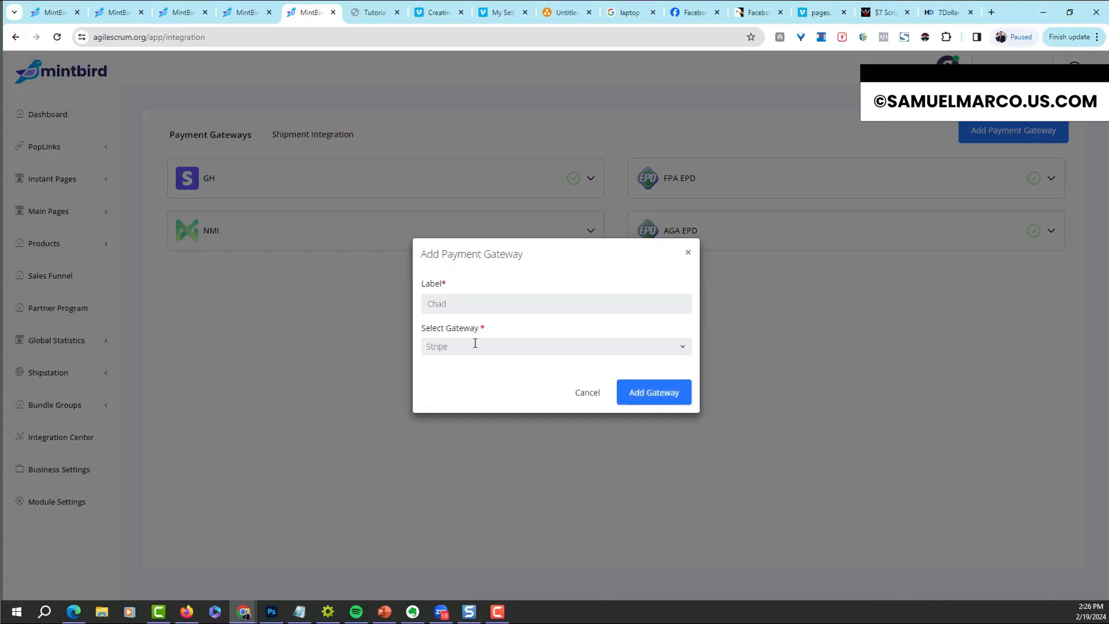
click(648, 403)
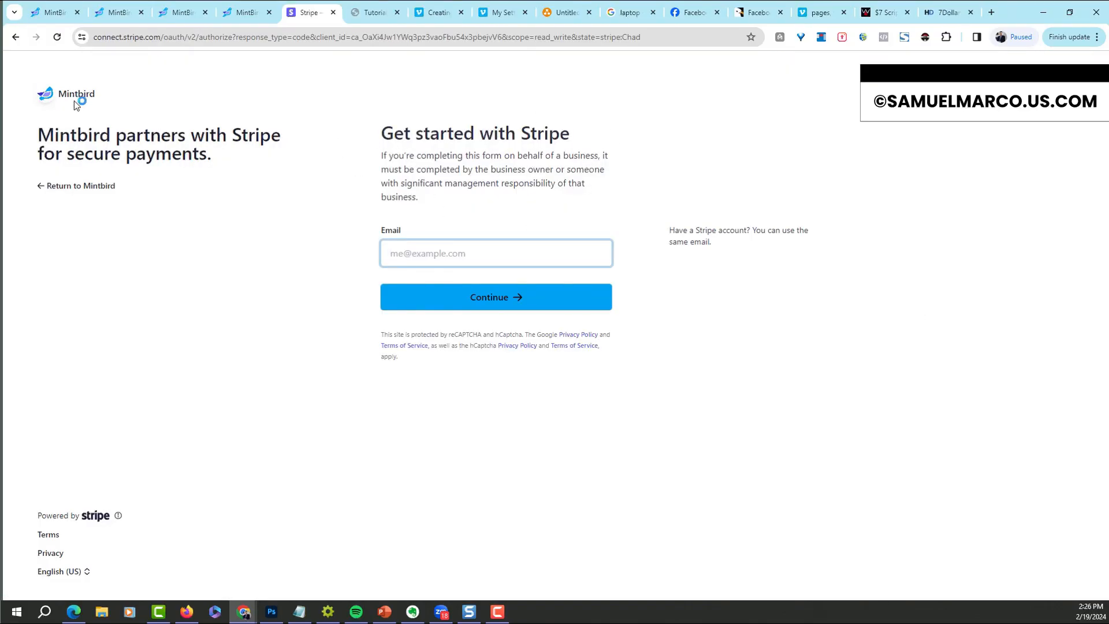
Sign in to Stripe with the account e-mail and pasted password.
click(419, 254)
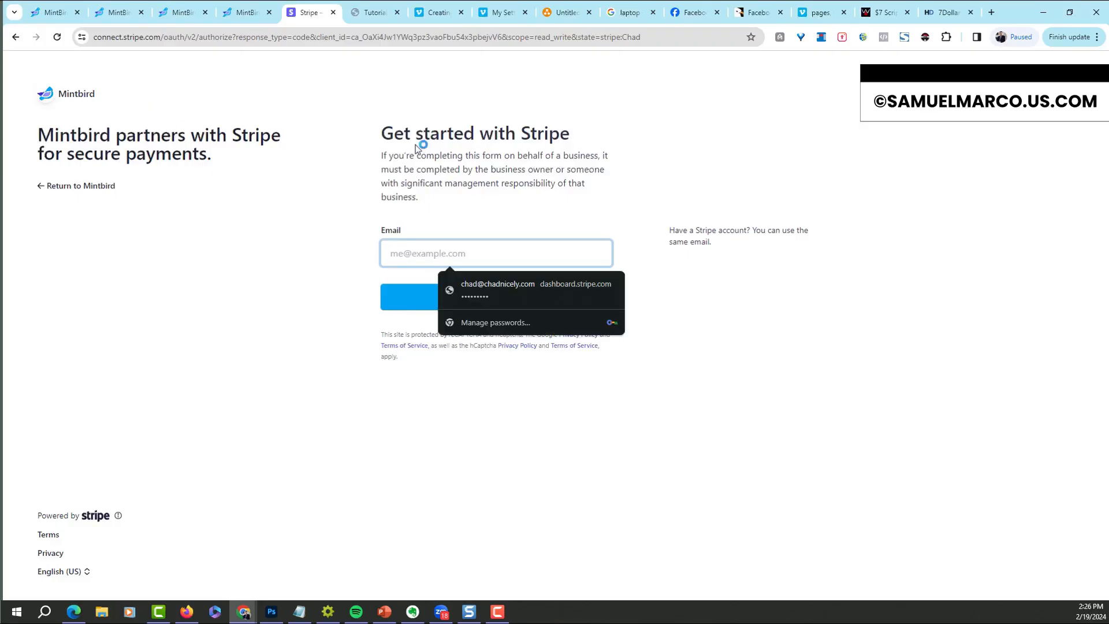
click(714, 134)
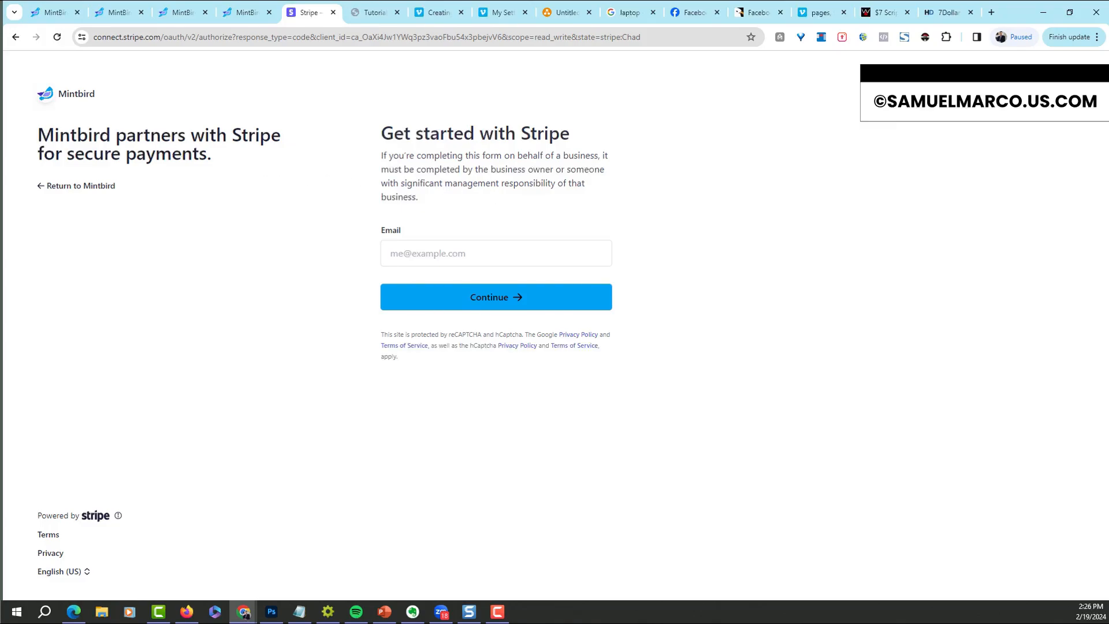
click(508, 259)
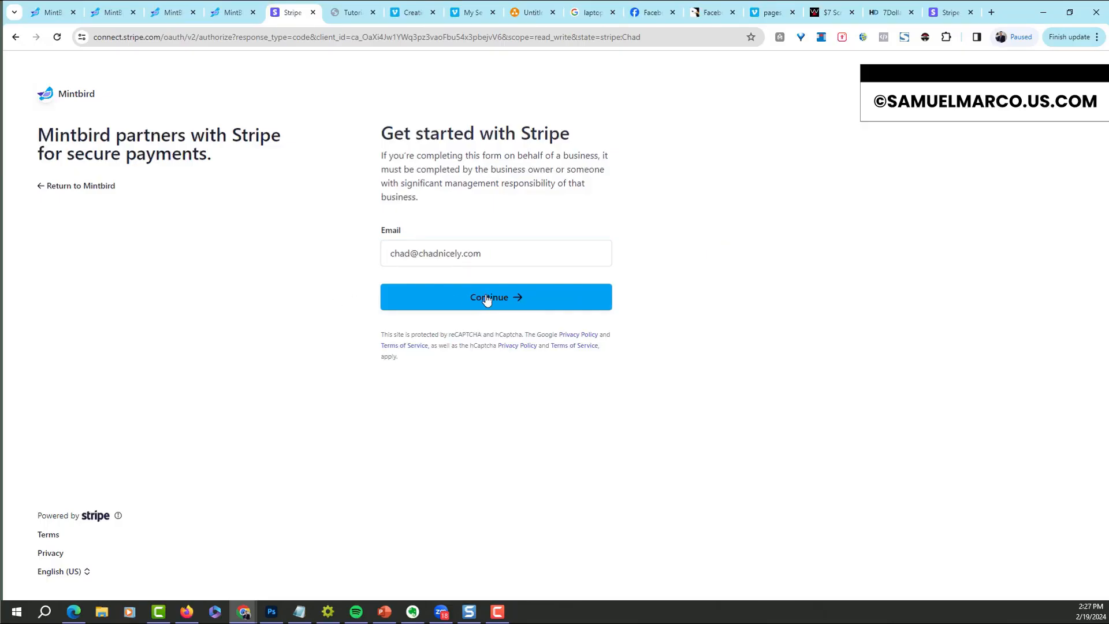
click(488, 297)
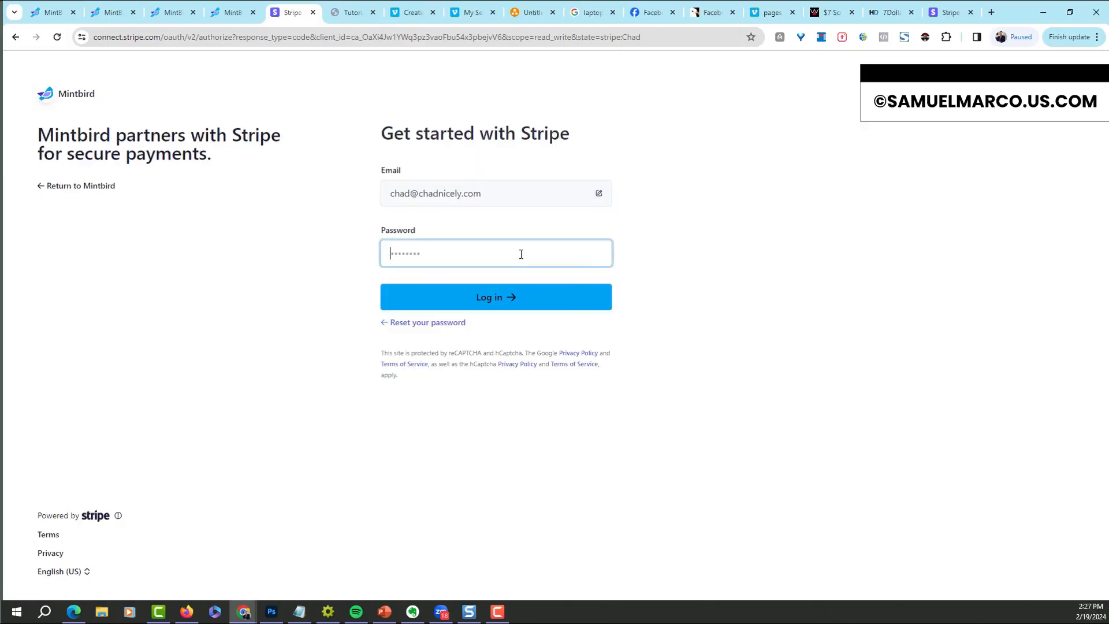
key(alt+Tab)
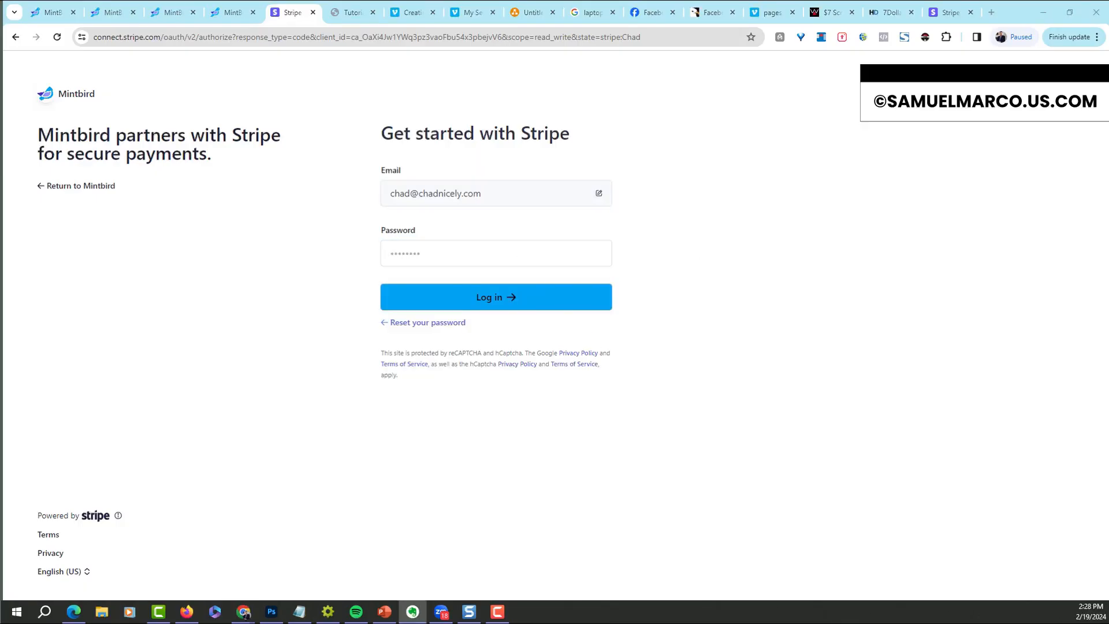
click(488, 249)
key(ctrl+v)
click(497, 298)
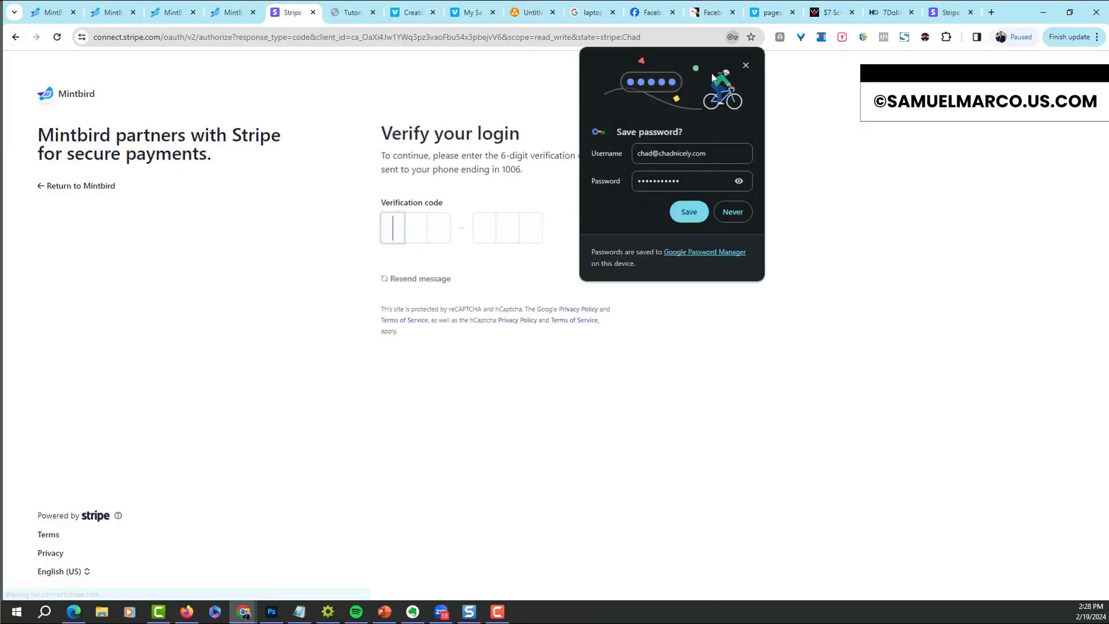
Enter the SMS verification code and connect the Linkedin Stripe account to Mintbird.
click(745, 65)
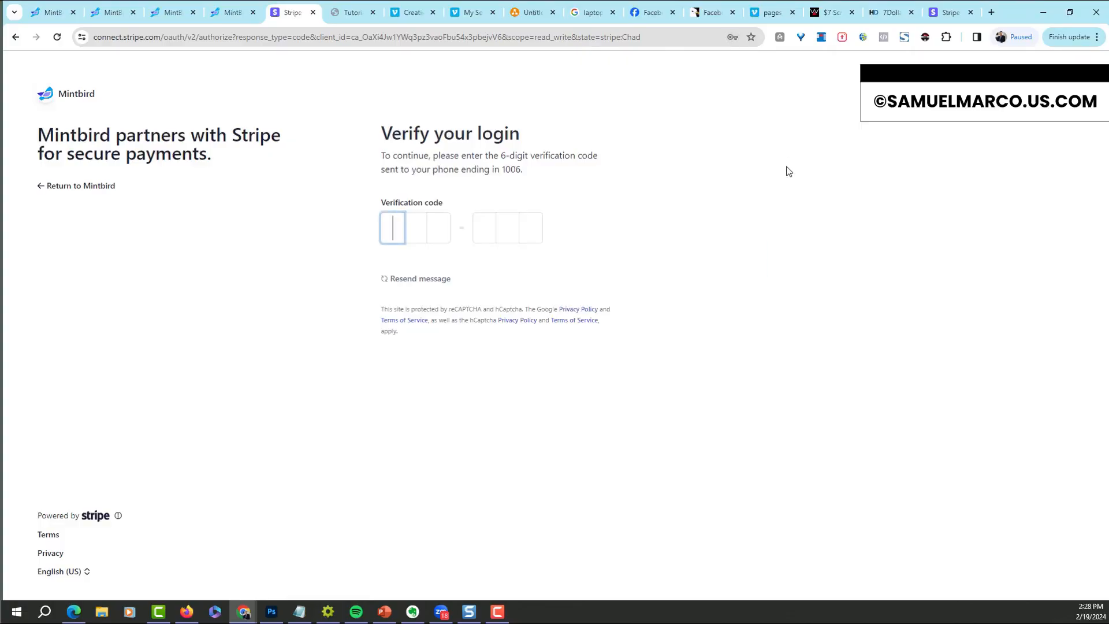
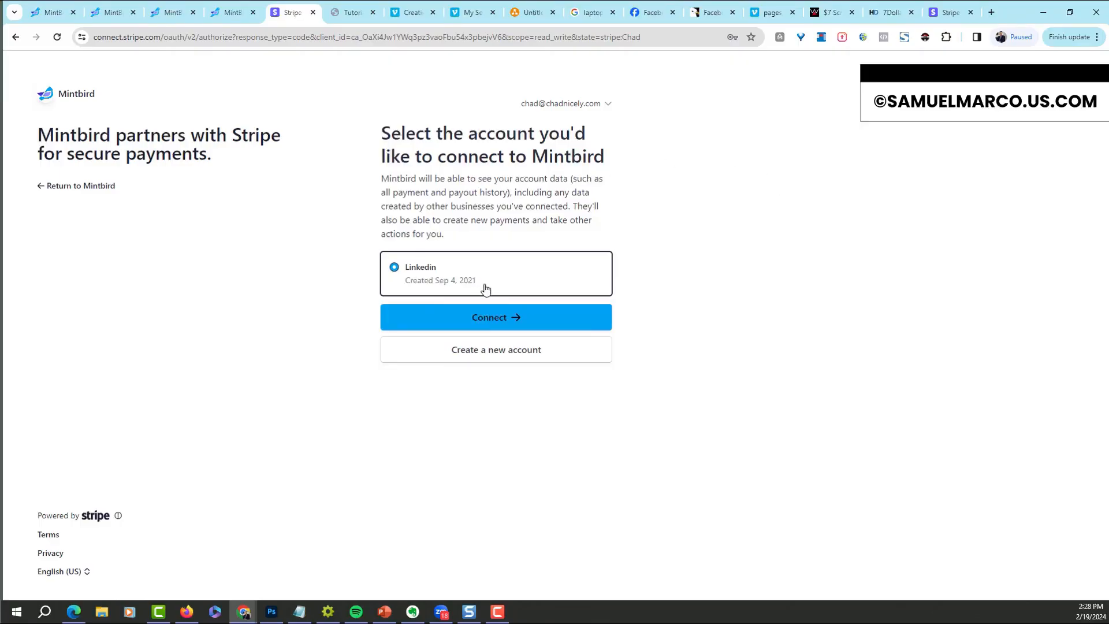
click(495, 320)
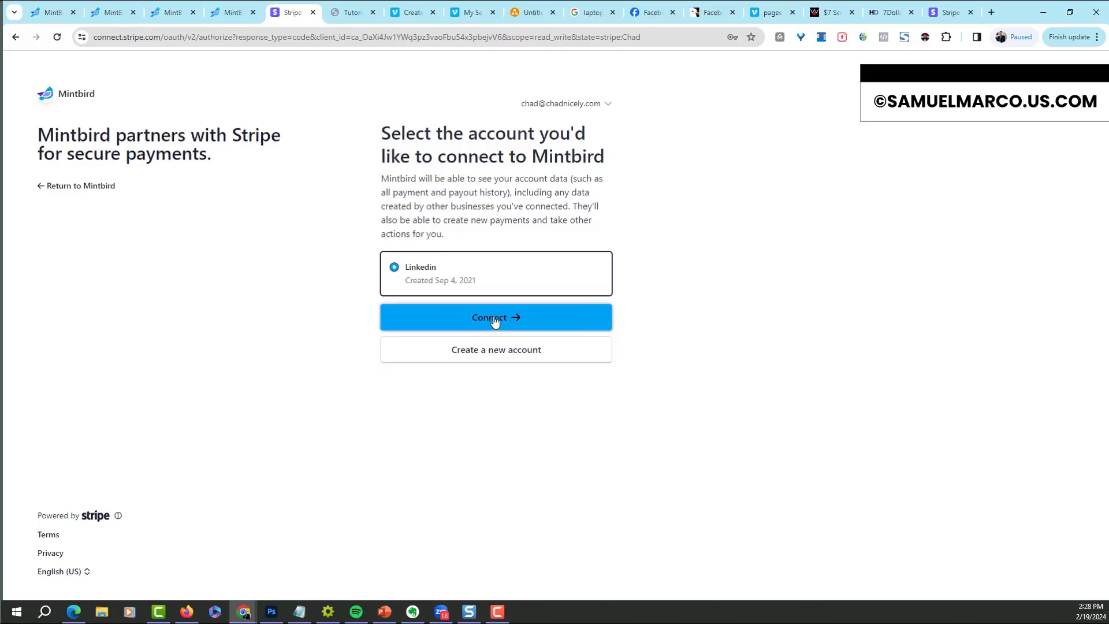